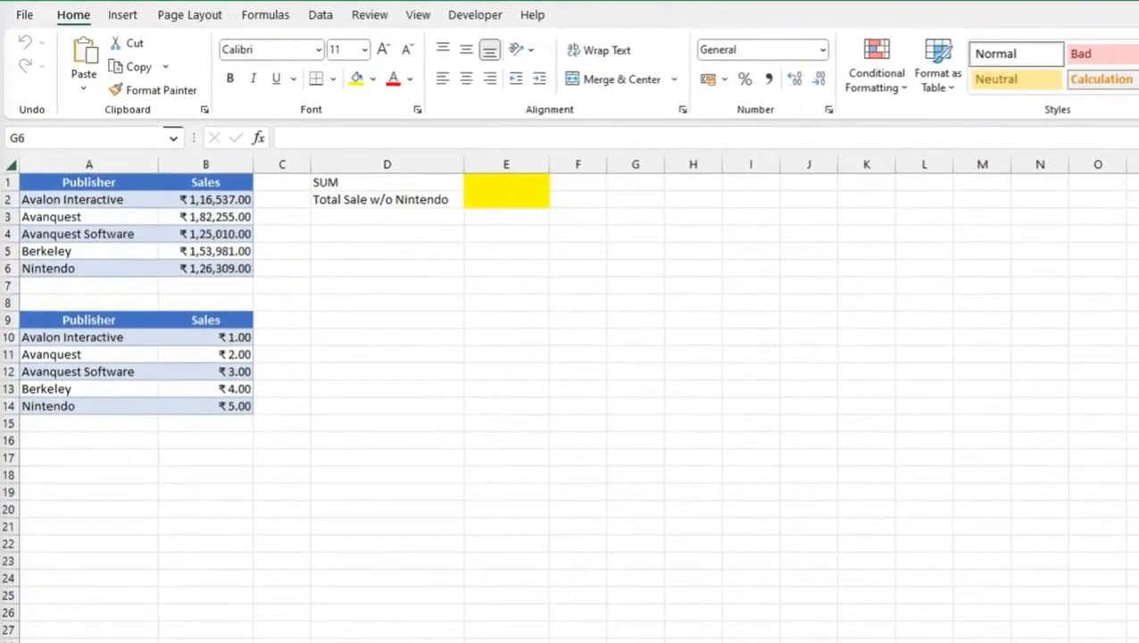
pyautogui.click(489, 182)
pyautogui.write('=')
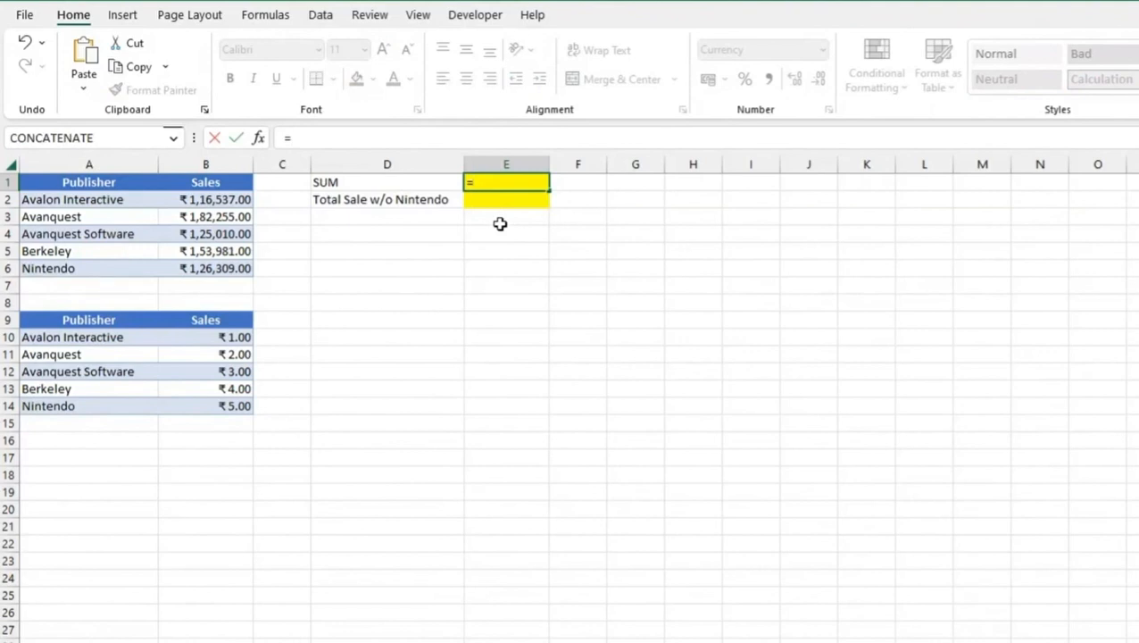
pyautogui.click(223, 202)
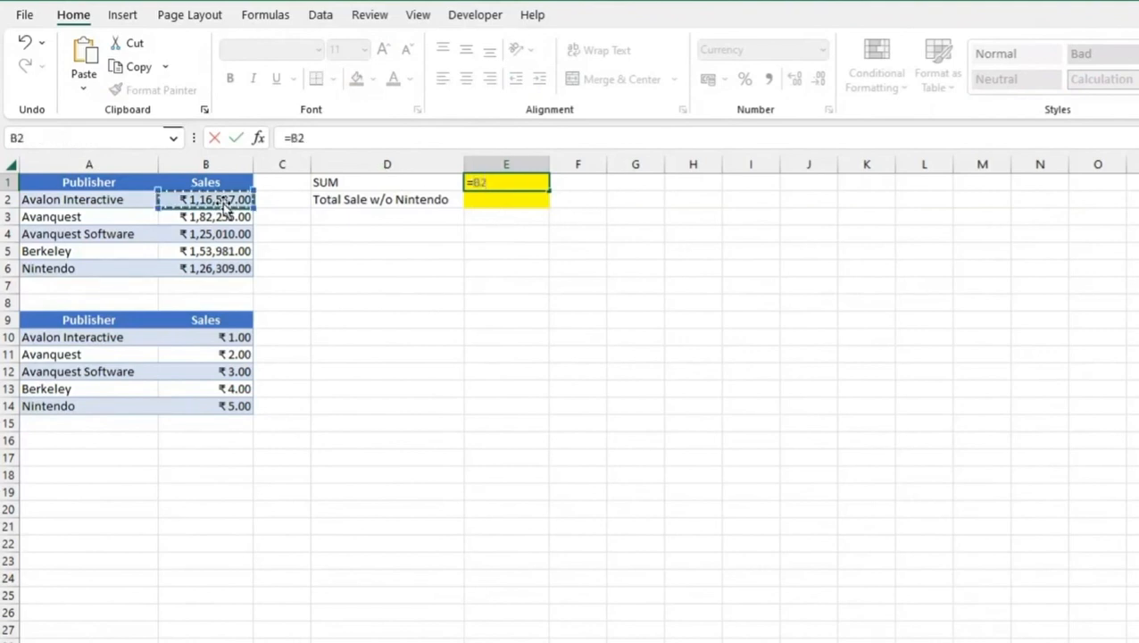
pyautogui.press('BackSpace')
pyautogui.press('BackSpace')
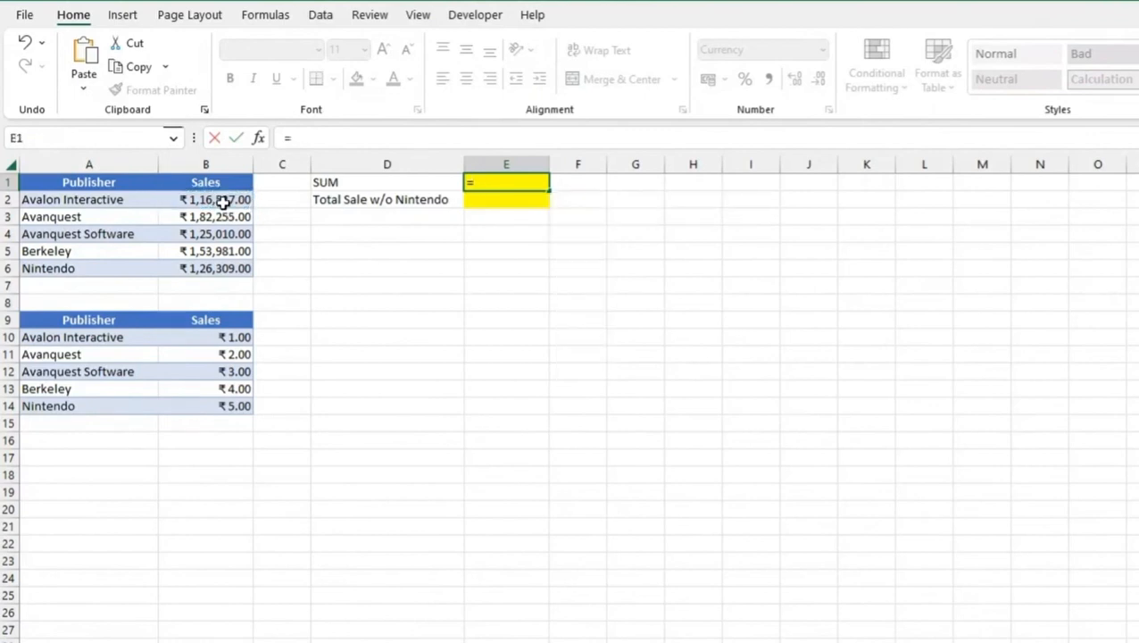
pyautogui.press('Escape')
# Enter the formula =B2 in E1, picking the Avalon Interactive sales cell in the upper table as the reference
pyautogui.write('=')
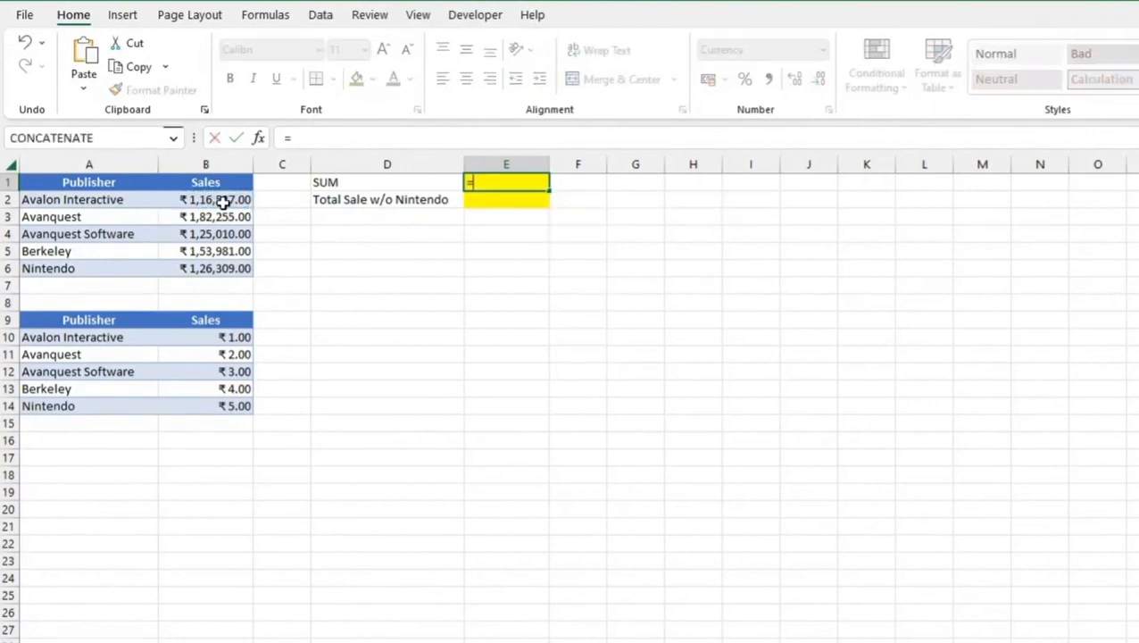
pyautogui.press('Left')
pyautogui.press('Left')
pyautogui.press('Left')
pyautogui.press('Down')
pyautogui.press('Down')
pyautogui.press('Right')
pyautogui.press('Down')
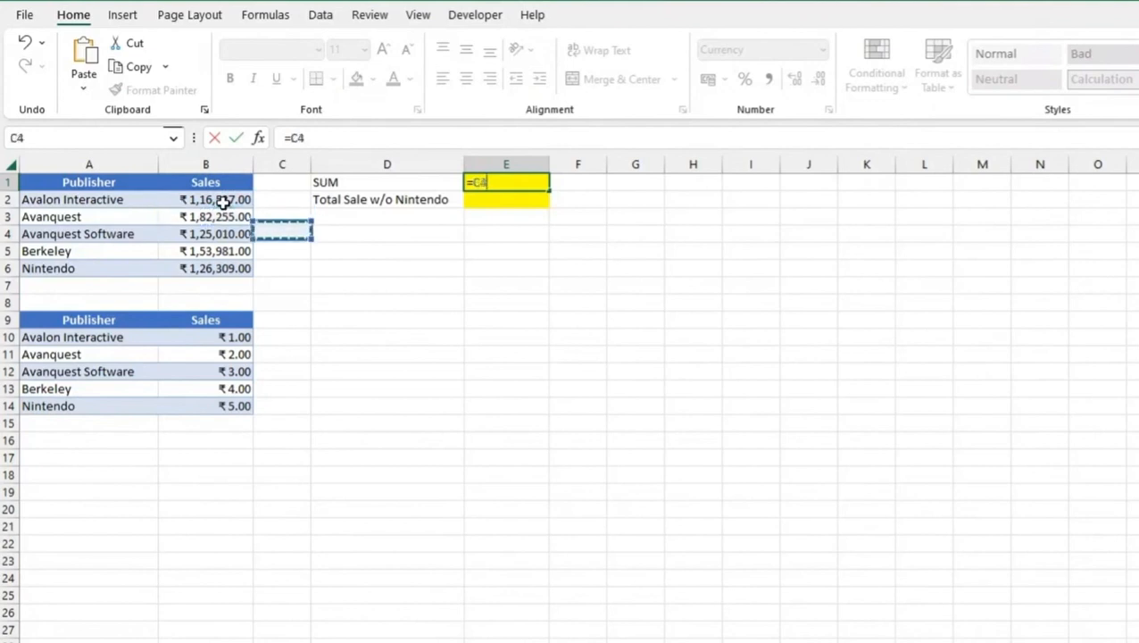
pyautogui.press('Left')
pyautogui.press('Up')
pyautogui.press('Right')
pyautogui.press('Right')
pyautogui.press('Left')
pyautogui.press('Left')
pyautogui.press('Down')
pyautogui.press('Up')
pyautogui.press('Up')
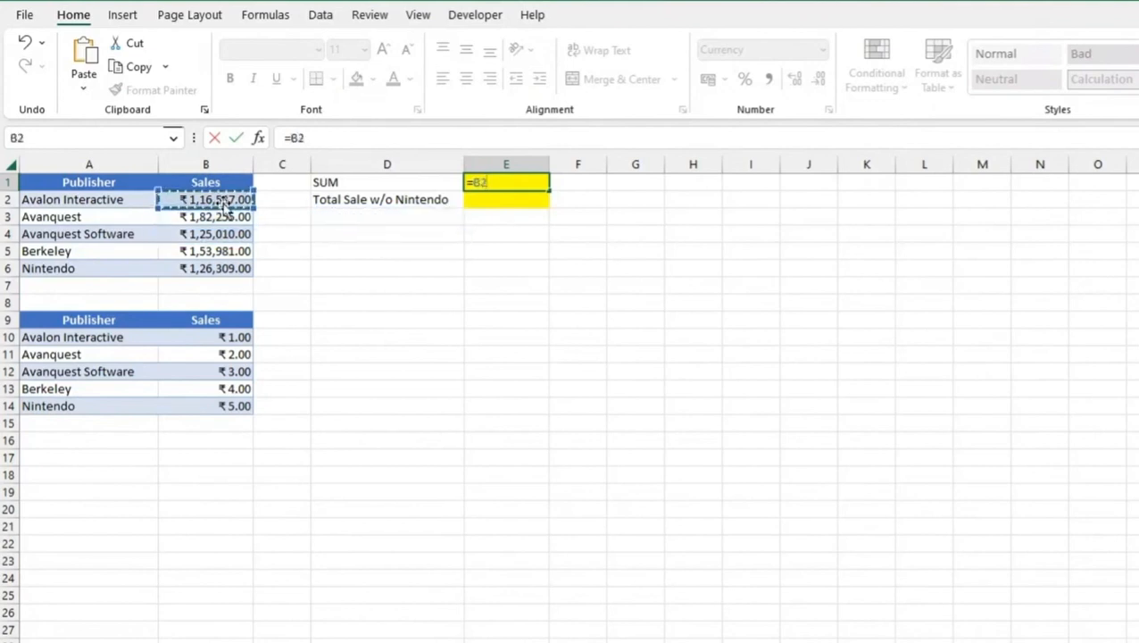
pyautogui.press('Right')
pyautogui.press('Right')
pyautogui.press('Down')
pyautogui.press('Down')
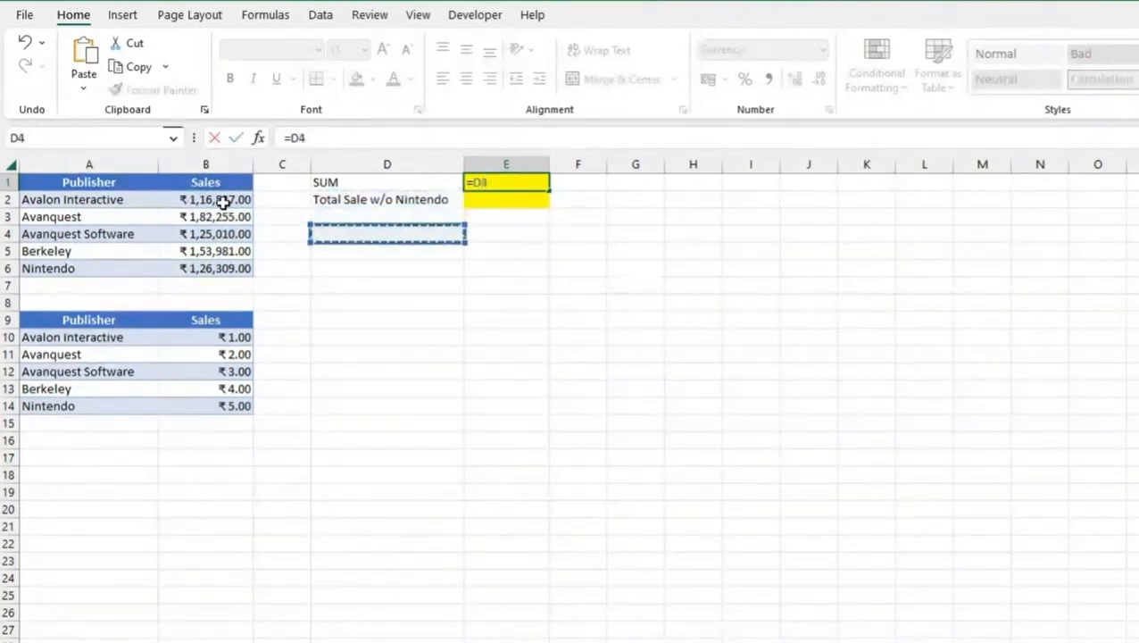
pyautogui.press('Up')
pyautogui.press('Up')
pyautogui.press('Left')
pyautogui.press('Left')
pyautogui.hotkey('ctrl', 'Return')
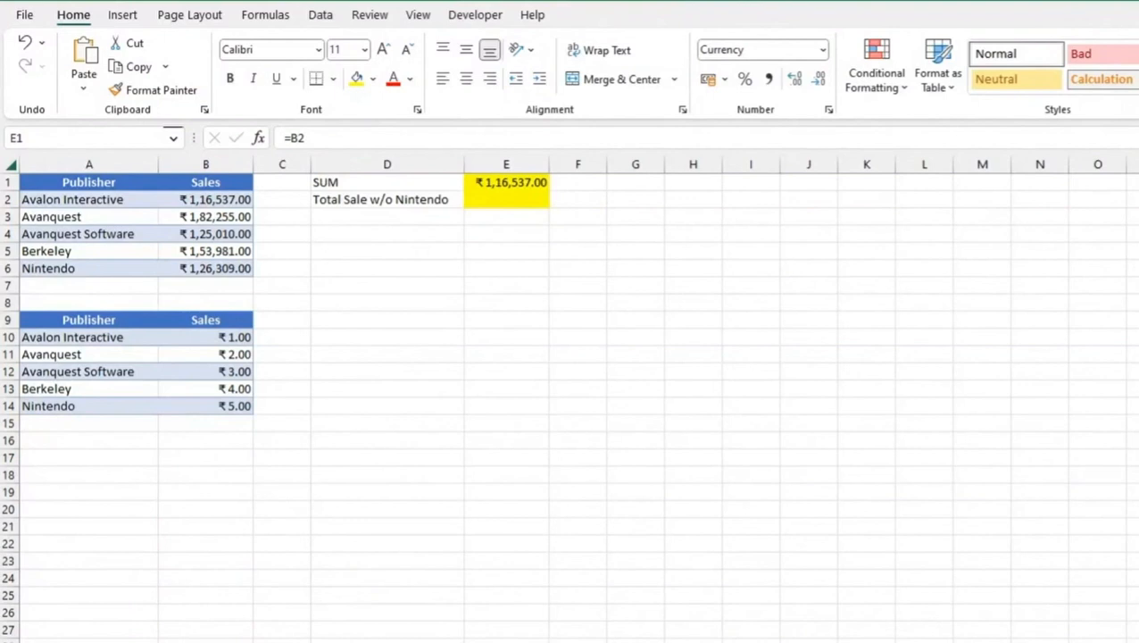
# Enter =B2+B3+B4+B5+B6 in E1 to add up all publishers' sales in the upper table
pyautogui.click(500, 182)
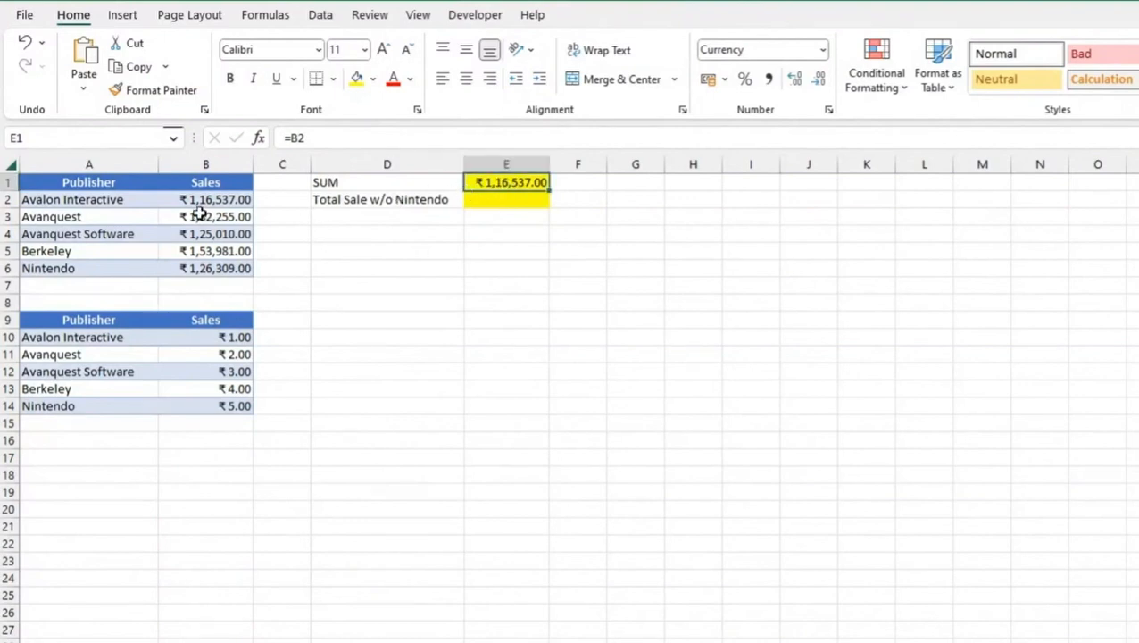
pyautogui.moveTo(200, 202); pyautogui.dragTo(206, 269)
pyautogui.click(505, 184)
pyautogui.write('=')
pyautogui.click(214, 200)
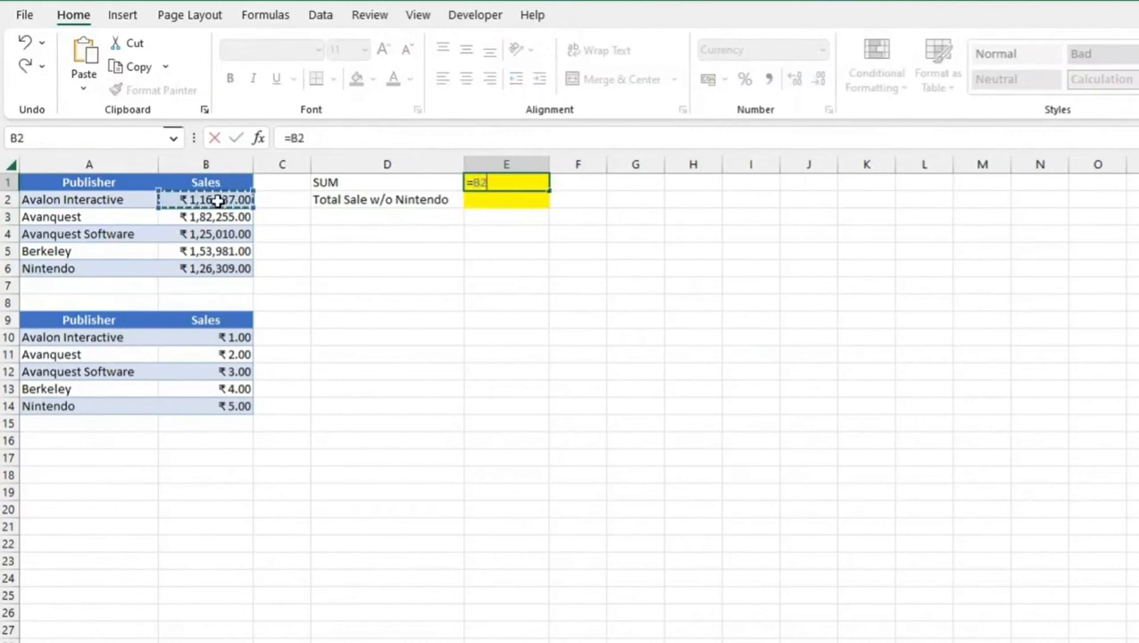
pyautogui.write('+')
pyautogui.click(191, 217)
pyautogui.write('+')
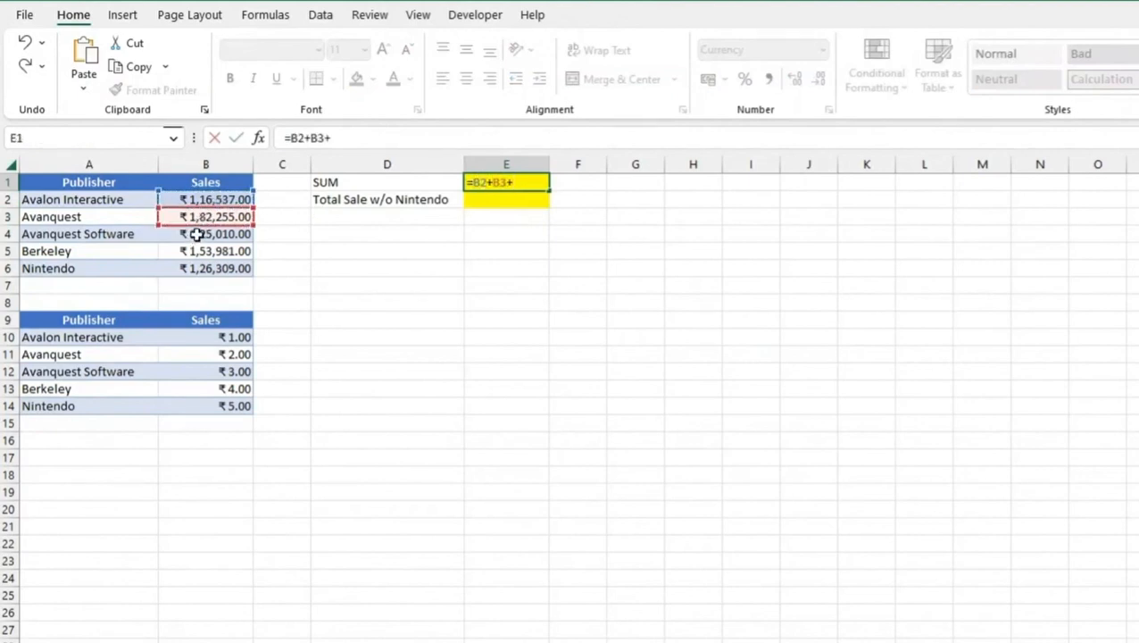
pyautogui.click(197, 234)
pyautogui.write('+')
pyautogui.click(194, 250)
pyautogui.write('+')
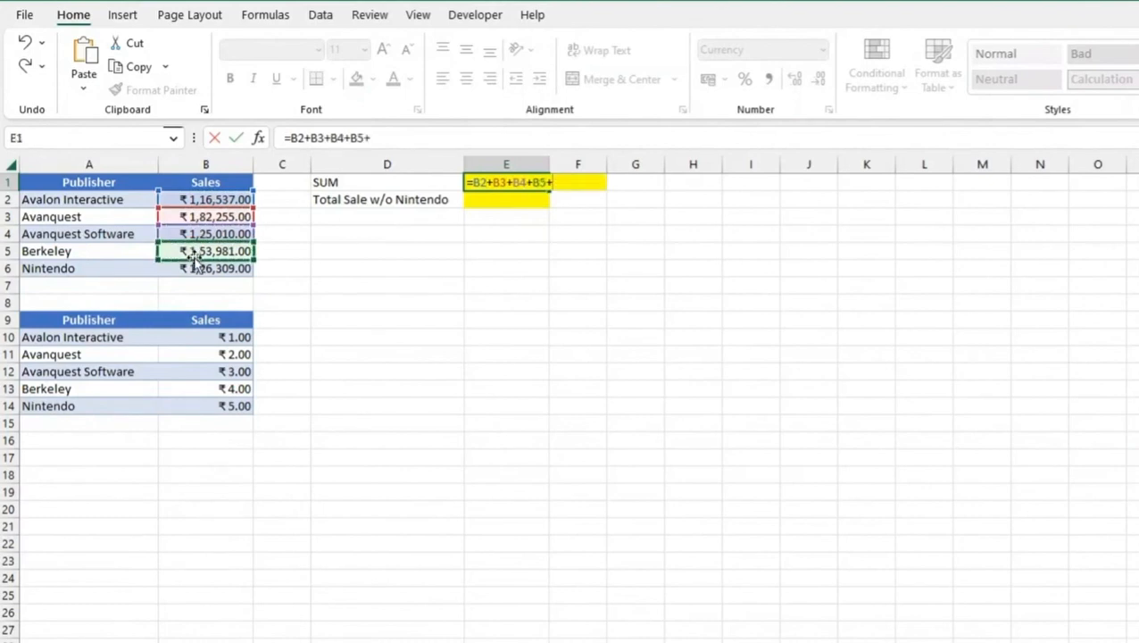
pyautogui.click(192, 268)
pyautogui.press('Return')
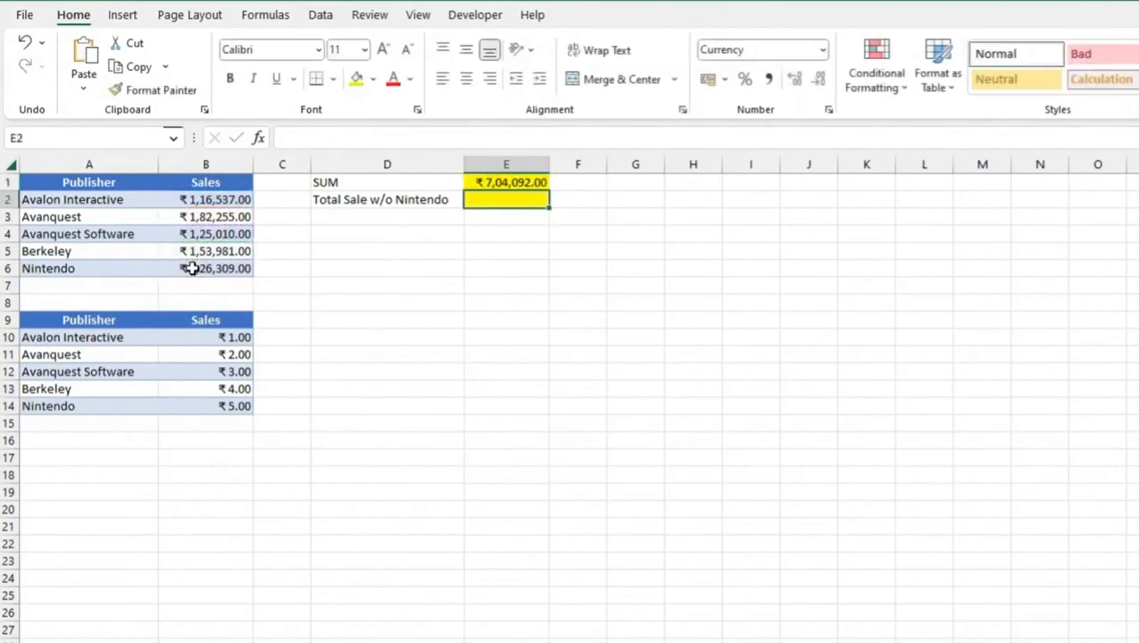
pyautogui.press('Up')
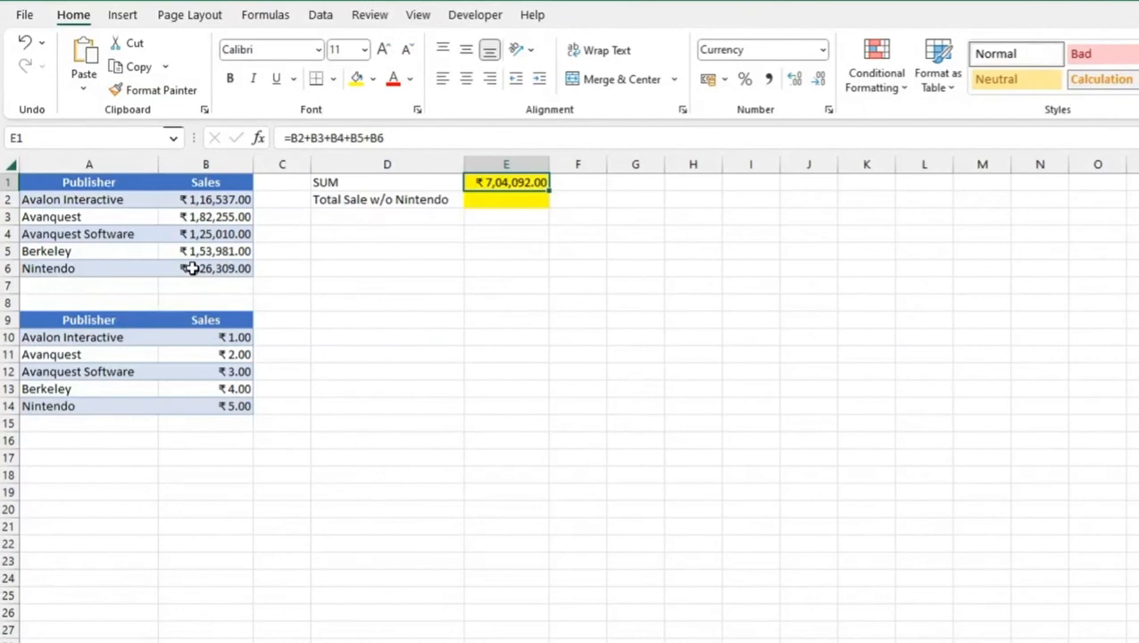
# Enter =E1-B6 in E2 to calculate the total sale without Nintendo
pyautogui.click(510, 199)
pyautogui.write('=')
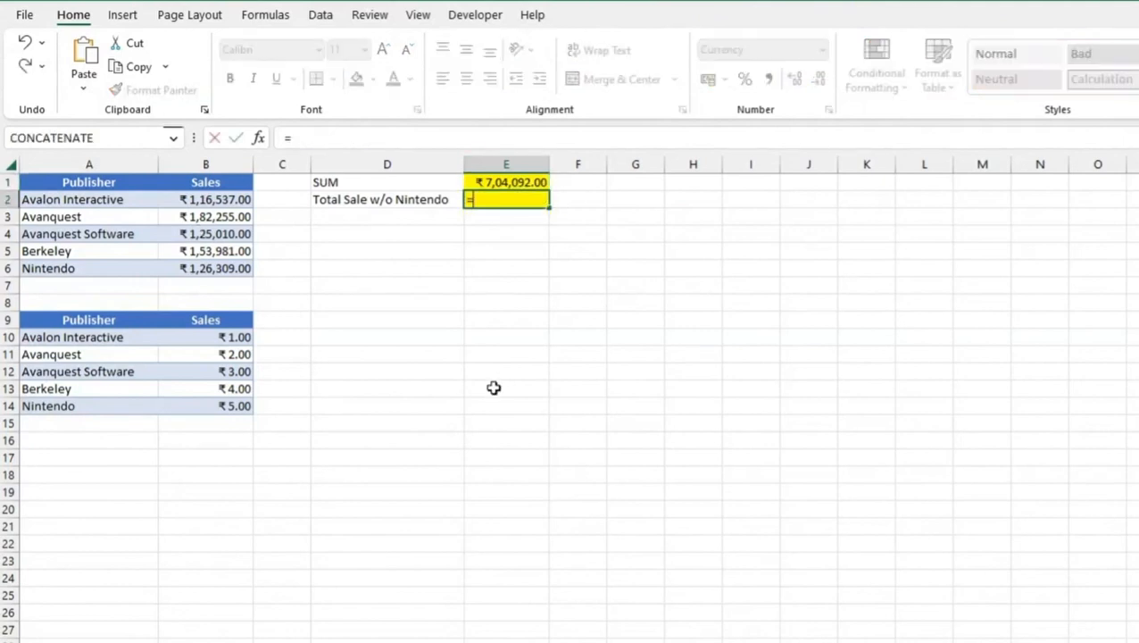
pyautogui.click(501, 182)
pyautogui.write('-')
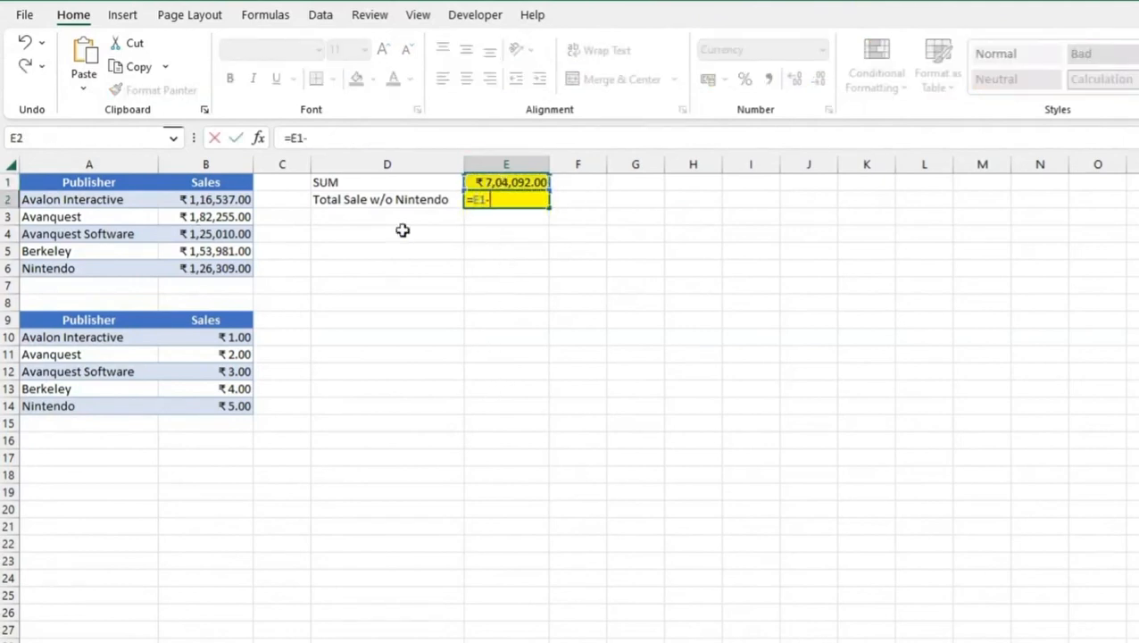
pyautogui.click(205, 267)
pyautogui.press('Return')
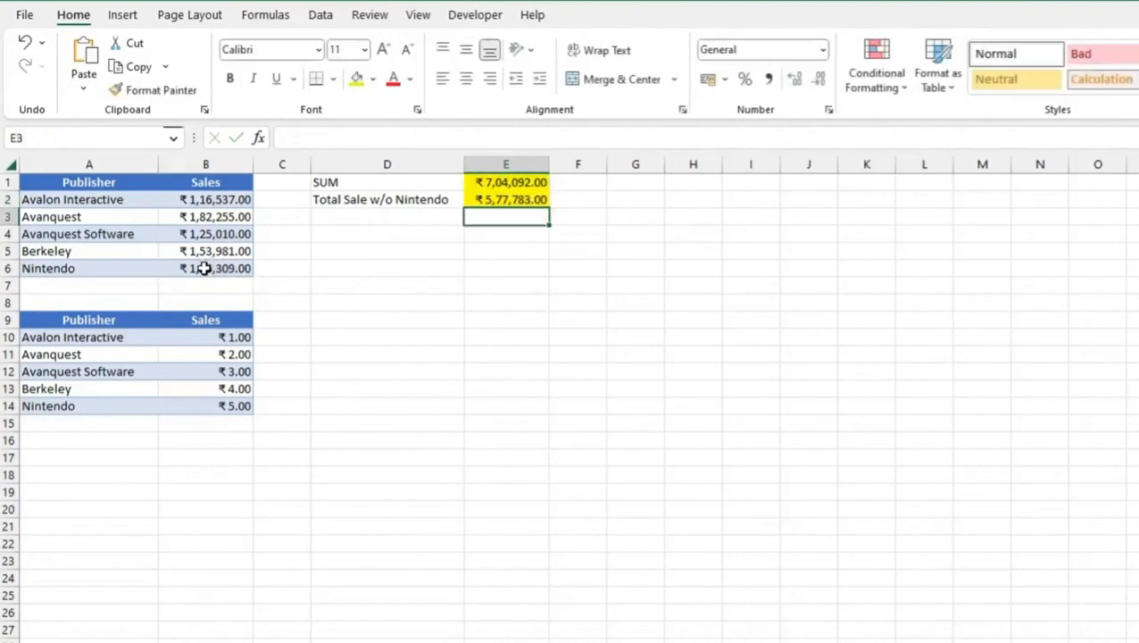
pyautogui.press('Up')
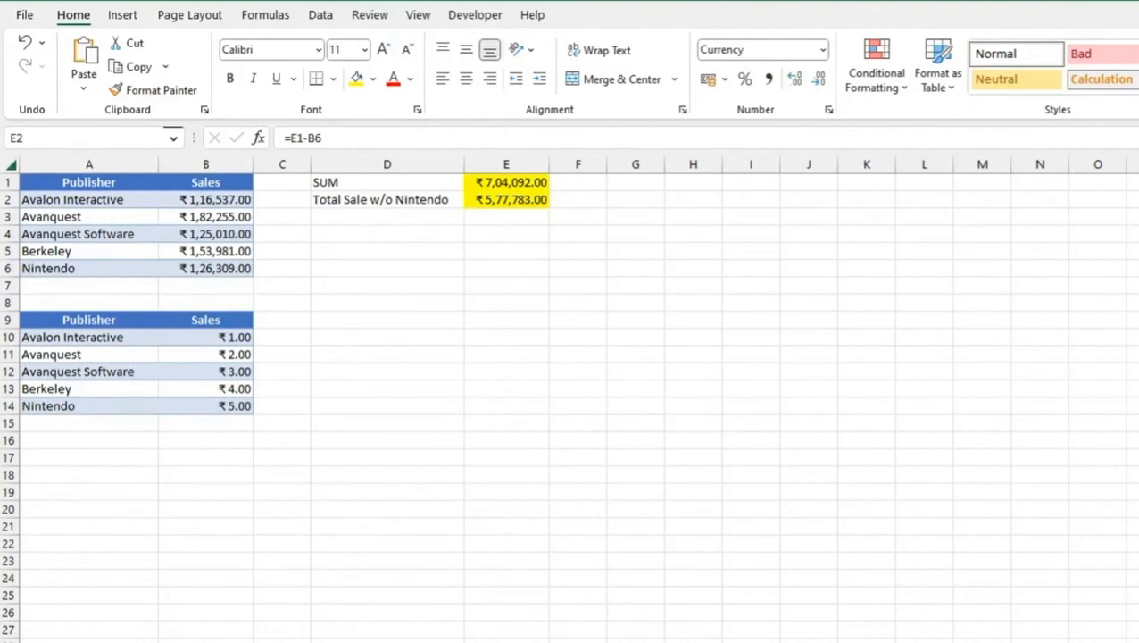
# Enter =B3/B2 in D4 to divide Avanquest's sales by Avalon Interactive's sales
pyautogui.click(218, 216)
pyautogui.click(223, 200)
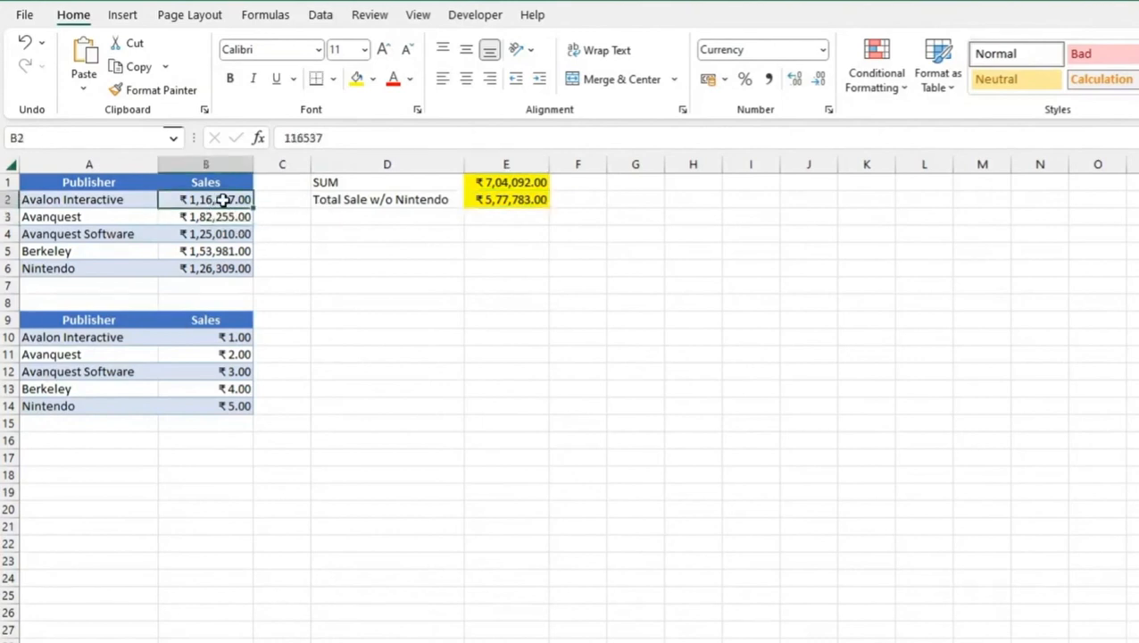
pyautogui.click(396, 234)
pyautogui.write('=')
pyautogui.click(240, 217)
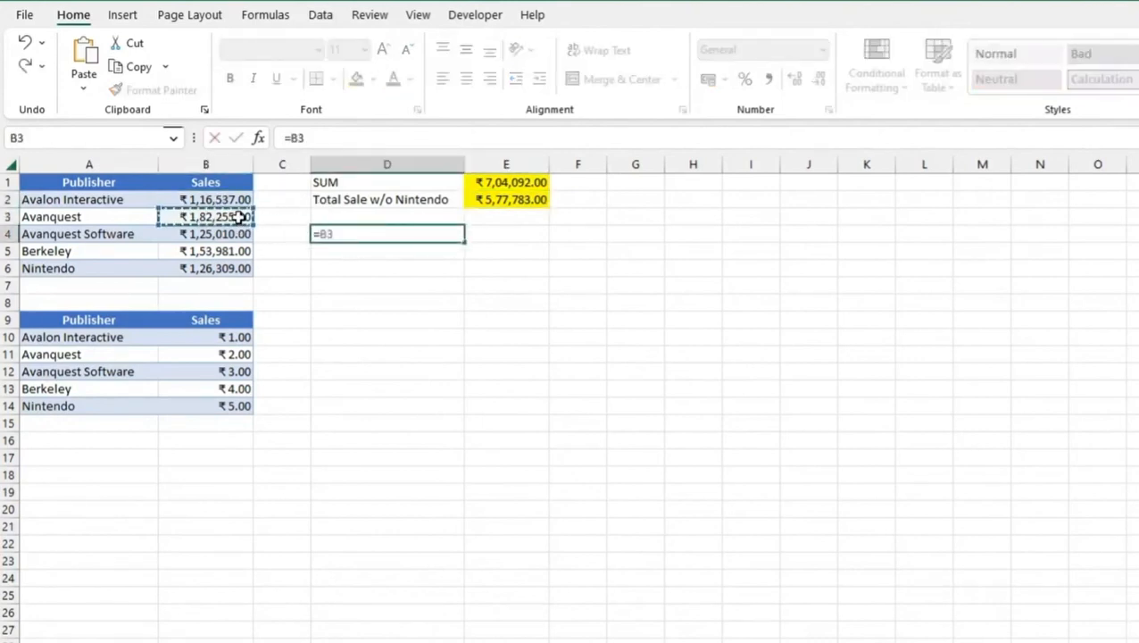
pyautogui.write('/')
pyautogui.click(207, 196)
pyautogui.press('Return')
pyautogui.press('Up')
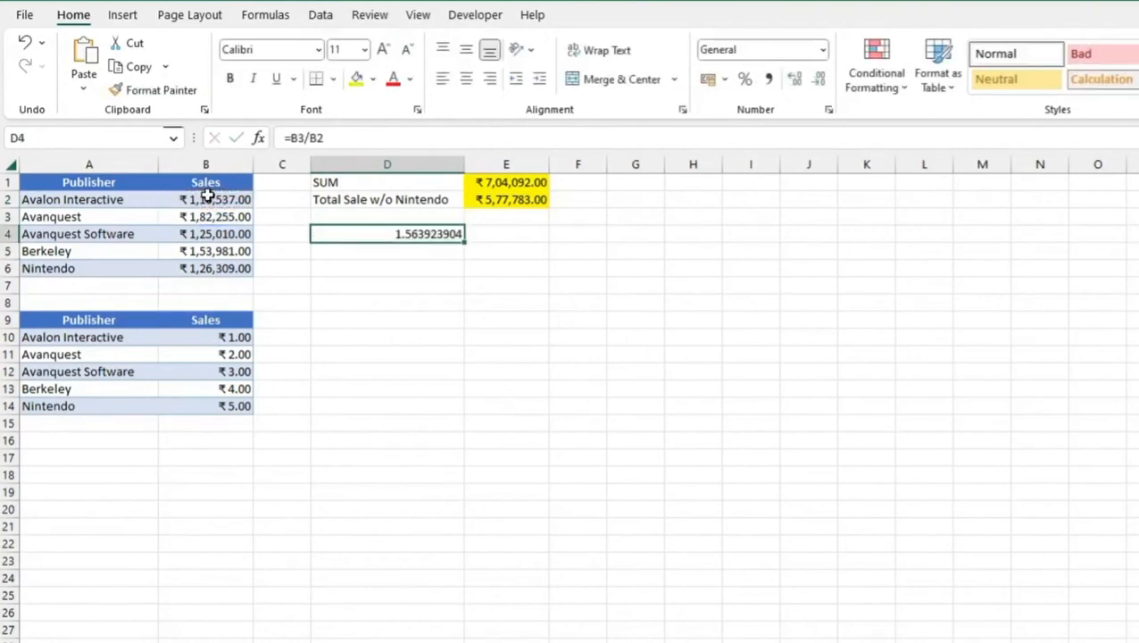
# Replace the formula in D4 with =B3*B2 to multiply the two sales values, and clear the cell again
pyautogui.write('=')
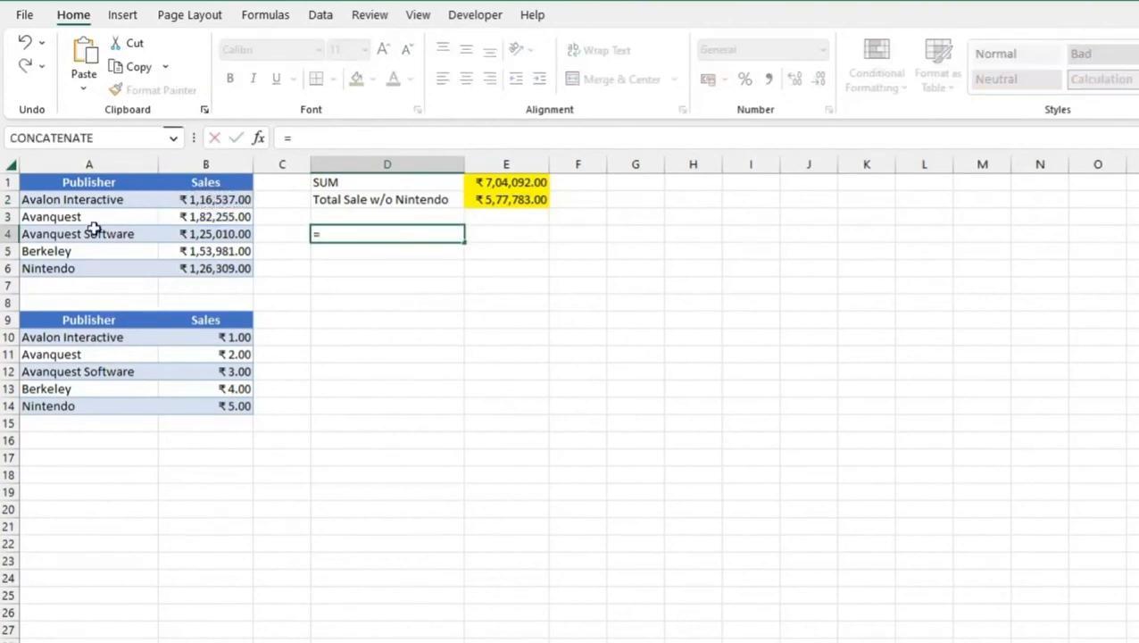
pyautogui.click(205, 217)
pyautogui.write('*')
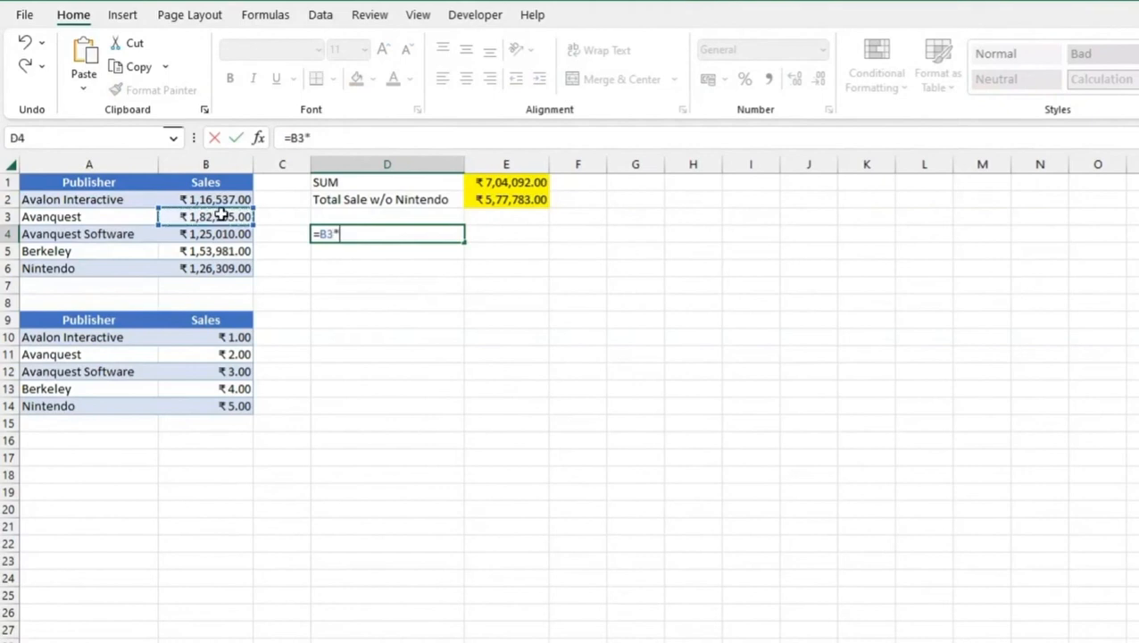
pyautogui.click(225, 199)
pyautogui.press('Return')
pyautogui.press('Up')
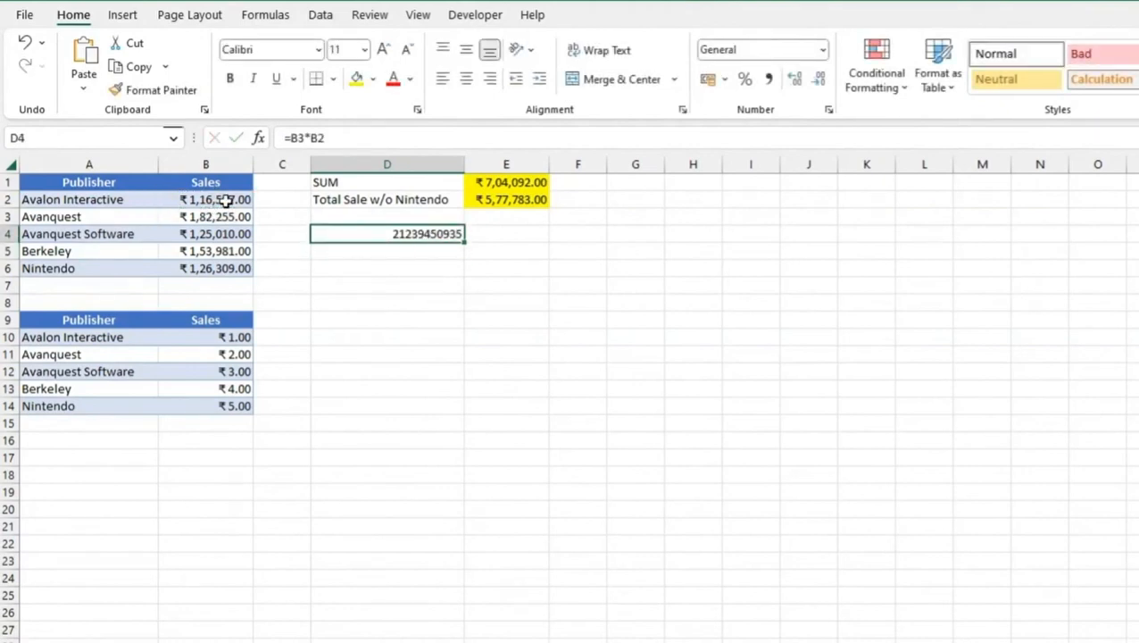
pyautogui.press('Delete')
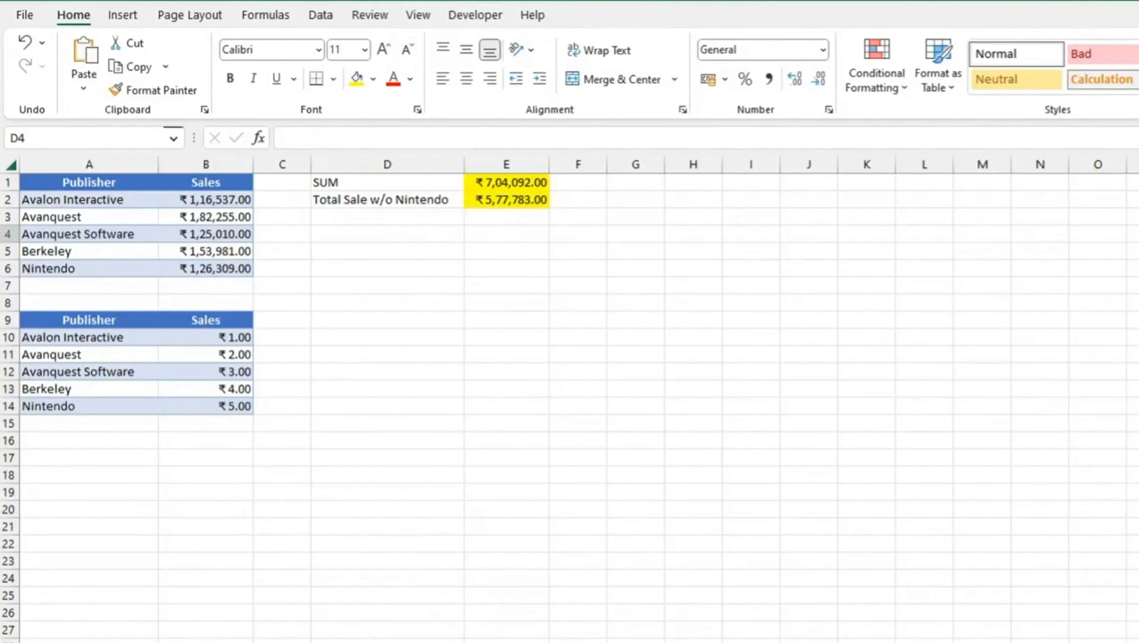
# Enter =B10+B13/B14*B12 in D11, combining addition, division and multiplication of the lower table's sales values
pyautogui.click(459, 236)
pyautogui.click(347, 355)
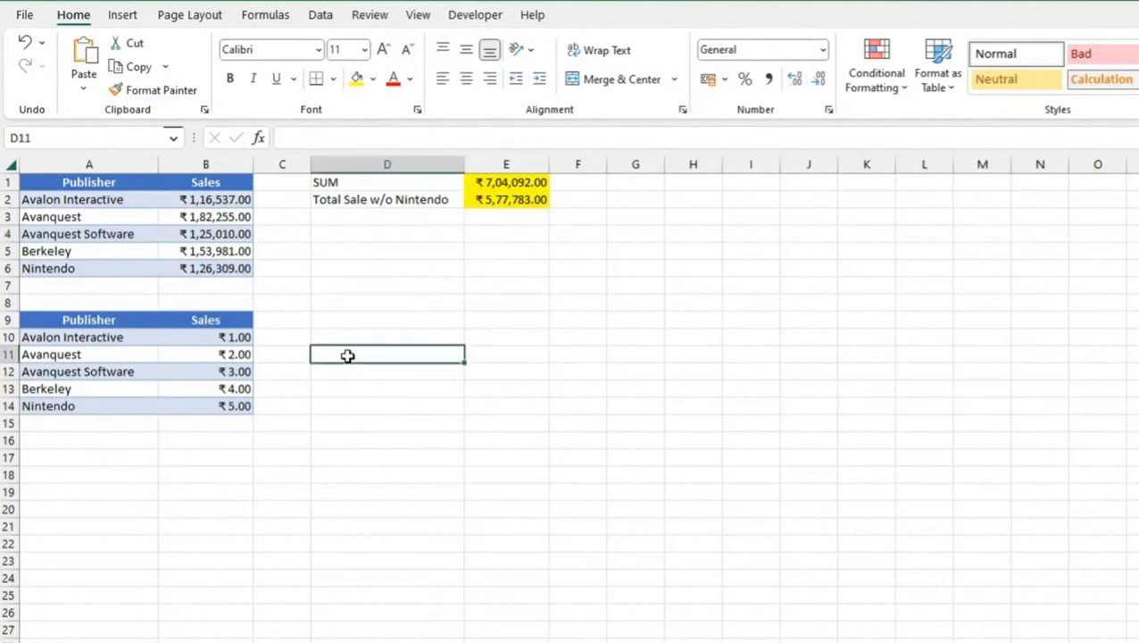
pyautogui.write('=')
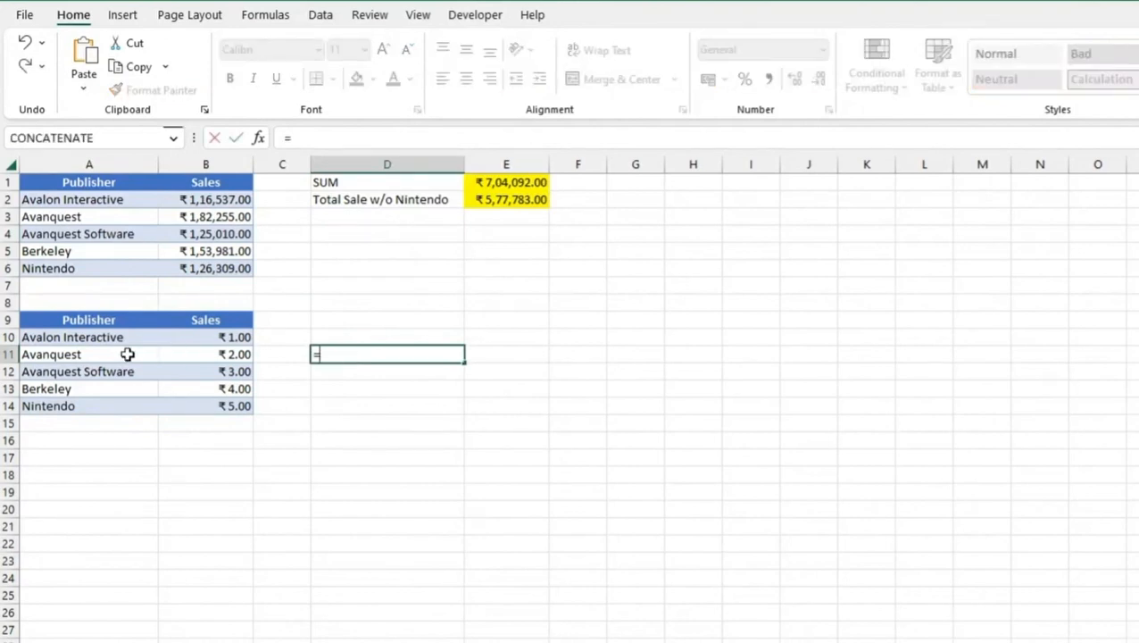
pyautogui.click(223, 337)
pyautogui.write('+')
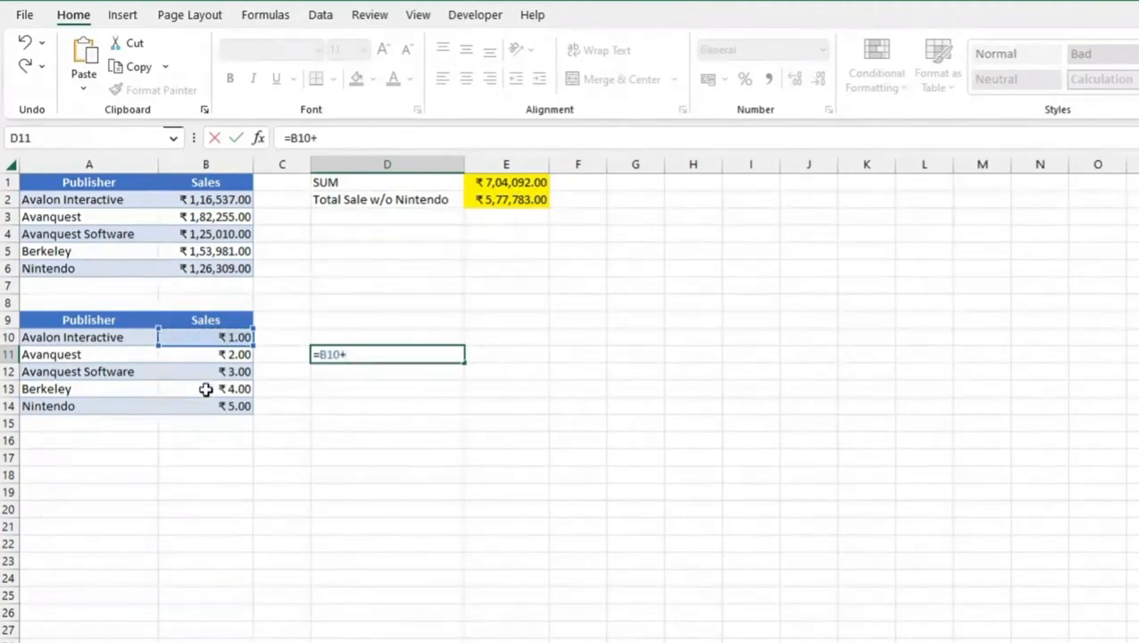
pyautogui.click(205, 389)
pyautogui.write('/')
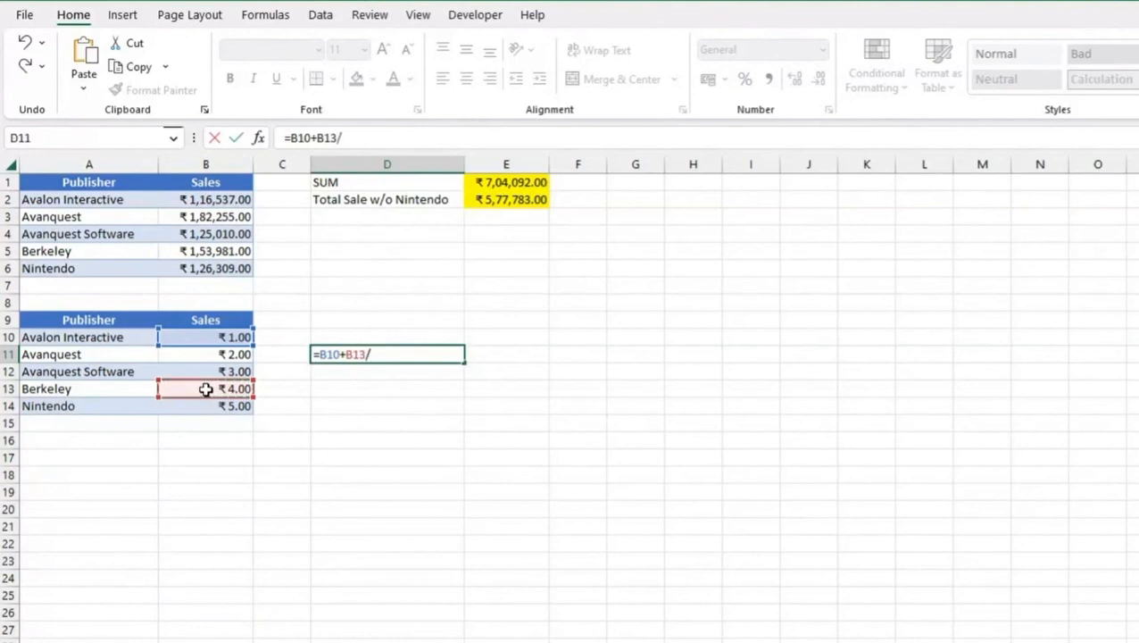
pyautogui.click(226, 406)
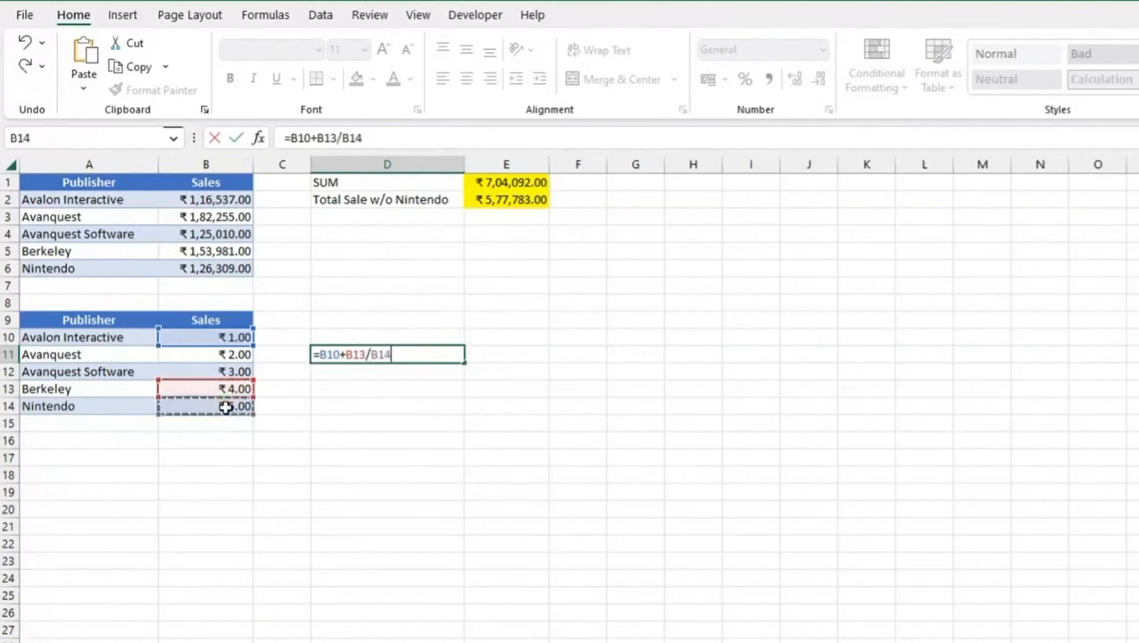
pyautogui.write('*')
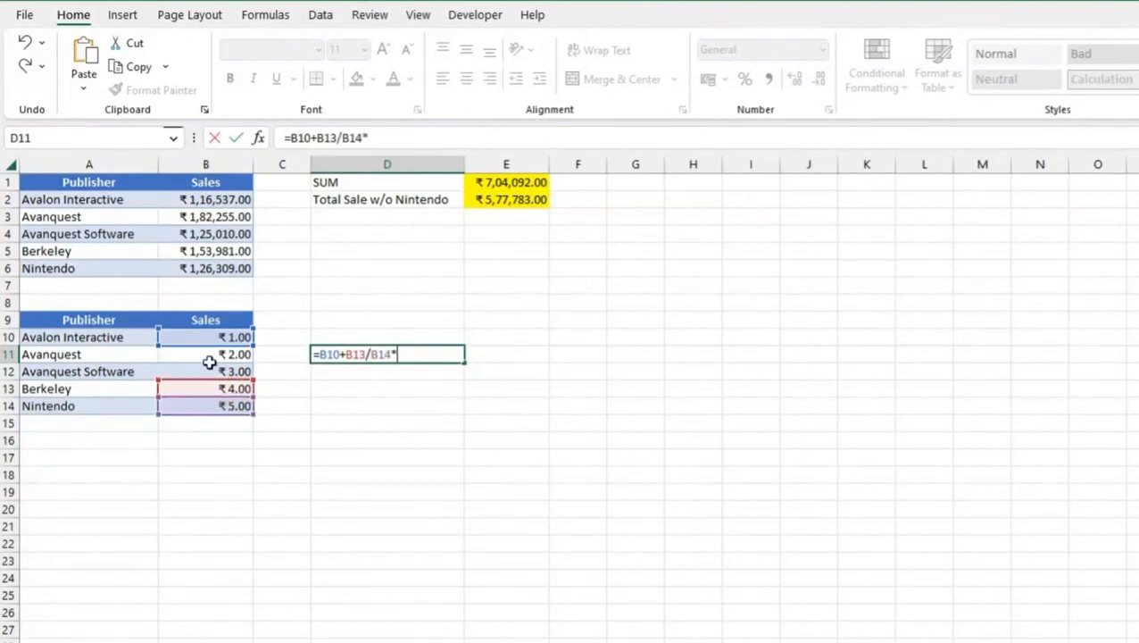
pyautogui.click(220, 371)
pyautogui.press('Return')
pyautogui.press('Up')
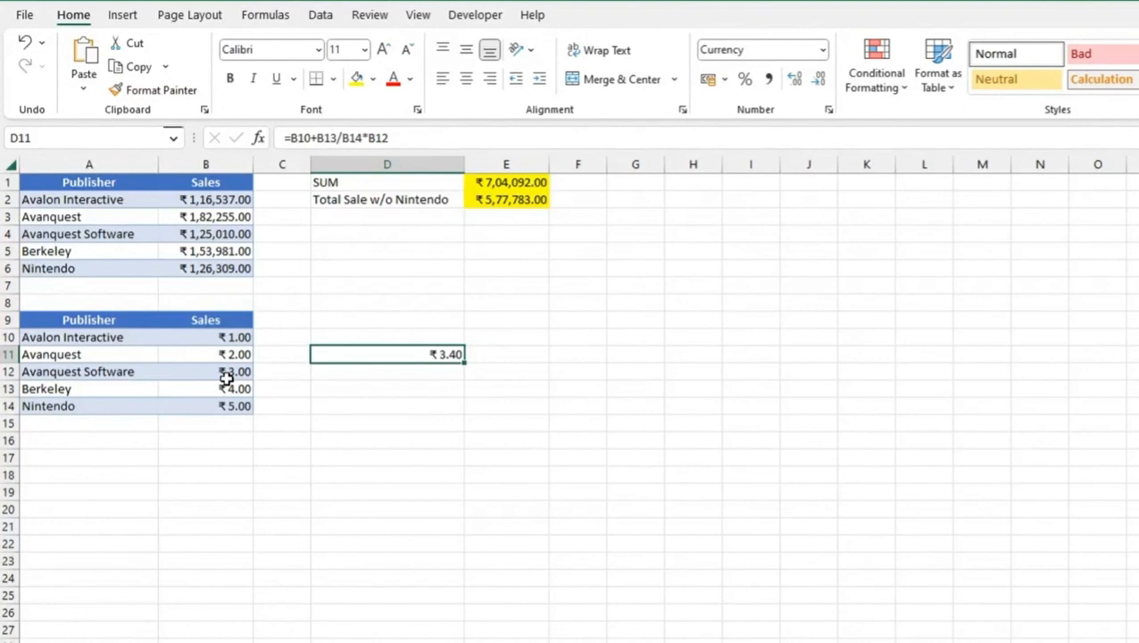
# Add parentheses around the addition in D11 so the formula reads =(B10+B13)/B14*B12
pyautogui.click(292, 139)
pyautogui.write('(')
pyautogui.click(343, 138)
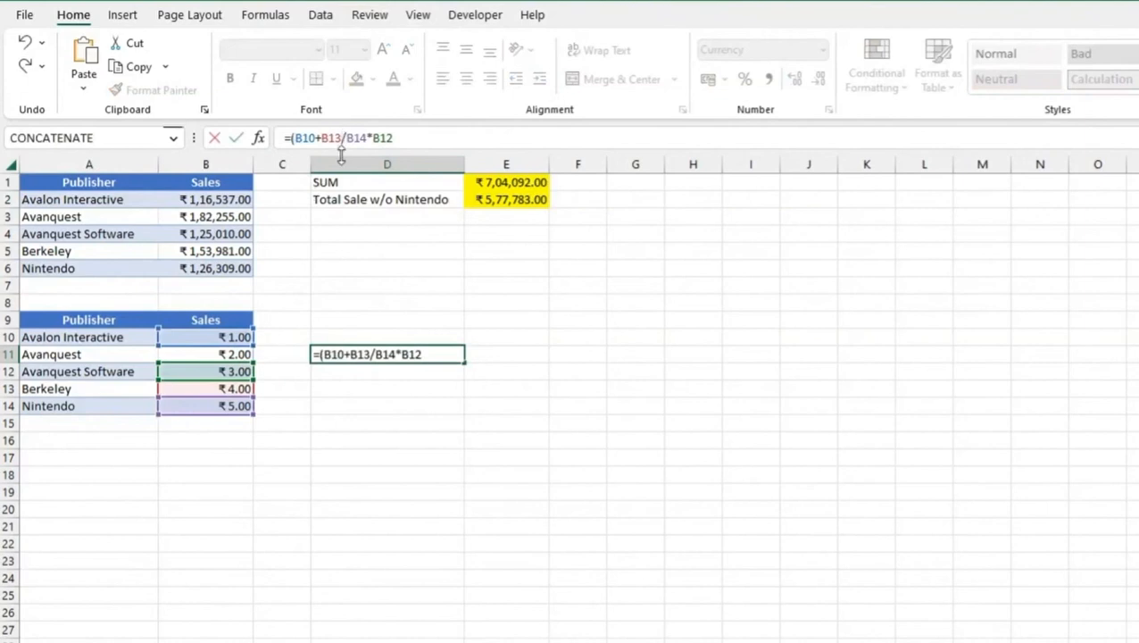
pyautogui.write(')')
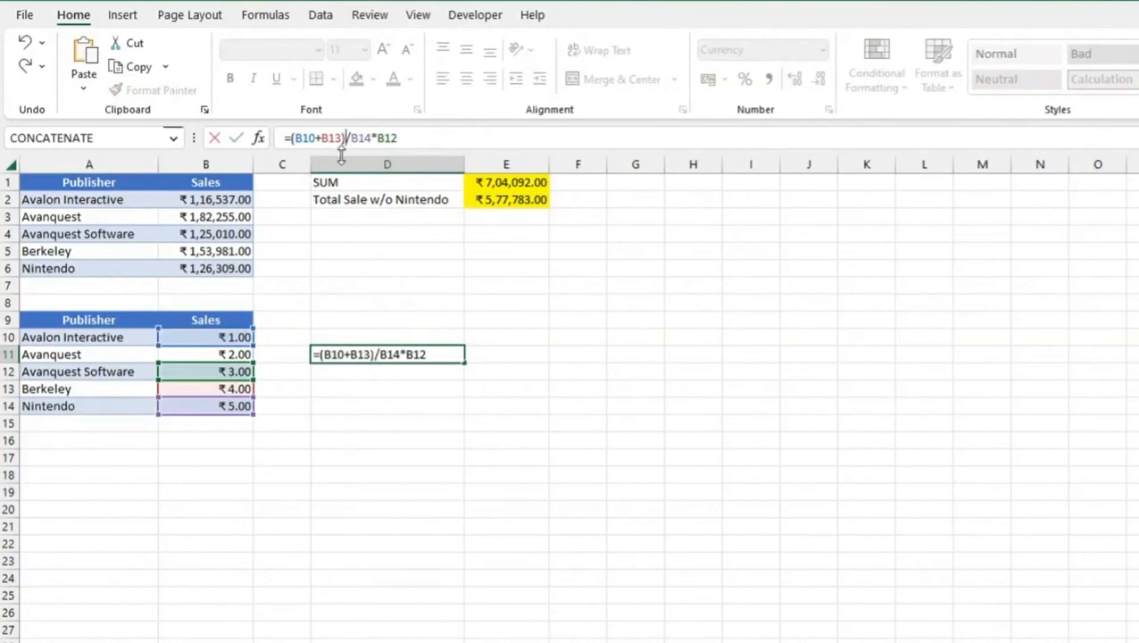
pyautogui.press('Return')
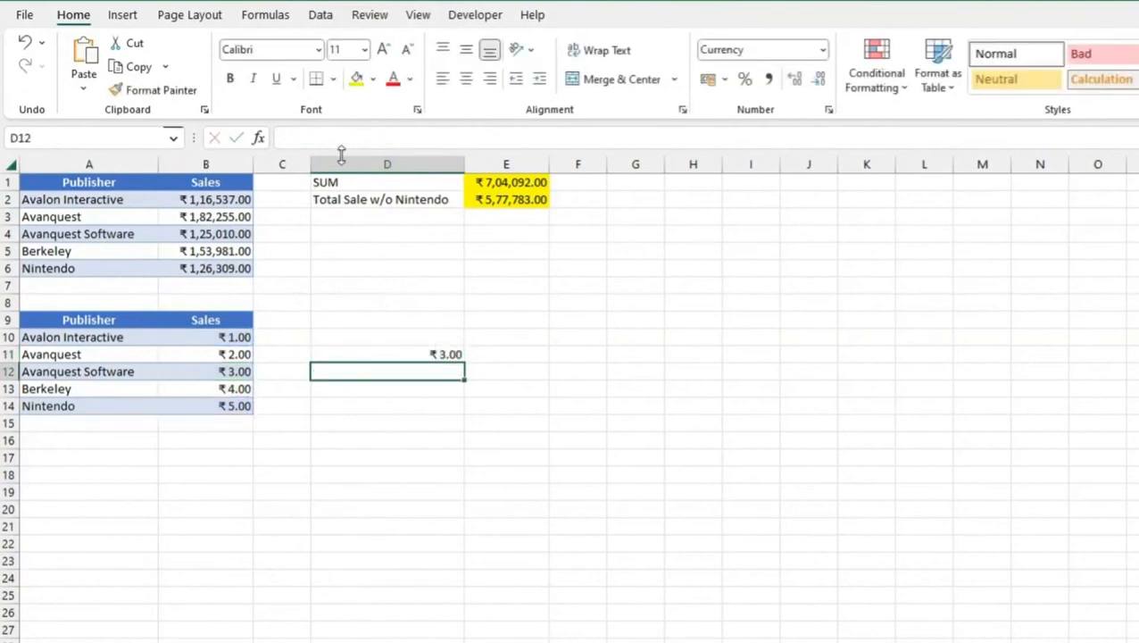
# Copy the formula =(B10+B13)/B14*B12 from D11 into D12, and undo the added parentheses in D11
pyautogui.click(393, 353)
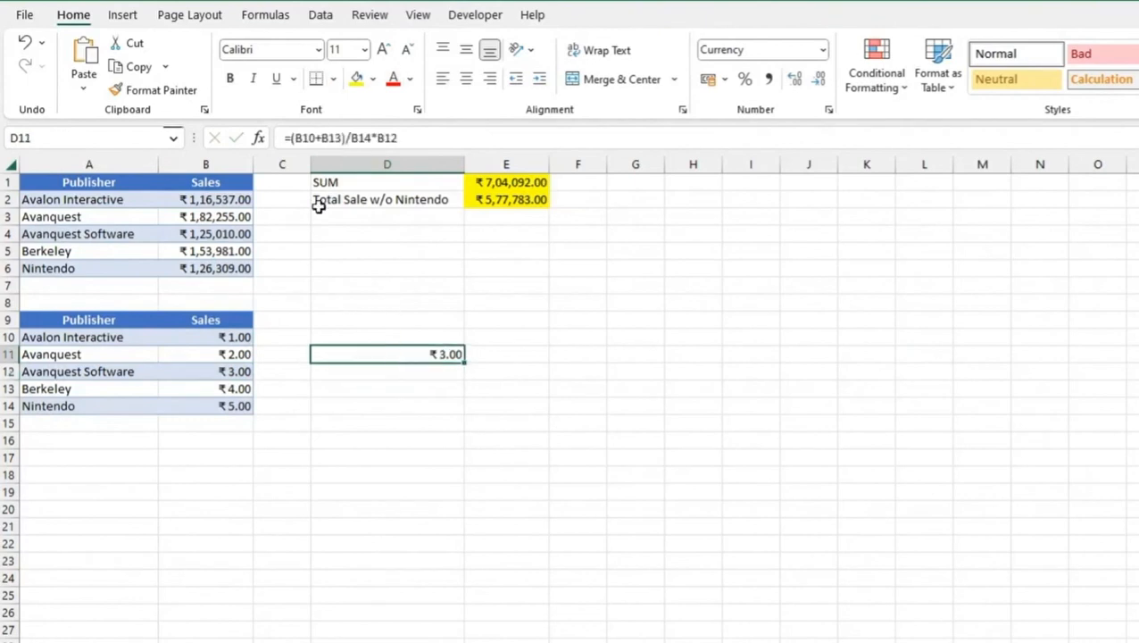
pyautogui.press('F2')
pyautogui.hotkey('ctrl', 'z')
pyautogui.doubleClick(389, 374)
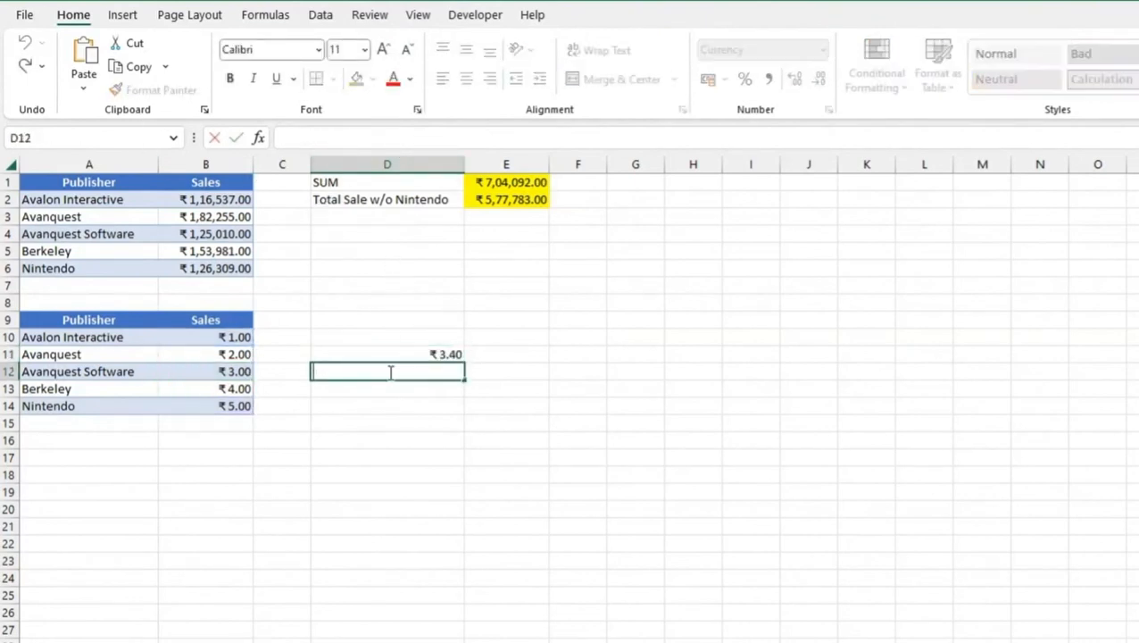
pyautogui.hotkey('ctrl', 'v')
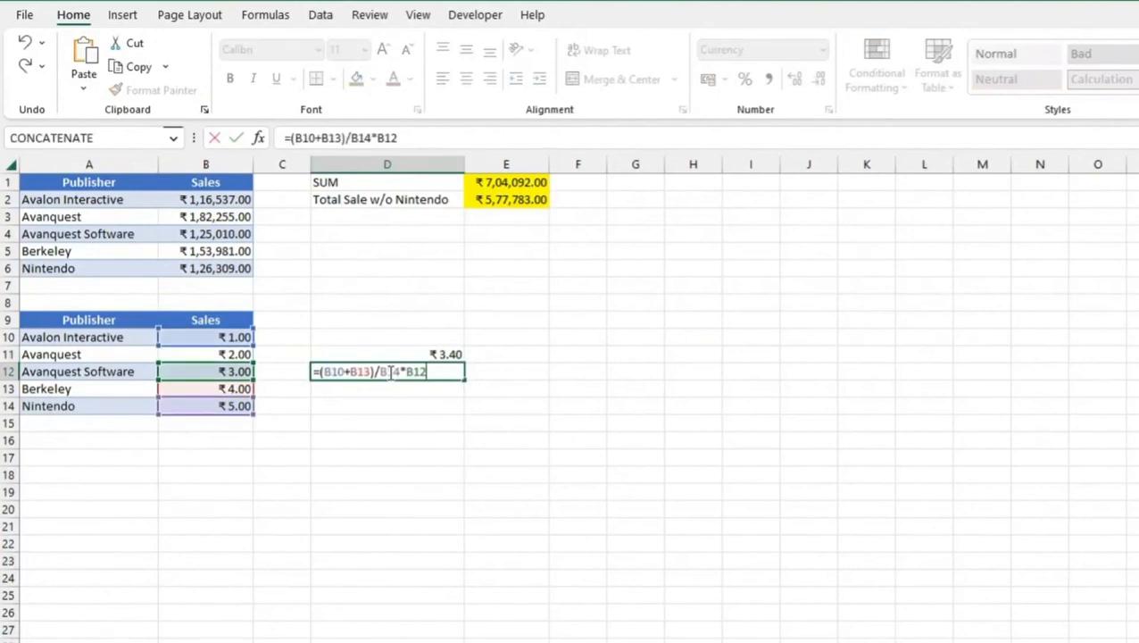
pyautogui.press('Return')
# Open Evaluate Formula for the formula without parentheses in D11
pyautogui.moveTo(413, 357); pyautogui.dragTo(414, 373)
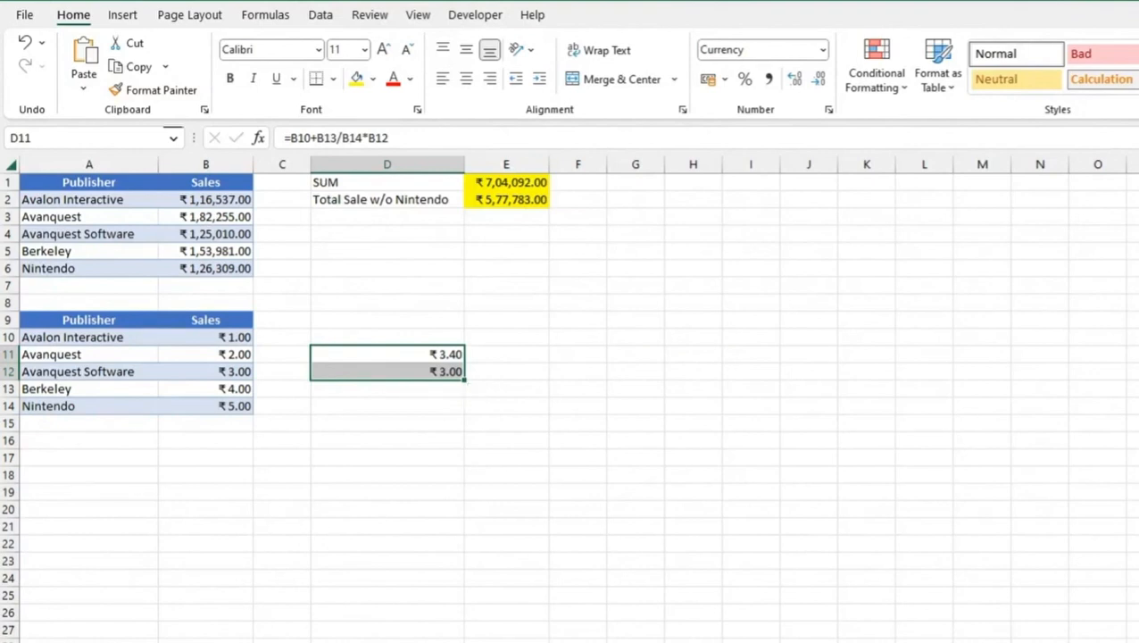
pyautogui.click(418, 363)
pyautogui.click(419, 355)
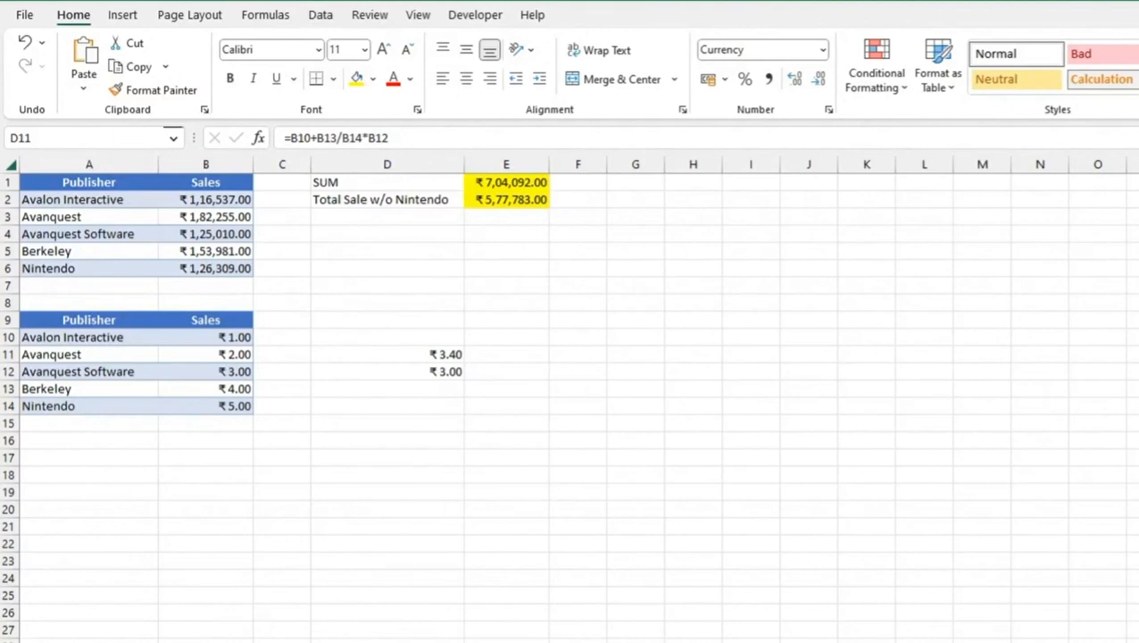
pyautogui.click(389, 357)
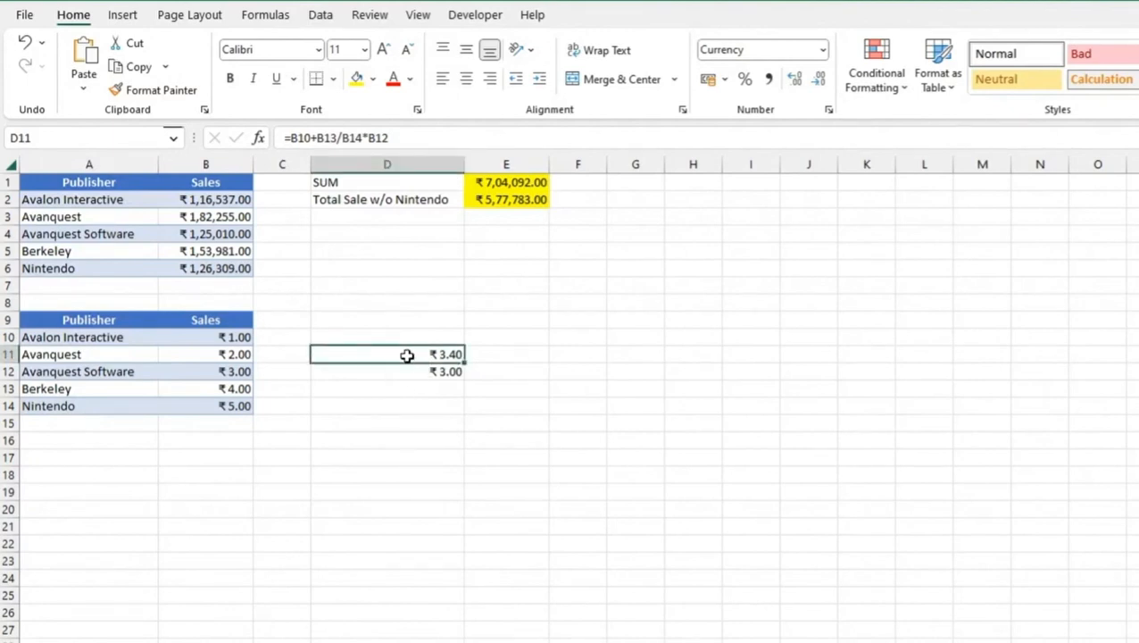
pyautogui.click(270, 18)
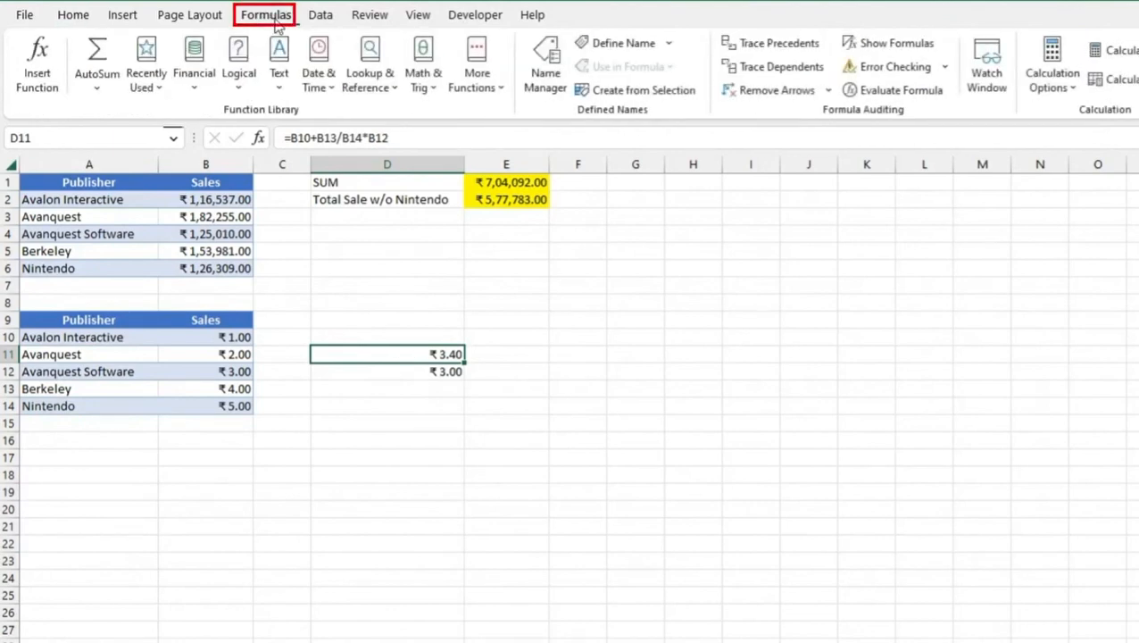
pyautogui.click(889, 95)
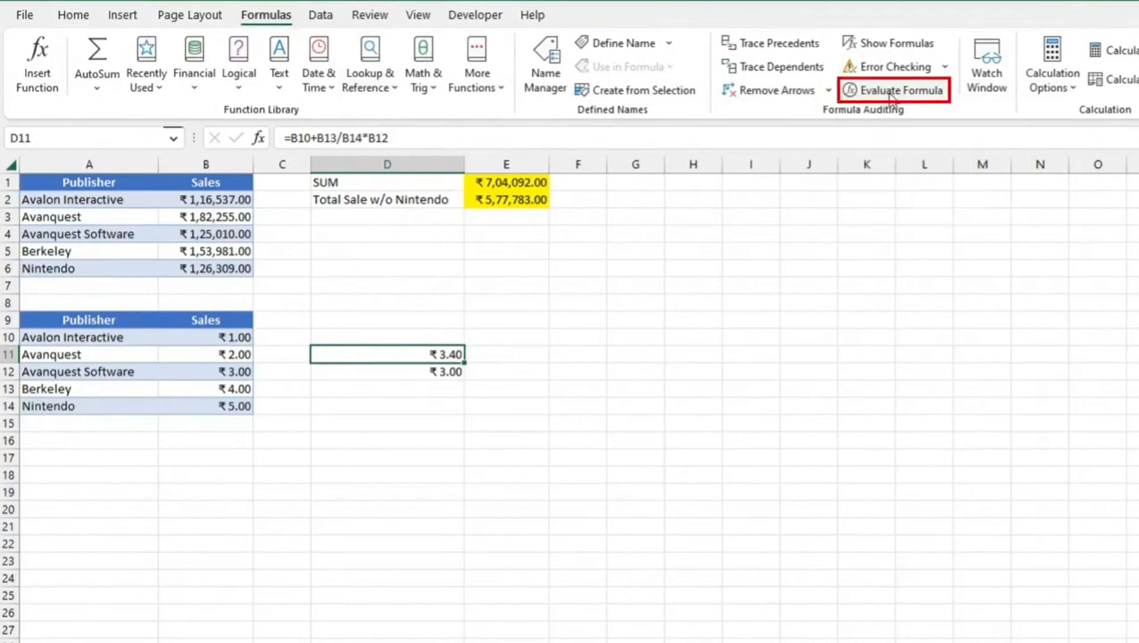
pyautogui.moveTo(433, 140); pyautogui.dragTo(582, 420)
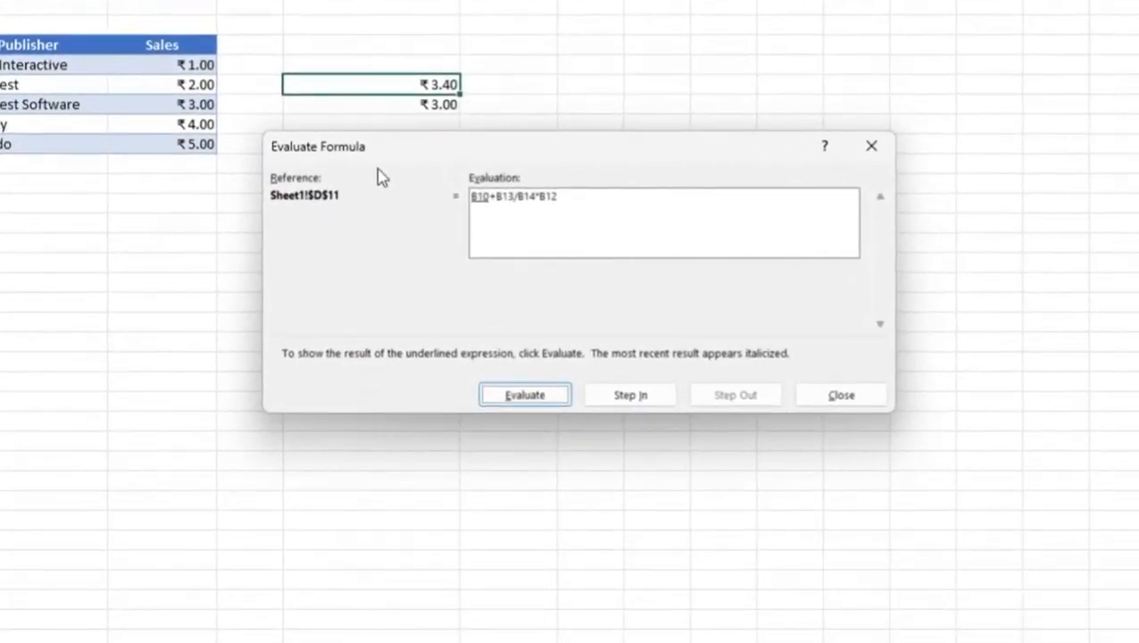
# Evaluate each part of D11's formula in sequence until the final result, and close the evaluation
pyautogui.click(527, 399)
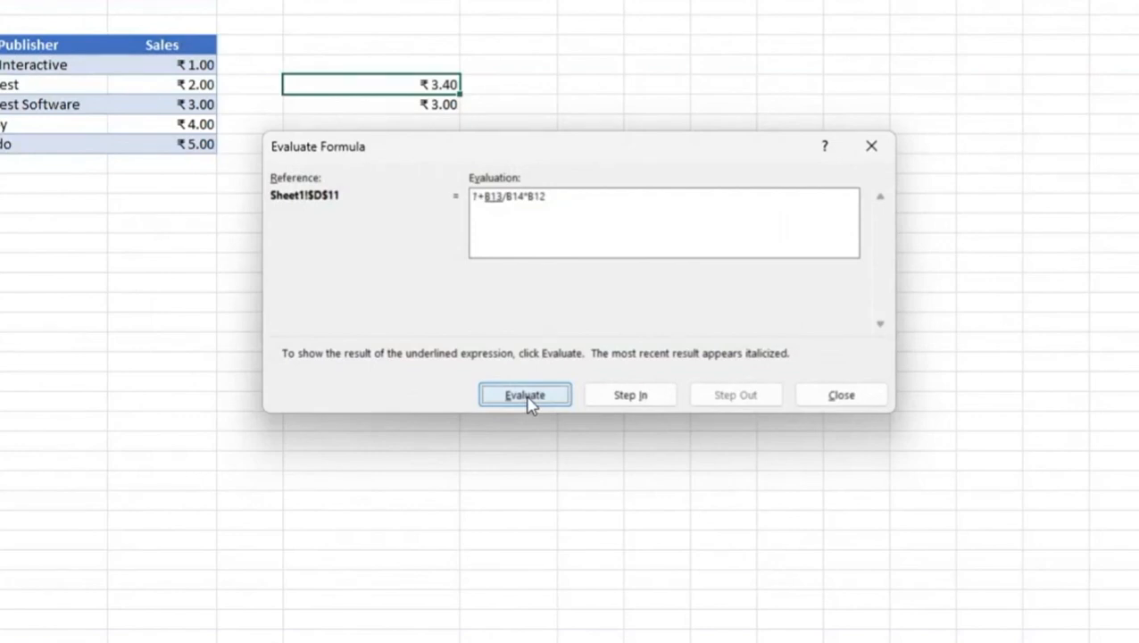
pyautogui.click(529, 399)
pyautogui.click(526, 395)
pyautogui.click(526, 395)
pyautogui.click(528, 400)
pyautogui.click(529, 400)
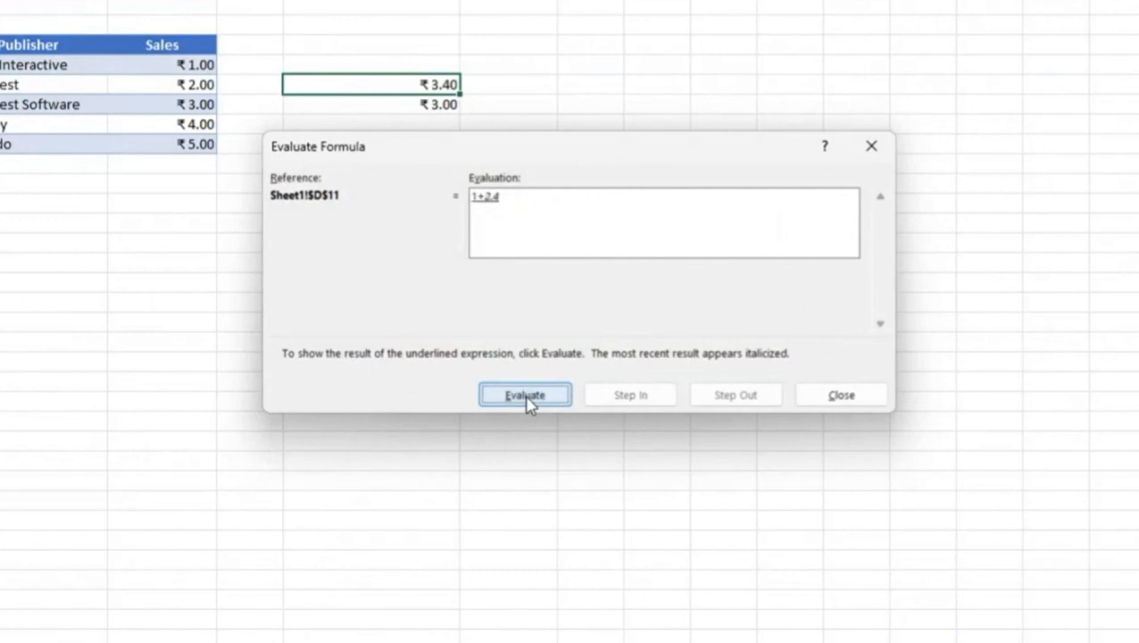
pyautogui.click(528, 400)
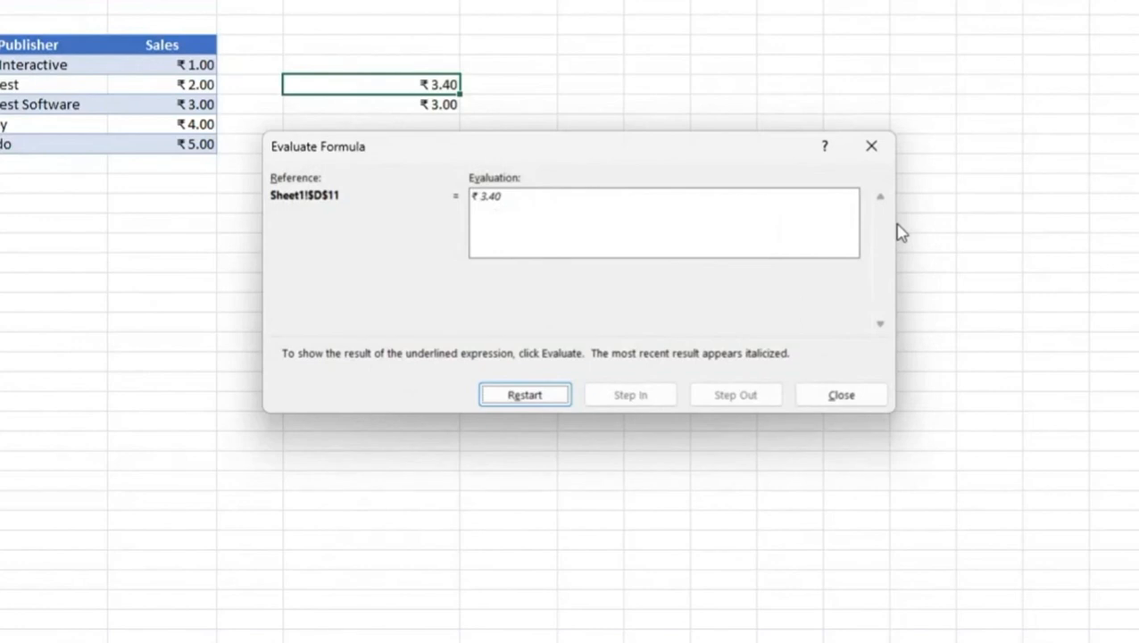
pyautogui.click(871, 145)
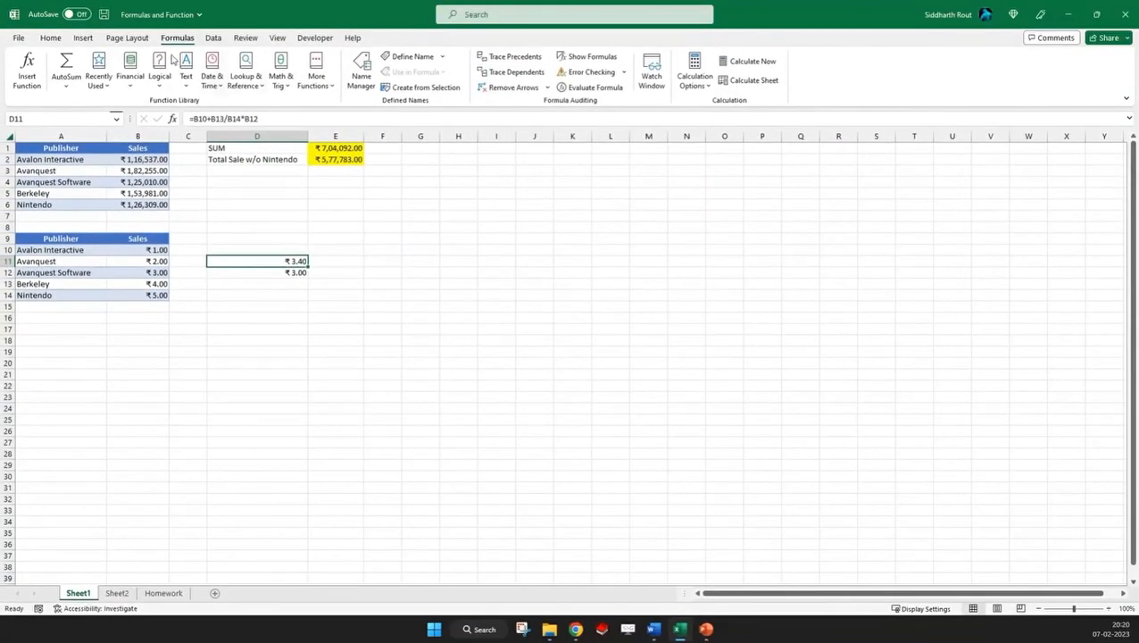
# Reopen Evaluate Formula for D11 to view the unevaluated expression, and close it
pyautogui.click(595, 89)
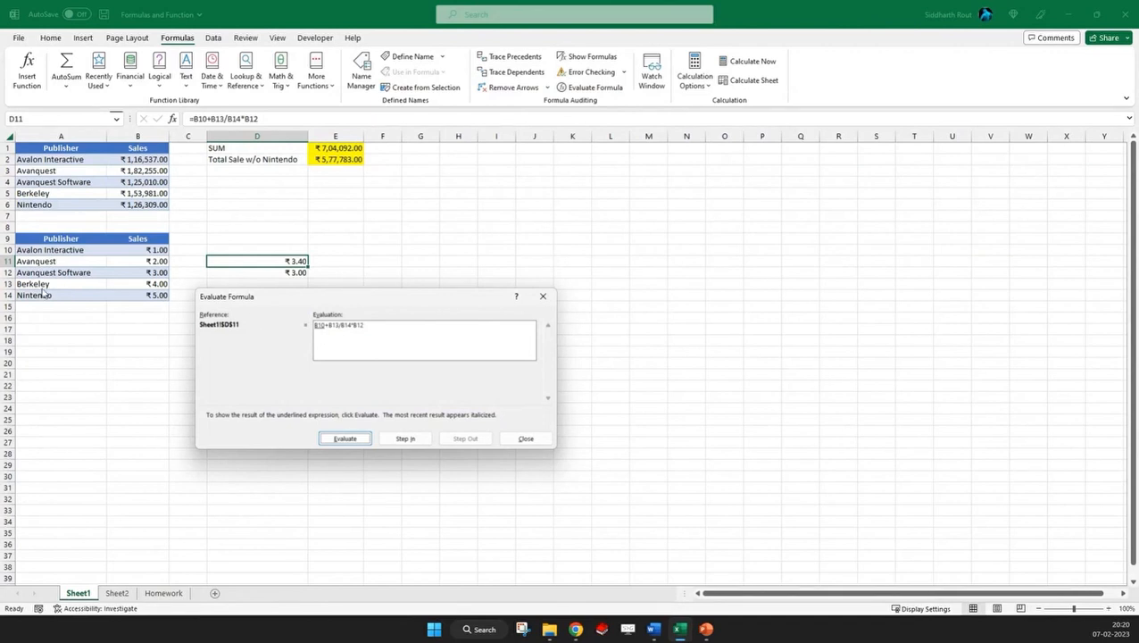
pyautogui.hotkey('alt', 'Tab')
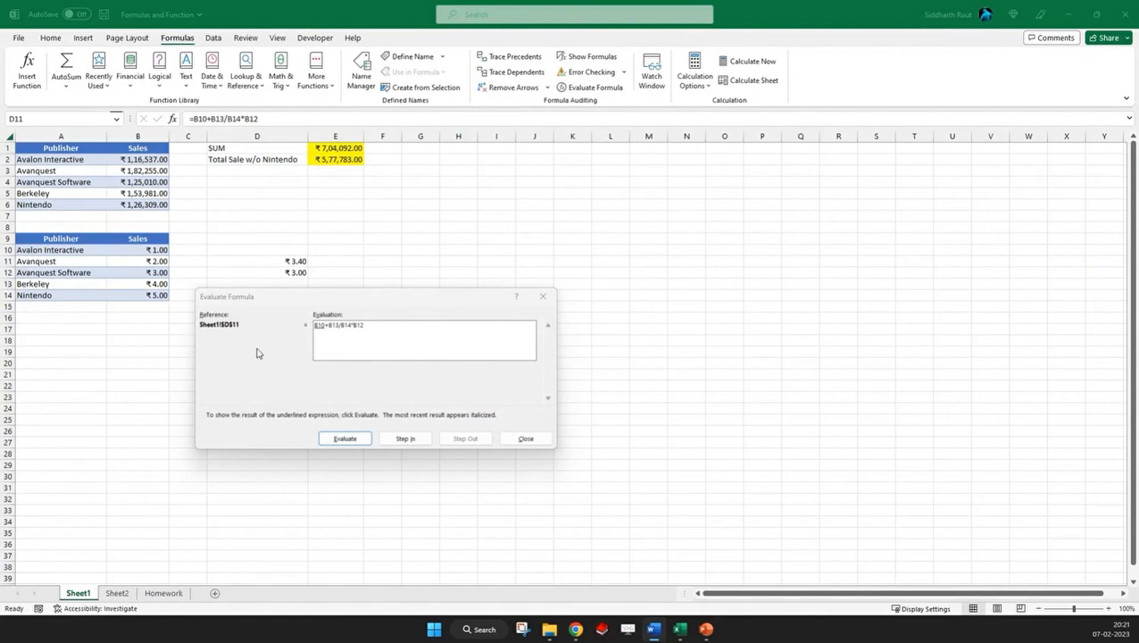
pyautogui.click(525, 438)
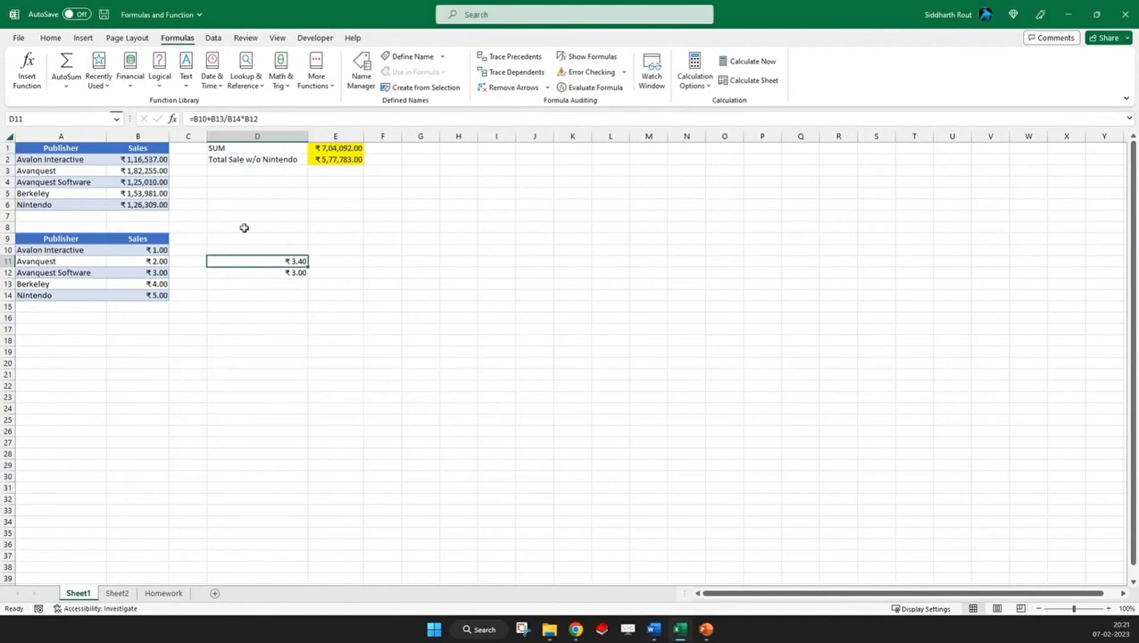
# Replace B10+B13 with 5 and B14*B12 with 15 in D11, enter =5/15, and restore the original formula
pyautogui.moveTo(191, 118); pyautogui.dragTo(224, 120)
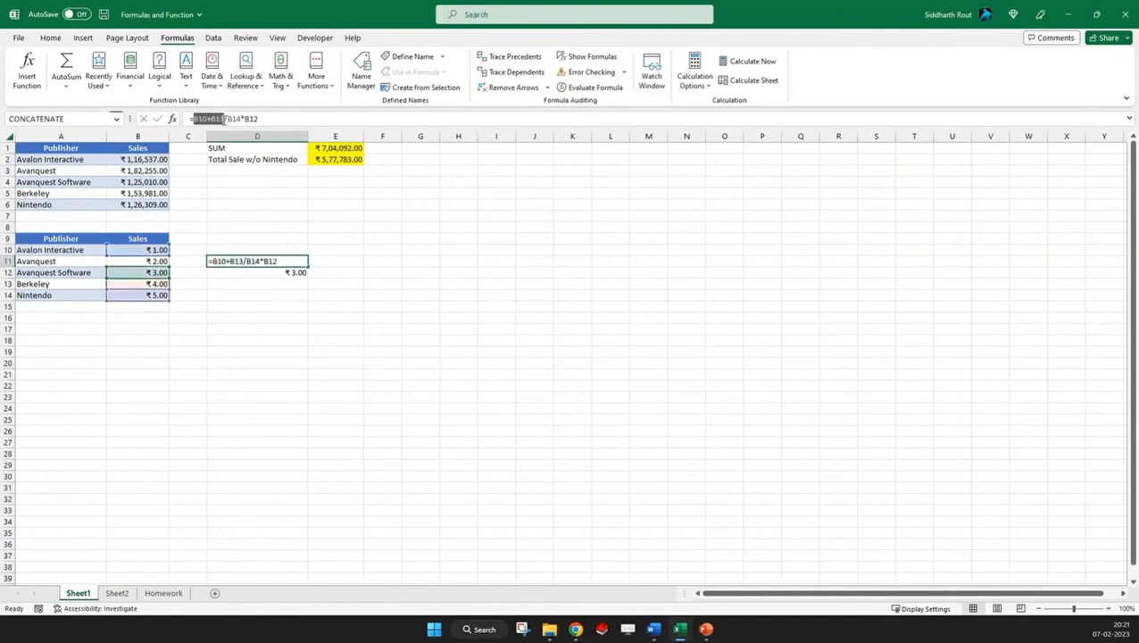
pyautogui.write('5')
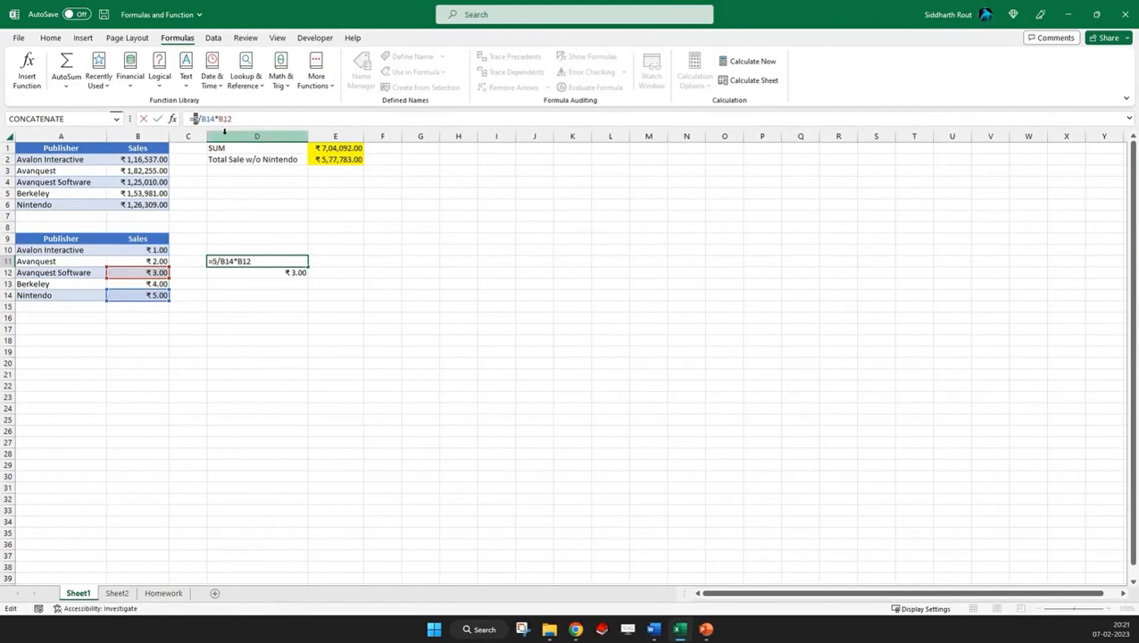
pyautogui.moveTo(200, 118); pyautogui.dragTo(239, 117)
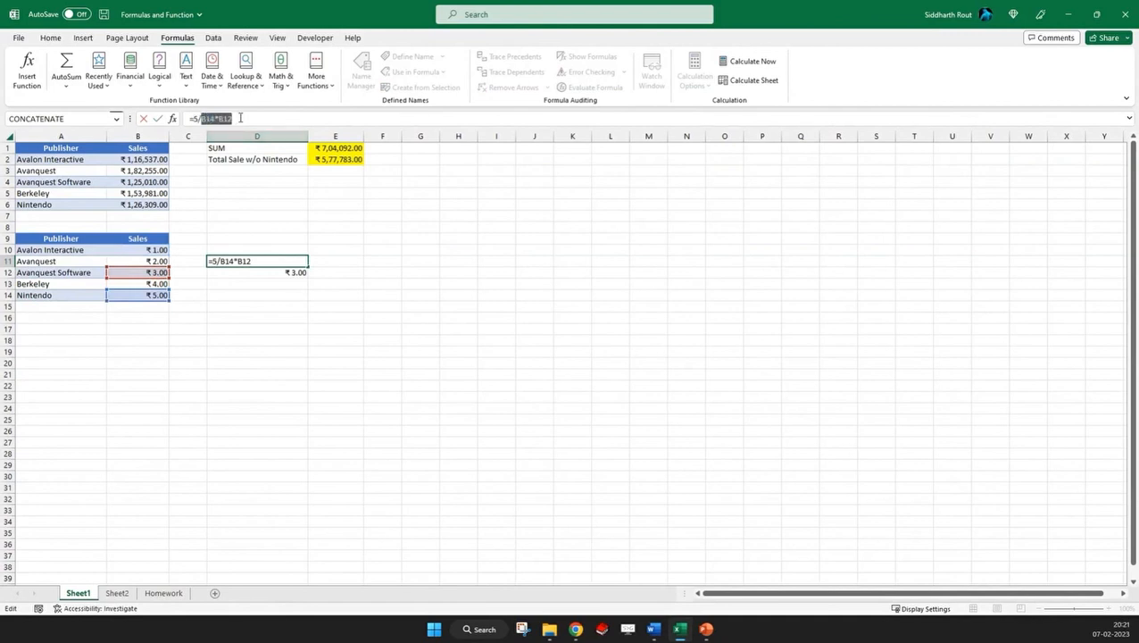
pyautogui.press('F9')
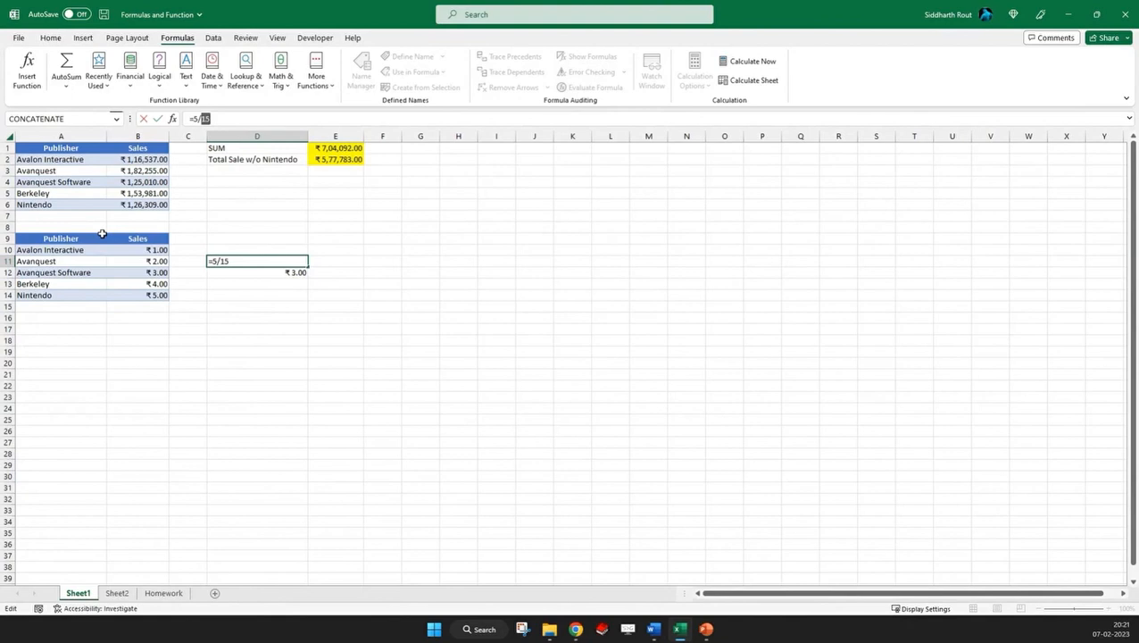
pyautogui.press('Return')
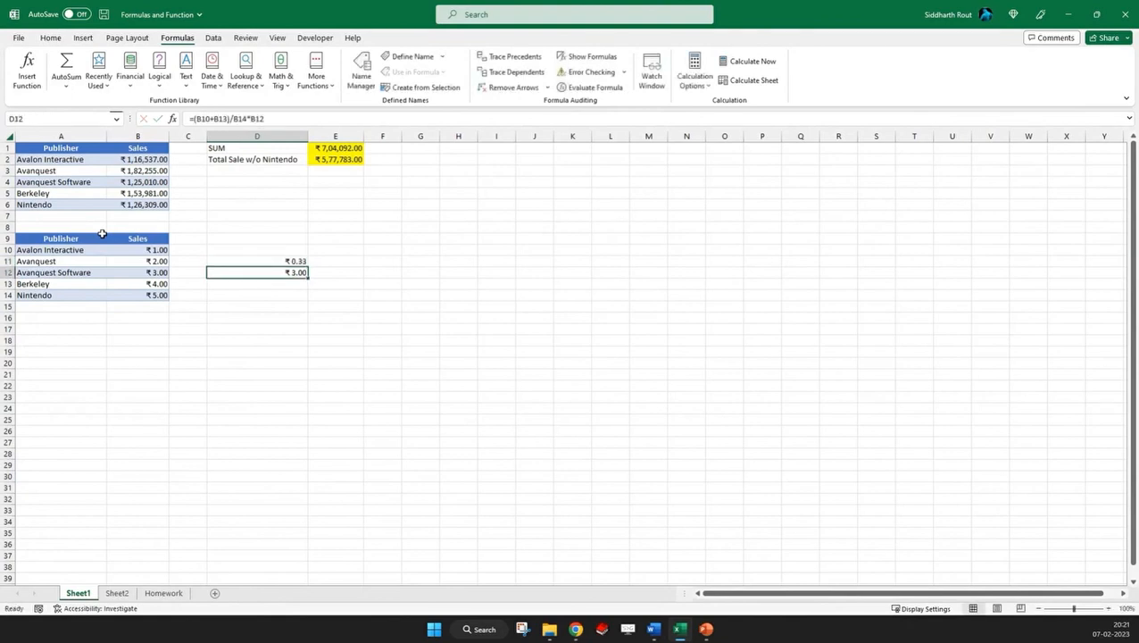
pyautogui.press('Up')
pyautogui.press('F2')
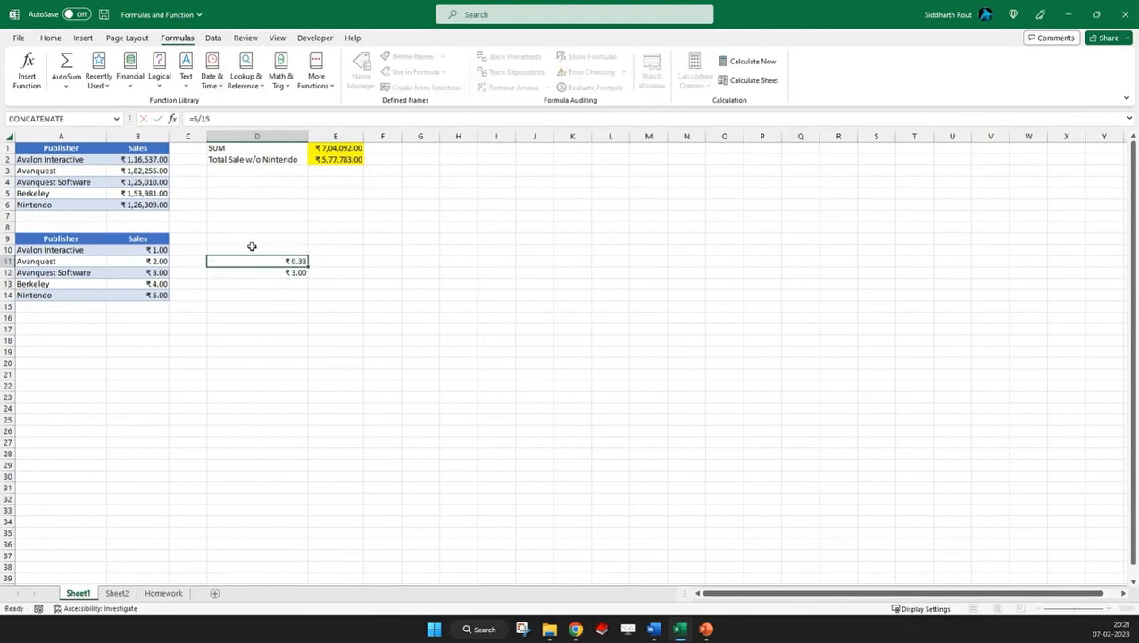
pyautogui.press('Escape')
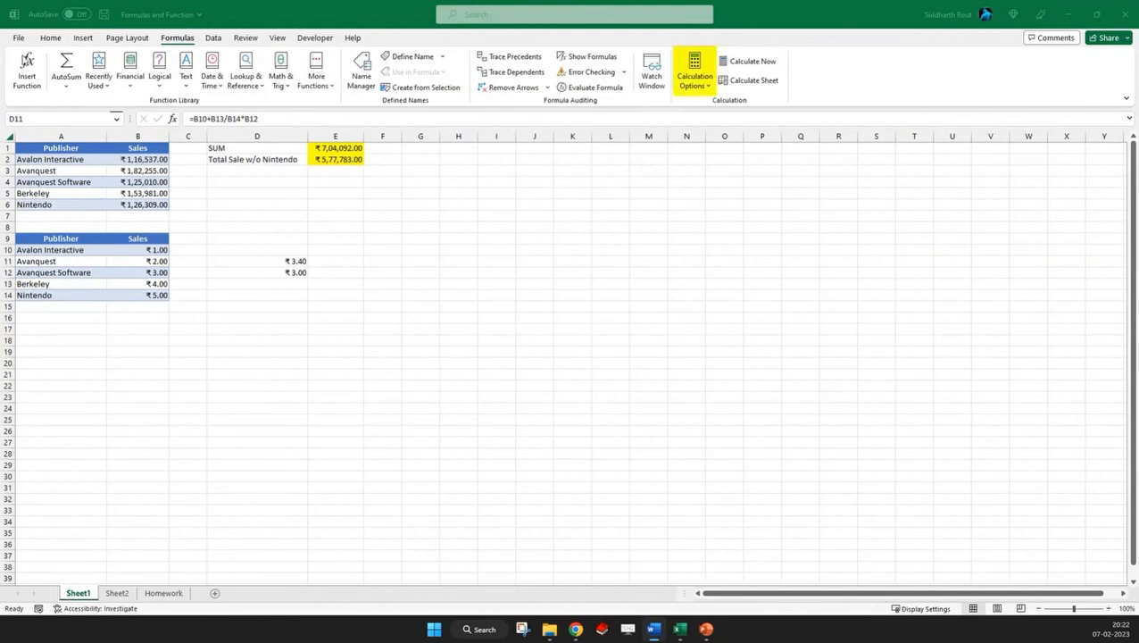
# Look through the available calculation options for the workbook, and close the list
pyautogui.click(705, 90)
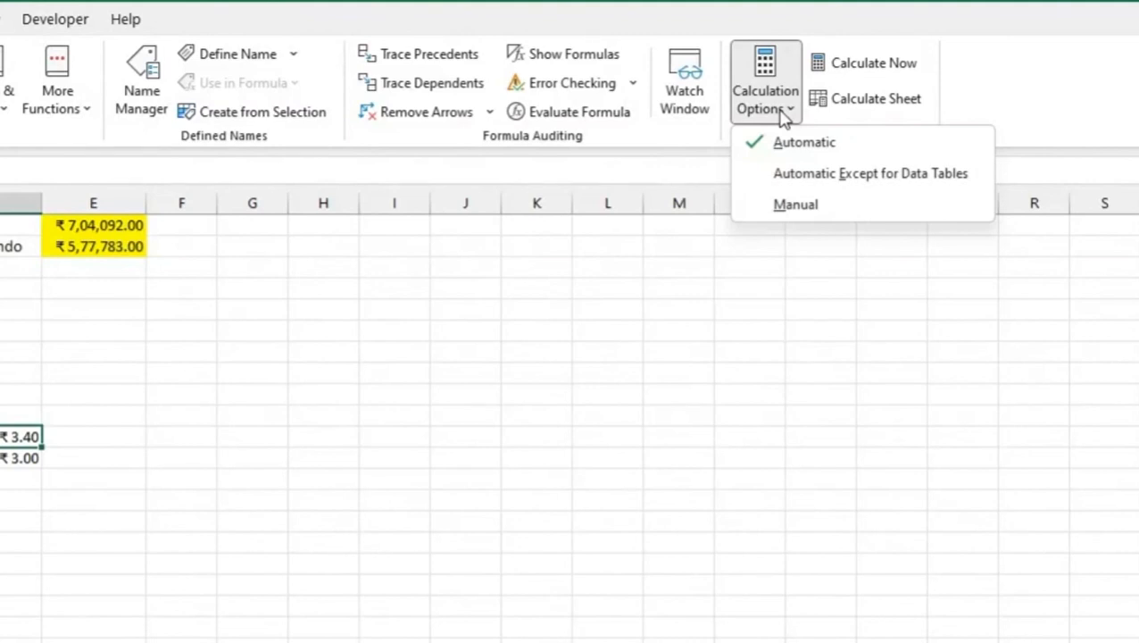
pyautogui.click(58, 297)
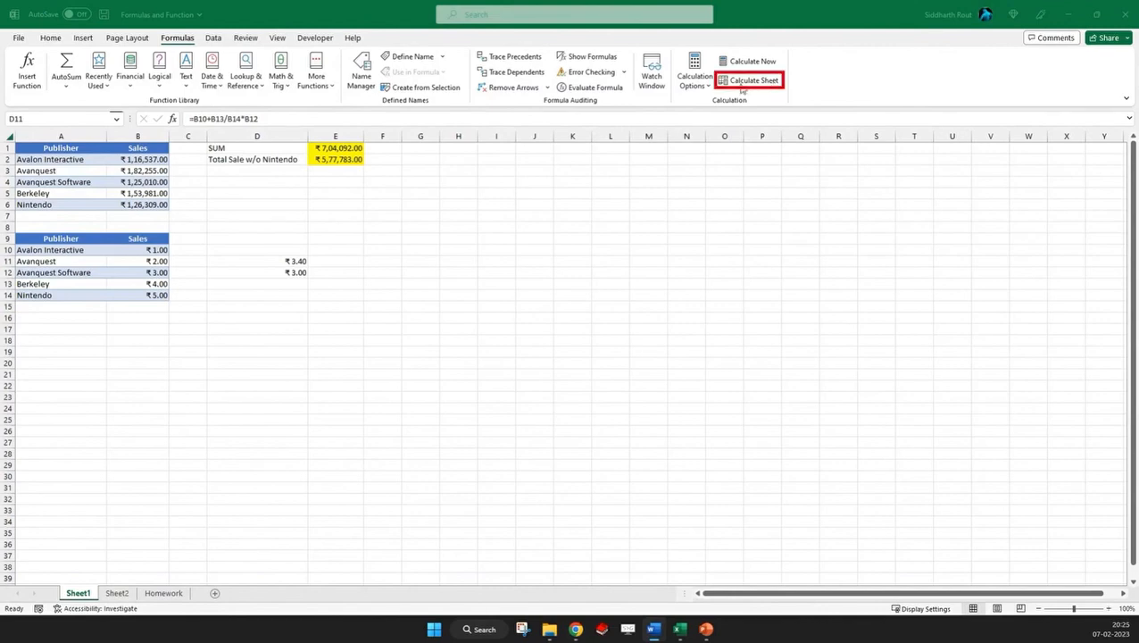
pyautogui.click(789, 33)
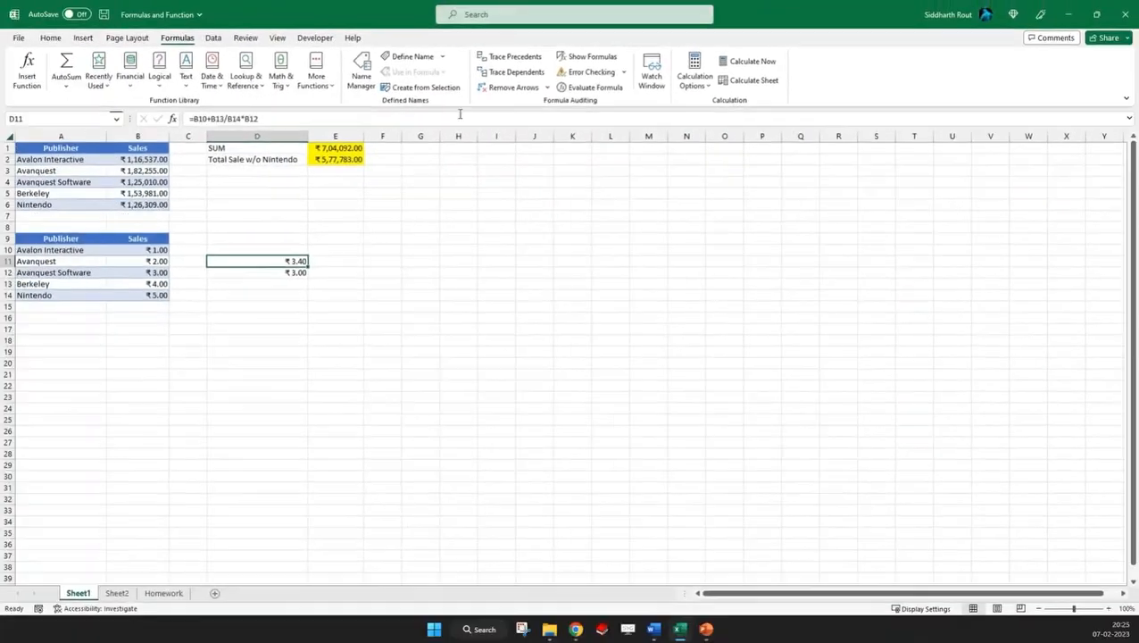
pyautogui.hotkey('alt', 'Tab')
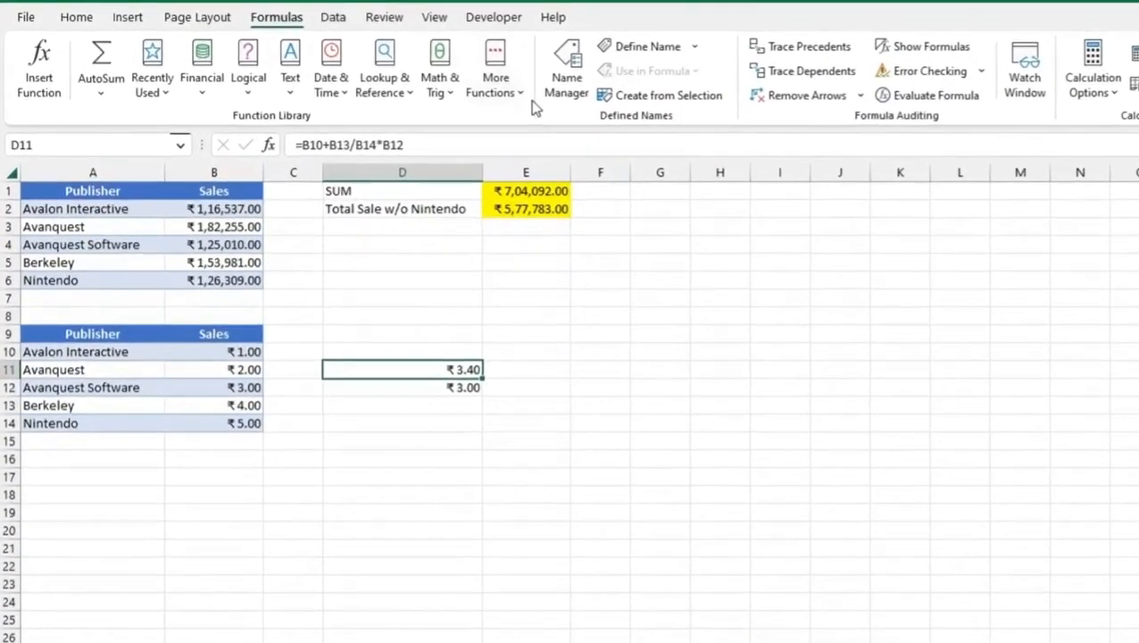
# Browse the function library's Information and Text function lists, and close them without inserting a function
pyautogui.click(316, 76)
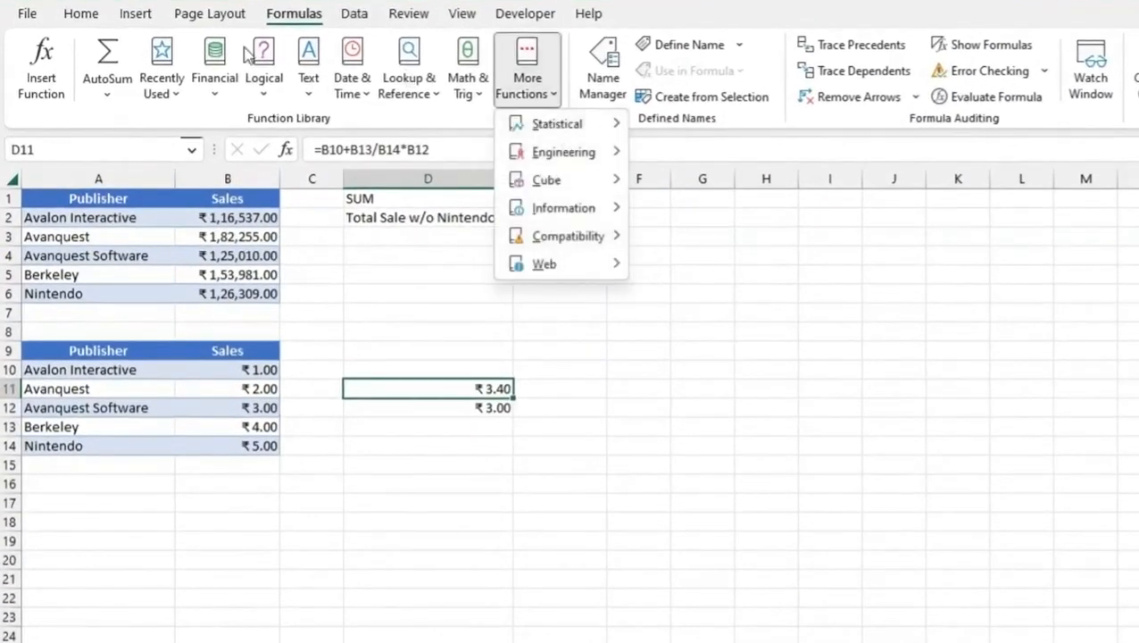
pyautogui.moveTo(558, 210)
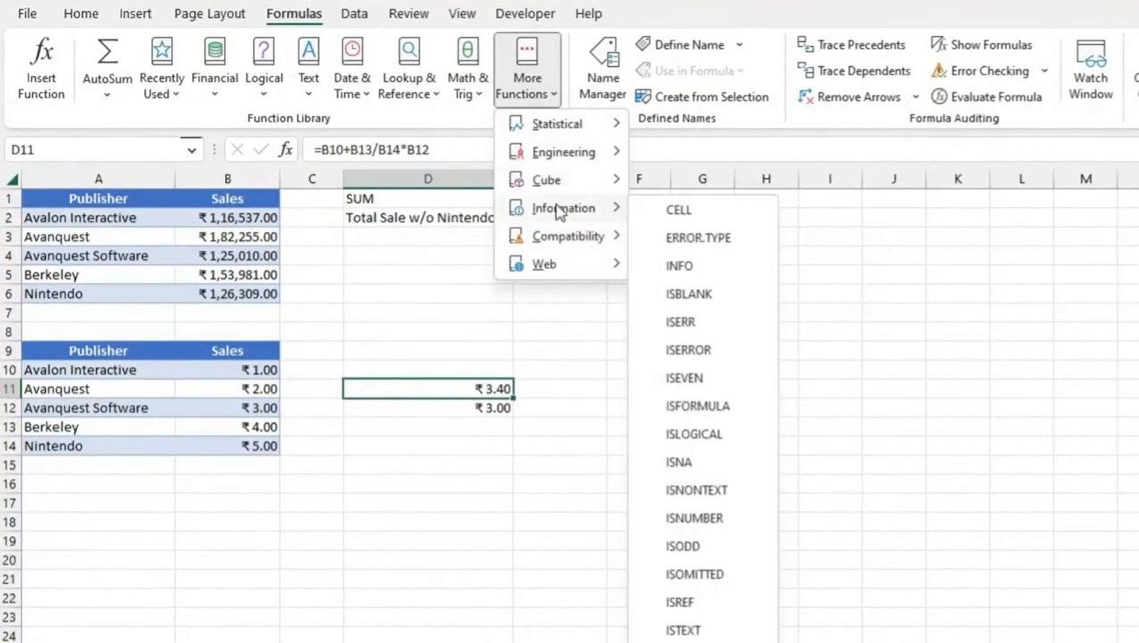
pyautogui.click(511, 534)
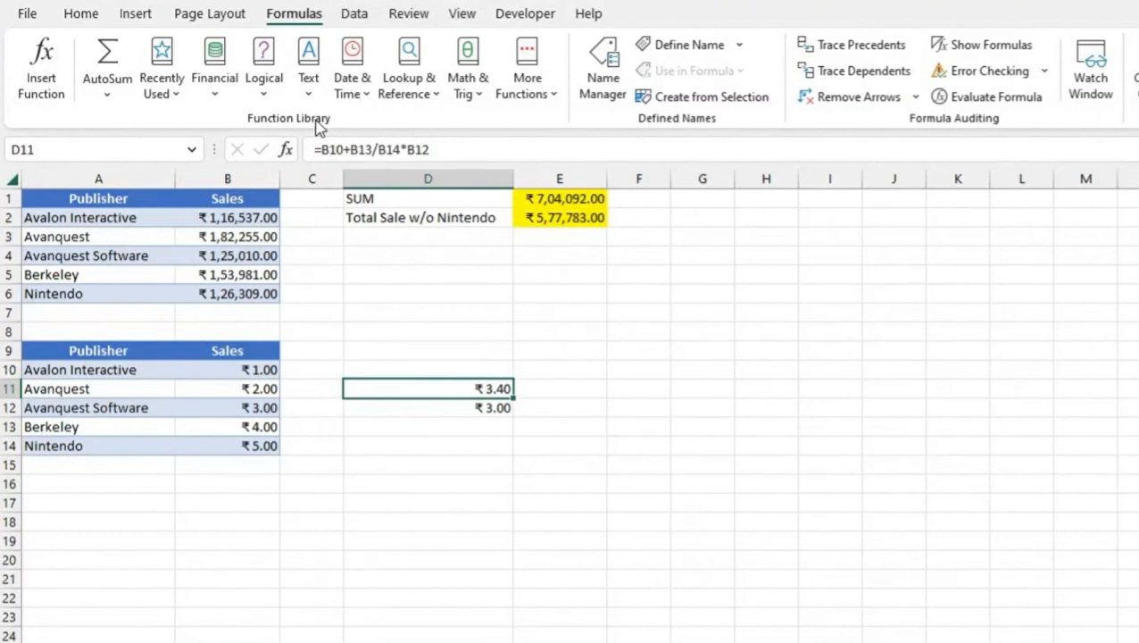
pyautogui.click(310, 76)
pyautogui.scroll(-3, 370, 258)
pyautogui.scroll(3, 357, 325)
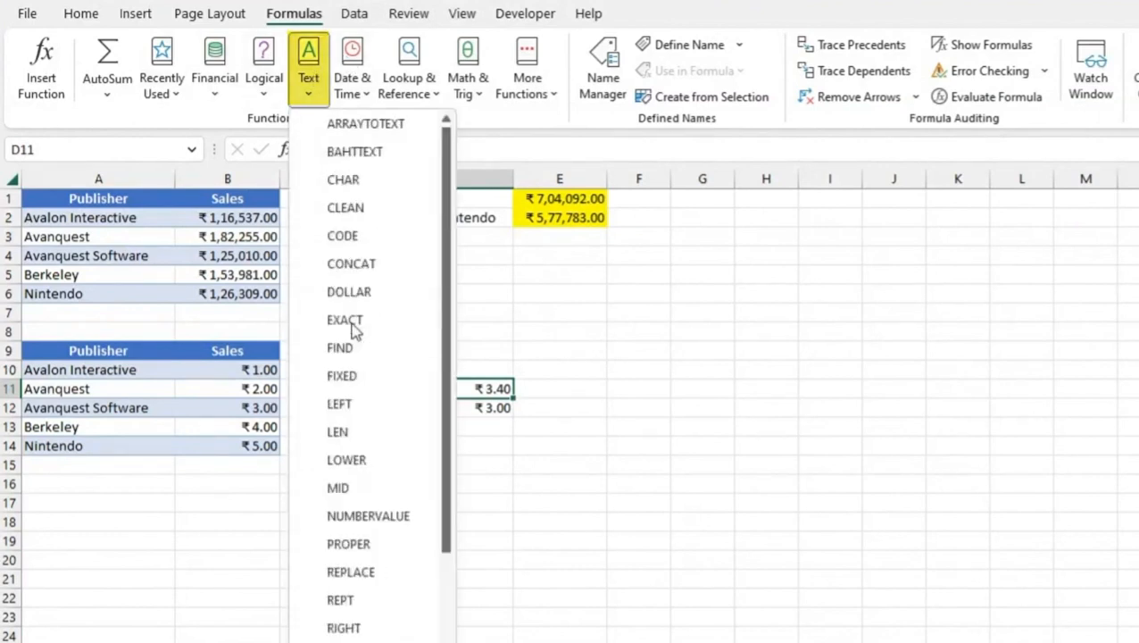
pyautogui.click(673, 368)
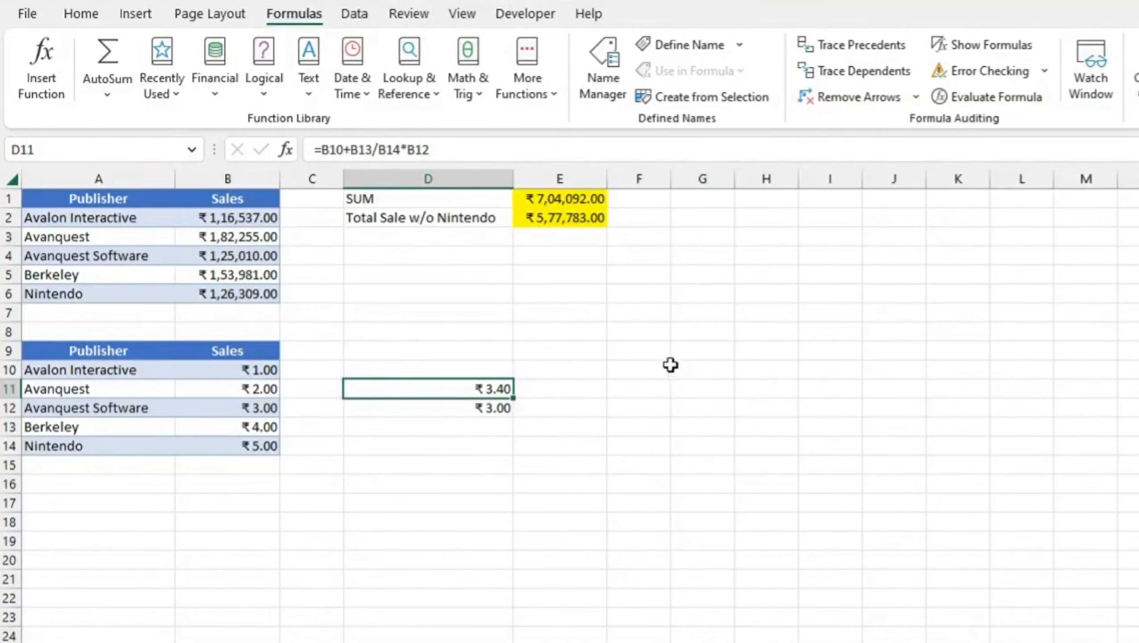
# Search for a function in Insert Function with the description Join Text
pyautogui.click(41, 79)
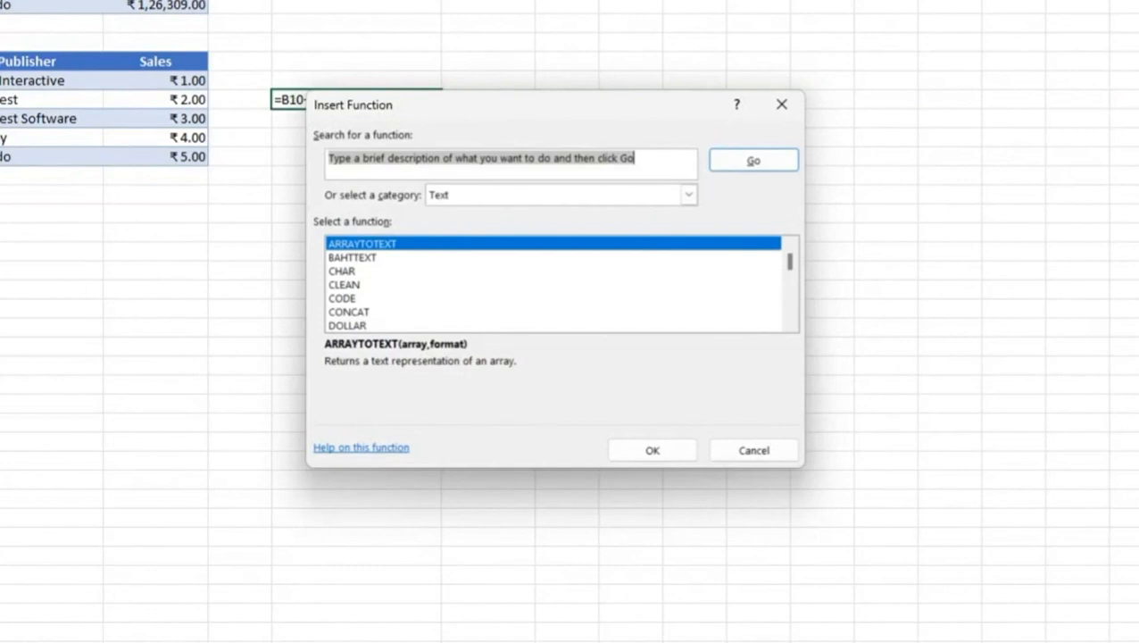
pyautogui.write('Join Text')
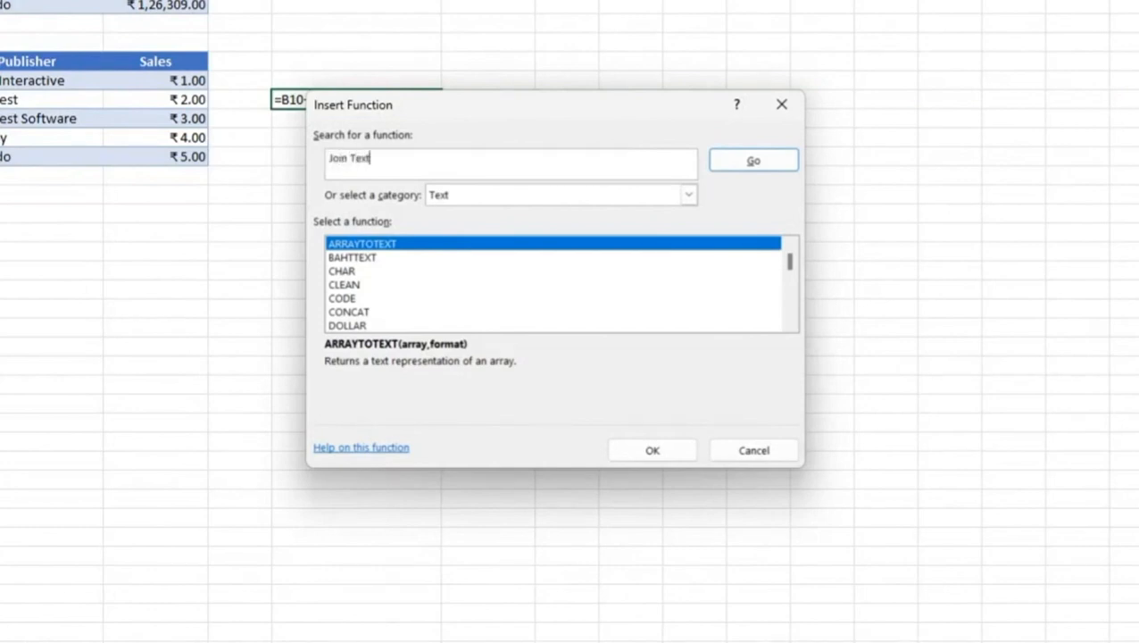
pyautogui.hotkey('ctrl', 'a')
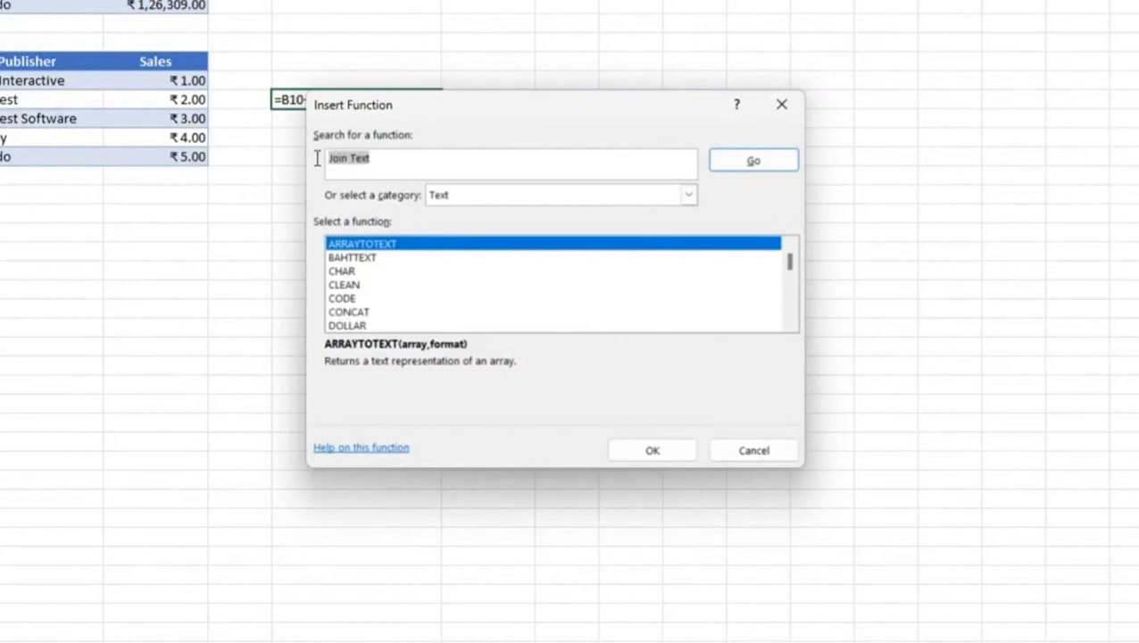
pyautogui.click(773, 164)
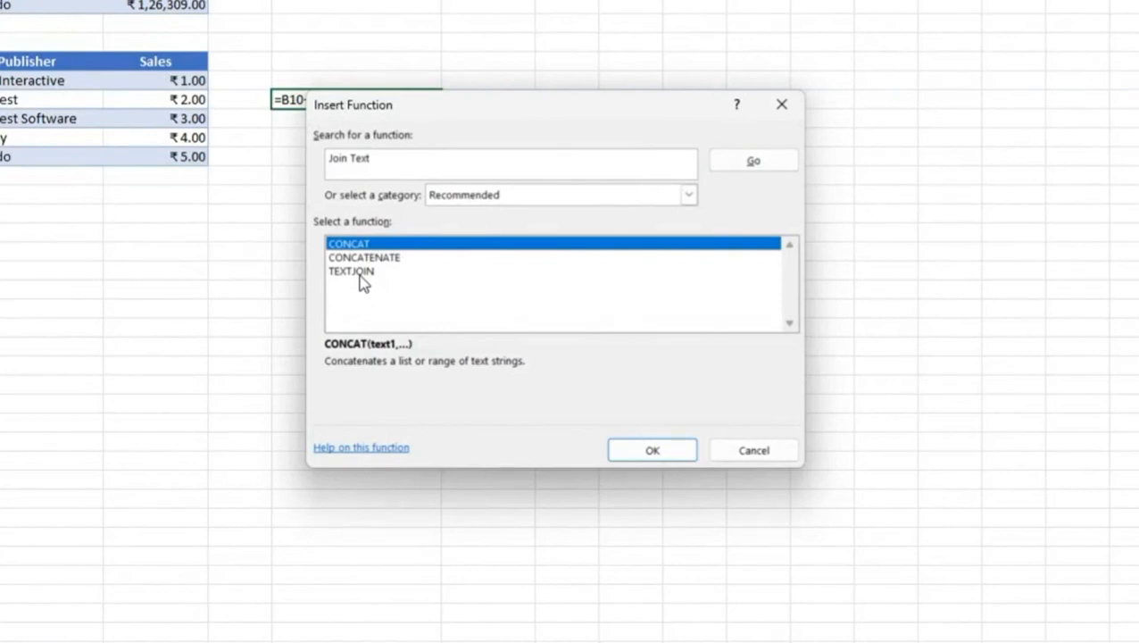
# Close Insert Function without inserting any of the Join Text functions
pyautogui.moveTo(449, 158); pyautogui.dragTo(308, 150)
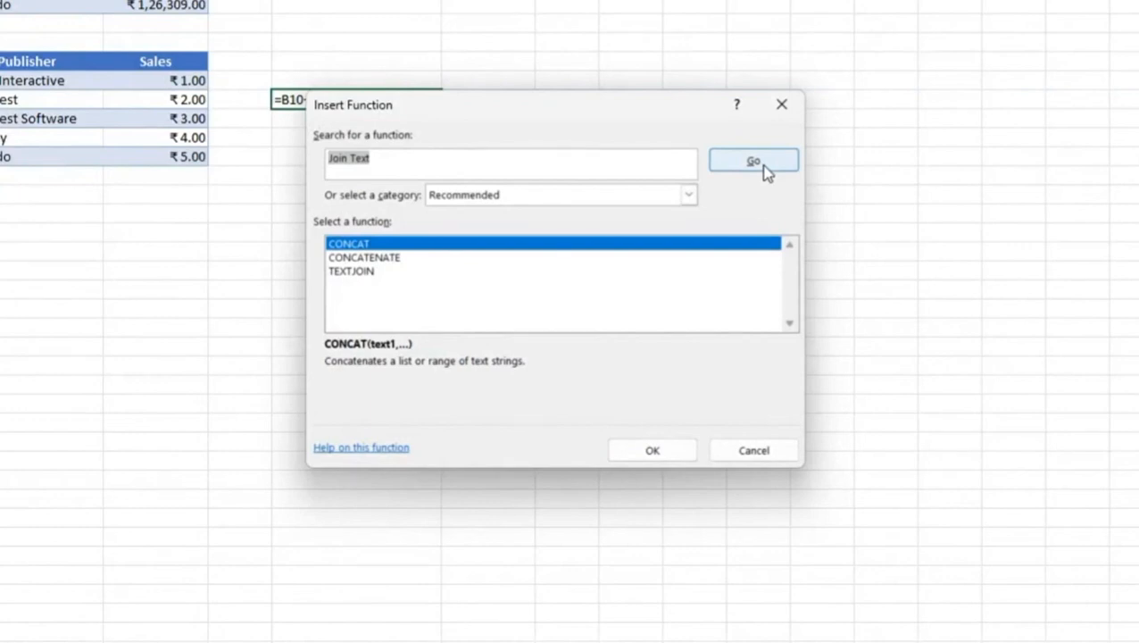
pyautogui.click(781, 107)
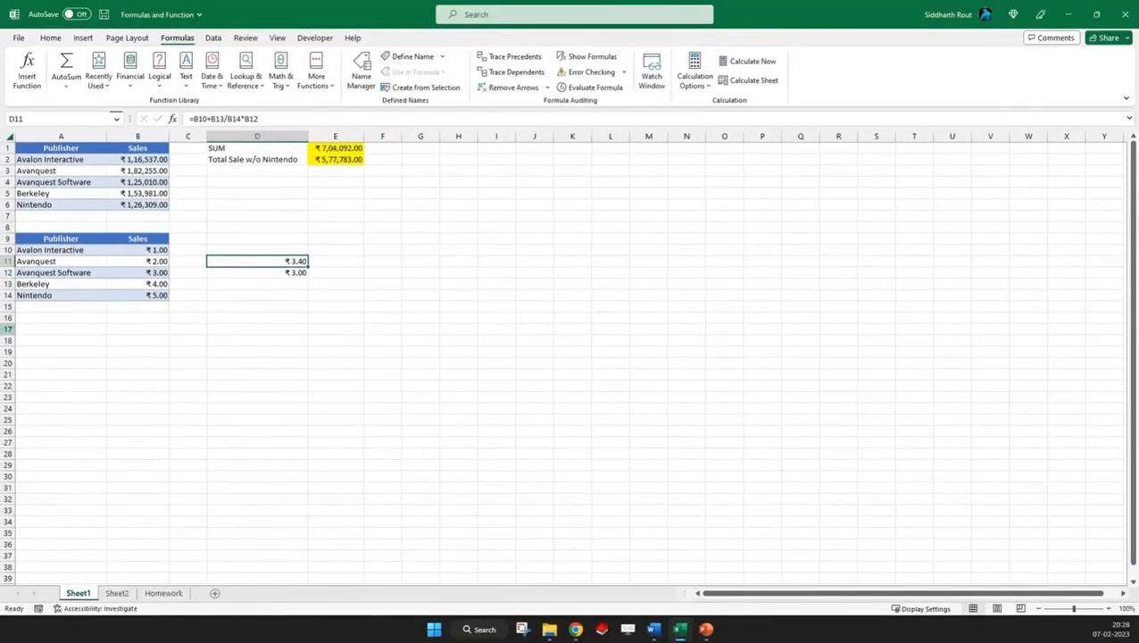
pyautogui.hotkey('alt', 'Tab')
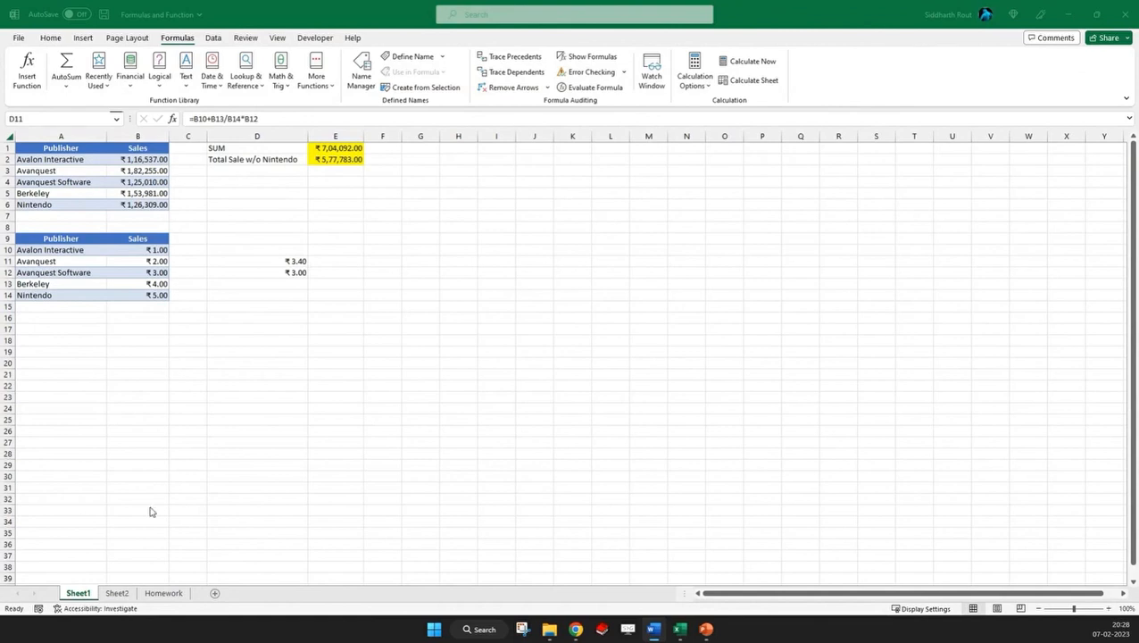
# Switch to Sheet2 and look over its tables, focusing on the name and salary table in A1:C6
pyautogui.click(117, 592)
pyautogui.click(455, 249)
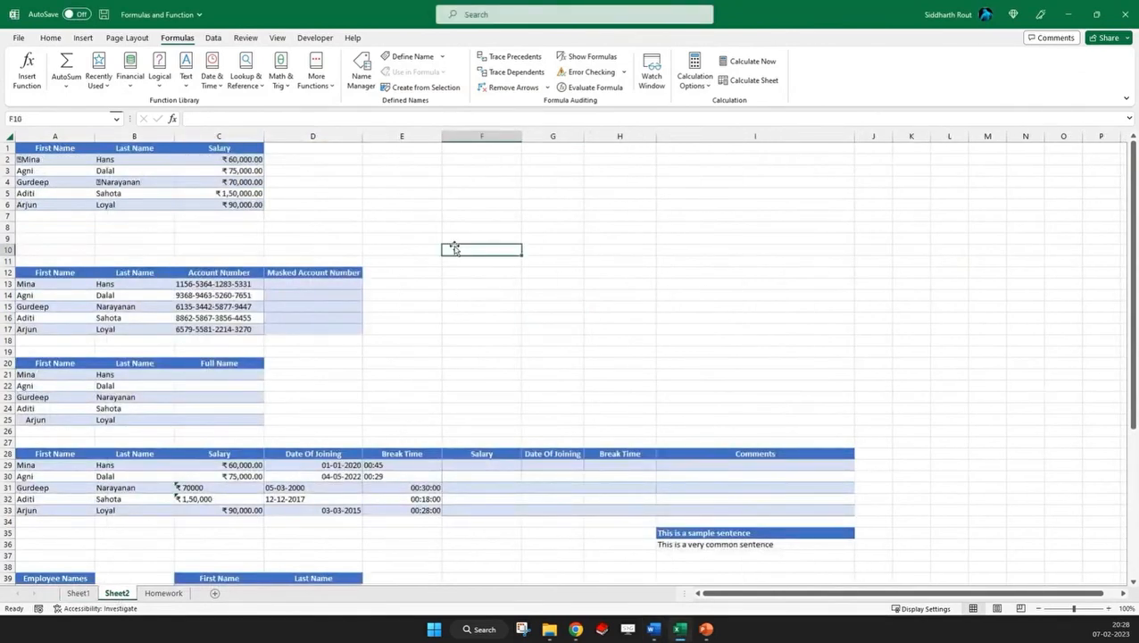
pyautogui.moveTo(36, 147); pyautogui.dragTo(236, 213)
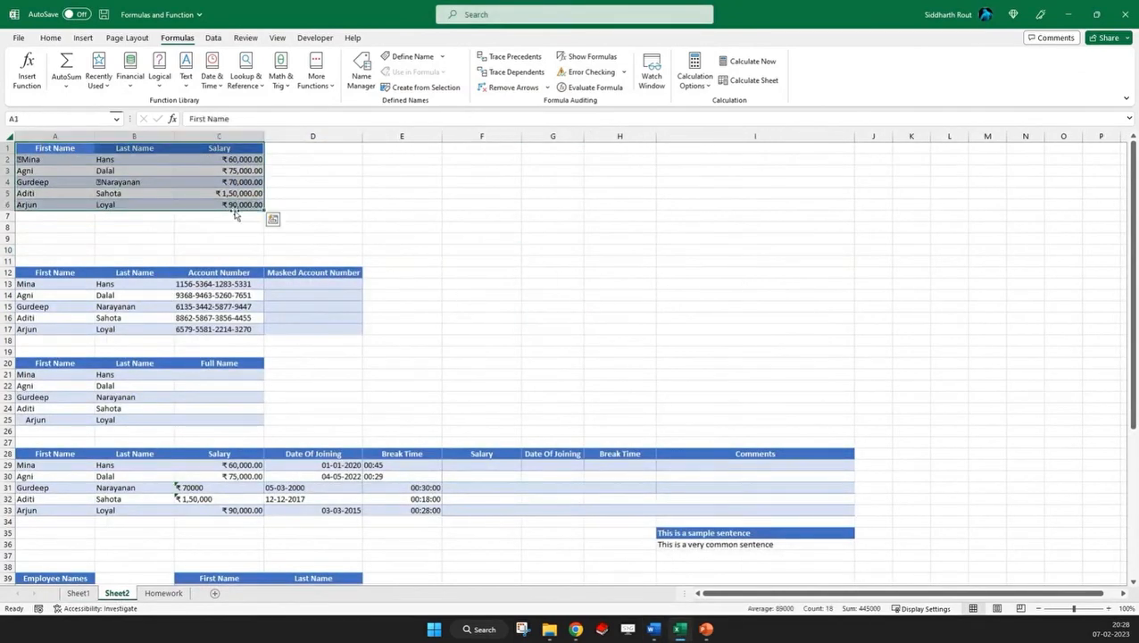
pyautogui.scroll(-5, 496, 309)
pyautogui.scroll(5, 495, 310)
pyautogui.click(454, 225)
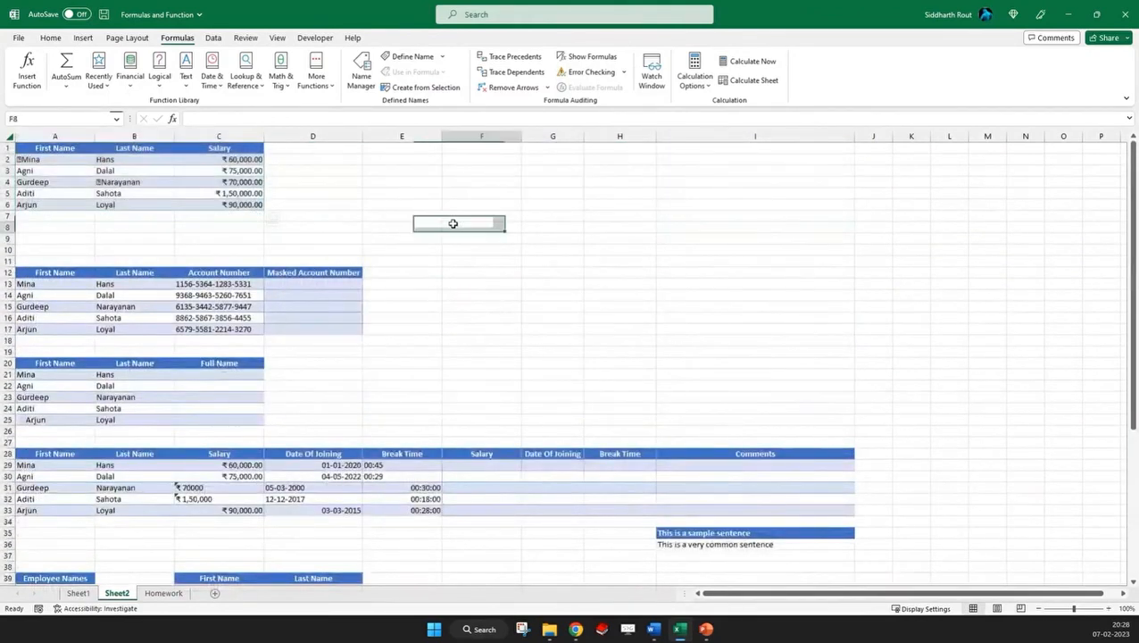
pyautogui.moveTo(19, 147); pyautogui.dragTo(241, 203)
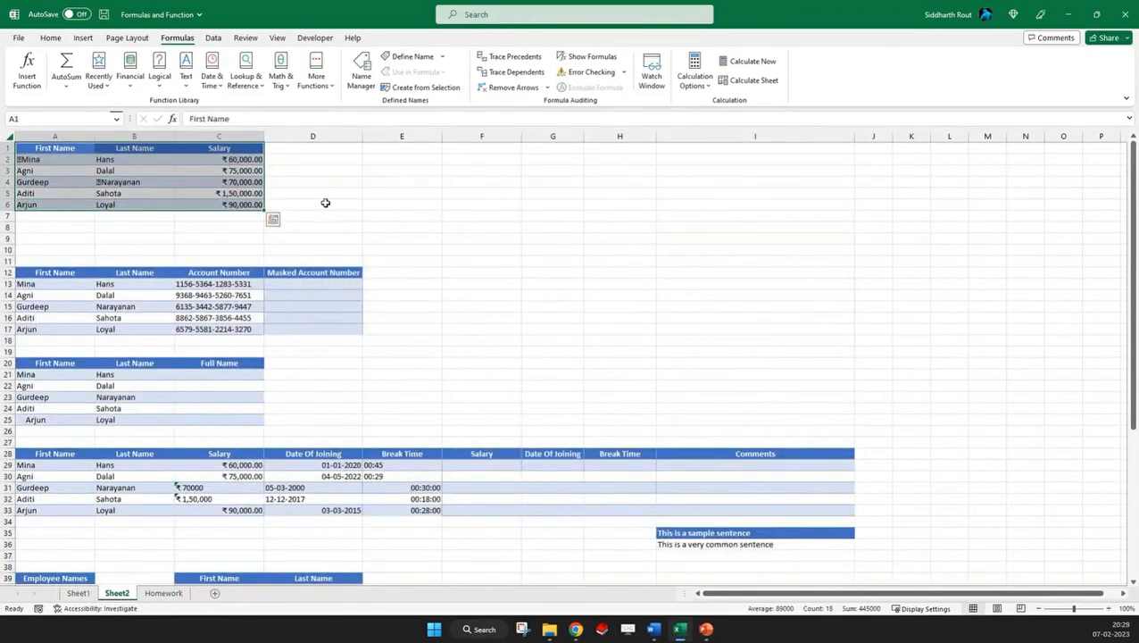
pyautogui.moveTo(59, 147); pyautogui.dragTo(236, 205)
pyautogui.scroll(3, 411, 265)
pyautogui.click(545, 260)
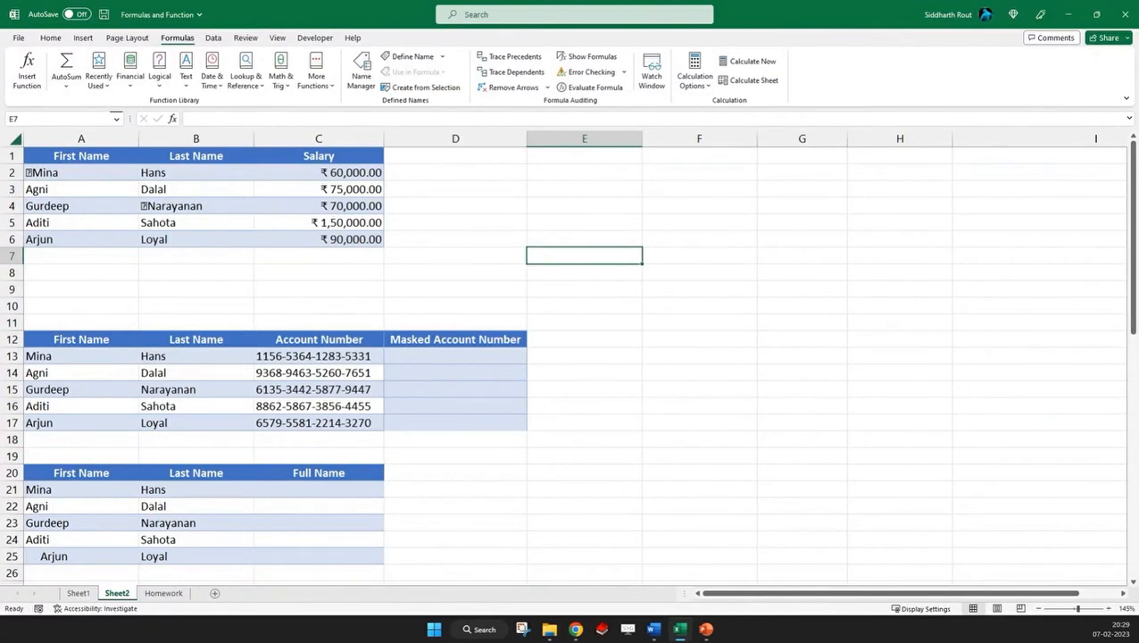
# Examine cells A2, B4 and B2 for stray characters and trailing spaces, leaving their contents unedited
pyautogui.click(92, 173)
pyautogui.click(195, 207)
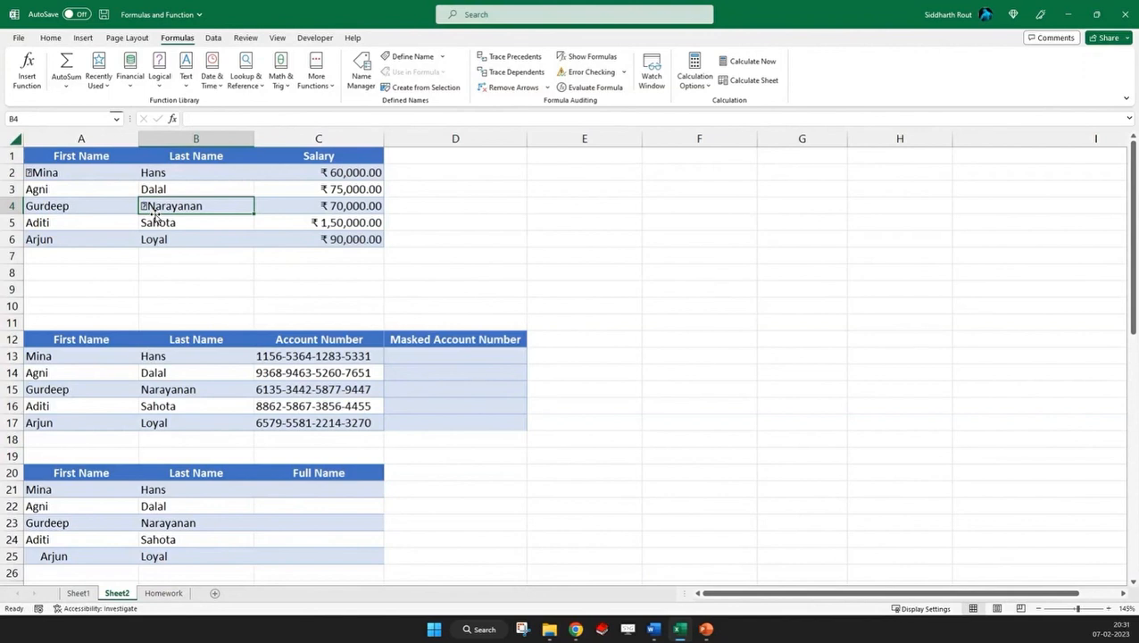
pyautogui.click(181, 172)
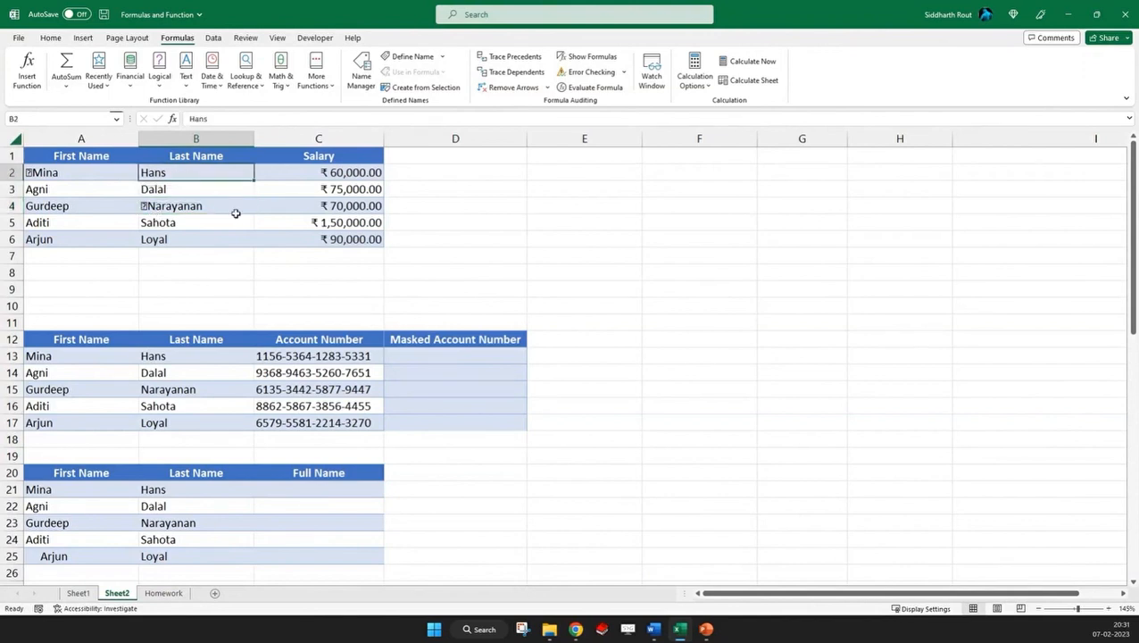
pyautogui.doubleClick(212, 172)
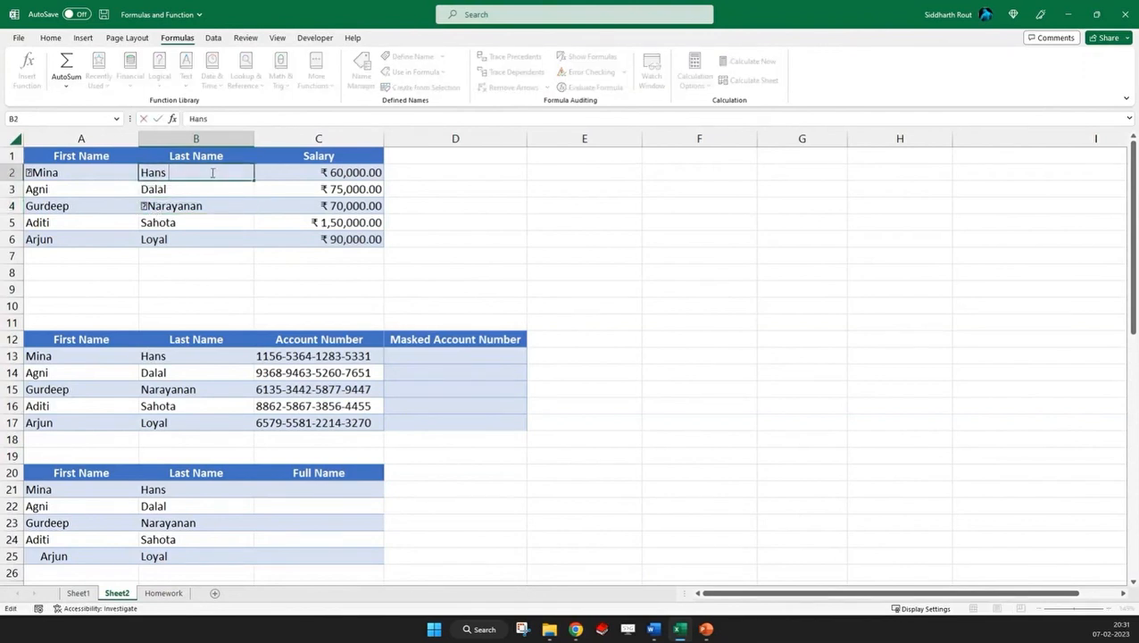
pyautogui.press('BackSpace')
pyautogui.press('Escape')
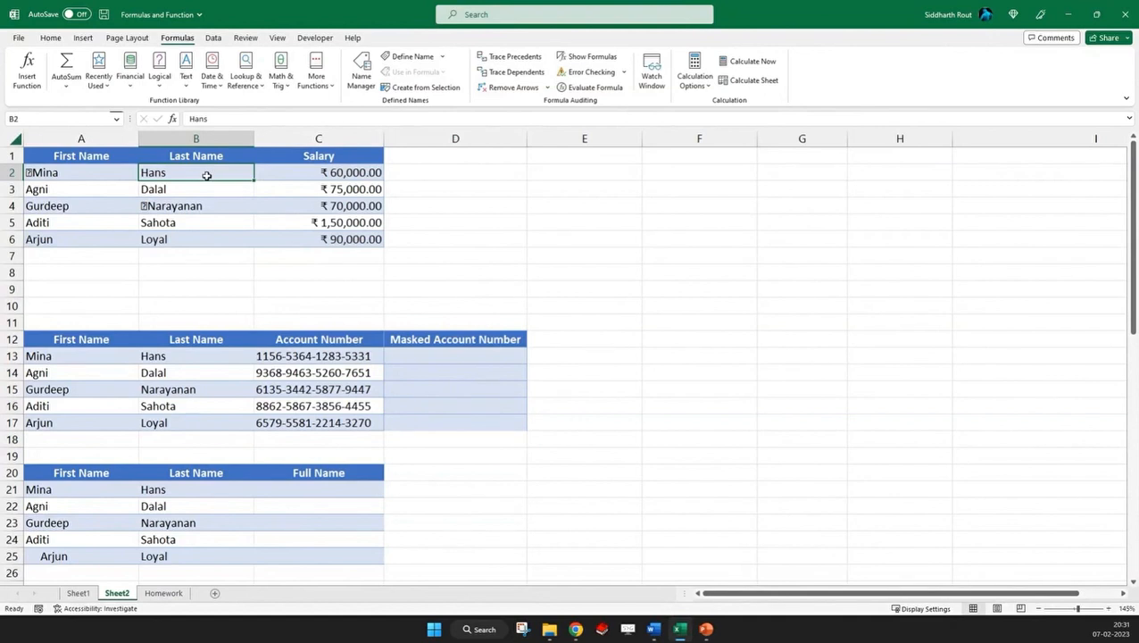
# Copy the table A1:C6 to E1 and clear the copied data below the headers in E2:G6
pyautogui.moveTo(65, 155); pyautogui.dragTo(303, 239)
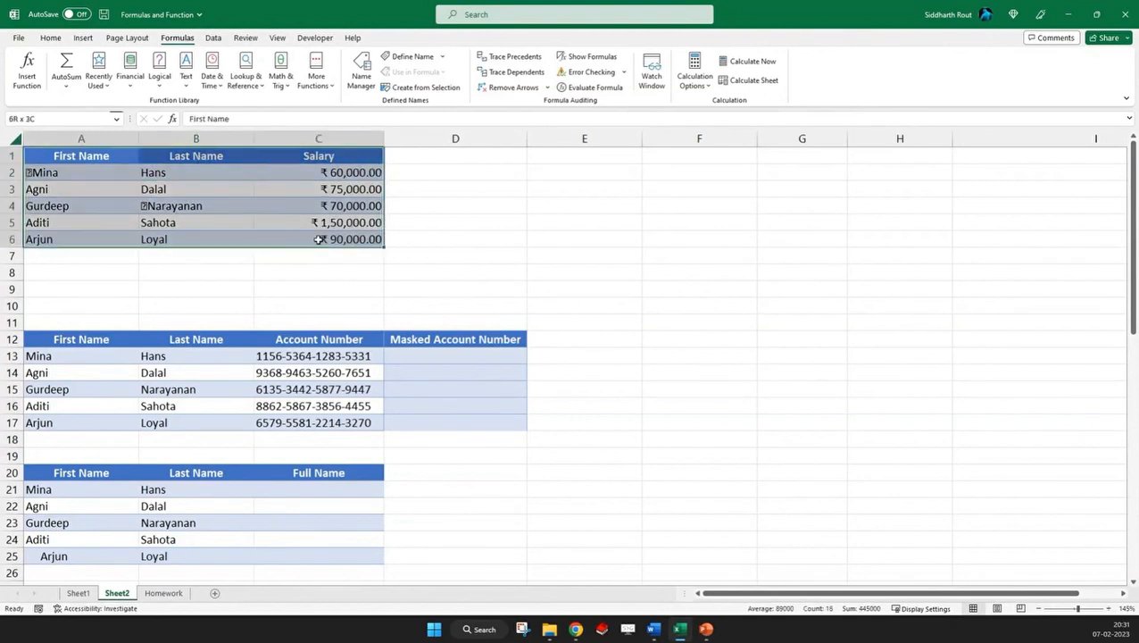
pyautogui.hotkey('ctrl', 'c')
pyautogui.click(556, 156)
pyautogui.hotkey('ctrl', 'v')
pyautogui.moveTo(545, 172); pyautogui.dragTo(821, 248)
pyautogui.press('Delete')
# Enter =CLEAN(A2) in cell E2 to remove nonprintable characters from the first name
pyautogui.click(554, 170)
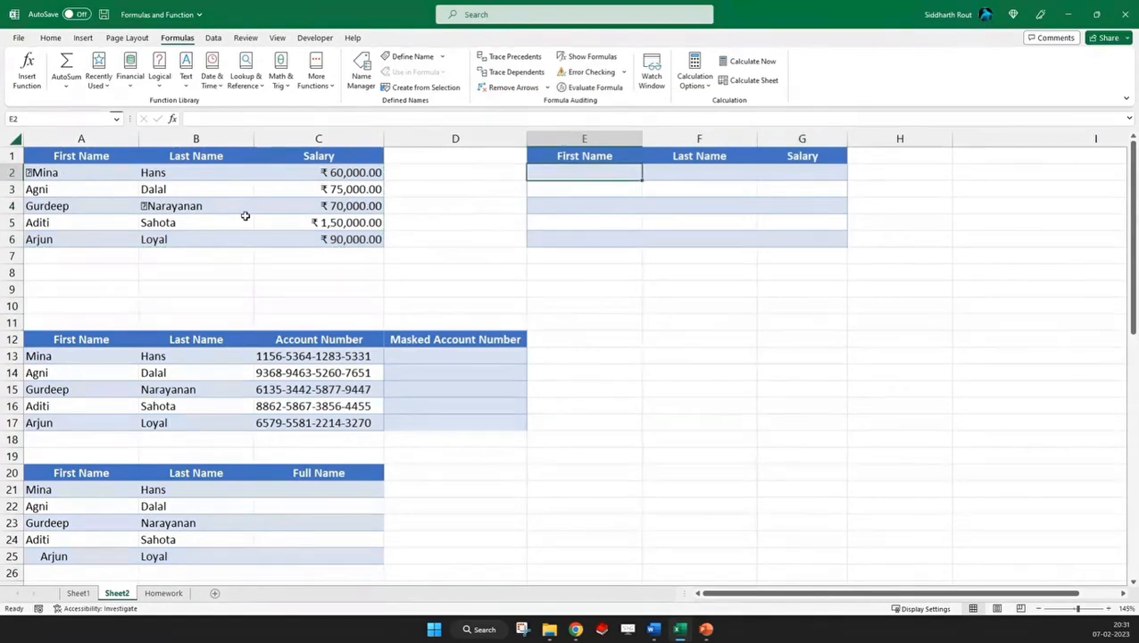
pyautogui.write('=cl')
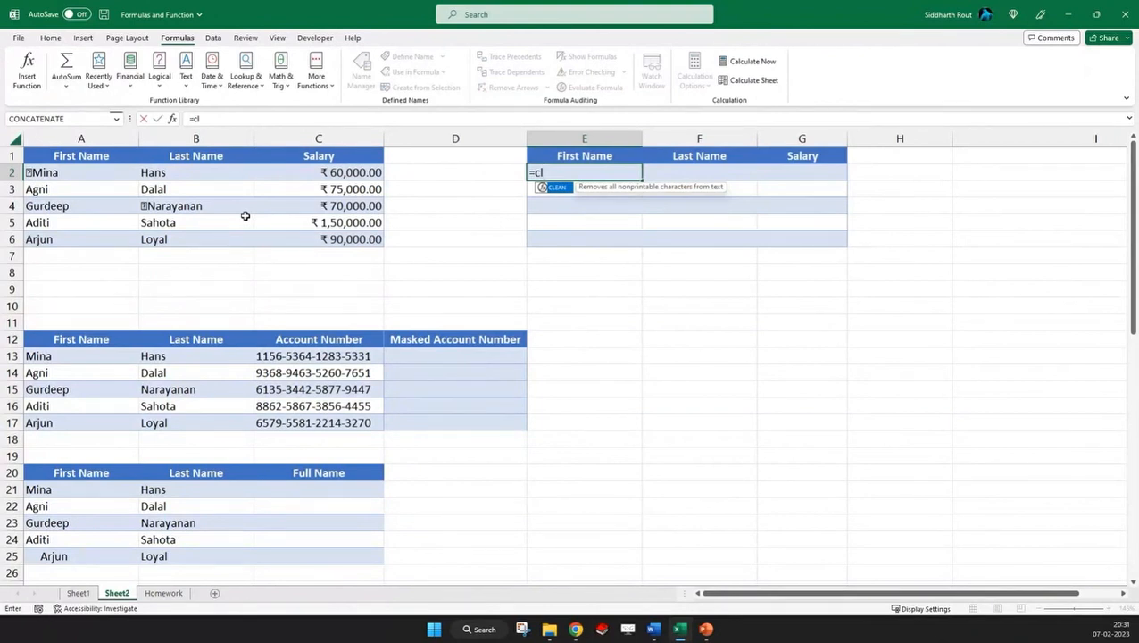
pyautogui.press('Tab')
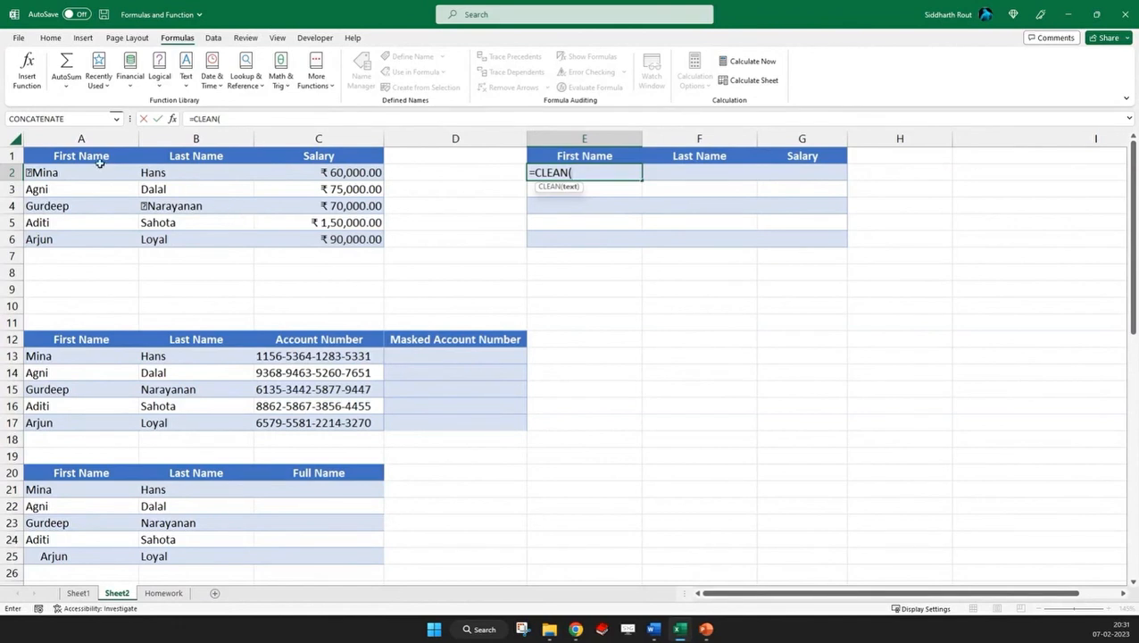
pyautogui.click(70, 171)
pyautogui.write(')')
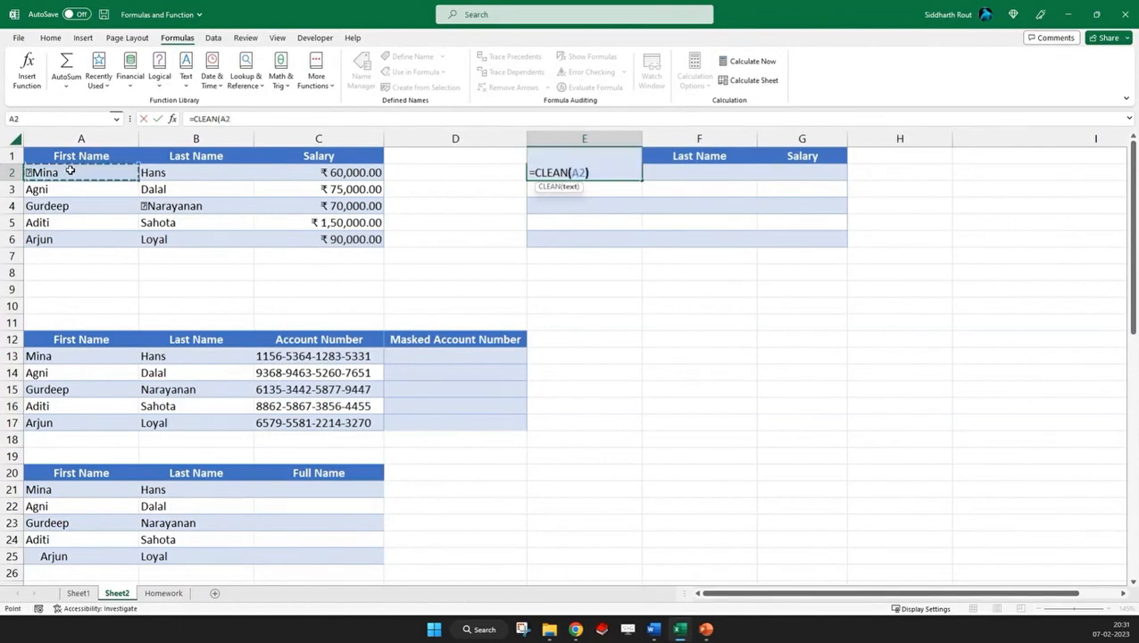
pyautogui.press('Return')
pyautogui.press('Up')
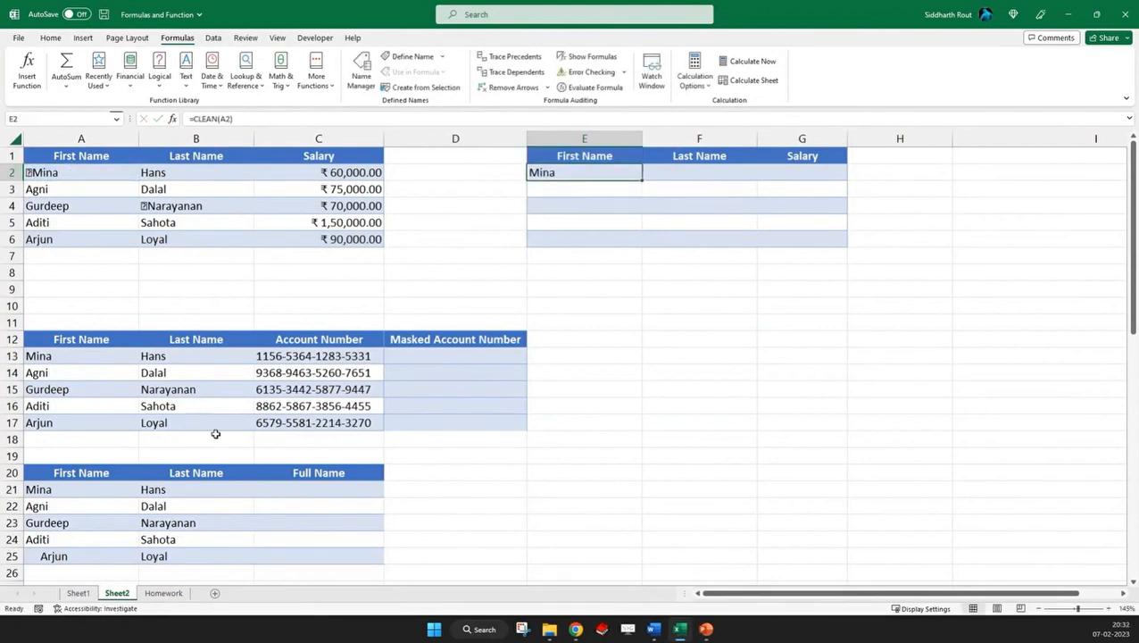
# Fill the CLEAN formula from E2 across to G2 and down to row 6, using Fill Without Formatting
pyautogui.hotkey('alt', 'Tab')
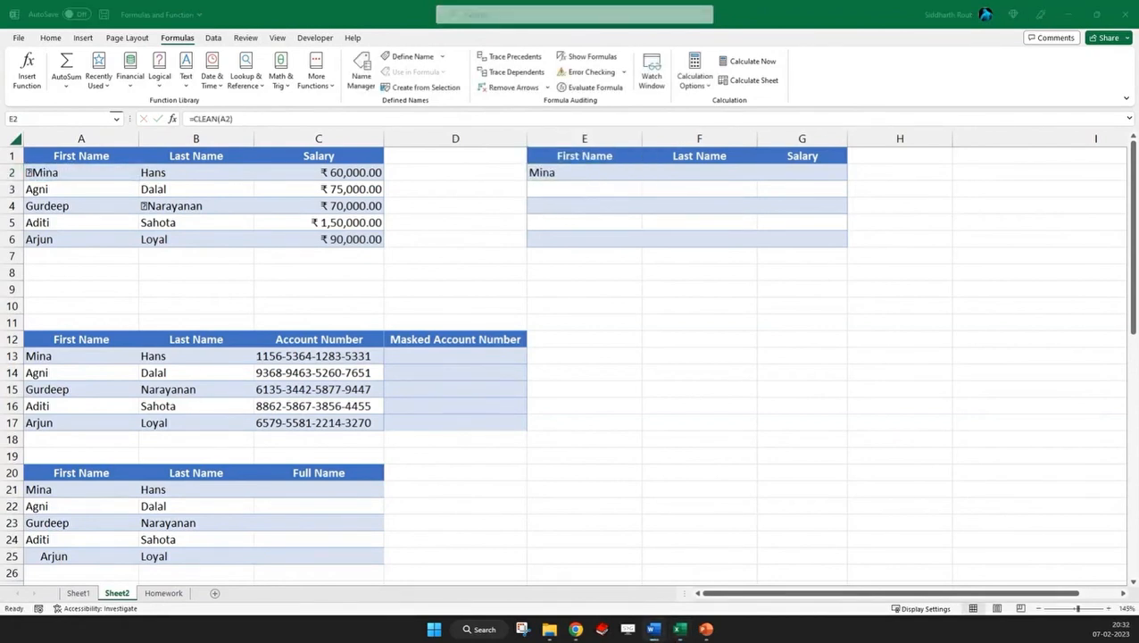
pyautogui.click(590, 173)
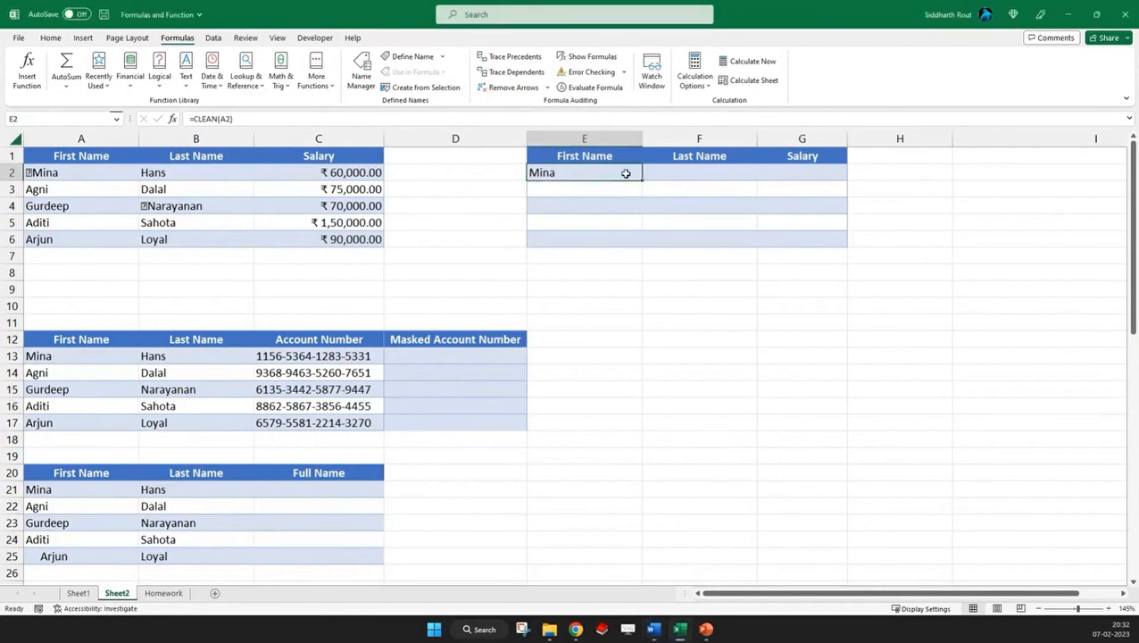
pyautogui.moveTo(642, 178); pyautogui.dragTo(834, 174)
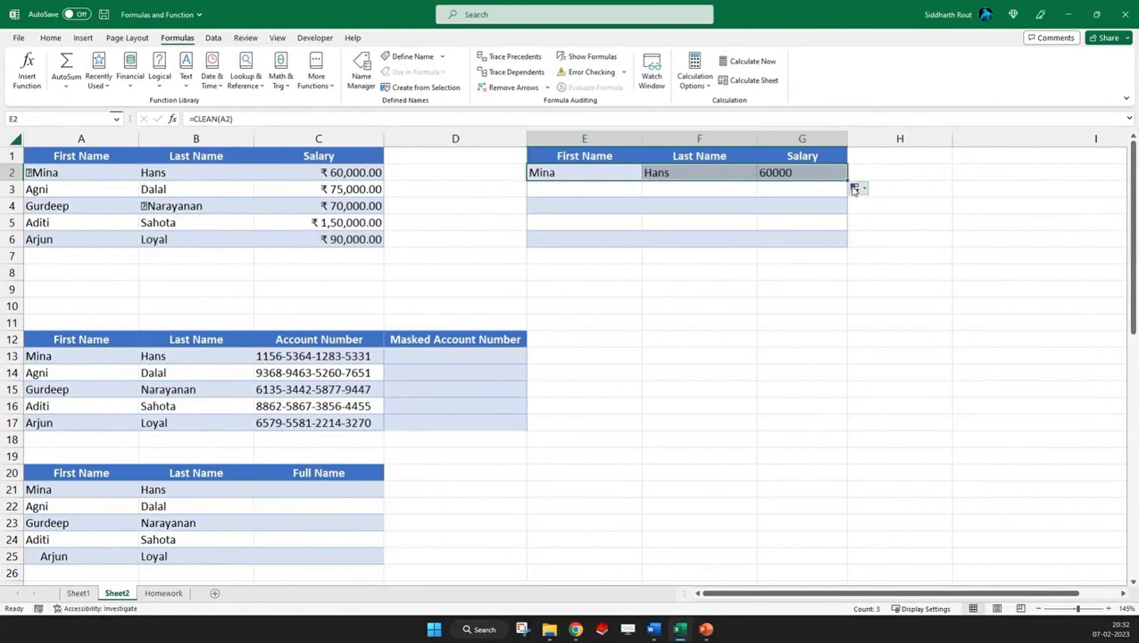
pyautogui.moveTo(846, 180); pyautogui.dragTo(846, 248)
pyautogui.click(855, 254)
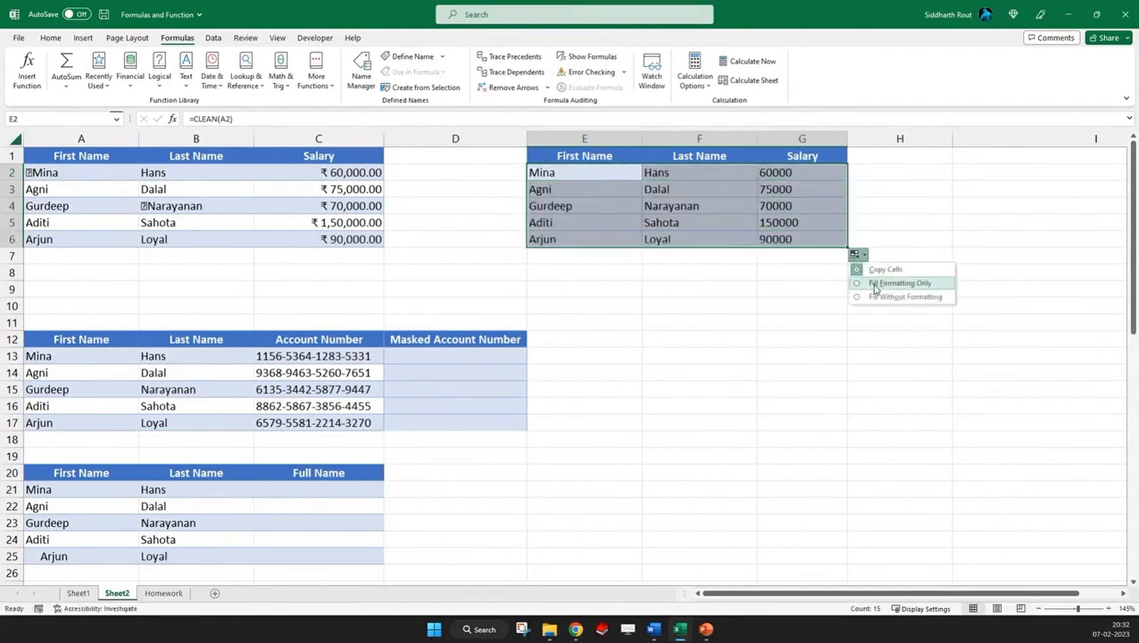
pyautogui.click(880, 297)
pyautogui.click(692, 321)
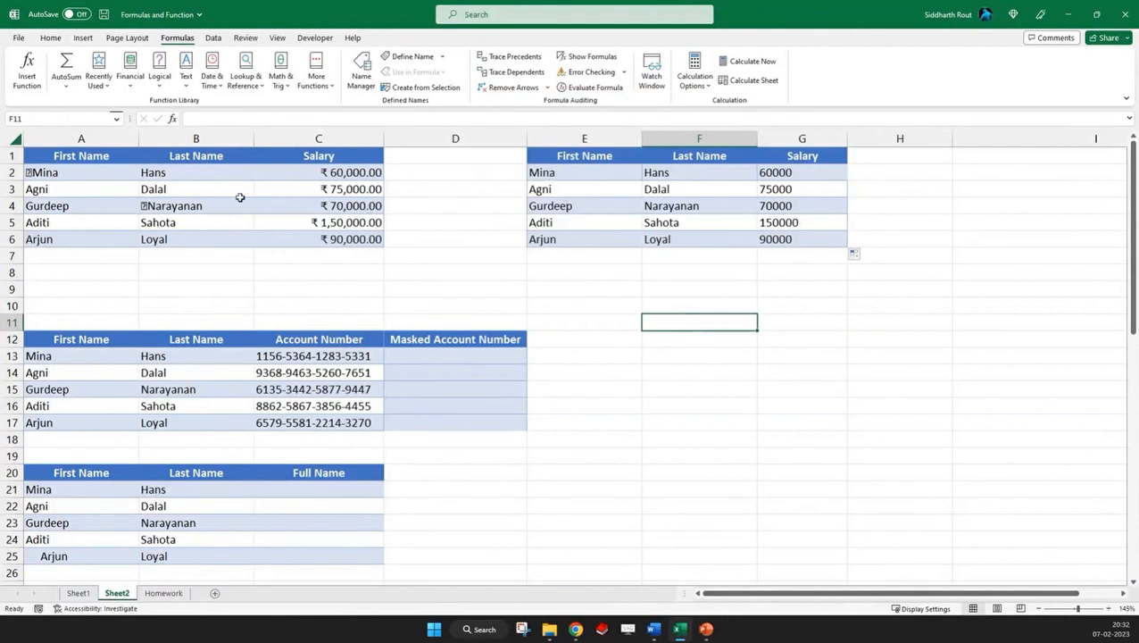
# Inspect the text in B2 for a trailing space in edit mode, and leave the cell unchanged
pyautogui.click(174, 173)
pyautogui.doubleClick(174, 172)
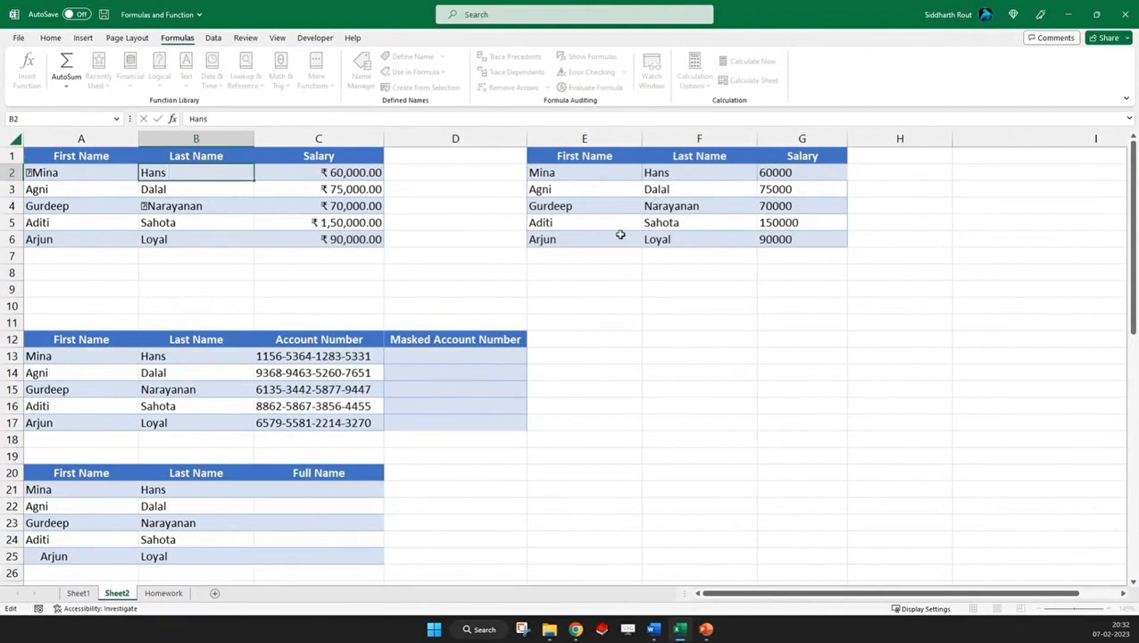
pyautogui.press('Escape')
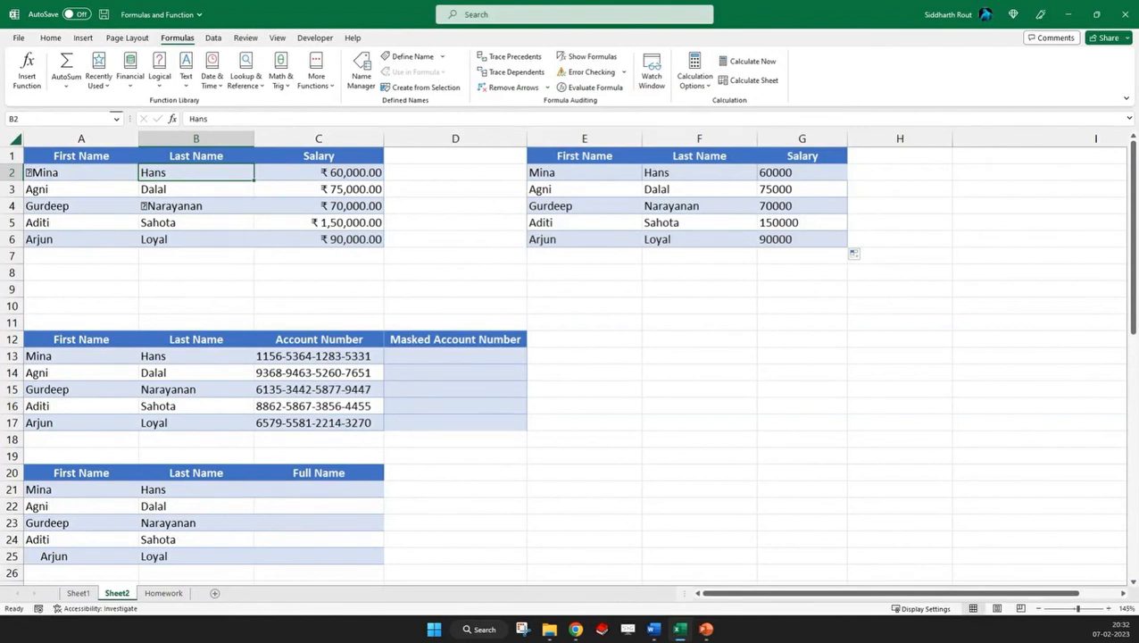
pyautogui.hotkey('alt', 'Tab')
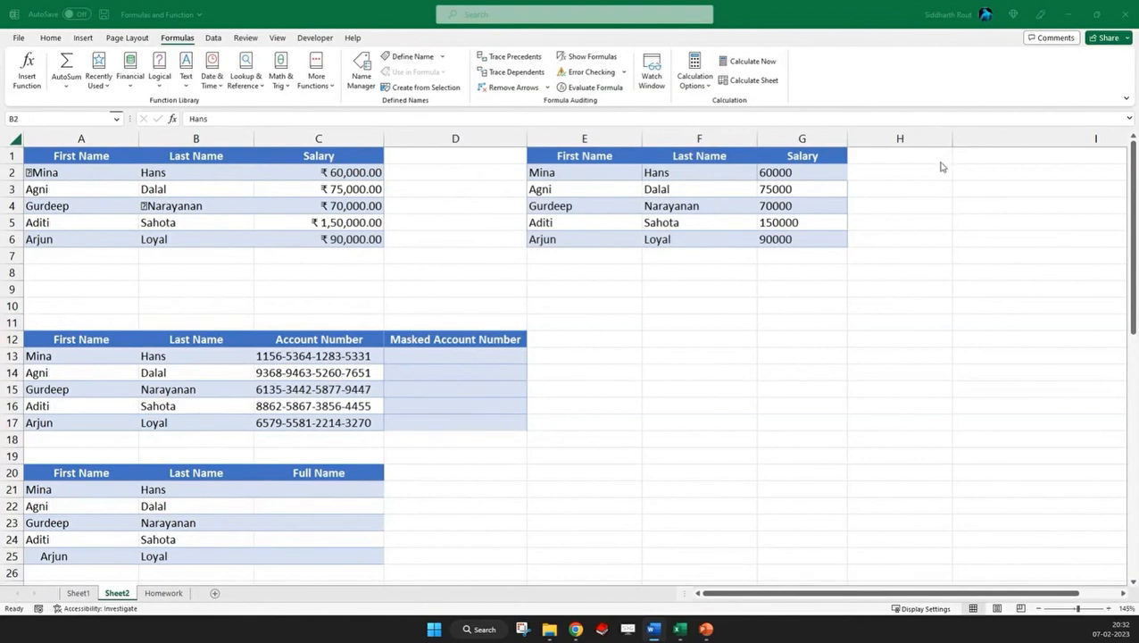
pyautogui.hotkey('alt', 'Tab')
# Enter =LEN(B2) in cell B8 to count the characters in the original last name
pyautogui.click(203, 265)
pyautogui.write('=')
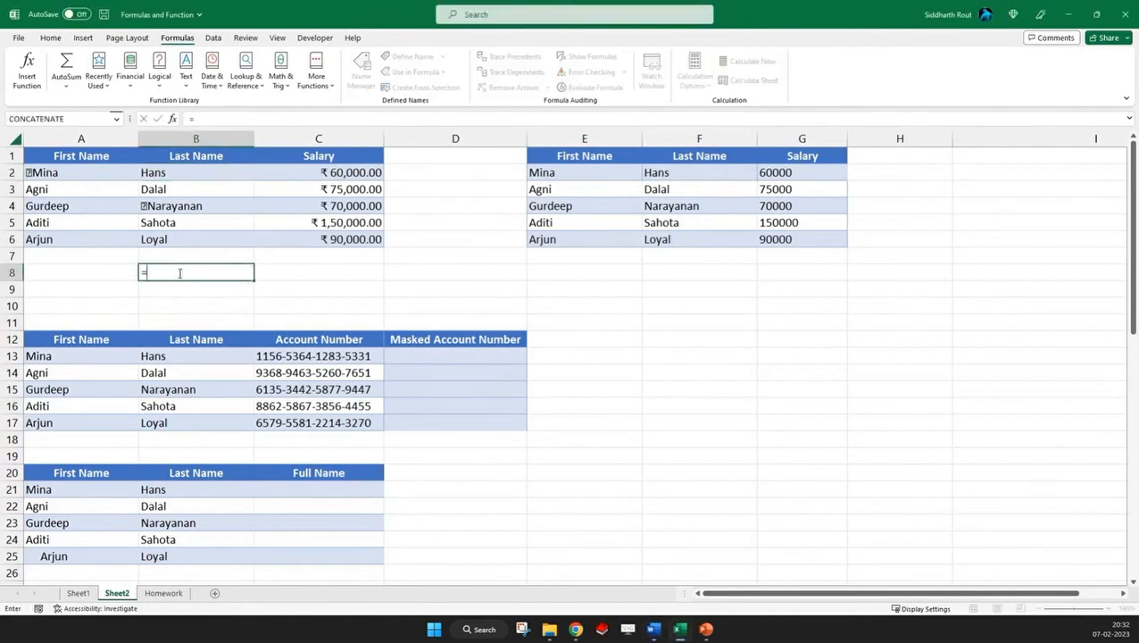
pyautogui.write('len(')
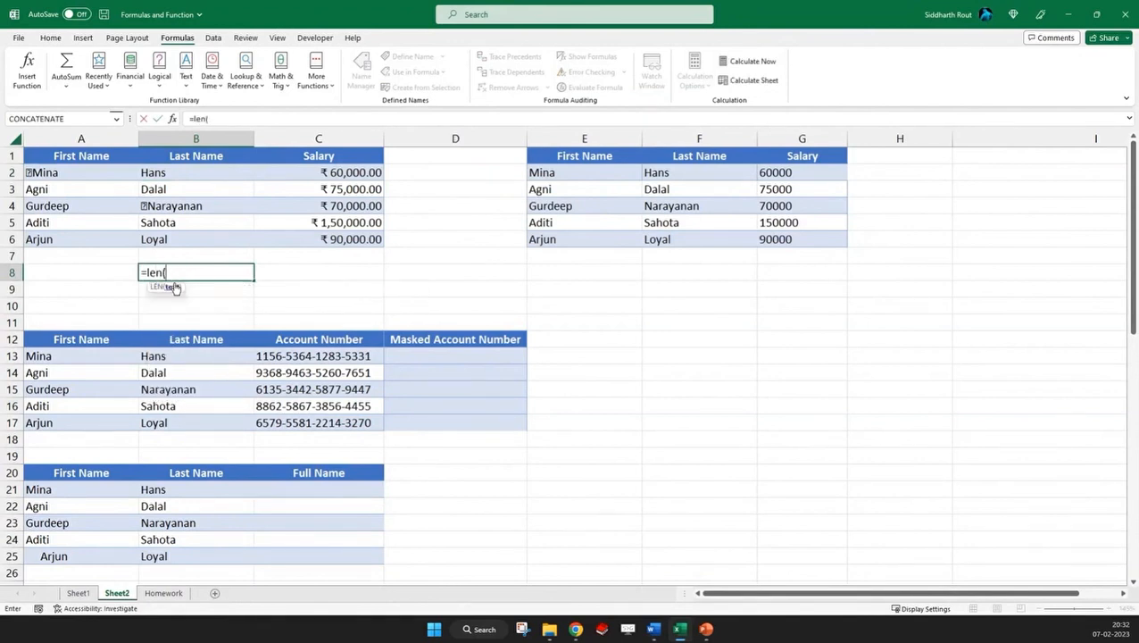
pyautogui.click(161, 173)
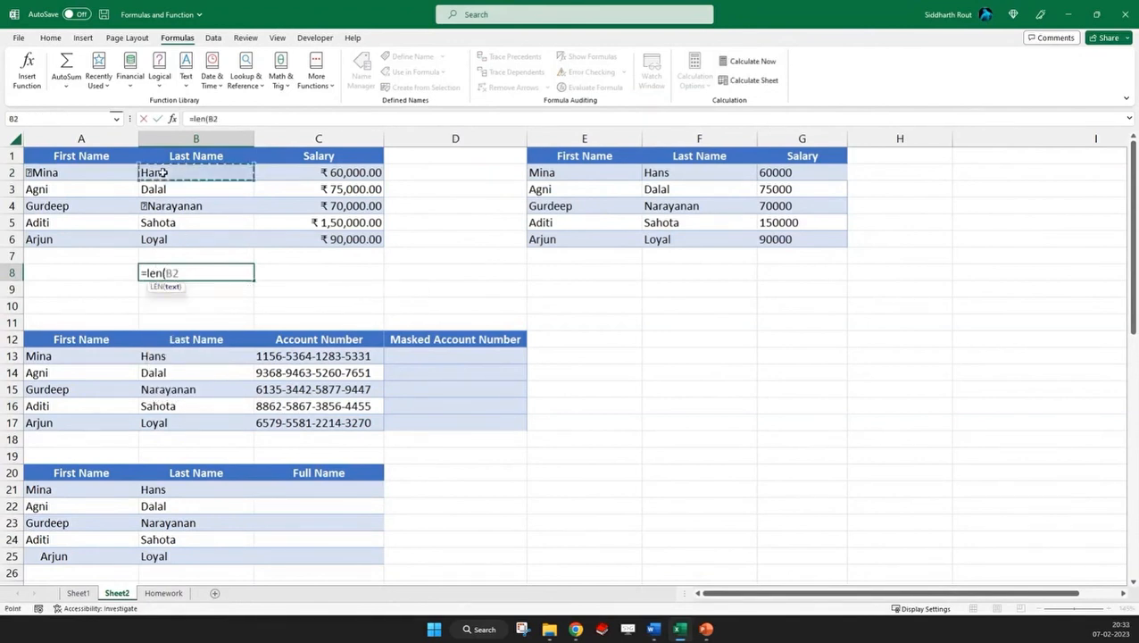
pyautogui.write(')')
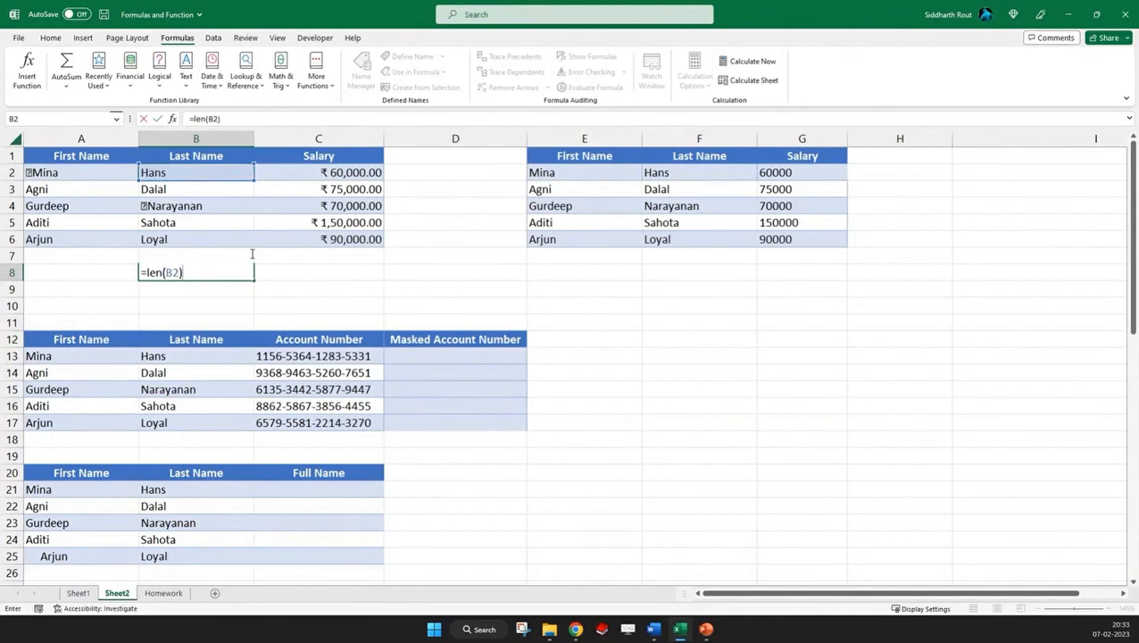
pyautogui.hotkey('ctrl', 'Return')
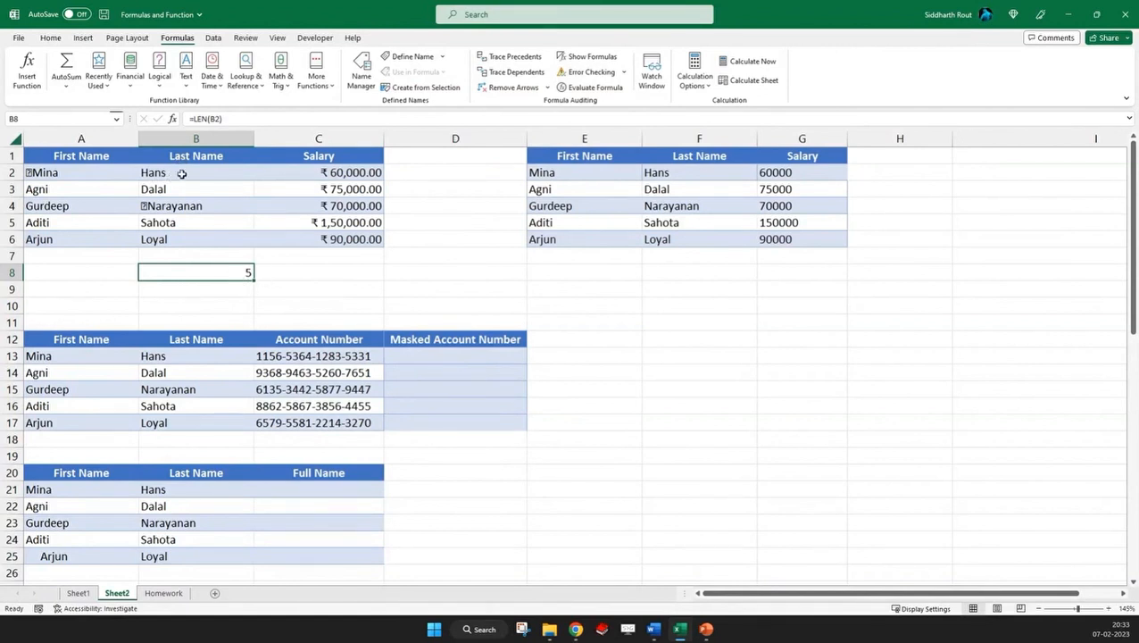
# Copy the LEN formula from B8 to F8 and check that it refers to the cleaned last name in F2
pyautogui.hotkey('ctrl', 'c')
pyautogui.click(670, 275)
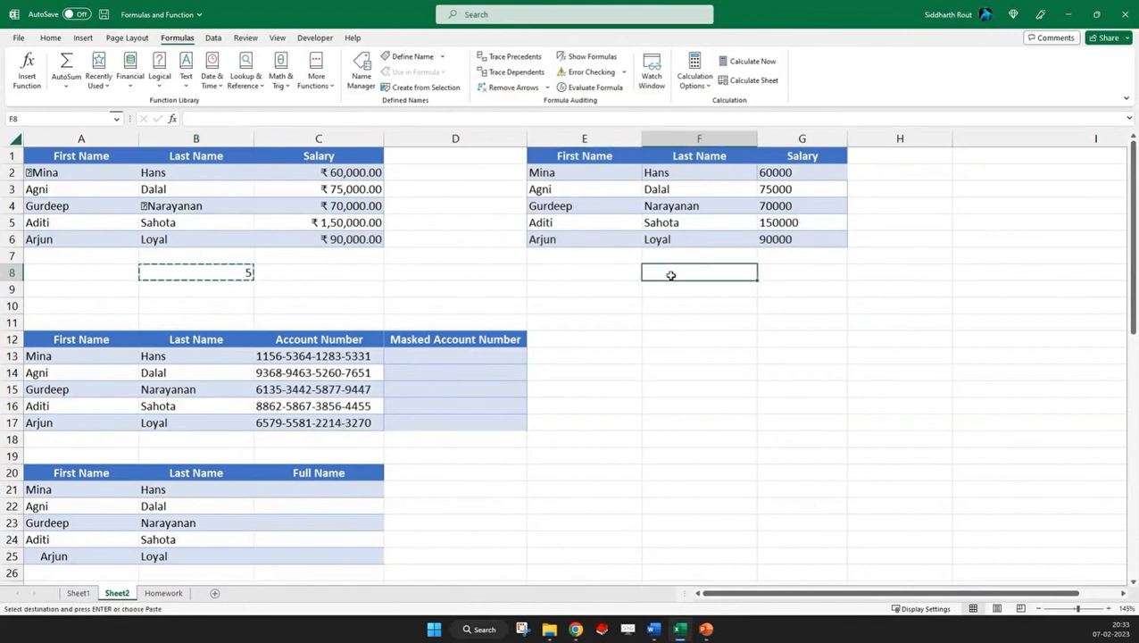
pyautogui.hotkey('ctrl', 'v')
pyautogui.doubleClick(705, 273)
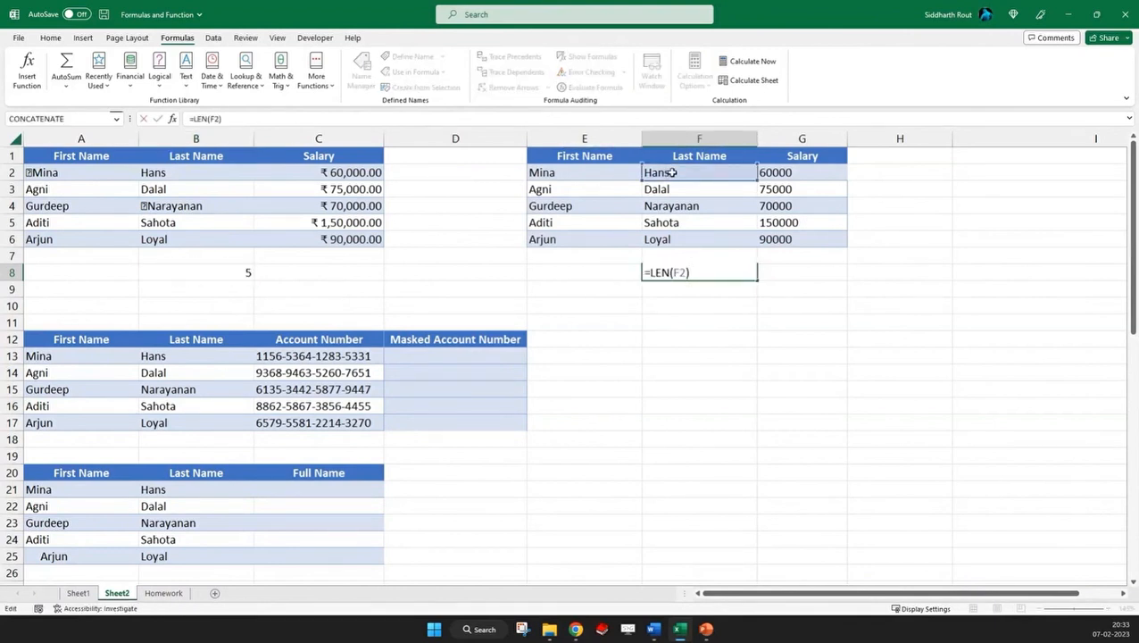
pyautogui.press('Escape')
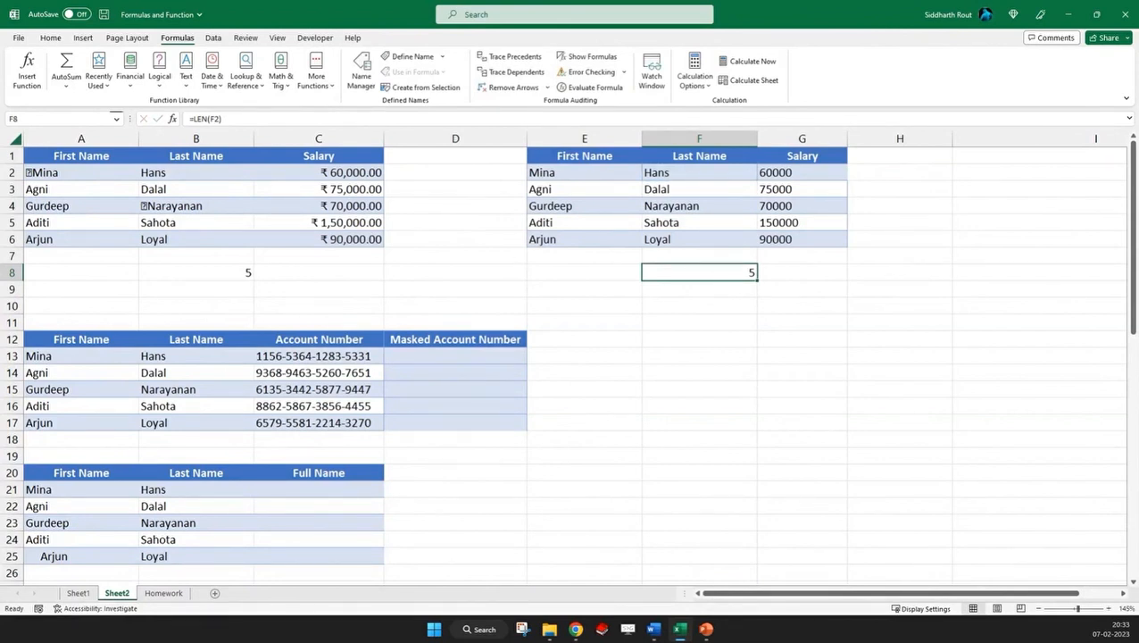
pyautogui.hotkey('alt', 'Tab')
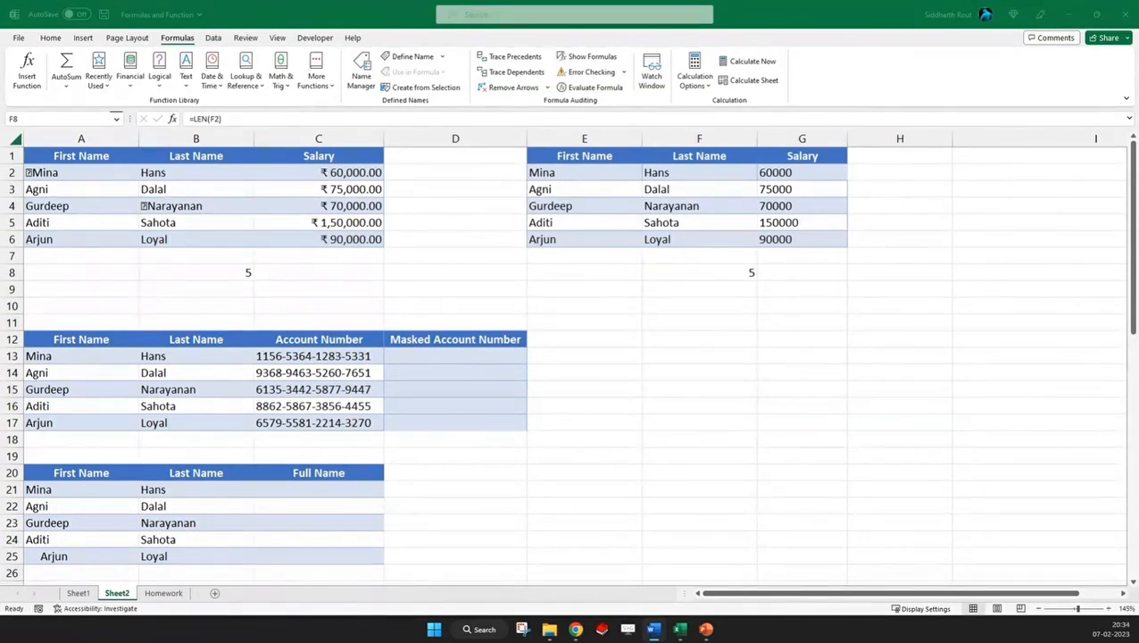
# Enter =SUBSTITUTE(F2,CHAR(160),"") in cell F9 to remove the non-breaking space from the cleaned last name
pyautogui.click(685, 169)
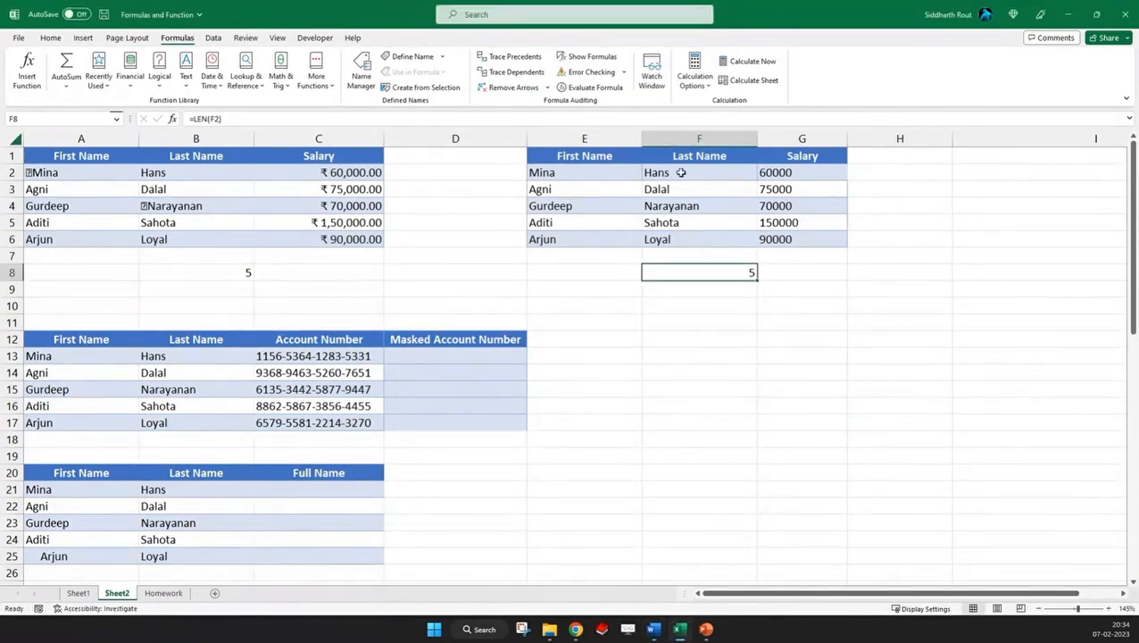
pyautogui.click(684, 169)
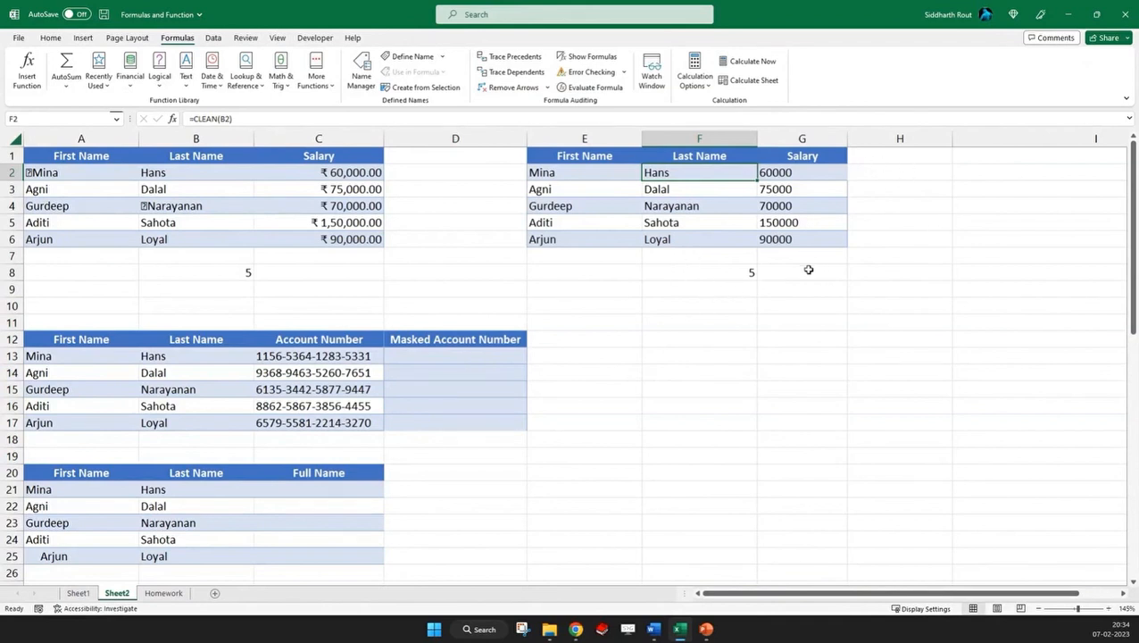
pyautogui.click(714, 296)
pyautogui.write('=')
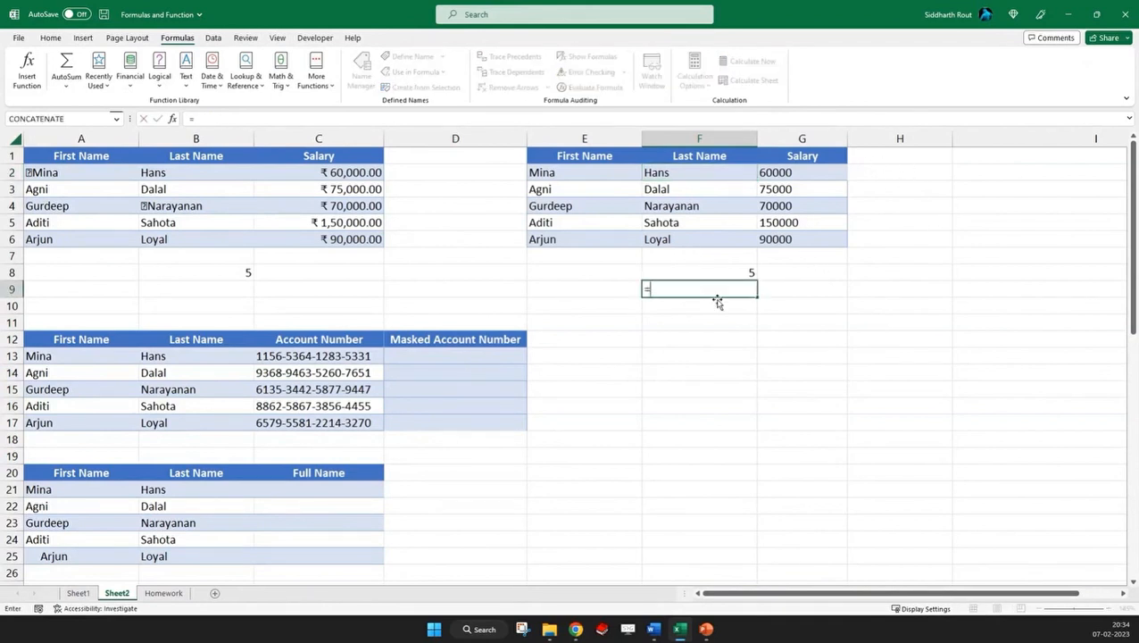
pyautogui.write('substitue')
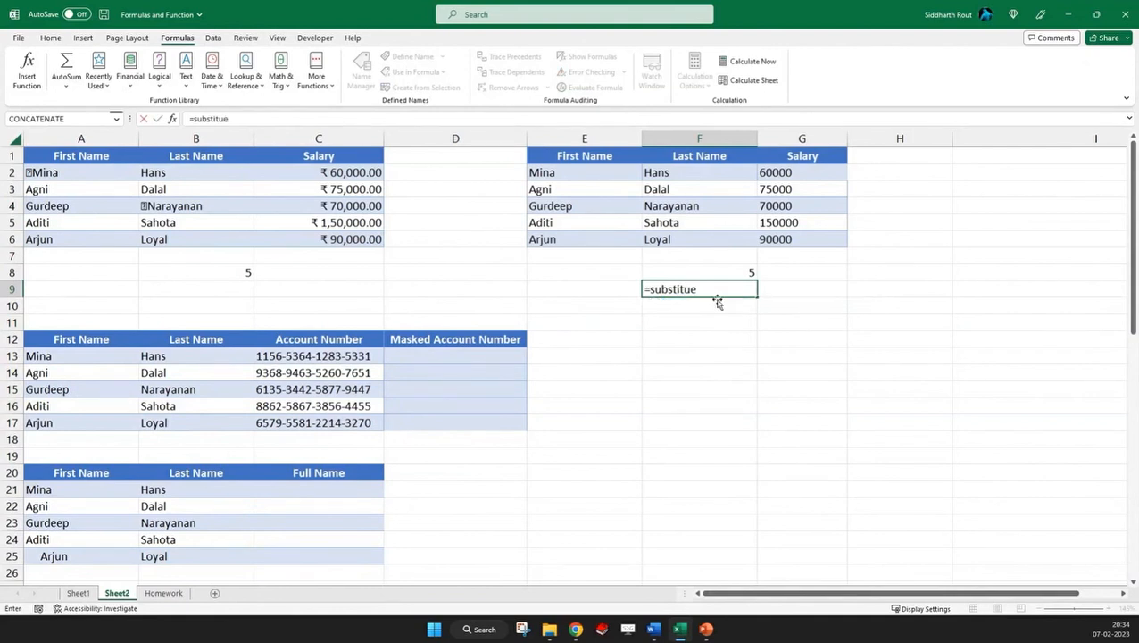
pyautogui.press('BackSpace')
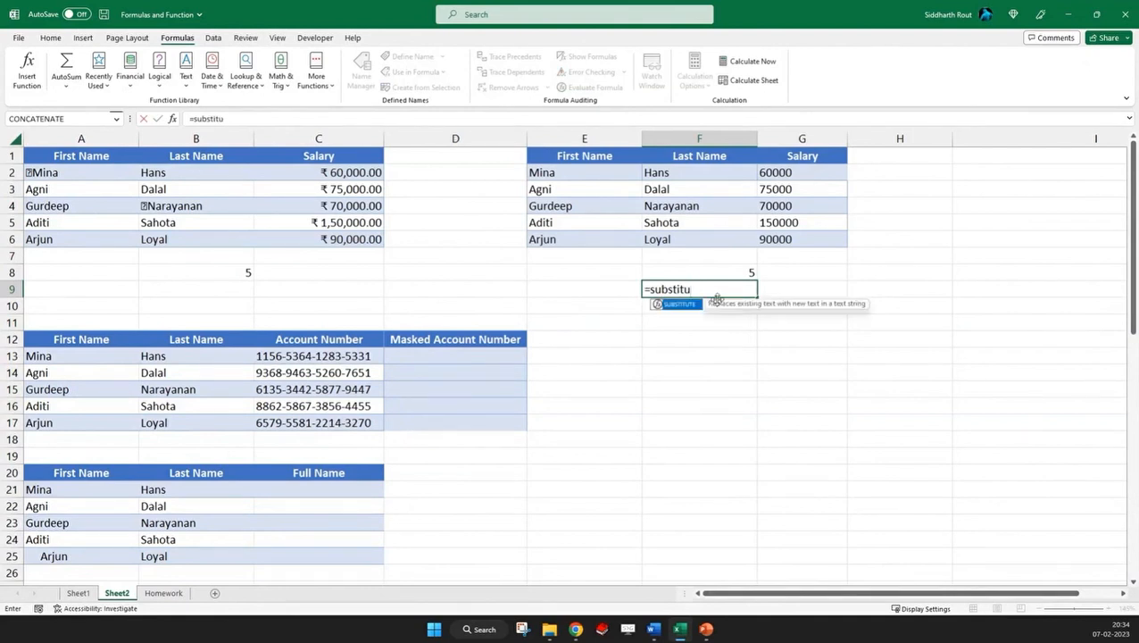
pyautogui.press('Tab')
pyautogui.write('(')
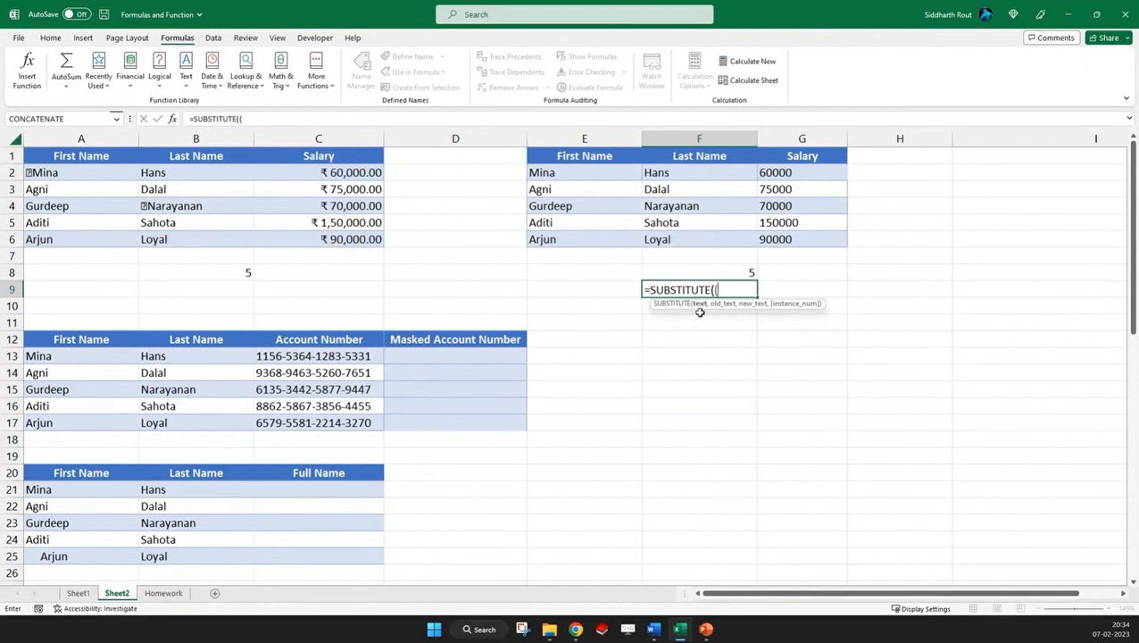
pyautogui.press('BackSpace')
pyautogui.click(676, 174)
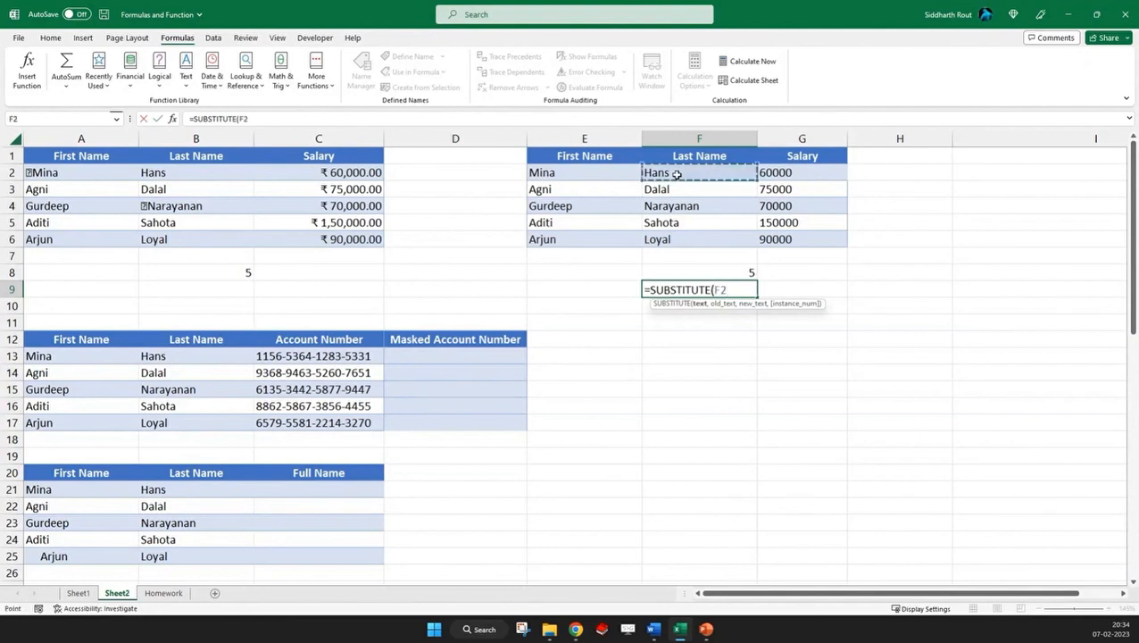
pyautogui.write(',c')
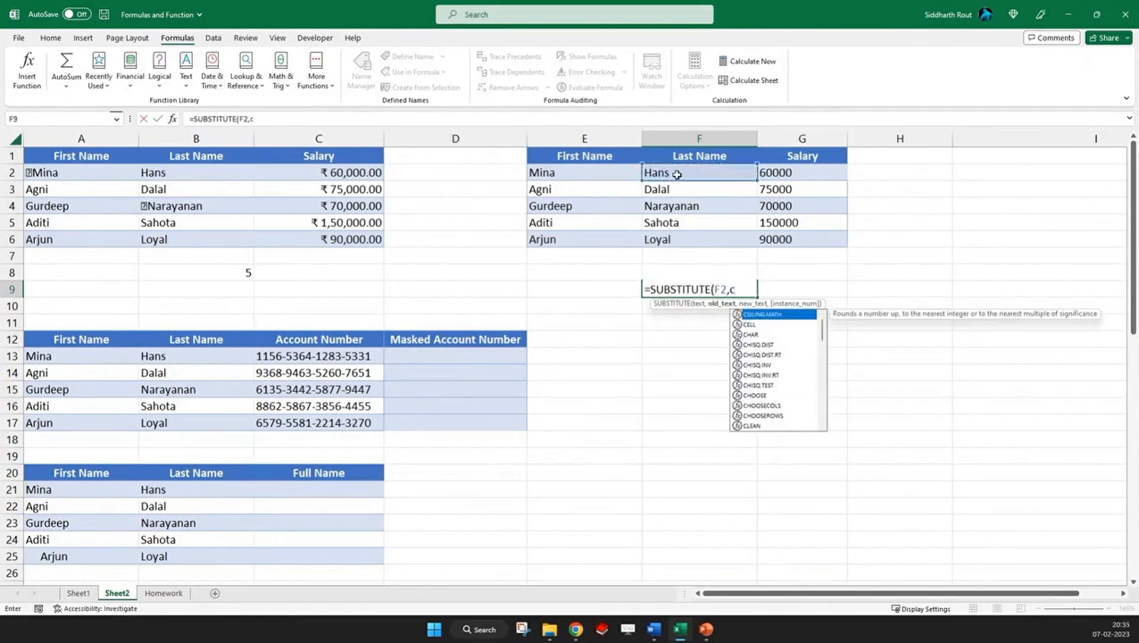
pyautogui.write('har(160)')
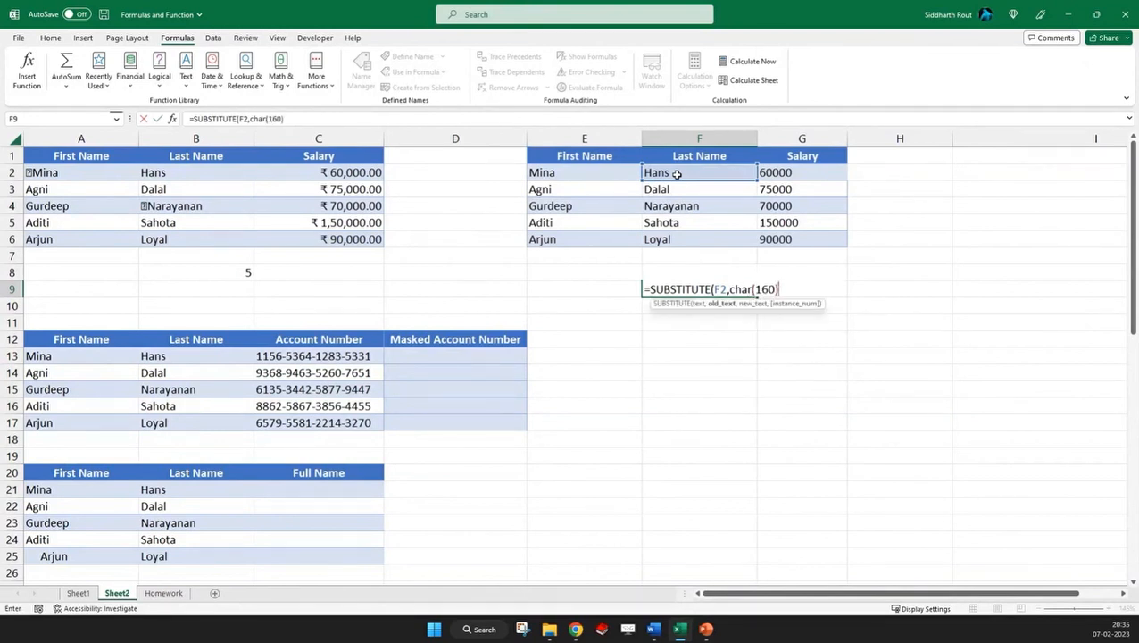
pyautogui.write(',"")')
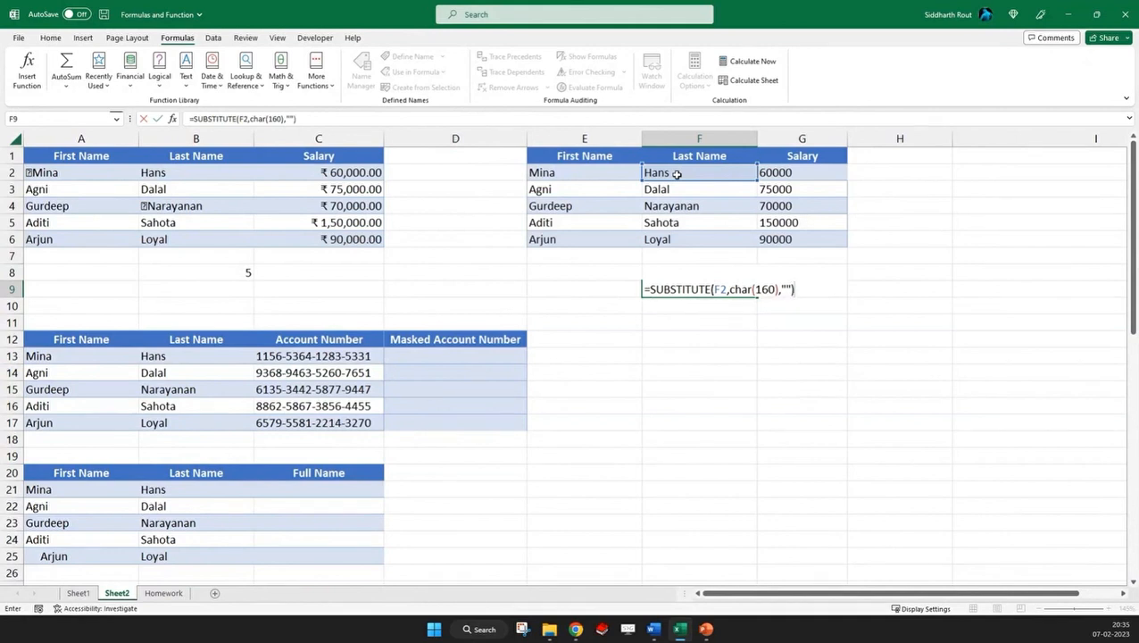
pyautogui.press('Return')
pyautogui.press('Up')
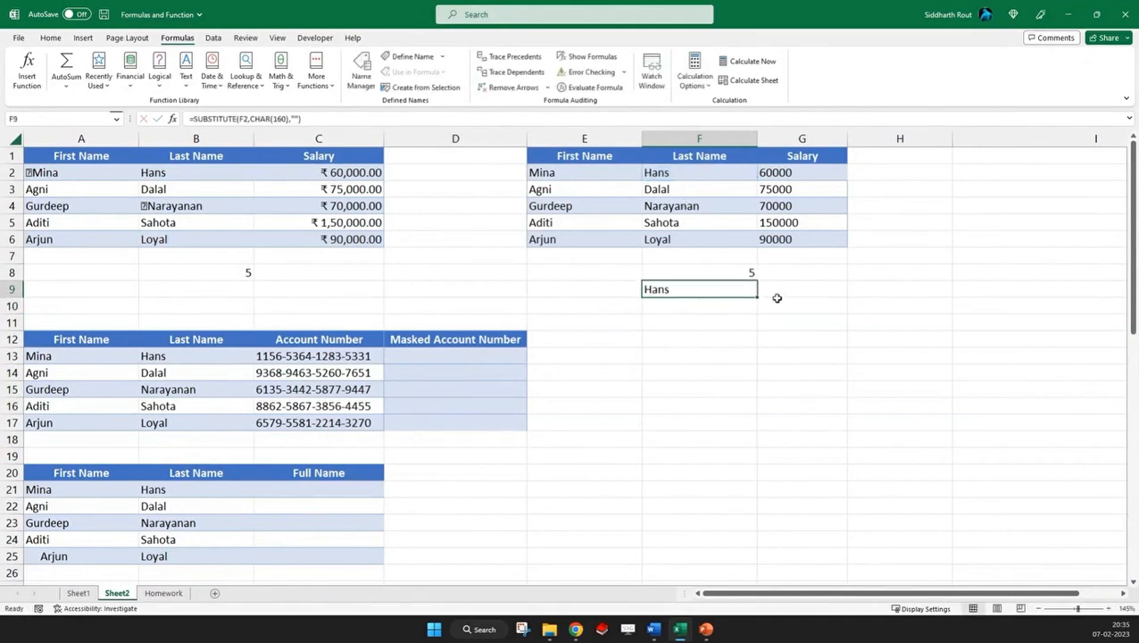
# Enter =LEN(F9) in cell F10 to count the characters of the substituted last name
pyautogui.click(714, 305)
pyautogui.write('=le')
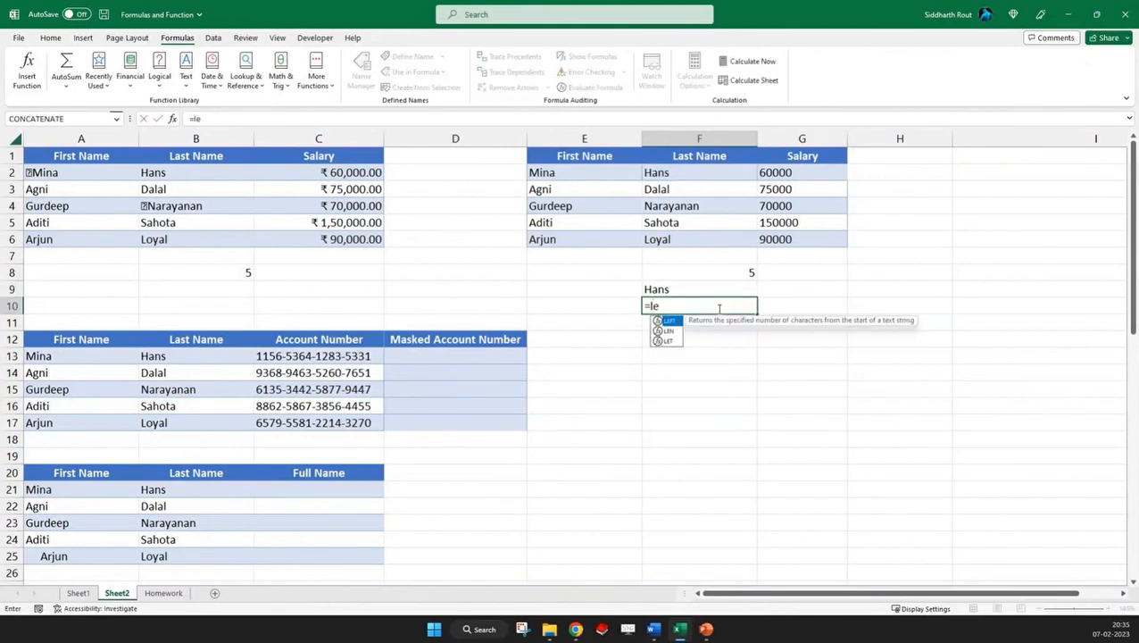
pyautogui.write('n(F9)')
pyautogui.press('Return')
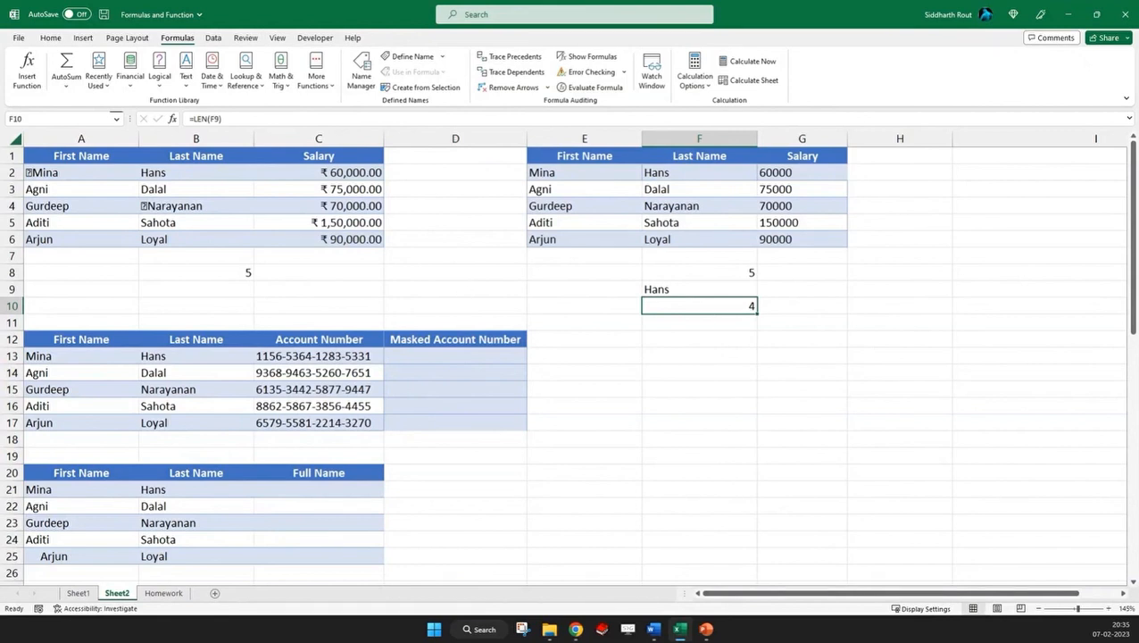
pyautogui.hotkey('alt', 'Tab')
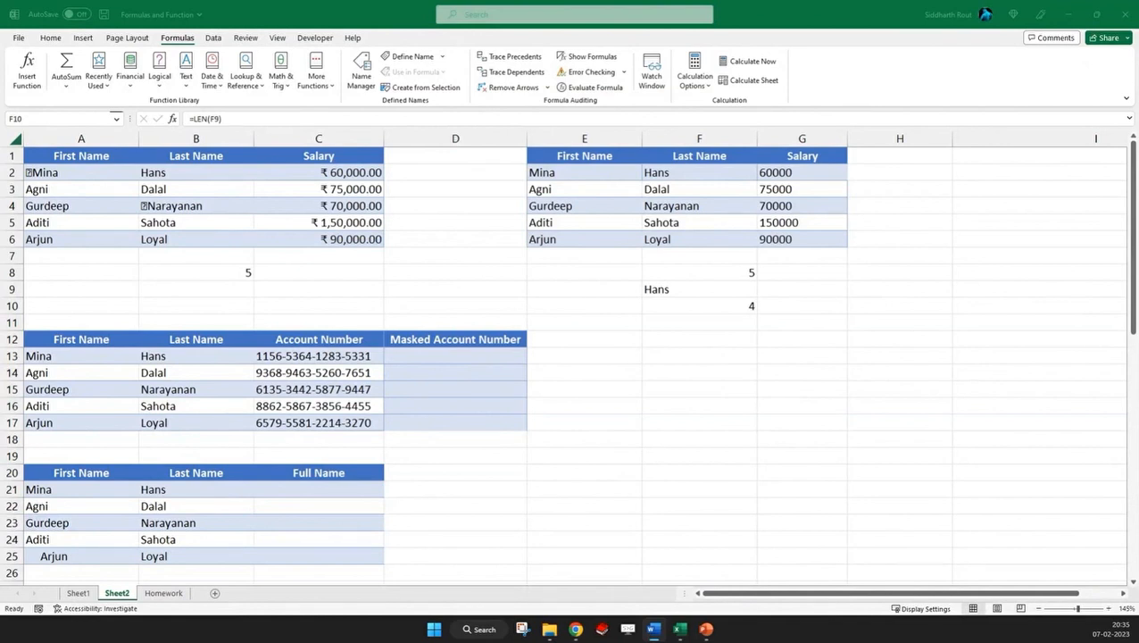
pyautogui.click(705, 306)
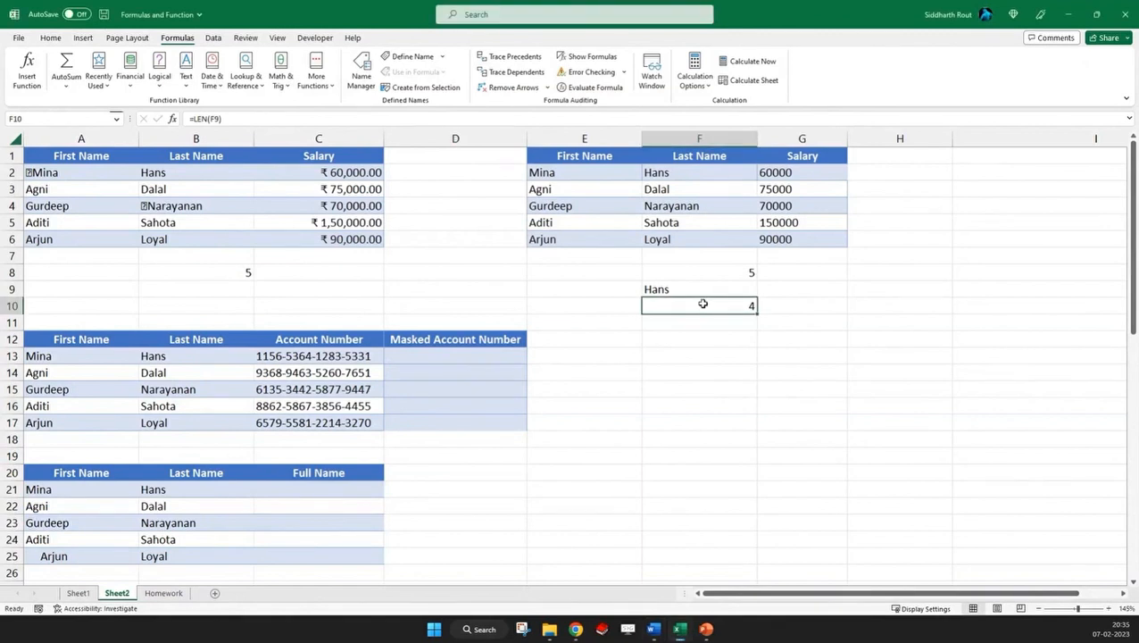
pyautogui.press('Up')
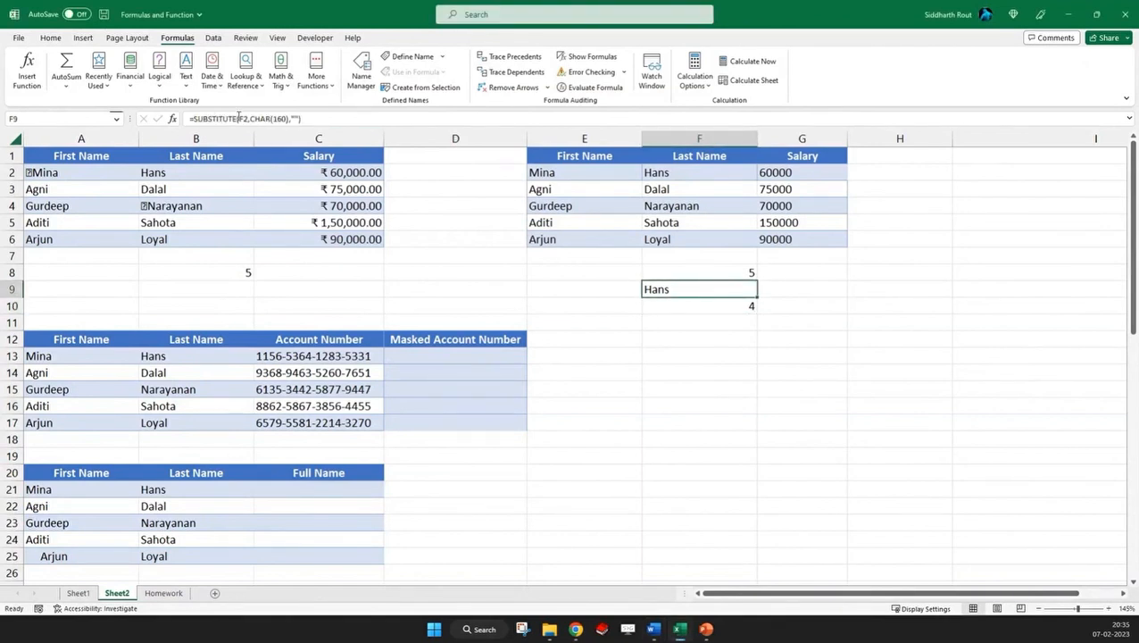
pyautogui.click(257, 118)
pyautogui.press('BackSpace')
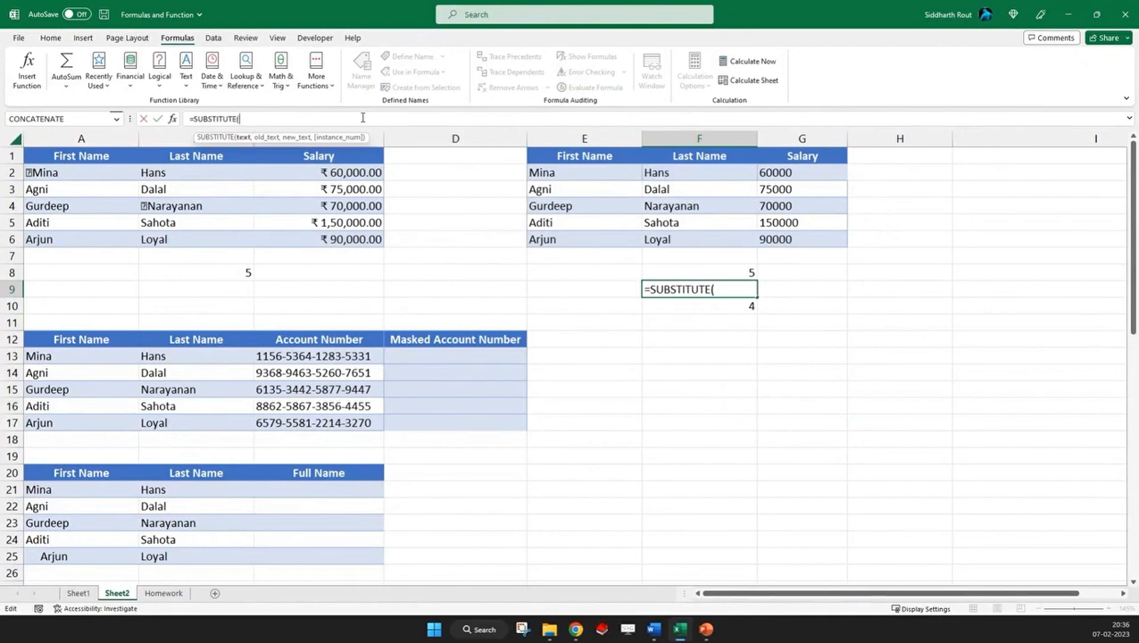
pyautogui.press('Escape')
pyautogui.press('Down')
pyautogui.press('Down')
pyautogui.press('Down')
pyautogui.write('=')
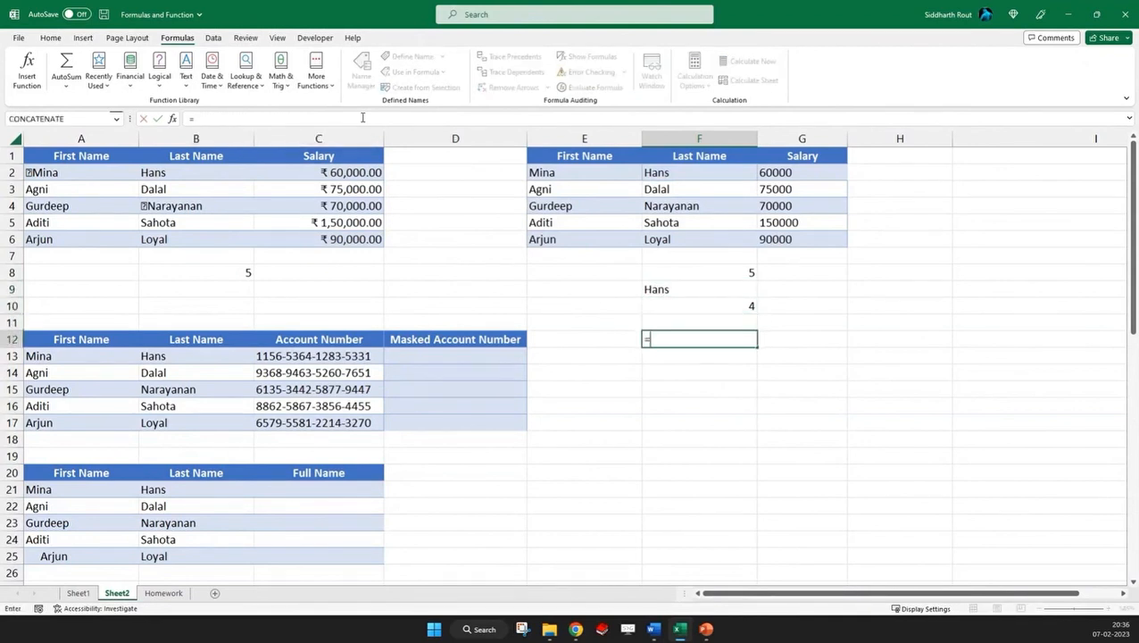
pyautogui.write('sub')
pyautogui.press('Tab')
pyautogui.write('(')
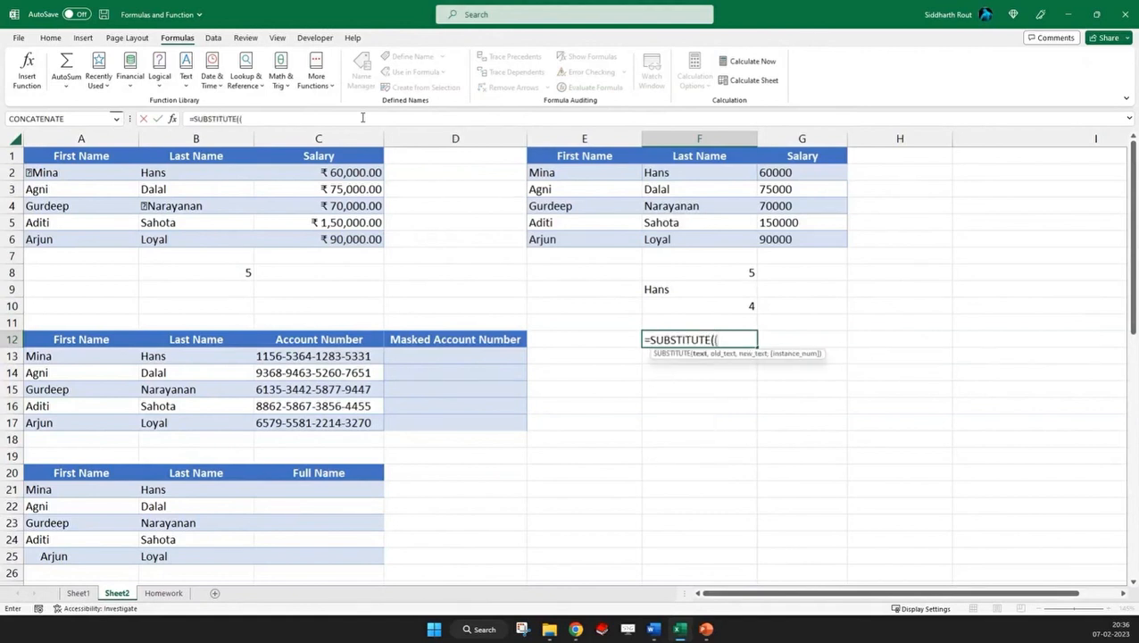
pyautogui.press('BackSpace')
pyautogui.press('Escape')
# Review the SUBSTITUTE formula in F9 and compare it with the CLEAN formula in E2
pyautogui.click(702, 287)
pyautogui.click(297, 119)
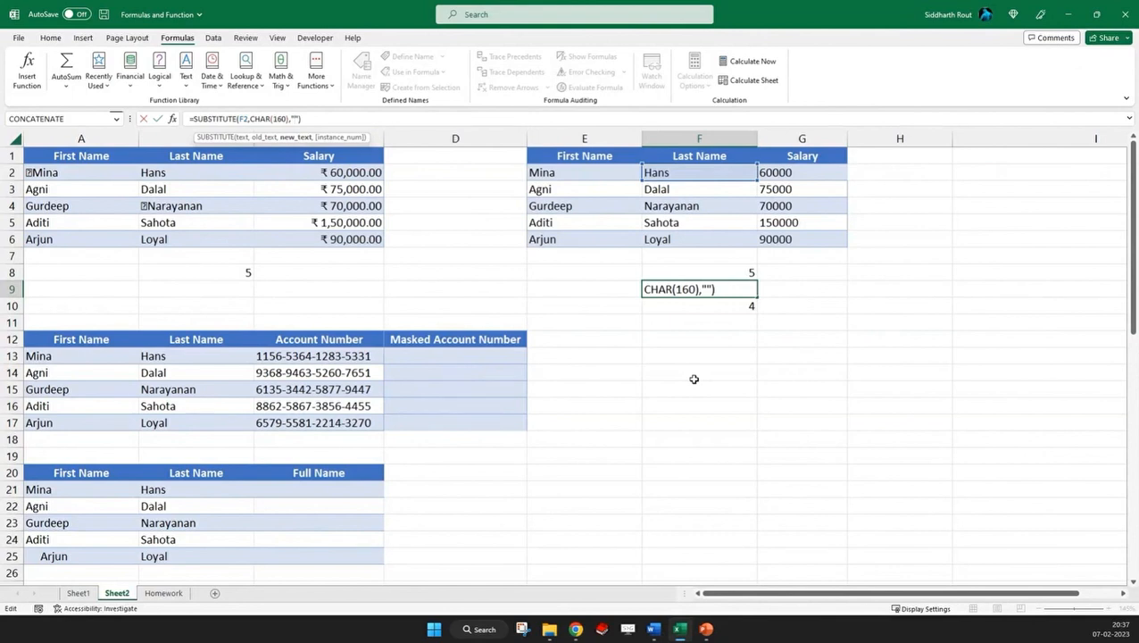
pyautogui.click(572, 175)
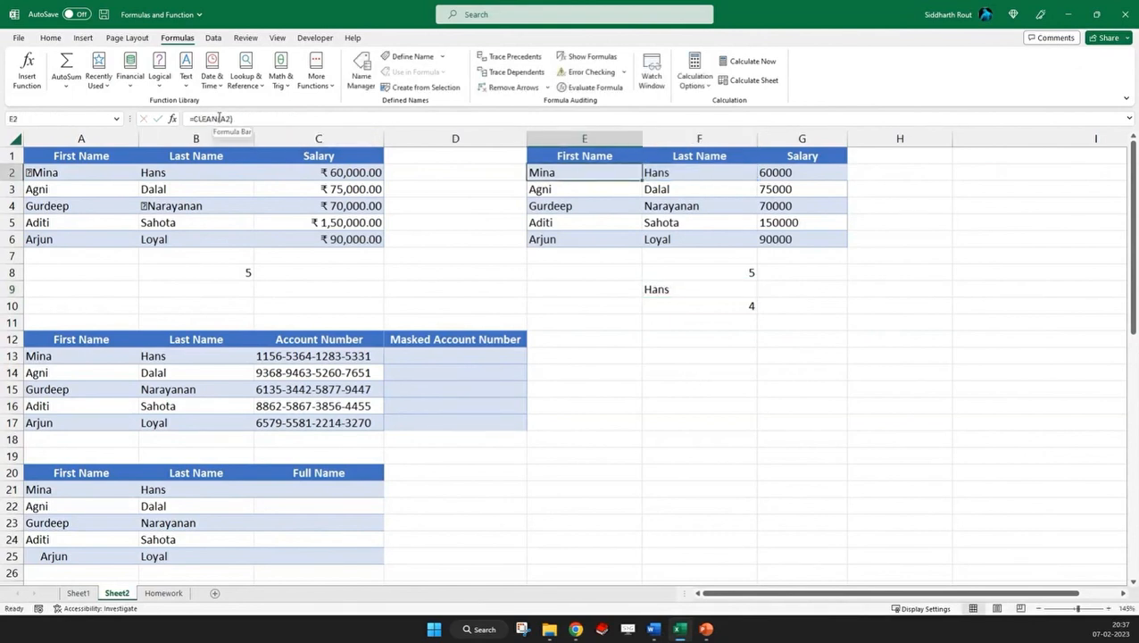
pyautogui.click(708, 295)
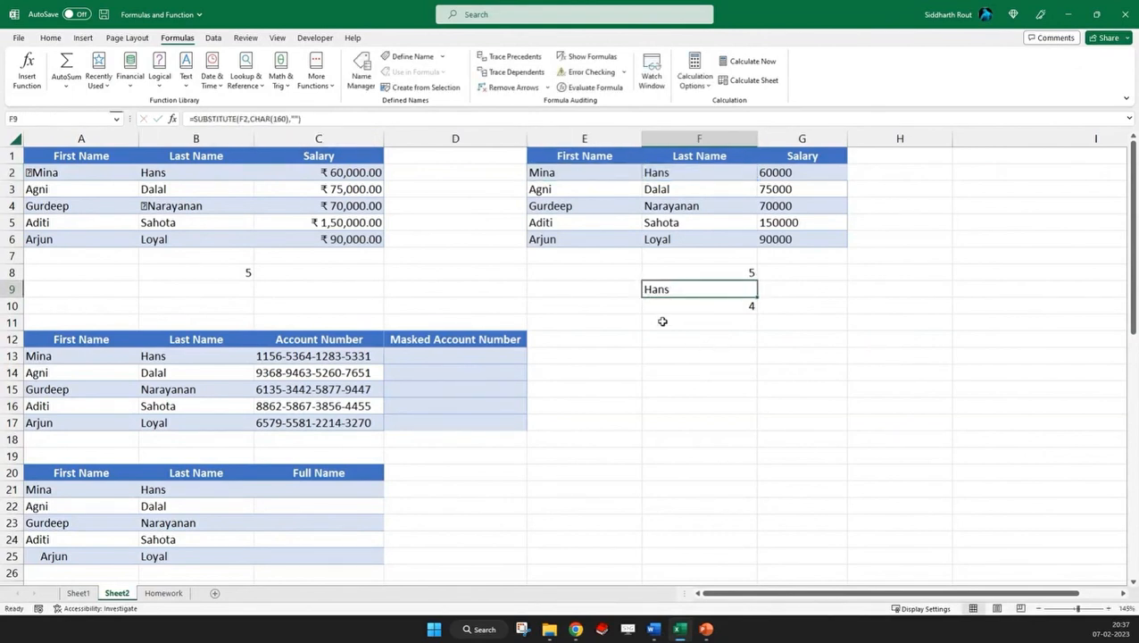
pyautogui.click(535, 178)
# Replace the formula in F2 with the one copied from F9, nesting CLEAN to give =SUBSTITUTE(CLEAN(F2),CHAR(160),"")
pyautogui.click(665, 287)
pyautogui.moveTo(323, 119); pyautogui.dragTo(153, 105)
pyautogui.hotkey('ctrl', 'c')
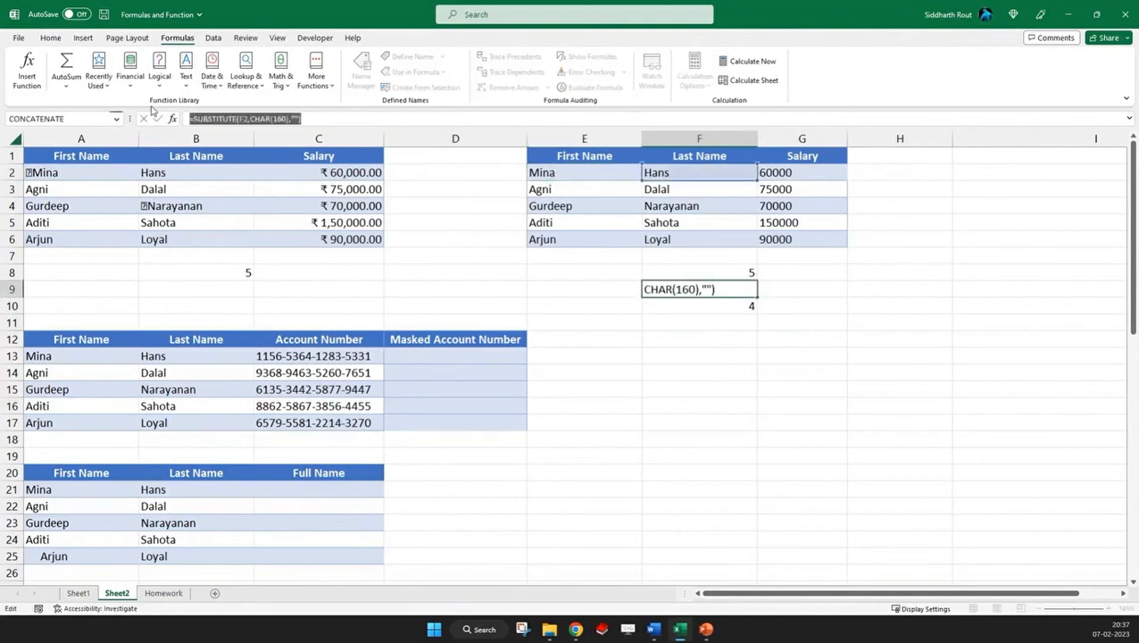
pyautogui.press('Escape')
pyautogui.click(665, 172)
pyautogui.tripleClick(275, 115)
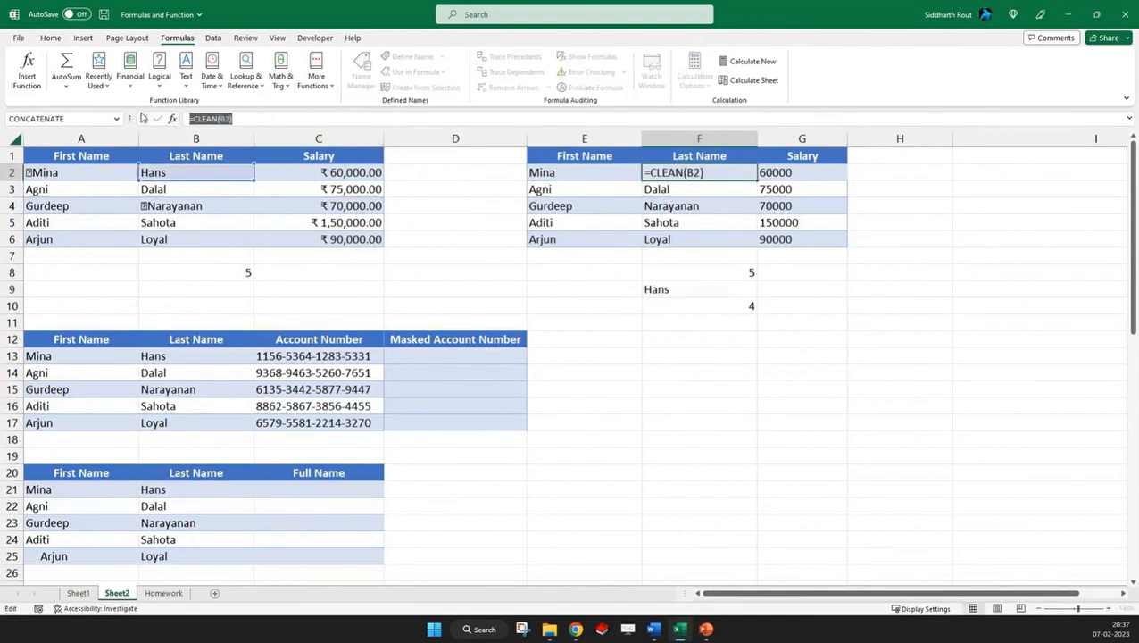
pyautogui.hotkey('ctrl', 'v')
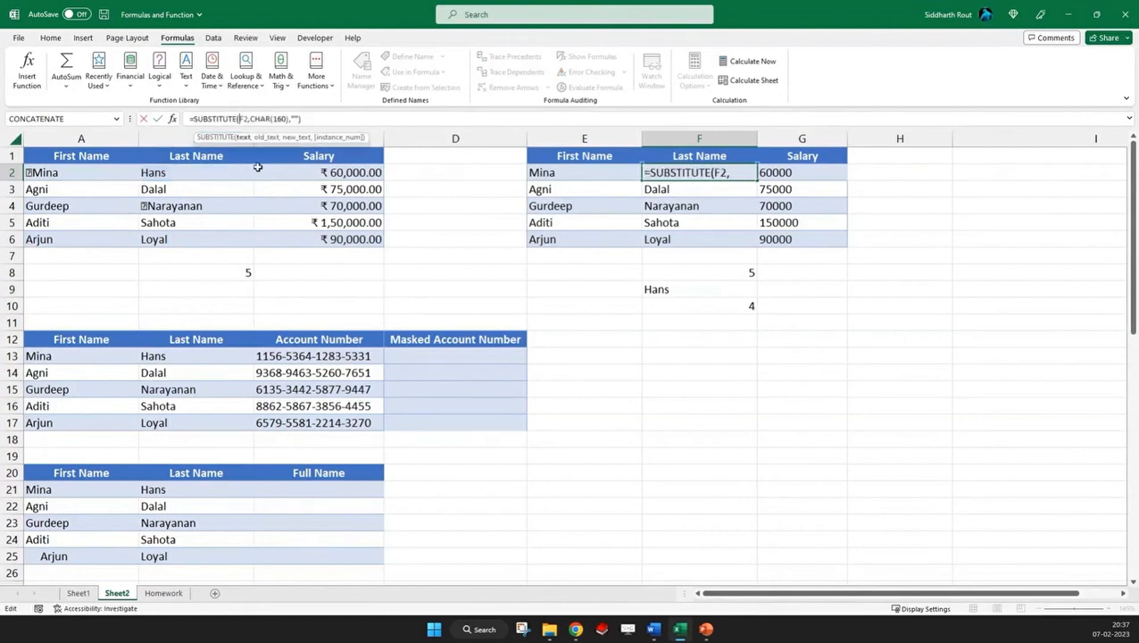
pyautogui.write('Clean(')
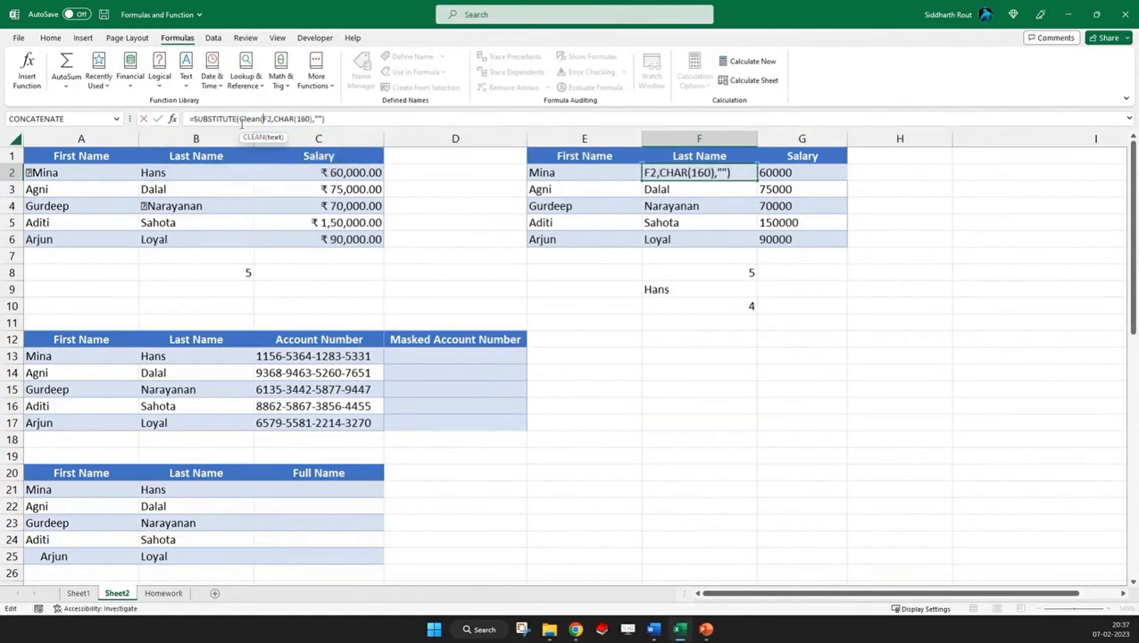
pyautogui.click(270, 118)
pyautogui.write(')')
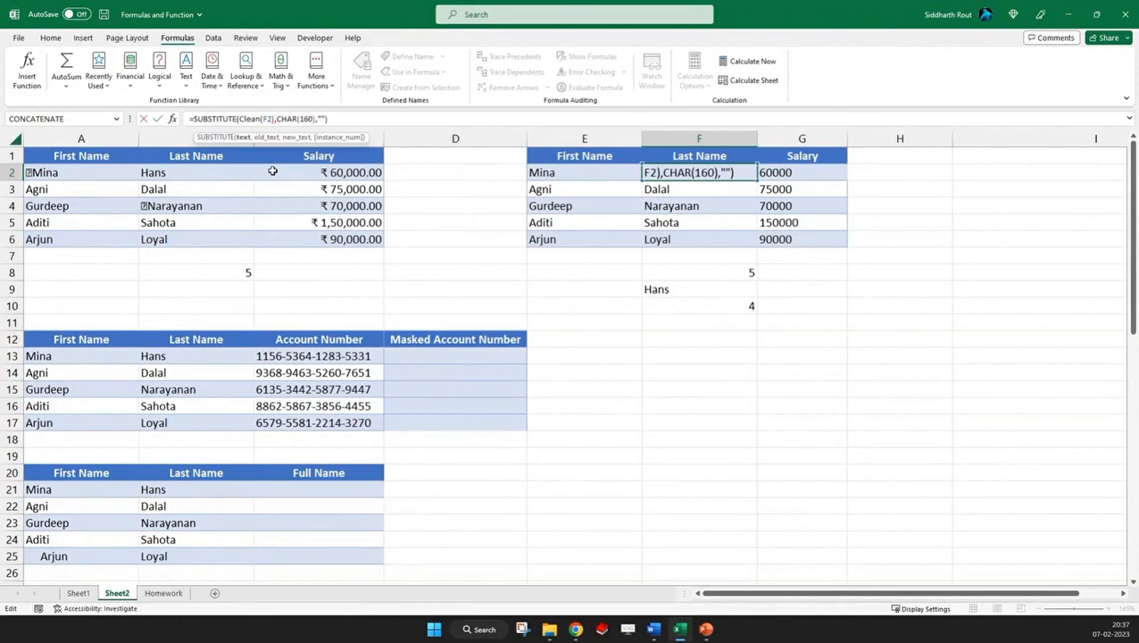
pyautogui.press('Return')
pyautogui.press('Return')
# Correct the formula in F2 so that CLEAN refers to the original last name in B2
pyautogui.click(729, 174)
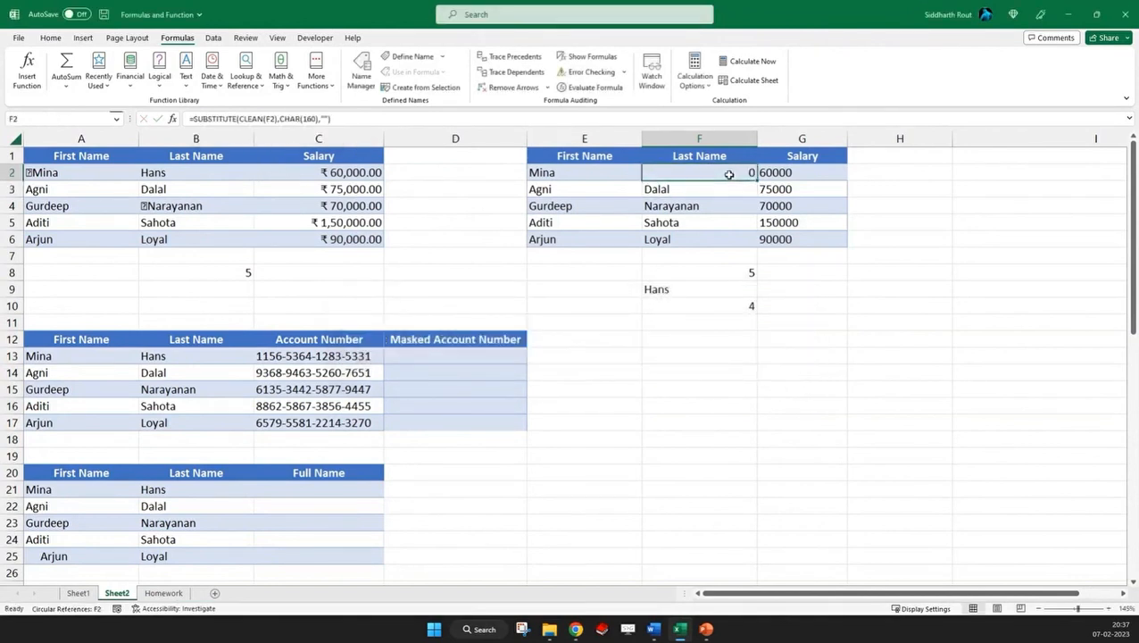
pyautogui.moveTo(239, 118); pyautogui.dragTo(278, 119)
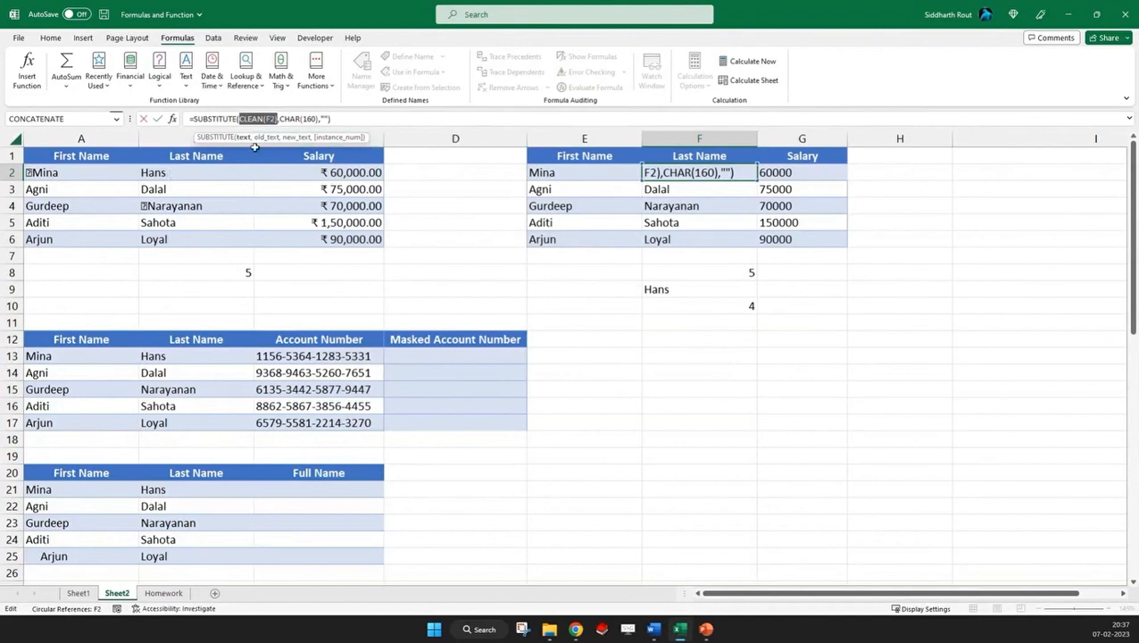
pyautogui.moveTo(271, 118); pyautogui.dragTo(266, 119)
pyautogui.click(235, 174)
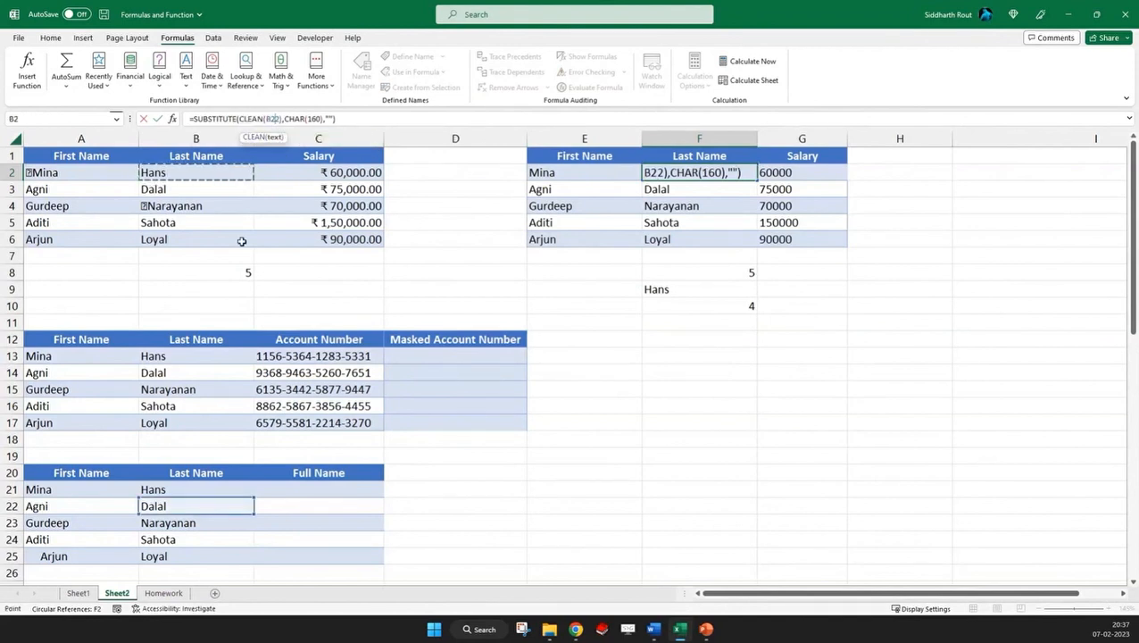
pyautogui.press('Escape')
# Copy the combined SUBSTITUTE and CLEAN formula from F2 to E2
pyautogui.hotkey('ctrl', 'c')
pyautogui.press('Left')
pyautogui.hotkey('ctrl', 'v')
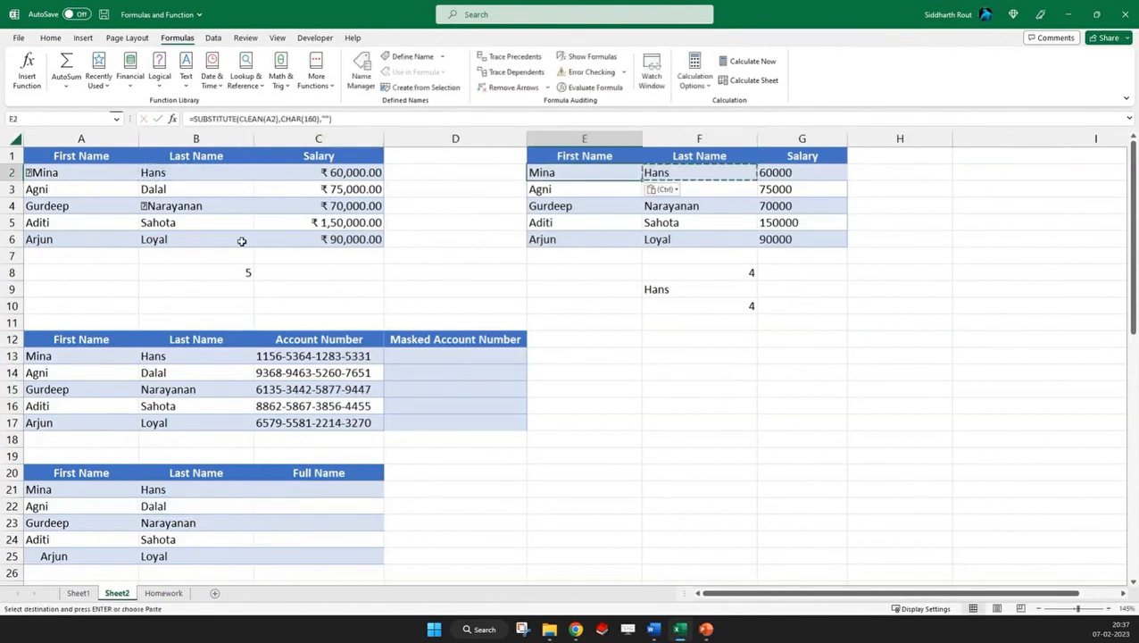
# Inspect the combined formula in E2 in edit mode, leave it unchanged, and select the cleaned data range E2:G6
pyautogui.doubleClick(585, 172)
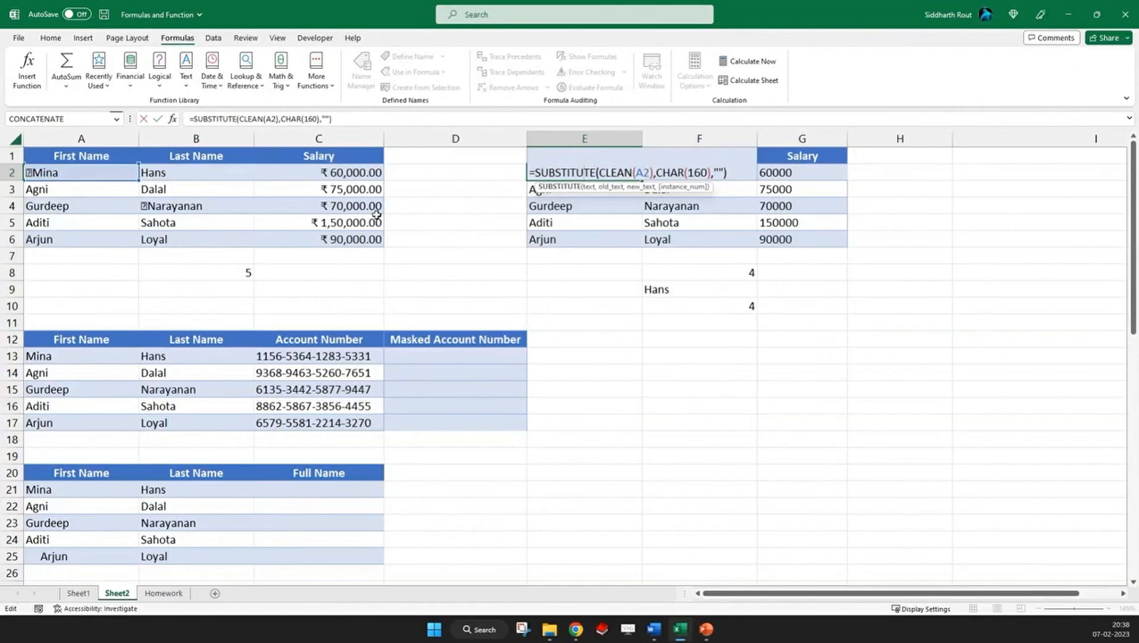
pyautogui.moveTo(580, 158); pyautogui.dragTo(779, 239)
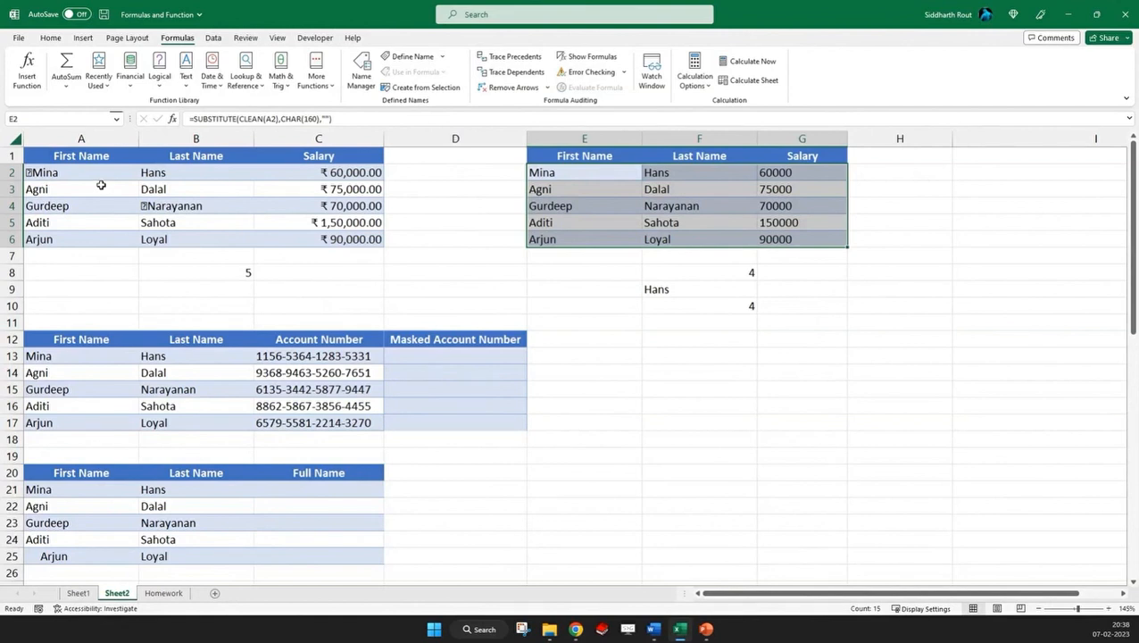
pyautogui.hotkey('alt', 'Tab')
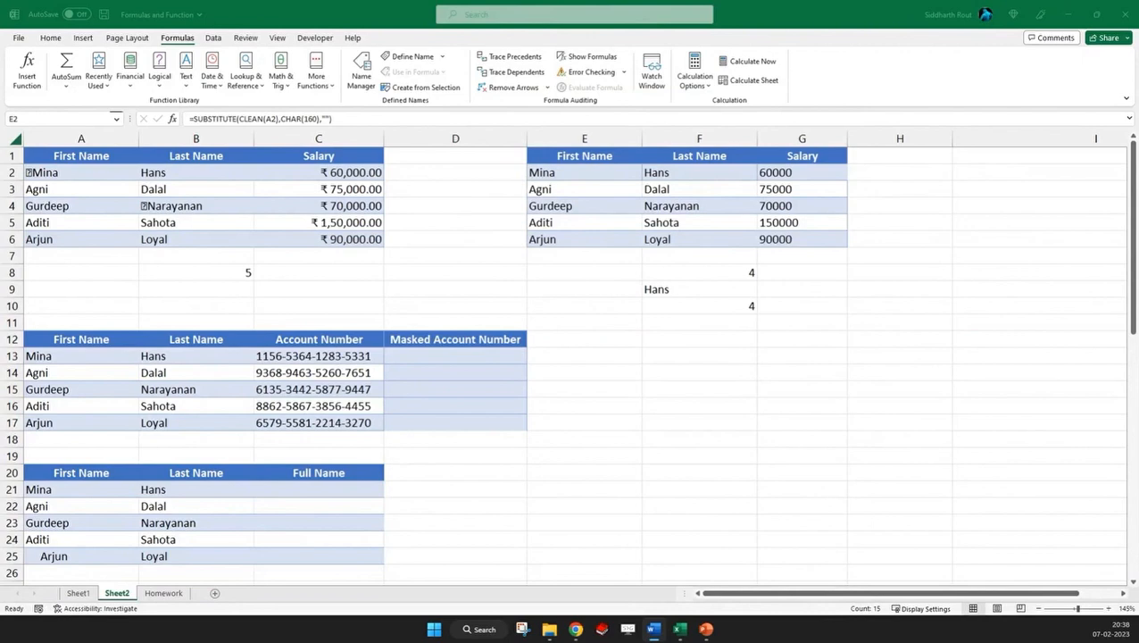
pyautogui.scroll(-4, 280, 255)
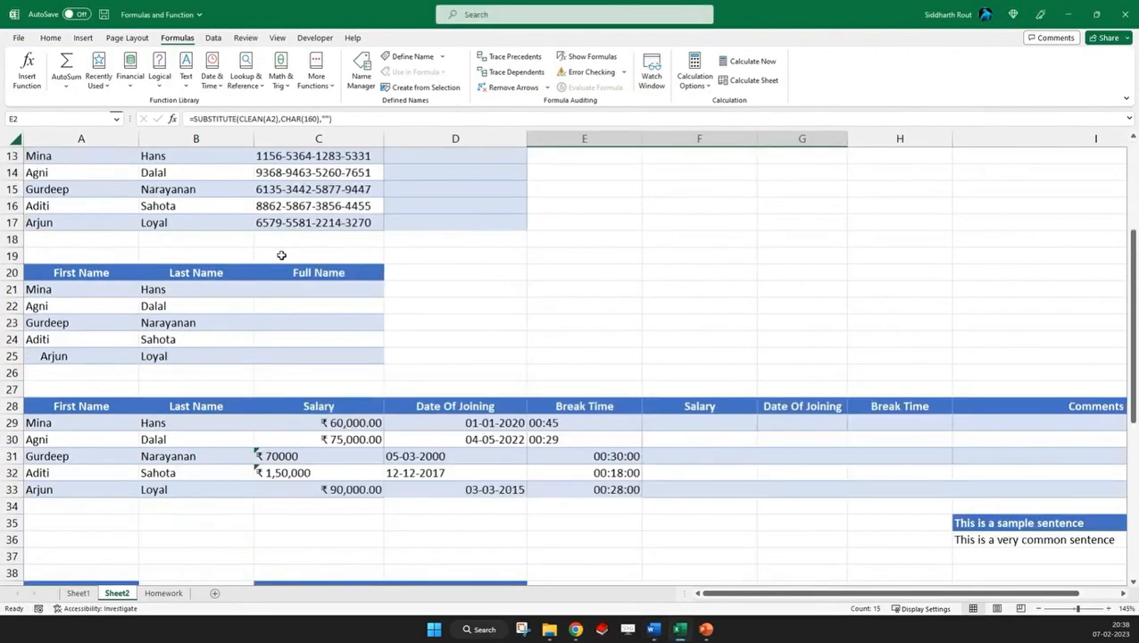
# Enter a sample masked account number in D13, replacing all but the last four digits of the C13 account number with X groups
pyautogui.scroll(1, 281, 254)
pyautogui.moveTo(62, 200); pyautogui.dragTo(500, 272)
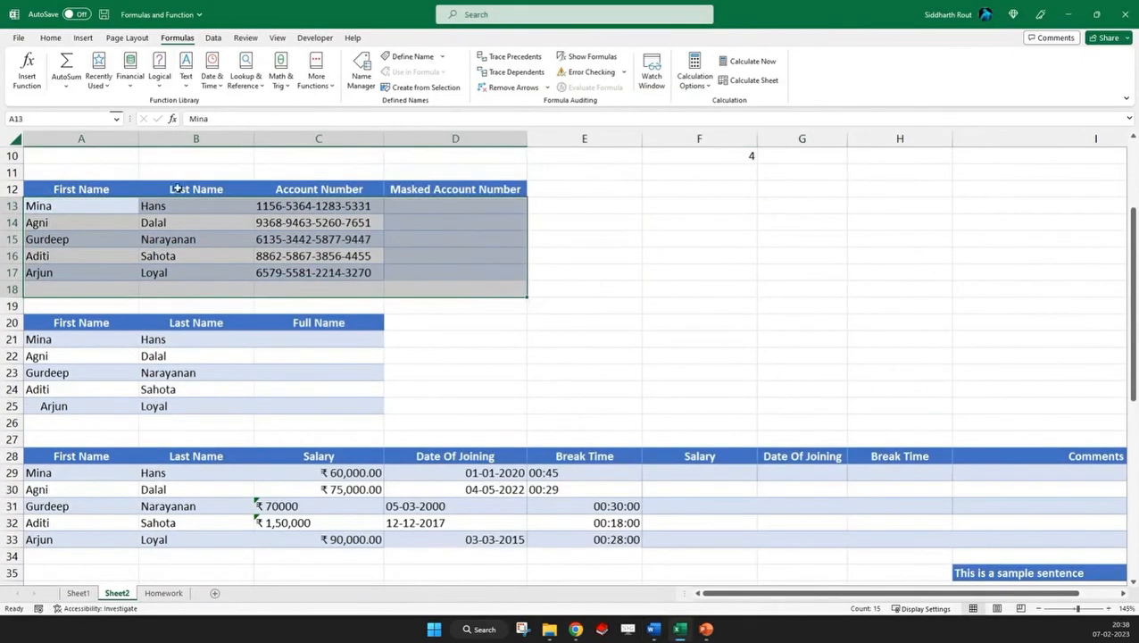
pyautogui.moveTo(311, 207); pyautogui.dragTo(315, 274)
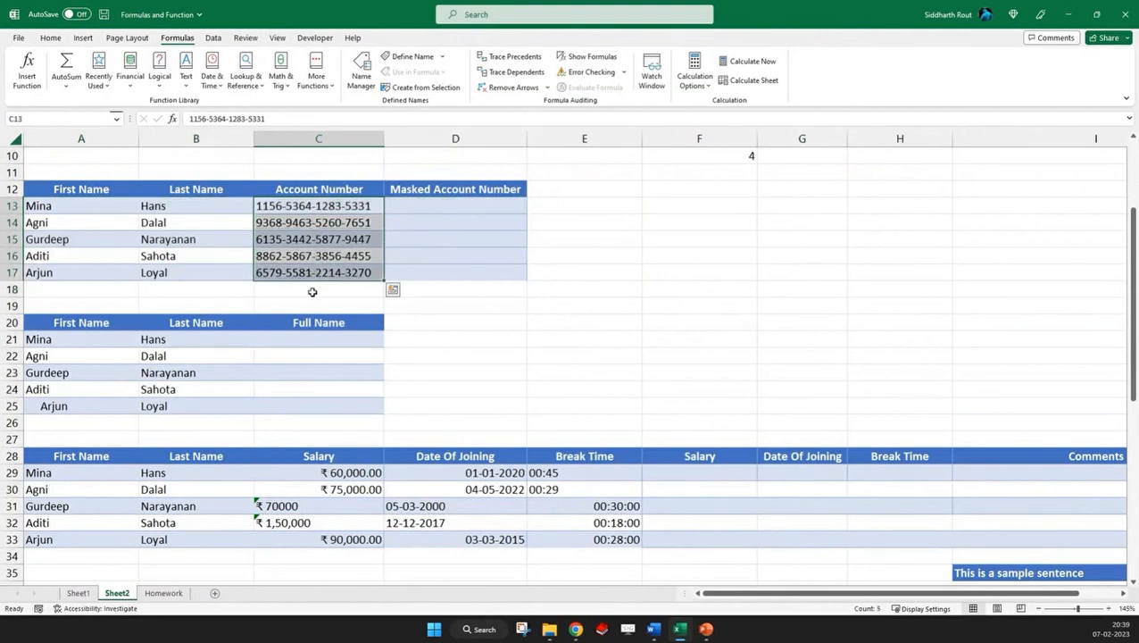
pyautogui.click(312, 291)
pyautogui.click(423, 206)
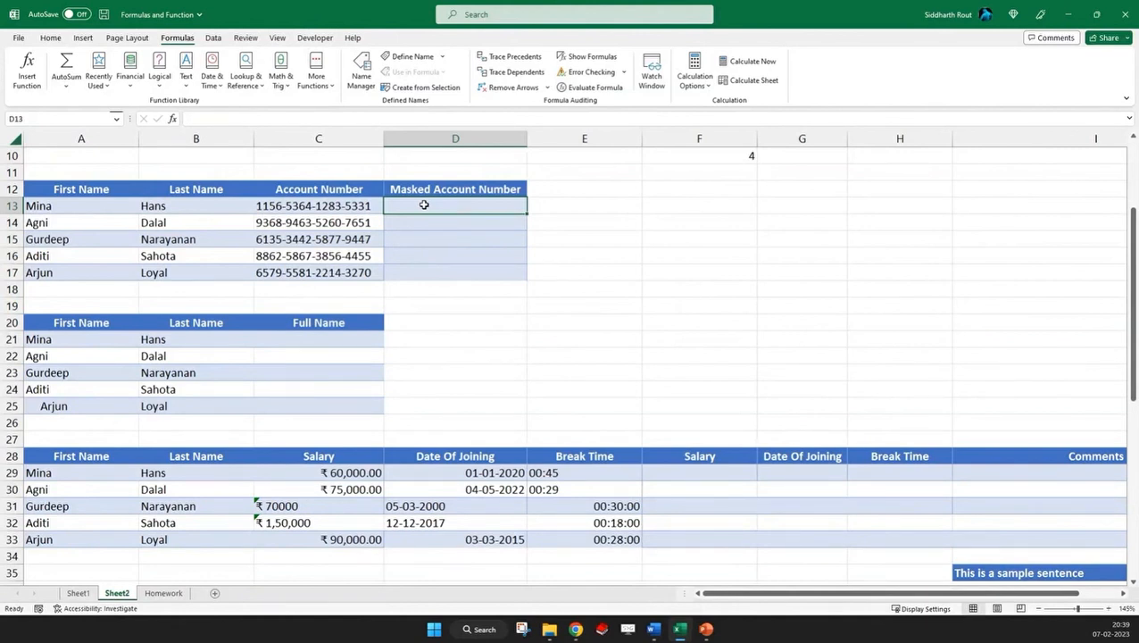
pyautogui.write('XXXX-XXXX-XXX')
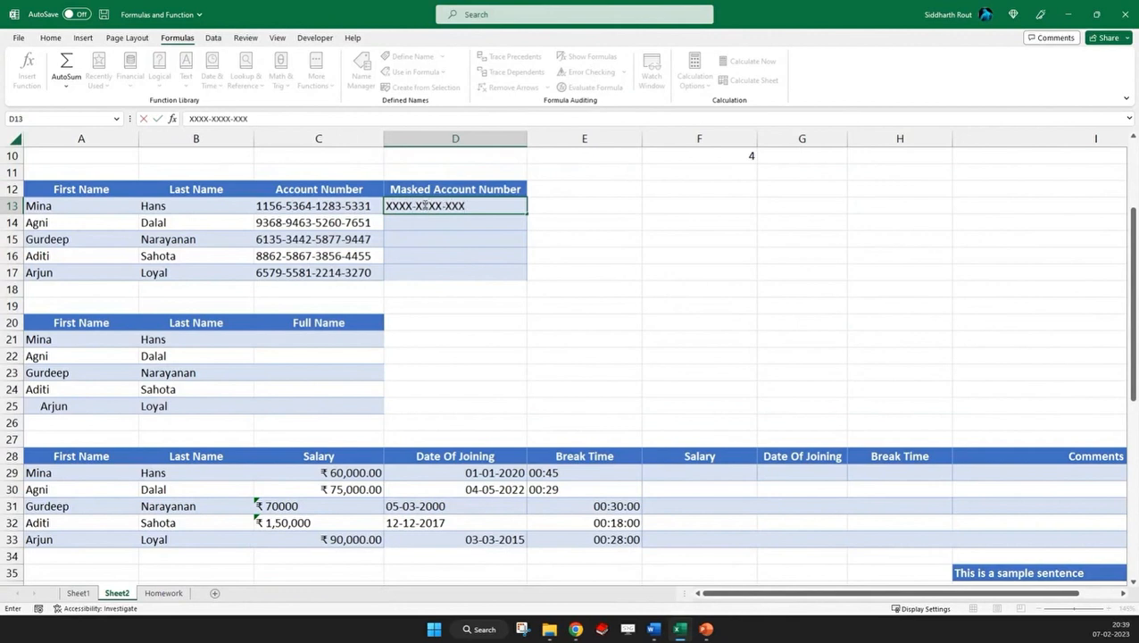
pyautogui.write('X-5331')
pyautogui.press('Return')
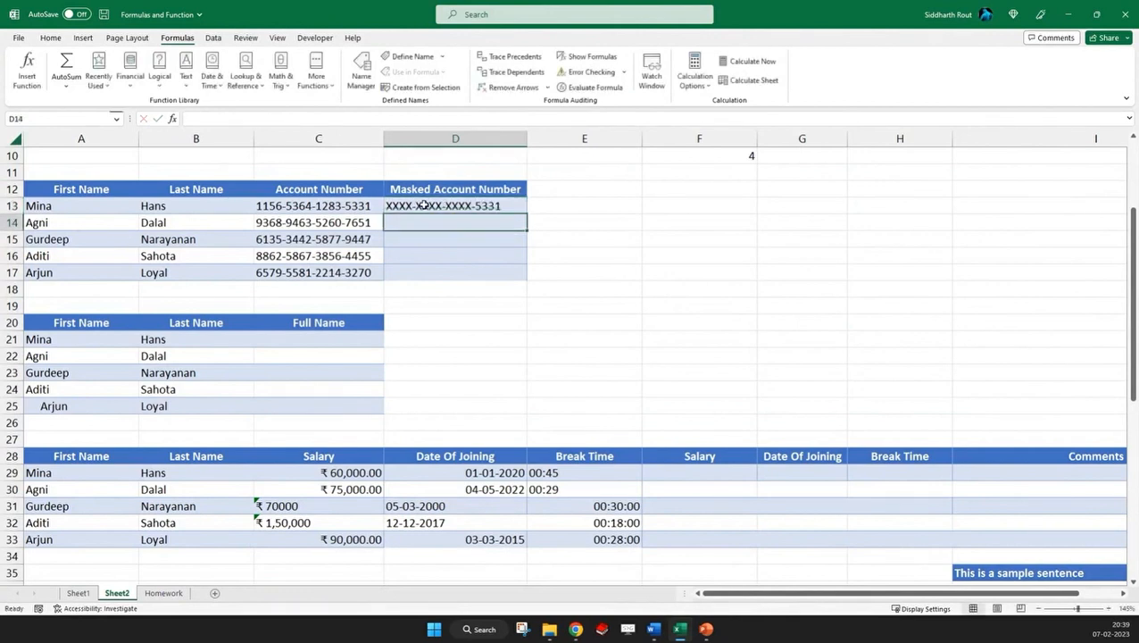
# Copy the sample masked account number from D13 to E13 for reference and clear D13
pyautogui.click(424, 205)
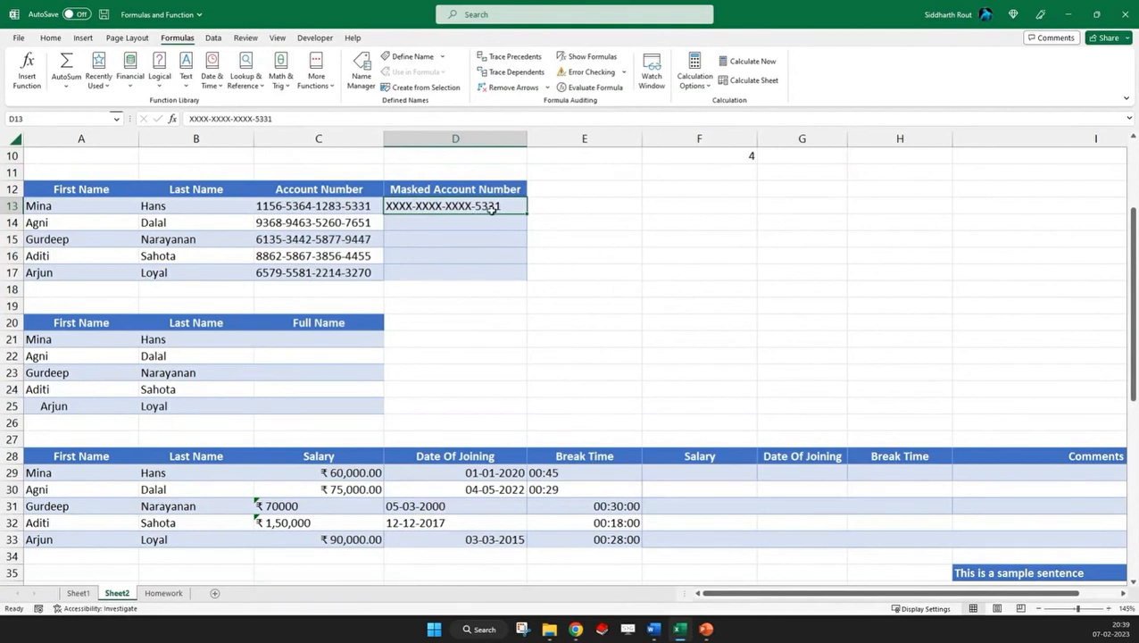
pyautogui.hotkey('ctrl', 'c')
pyautogui.rightClick(561, 209)
pyautogui.click(607, 284)
pyautogui.click(444, 204)
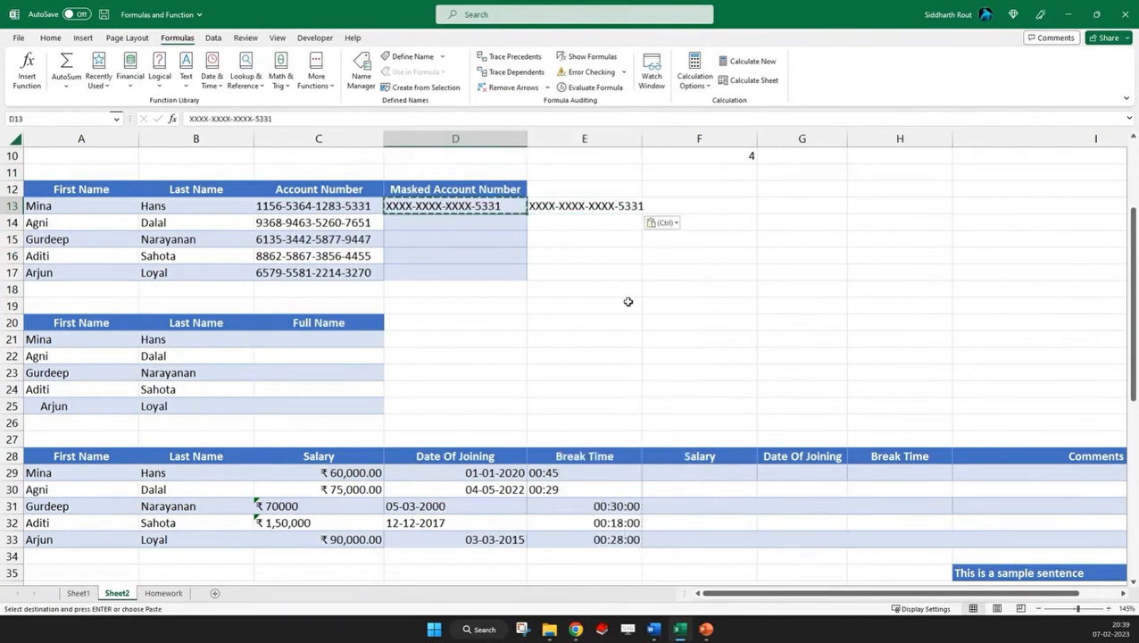
pyautogui.press('Delete')
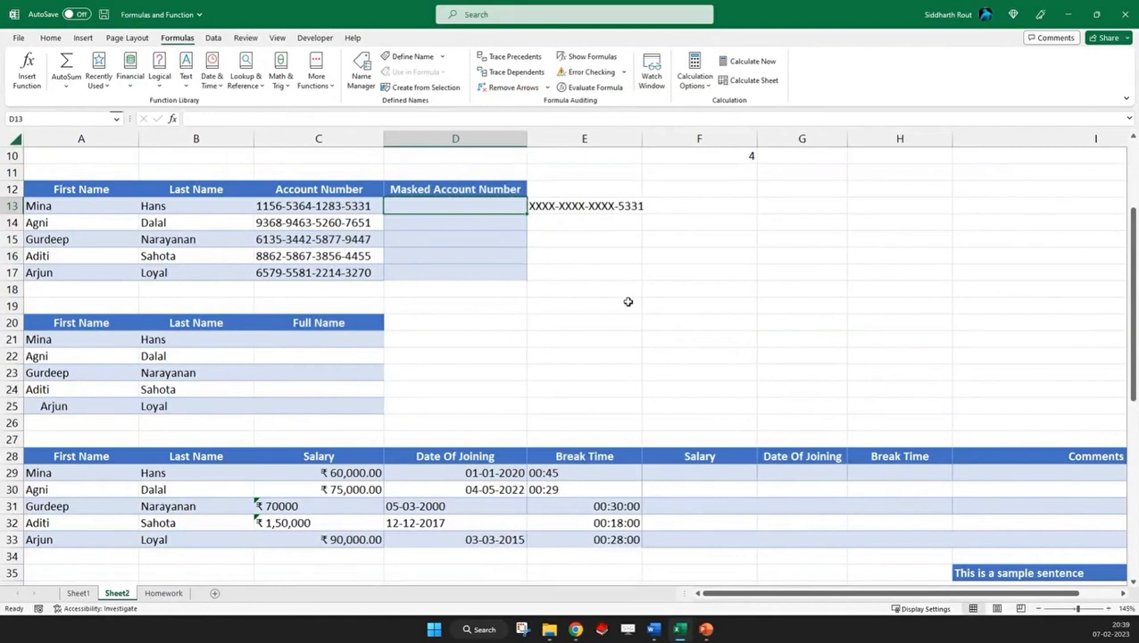
# Enter =REPLACE(C13,1,14,"XXXX-XXXX-XXXX") in D13 to mask the account number
pyautogui.write('=R')
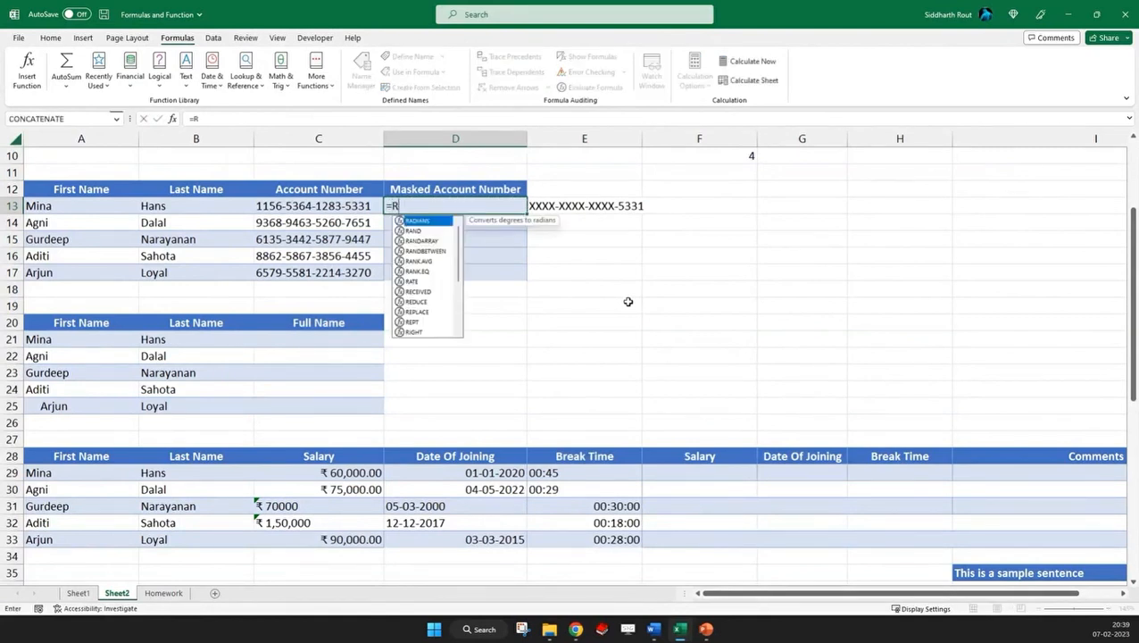
pyautogui.write('EPLACE')
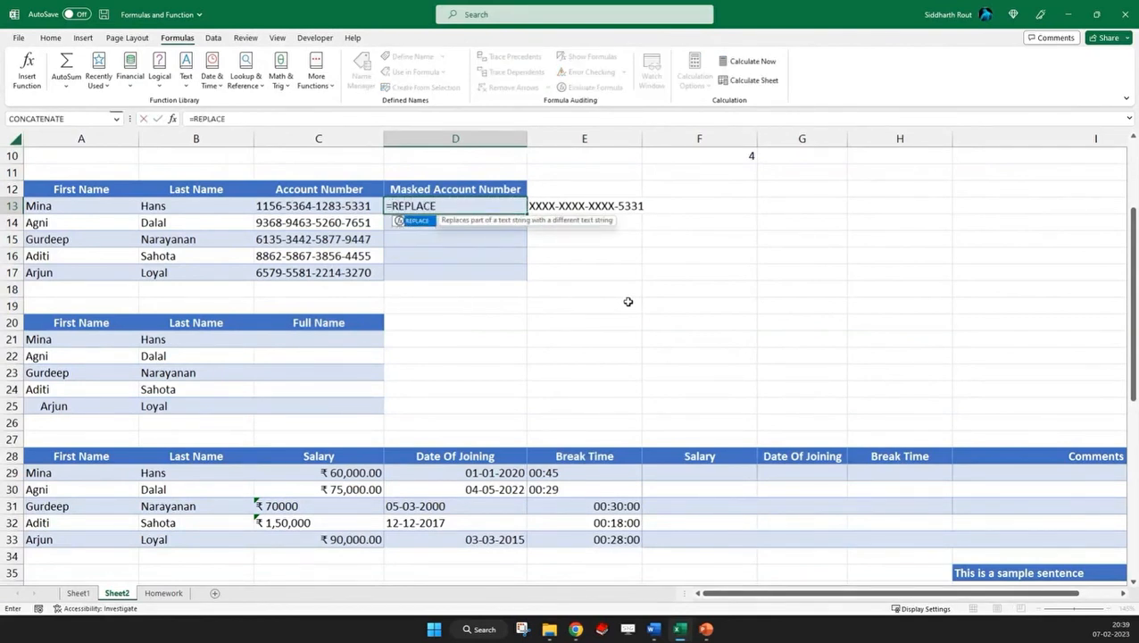
pyautogui.write('(')
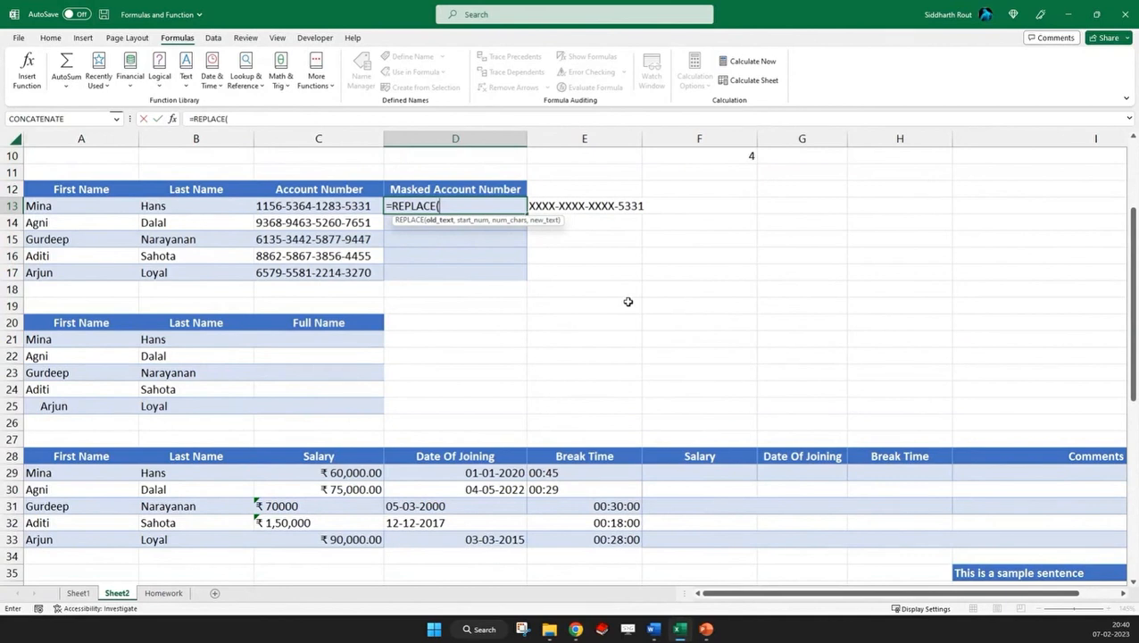
pyautogui.click(316, 206)
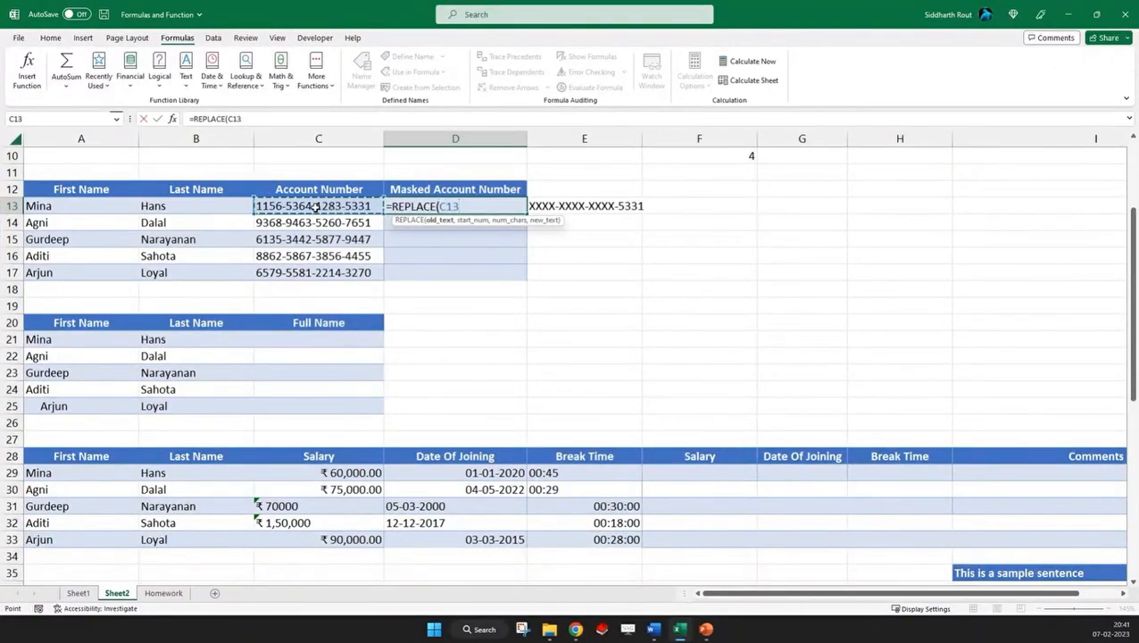
pyautogui.write(',1')
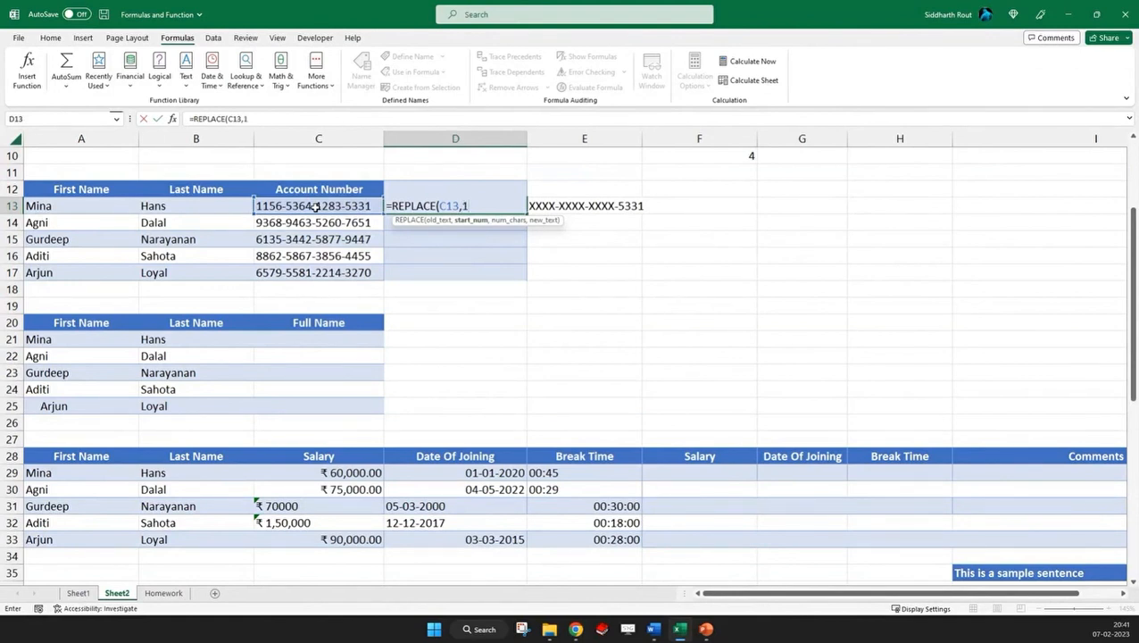
pyautogui.write(',')
pyautogui.write('14,')
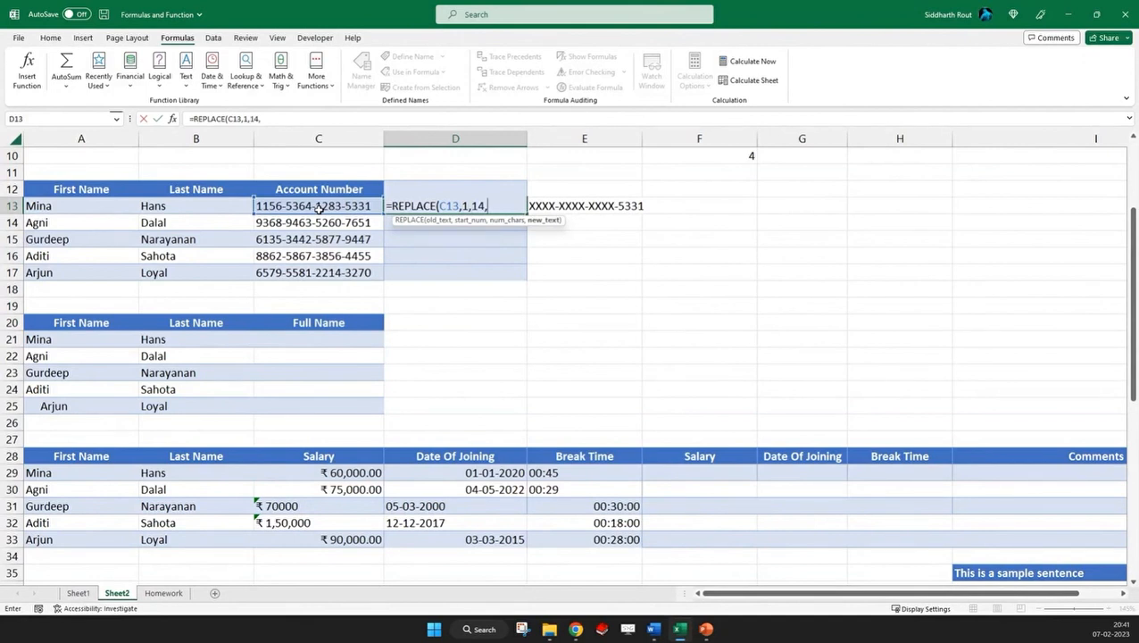
pyautogui.write('"XXXX-XXXX-XXXX')
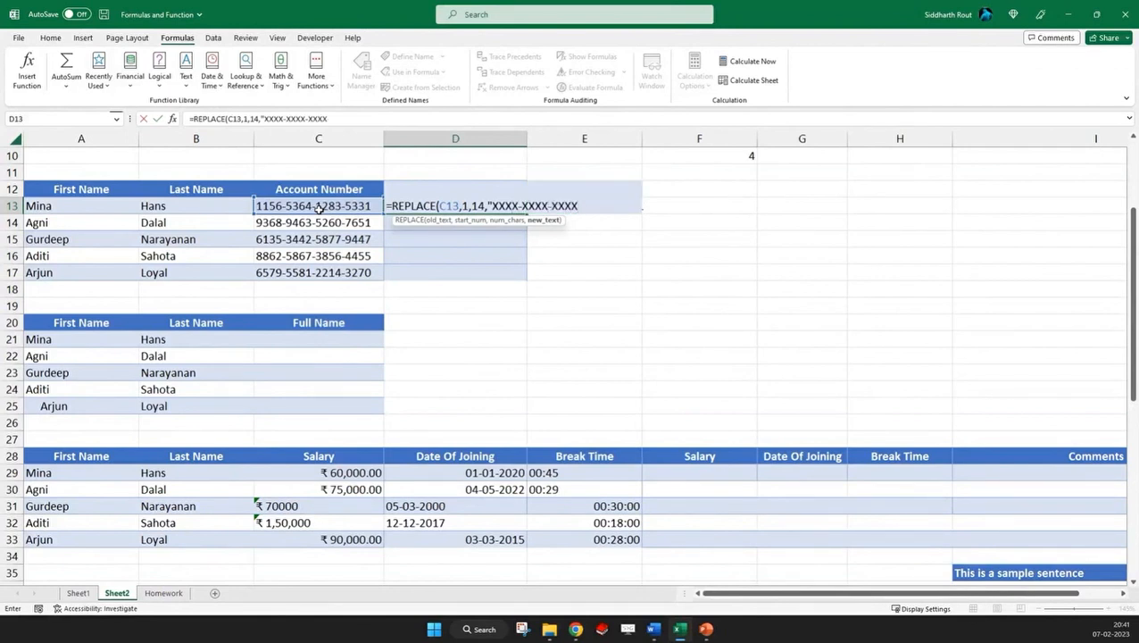
pyautogui.write('")')
pyautogui.hotkey('ctrl', 'Return')
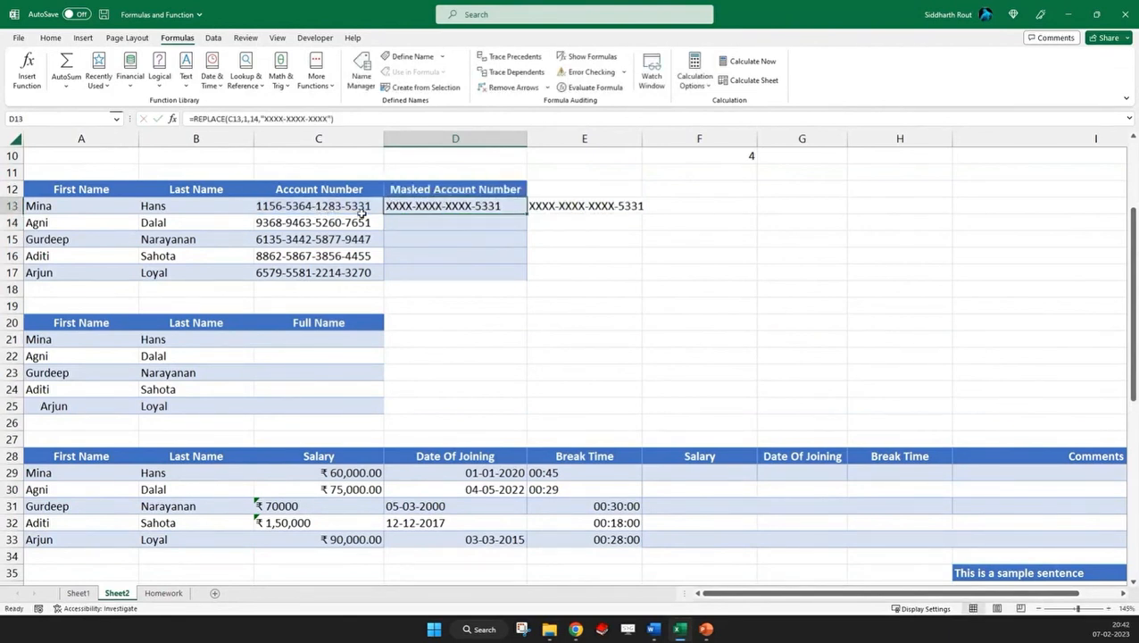
# Fill the REPLACE formula down from D13 to D17 and check the masked account numbers
pyautogui.moveTo(527, 214); pyautogui.dragTo(528, 290)
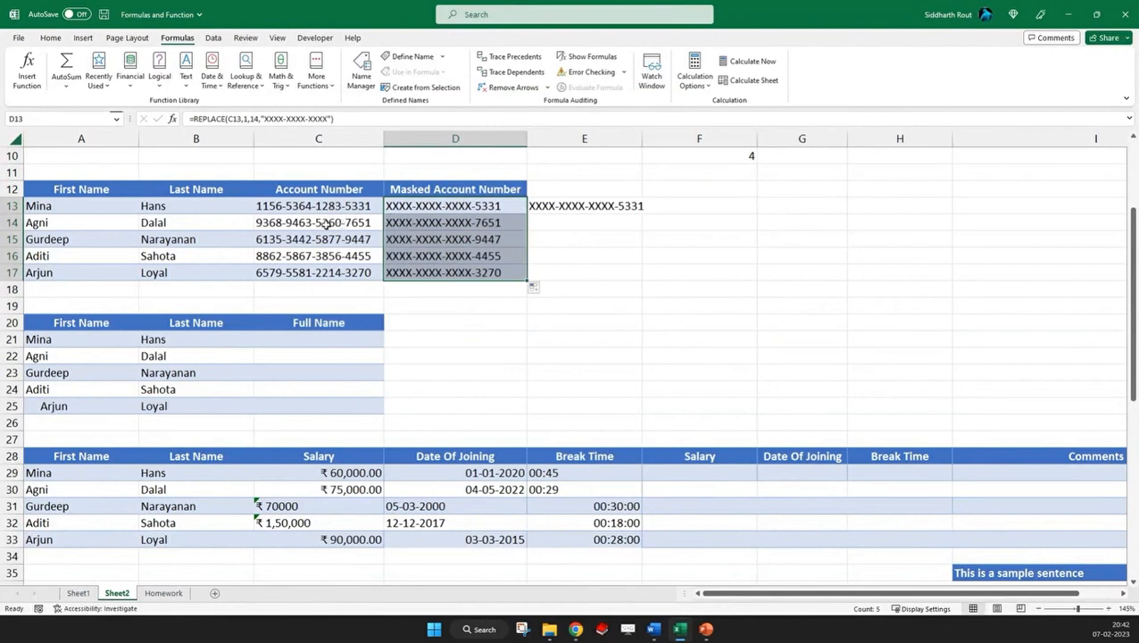
pyautogui.click(483, 221)
pyautogui.click(432, 255)
pyautogui.click(414, 273)
pyautogui.click(406, 204)
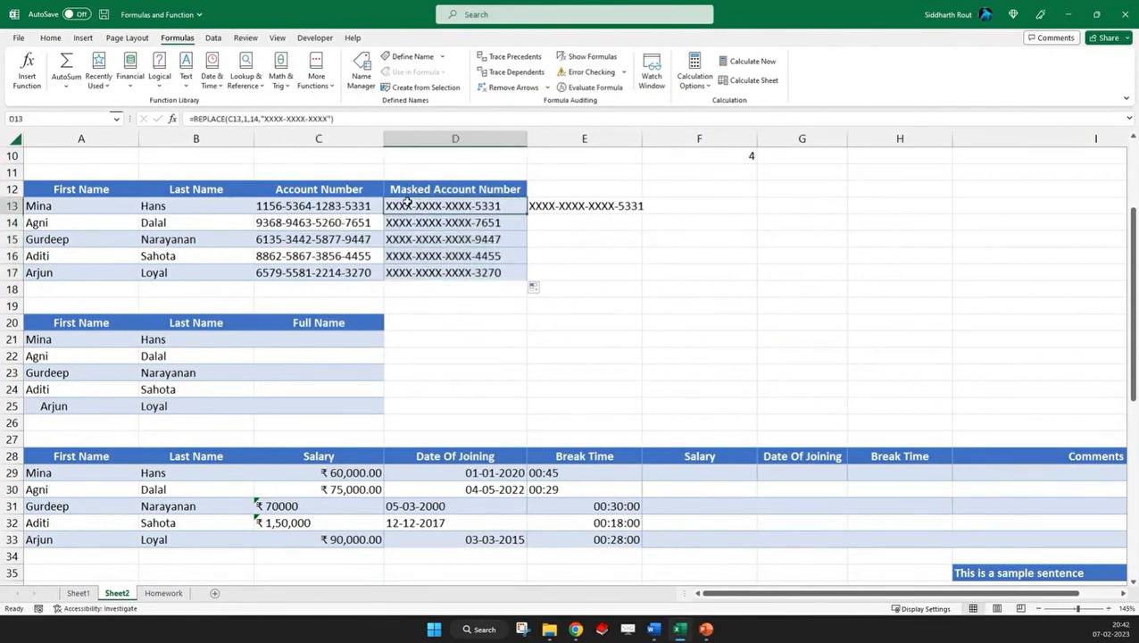
# Examine the old text, start number, character count and new text arguments of the REPLACE formula in D13 against the account number in C13
pyautogui.click(233, 120)
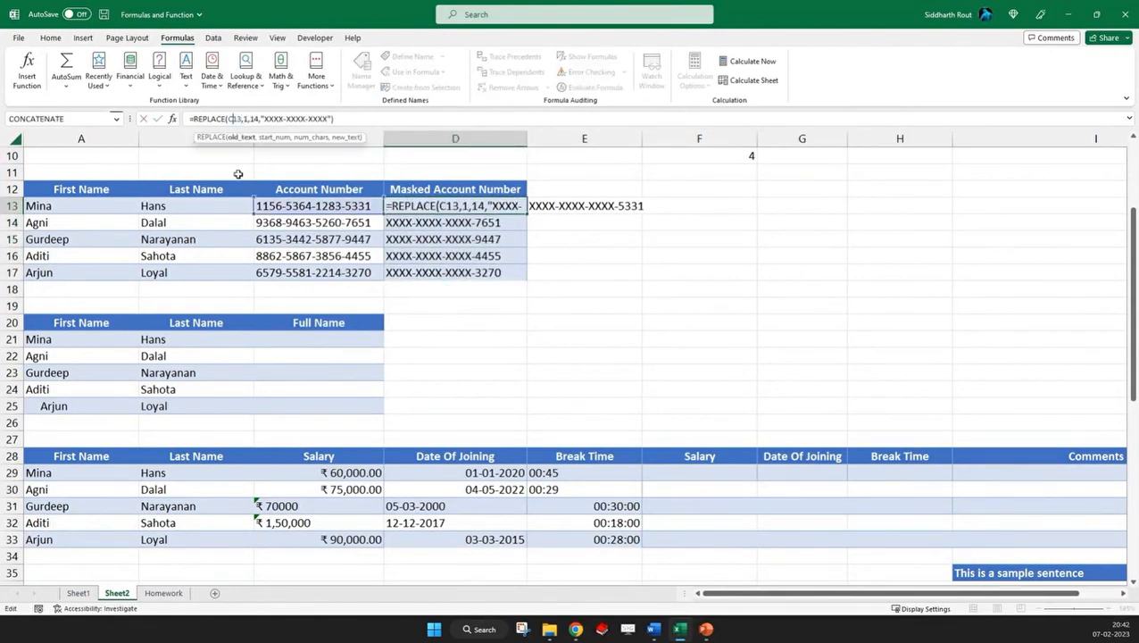
pyautogui.click(245, 118)
pyautogui.click(252, 119)
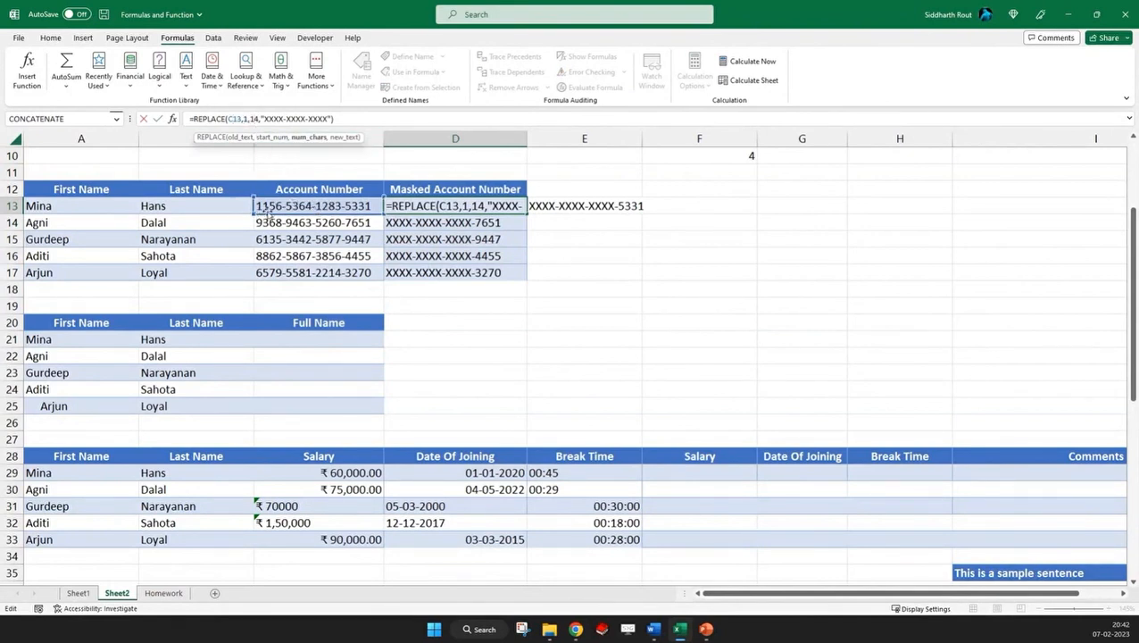
pyautogui.press('Return')
pyautogui.click(337, 205)
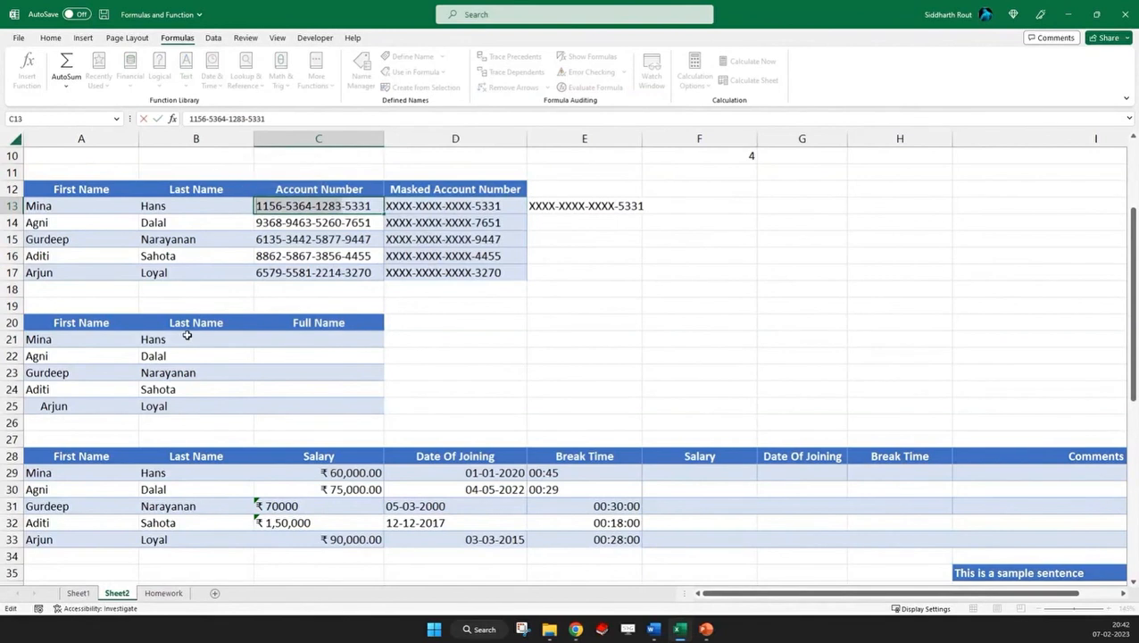
pyautogui.press('Escape')
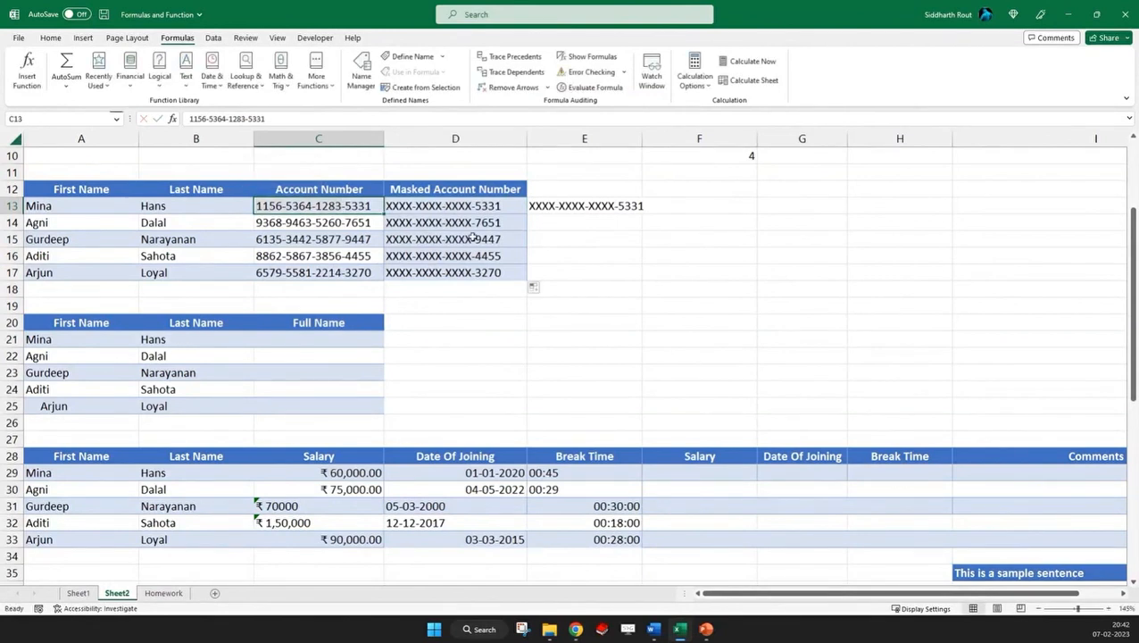
pyautogui.click(447, 205)
pyautogui.moveTo(261, 119); pyautogui.dragTo(332, 120)
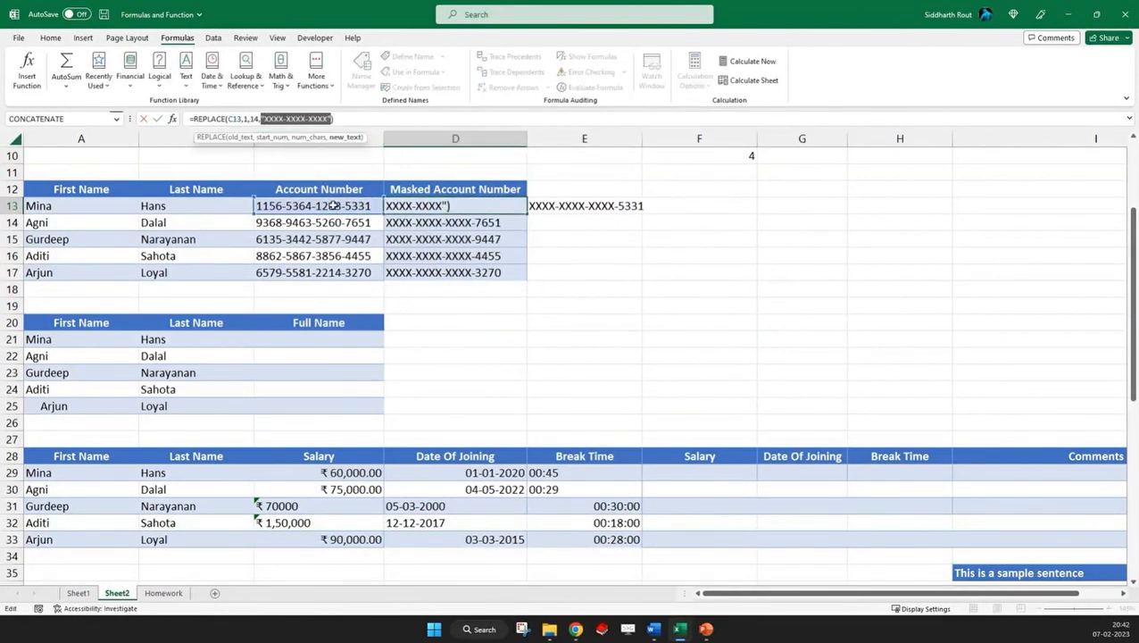
pyautogui.press('Escape')
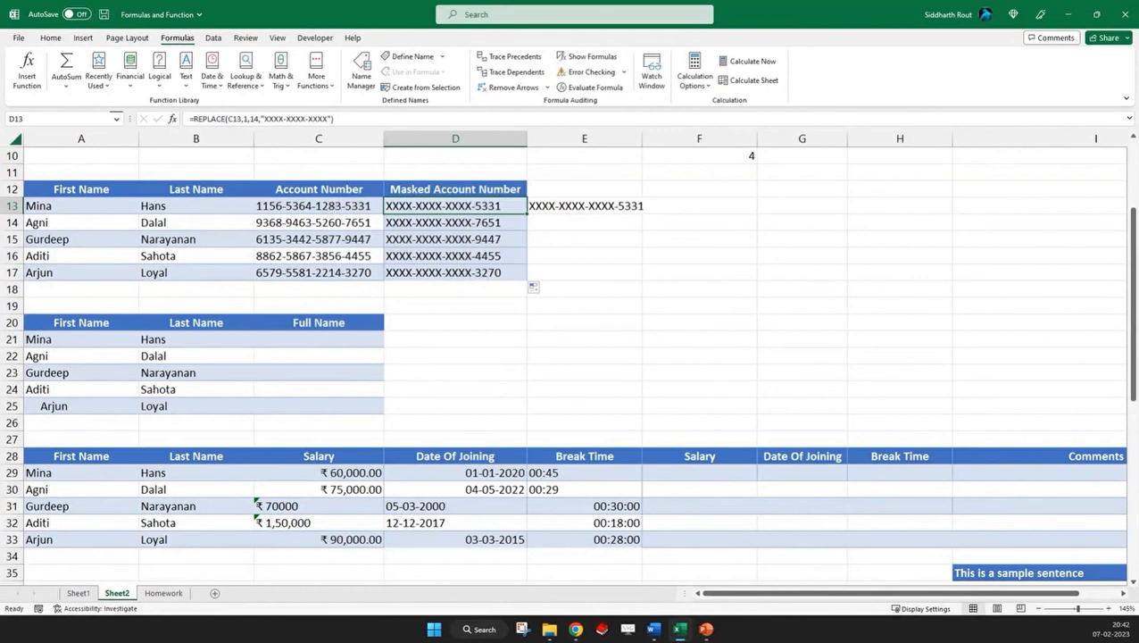
# Try a negative start number of -1 in the REPLACE formula in D13
pyautogui.hotkey('alt', 'Tab')
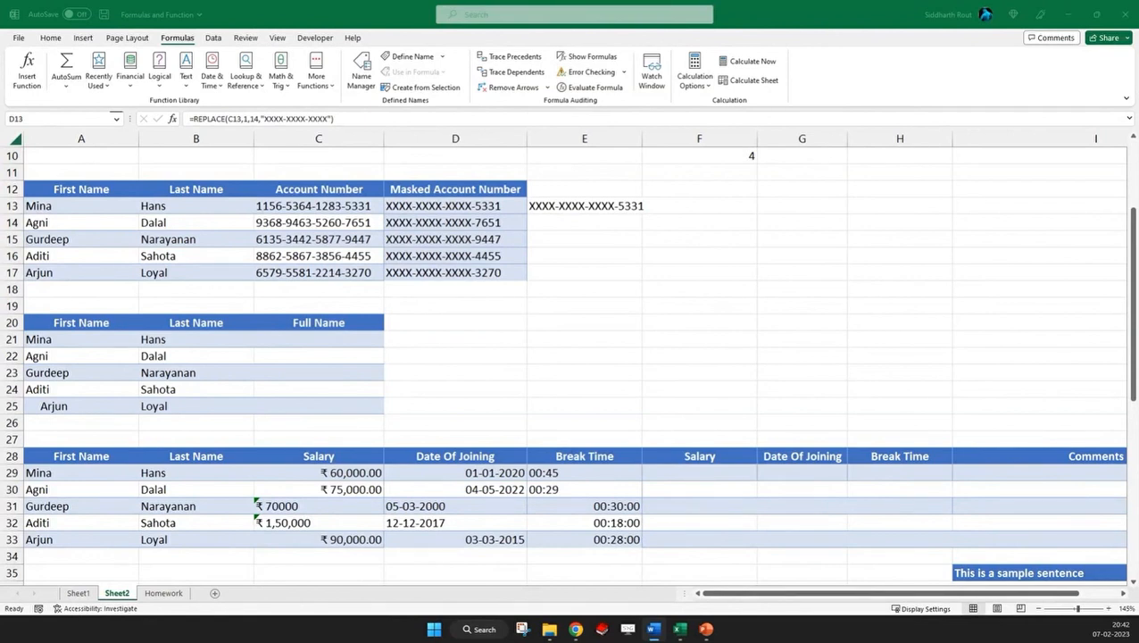
pyautogui.click(453, 206)
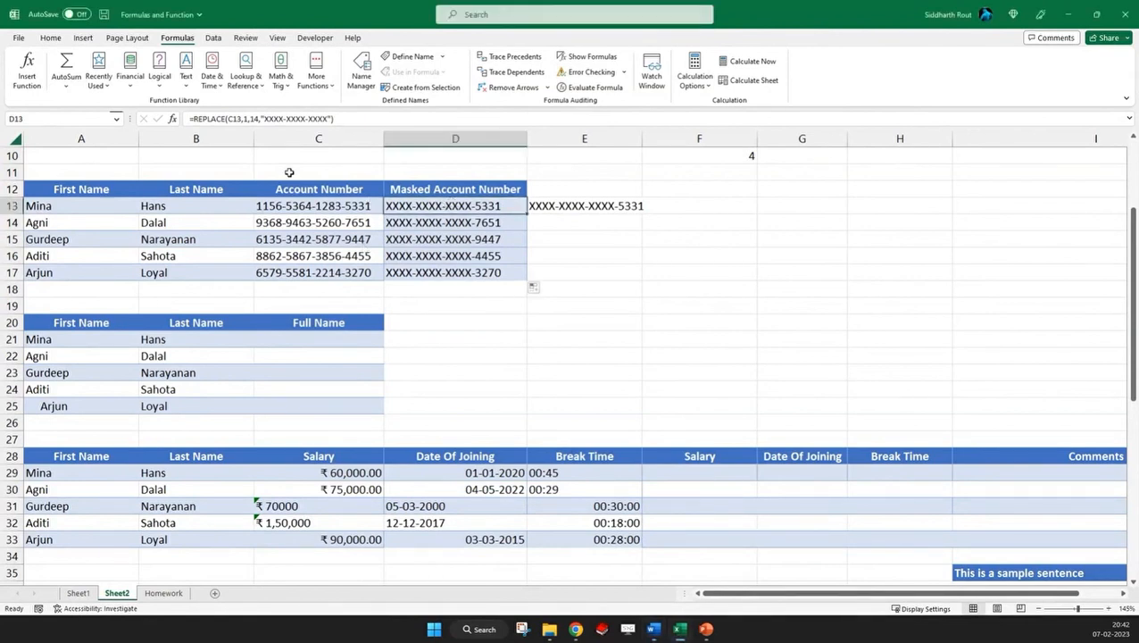
pyautogui.click(231, 119)
pyautogui.click(244, 119)
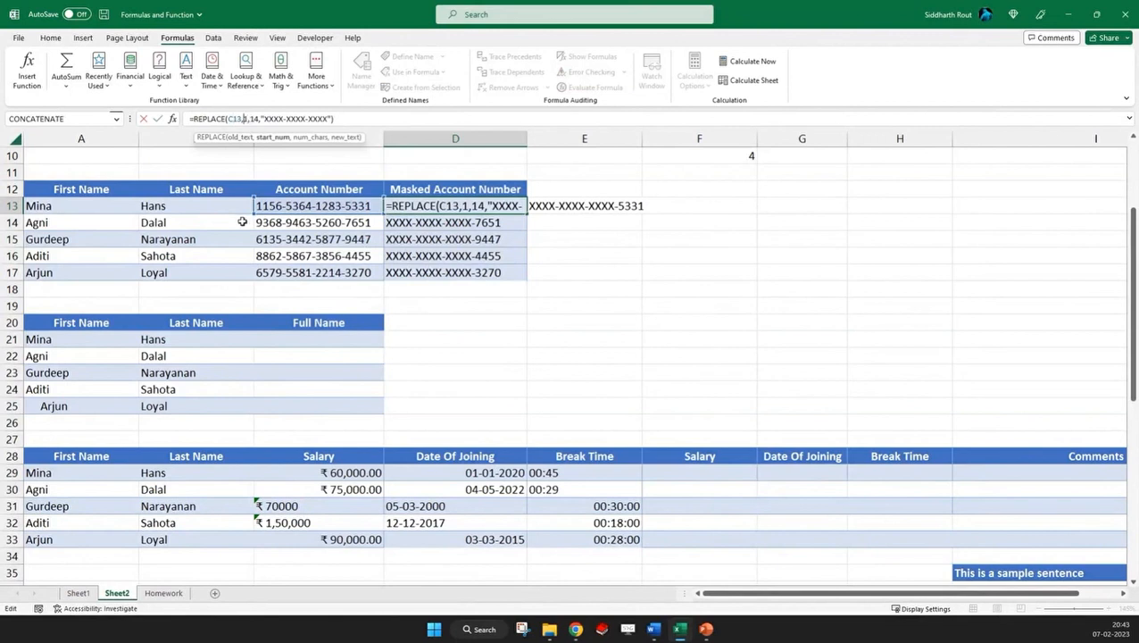
pyautogui.write('-')
pyautogui.hotkey('ctrl', 'Return')
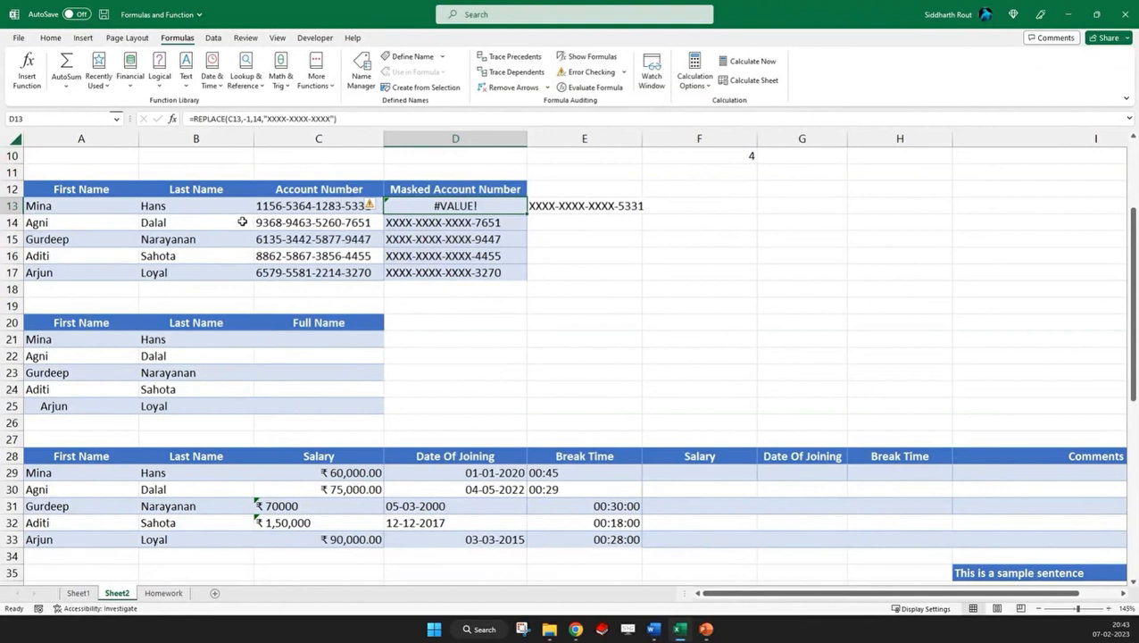
# Inspect the character-count argument of the REPLACE formula in D13 and restore its start number to 1
pyautogui.click(253, 117)
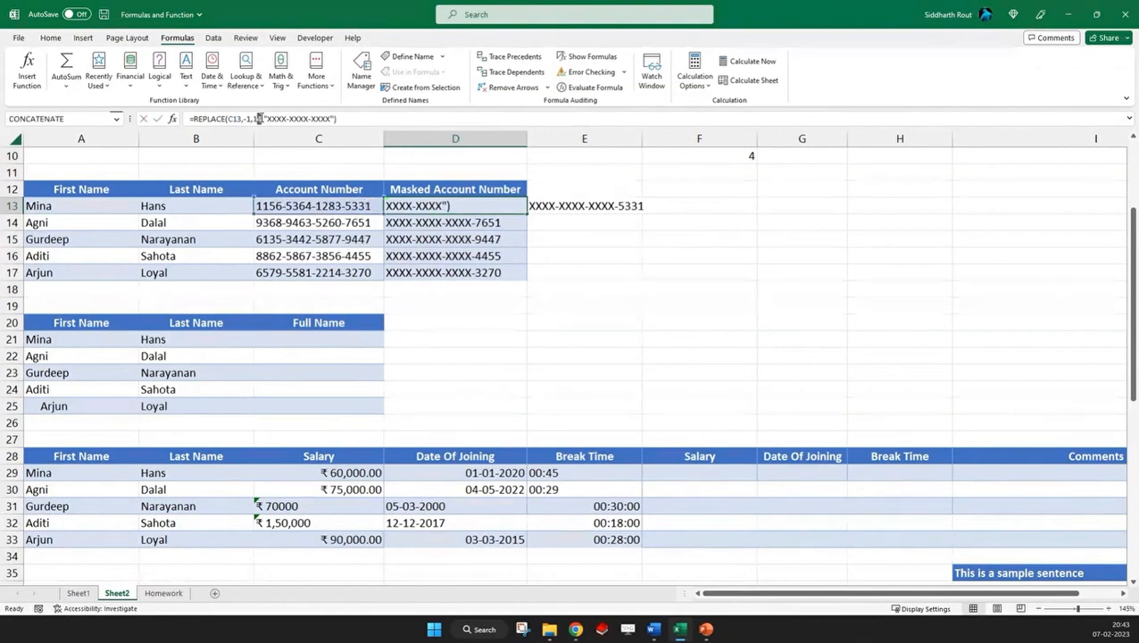
pyautogui.moveTo(250, 118); pyautogui.dragTo(259, 119)
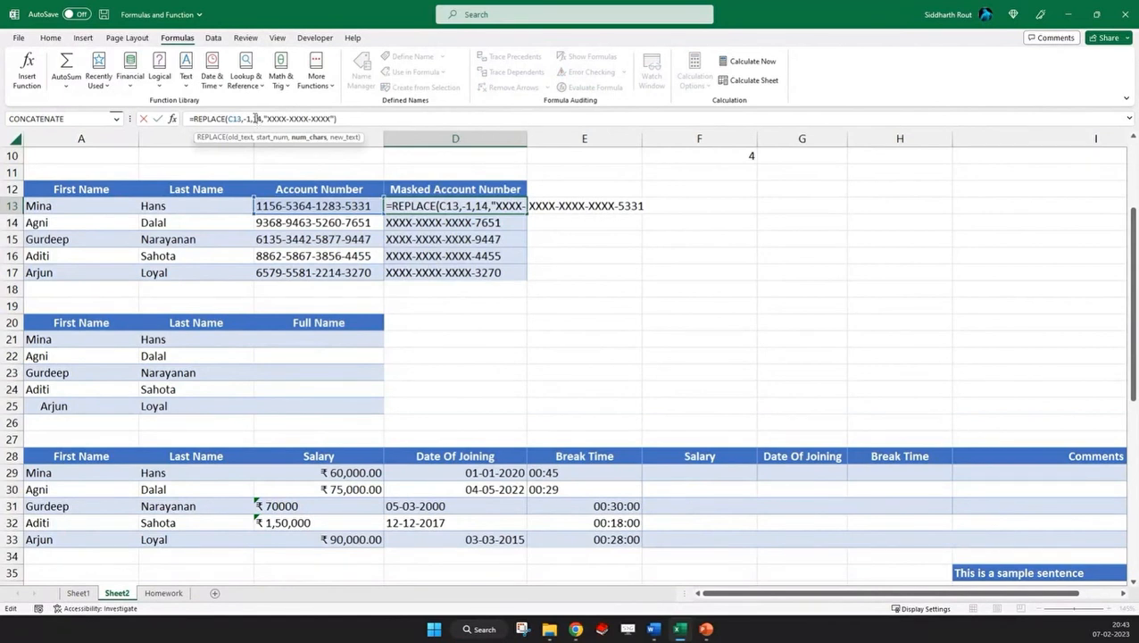
pyautogui.moveTo(253, 119); pyautogui.dragTo(262, 118)
pyautogui.hotkey('ctrl', 'Return')
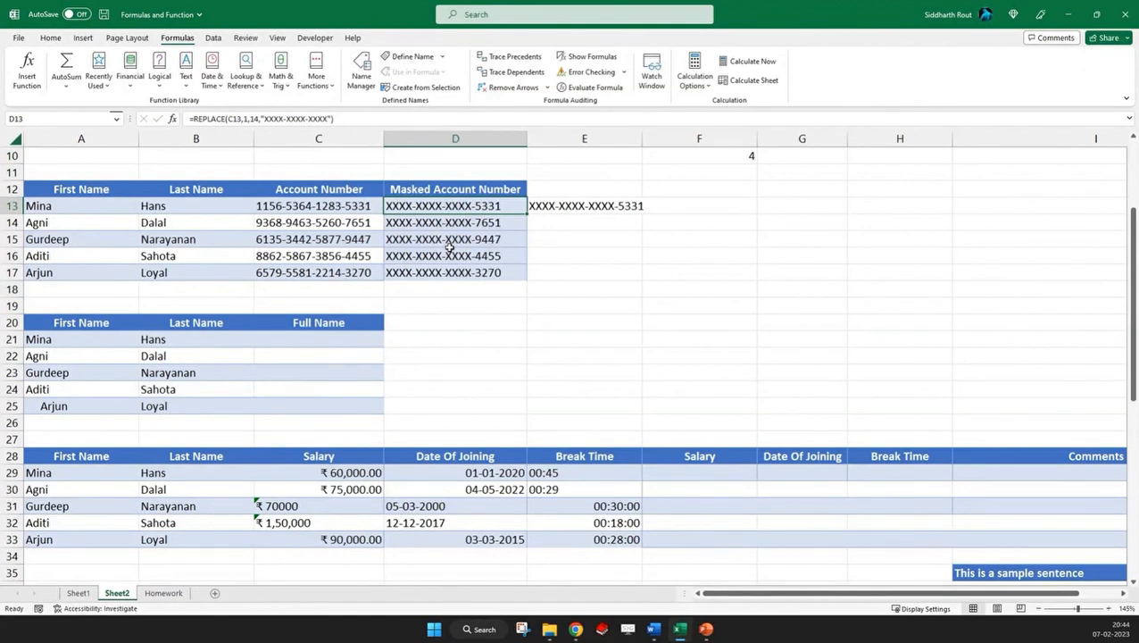
# Enter =CONCATENATE(E2,F2) in cell E18 to join the first and last name from the cleaned table
pyautogui.hotkey('alt', 'Tab')
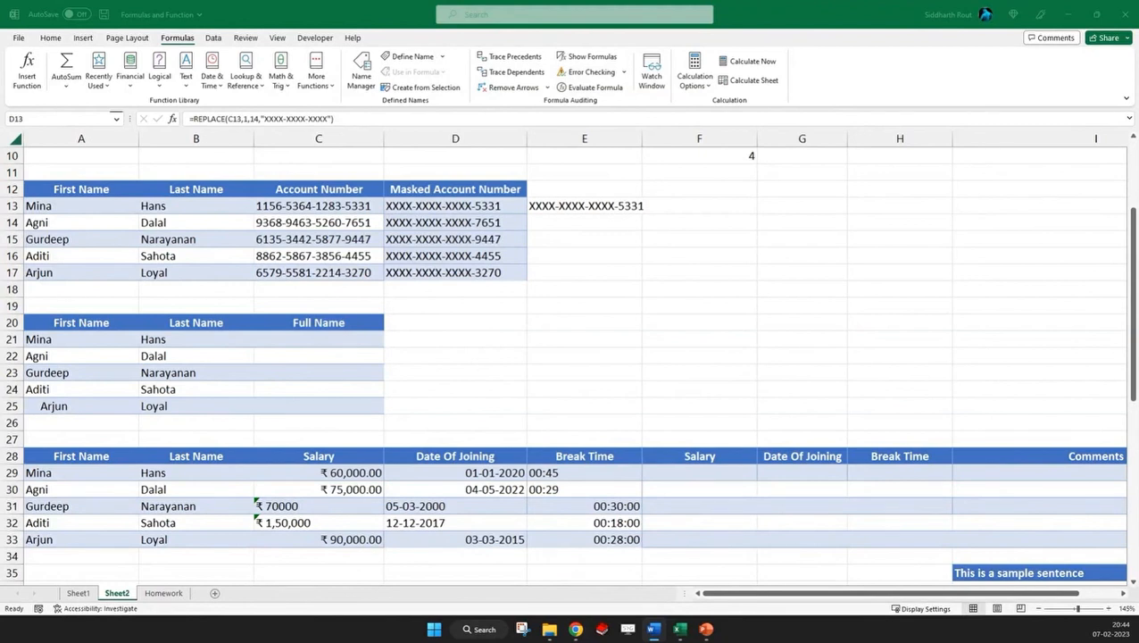
pyautogui.click(588, 295)
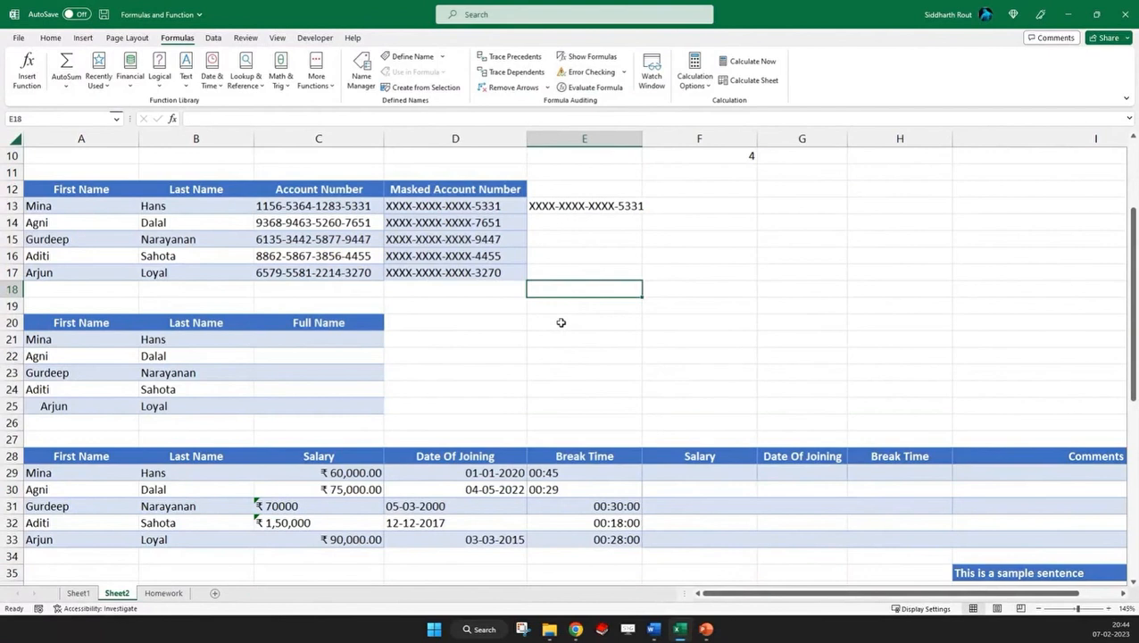
pyautogui.write('=CON')
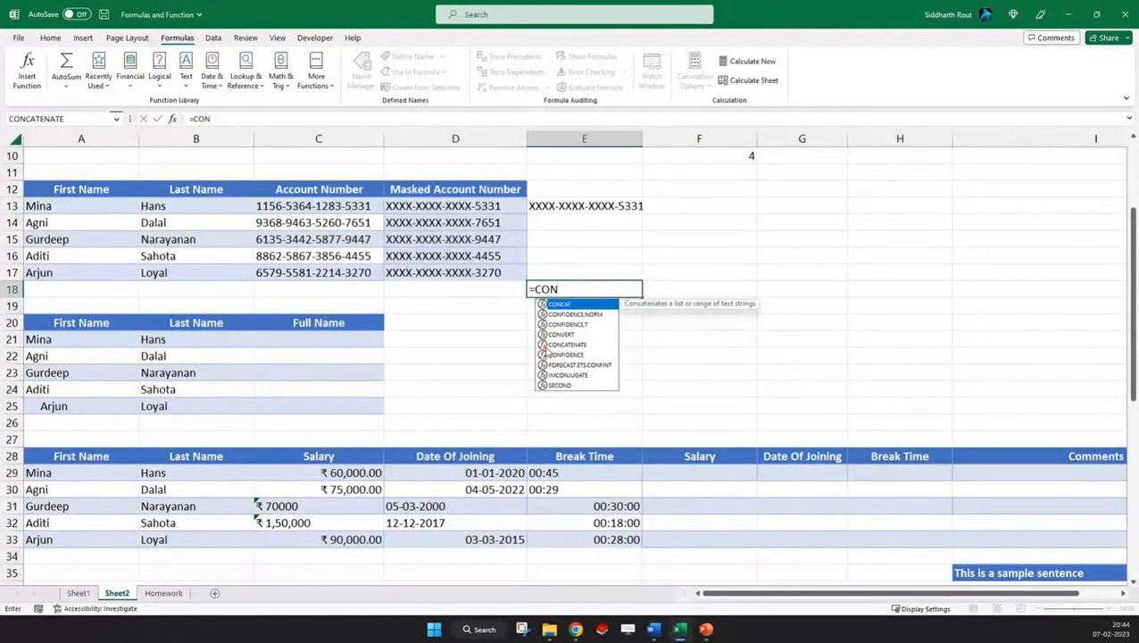
pyautogui.press('Down')
pyautogui.press('Down')
pyautogui.press('Down')
pyautogui.press('Down')
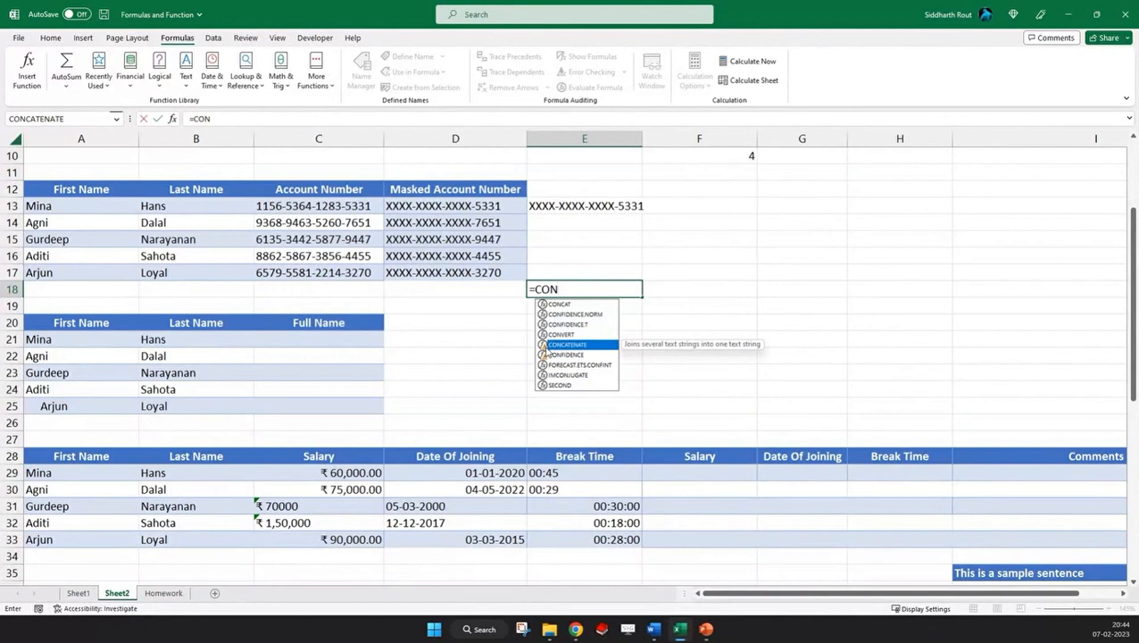
pyautogui.press('Tab')
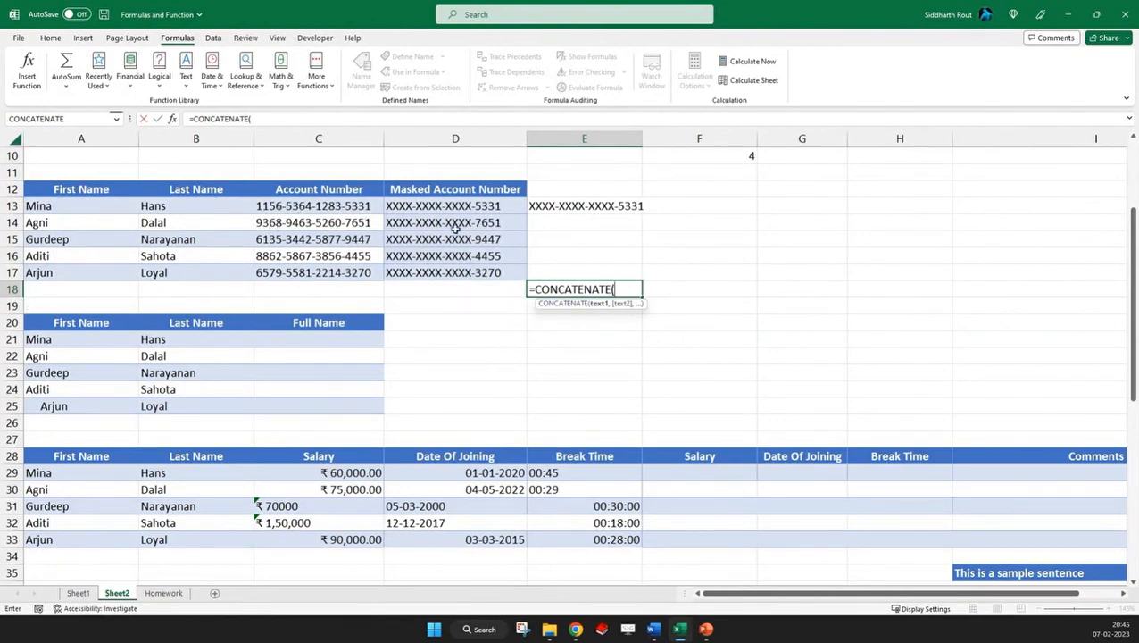
pyautogui.scroll(3, 454, 229)
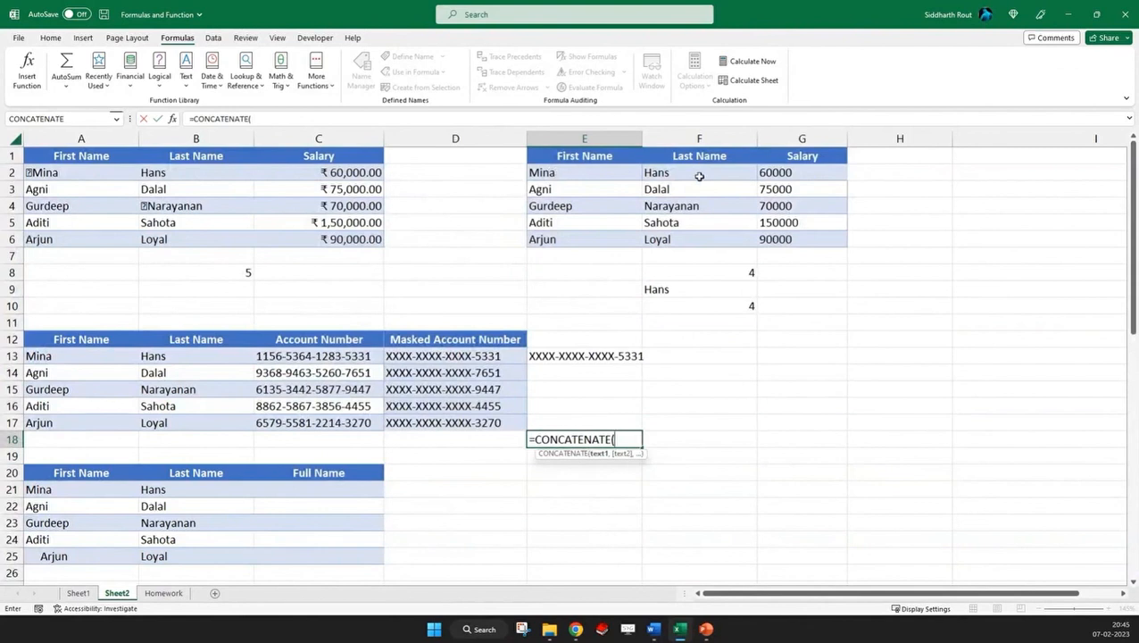
pyautogui.click(549, 172)
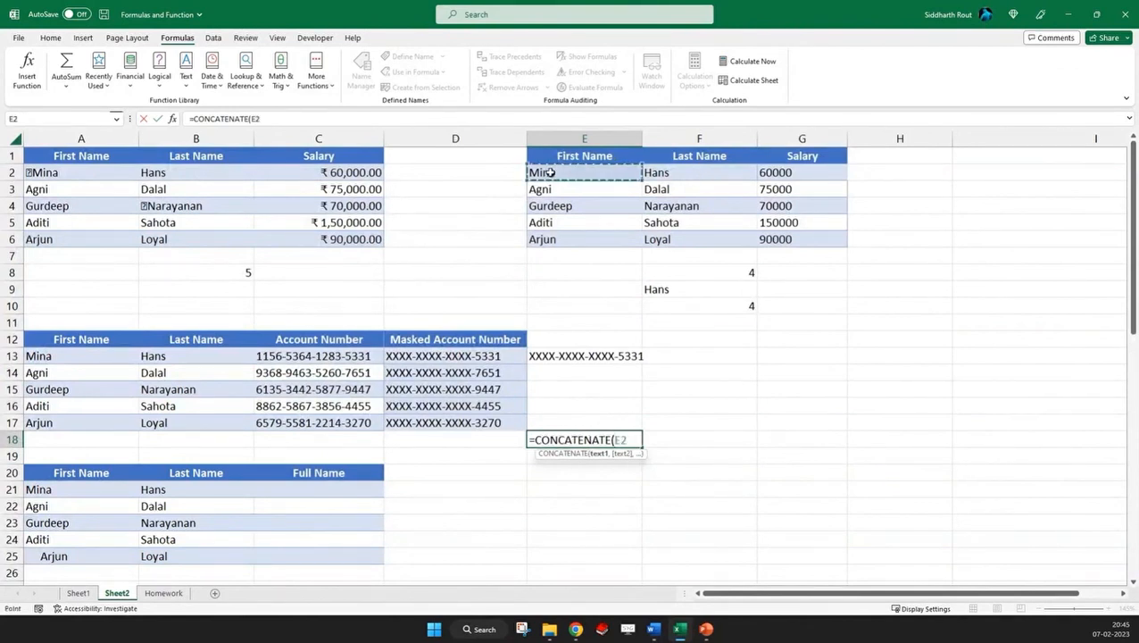
pyautogui.write(',')
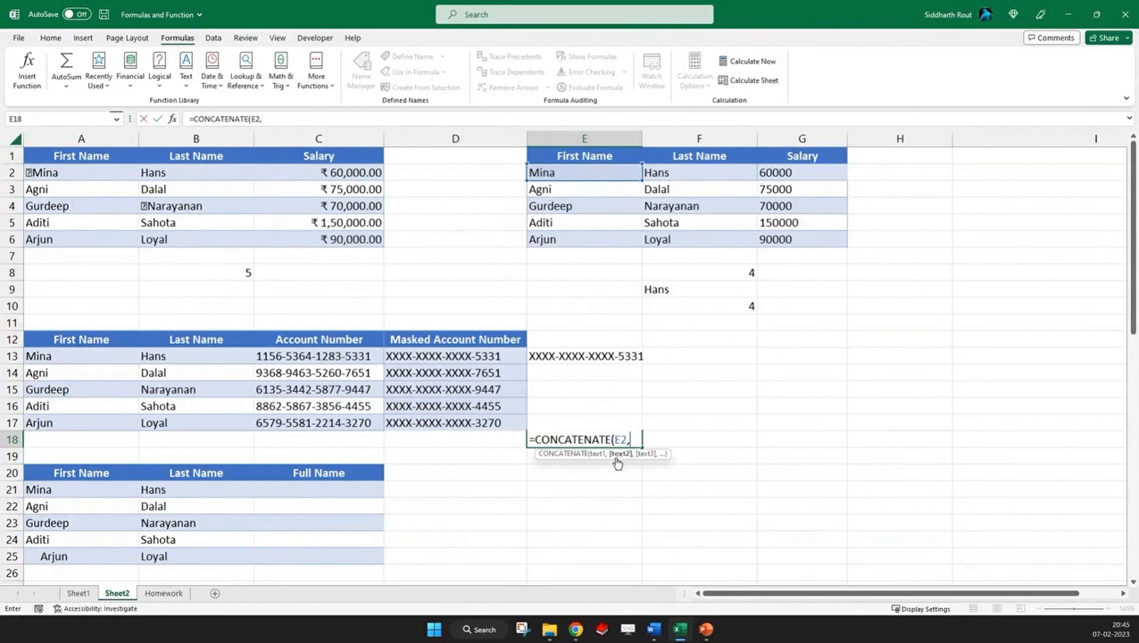
pyautogui.click(675, 172)
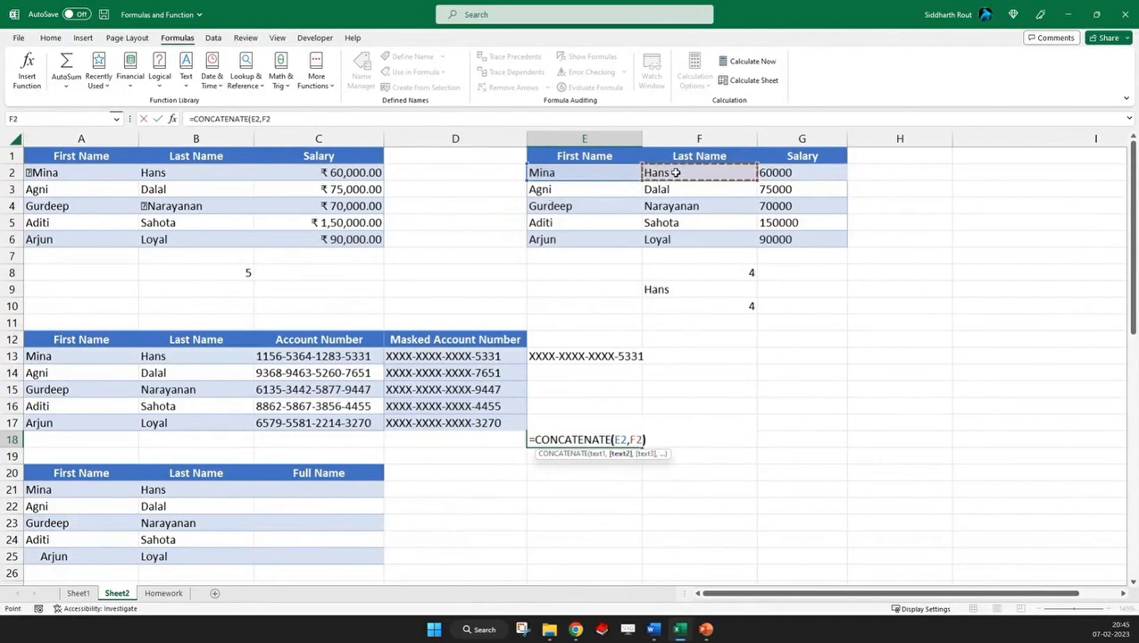
pyautogui.write(')')
pyautogui.press('Tab')
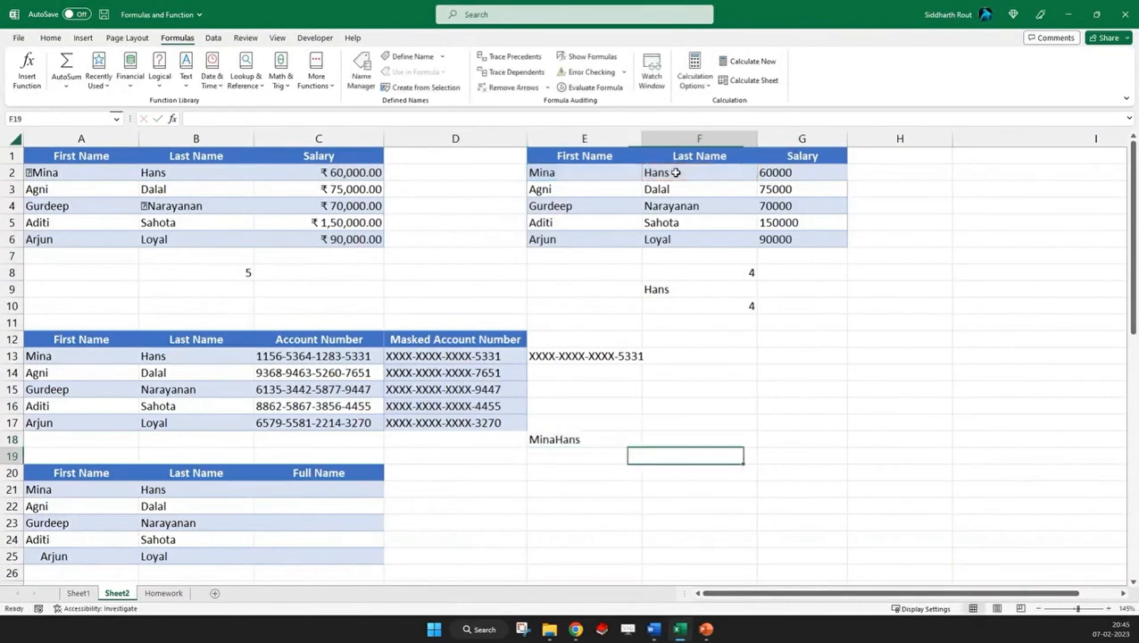
# Add a space in quotation marks between the two names, making the E18 formula =CONCATENATE(E2," ",F2)
pyautogui.press('Left')
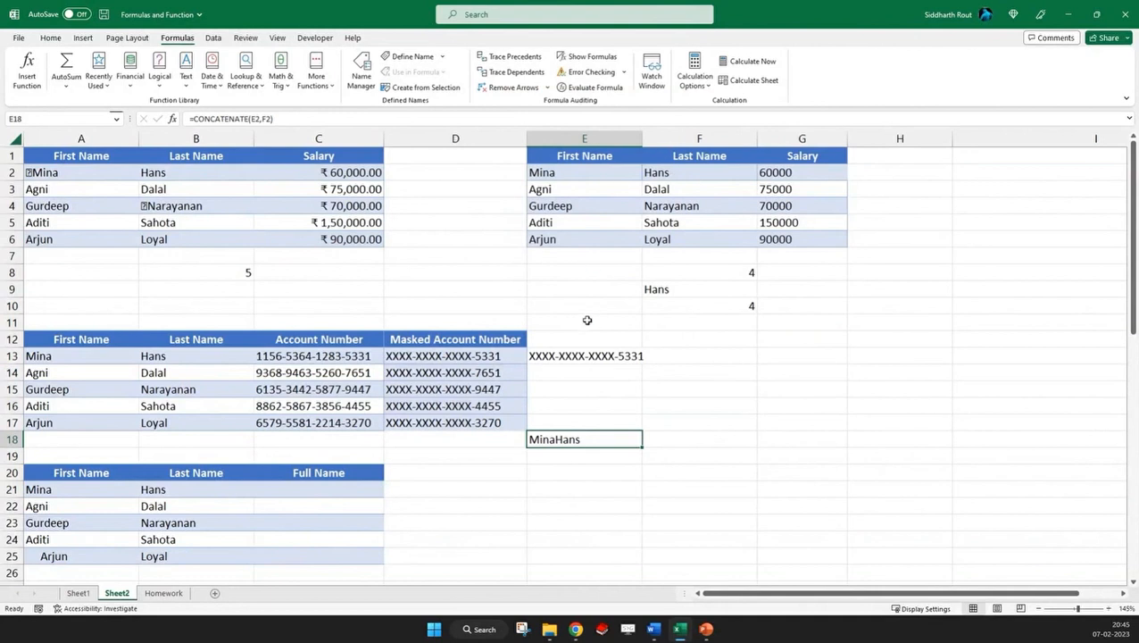
pyautogui.click(230, 125)
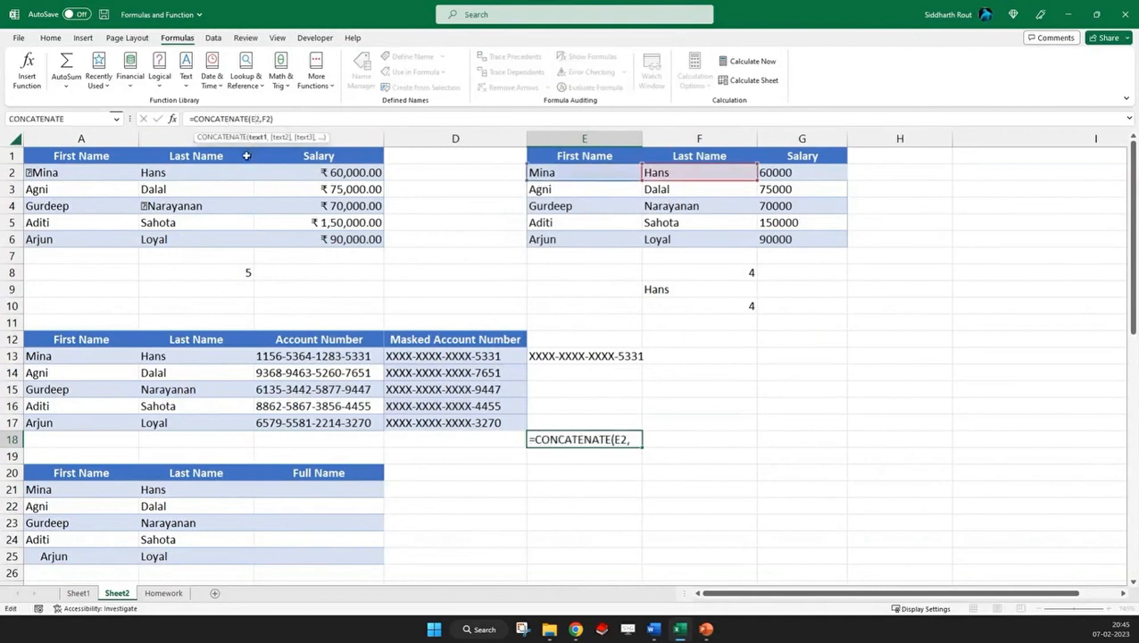
pyautogui.click(260, 119)
pyautogui.write('" "')
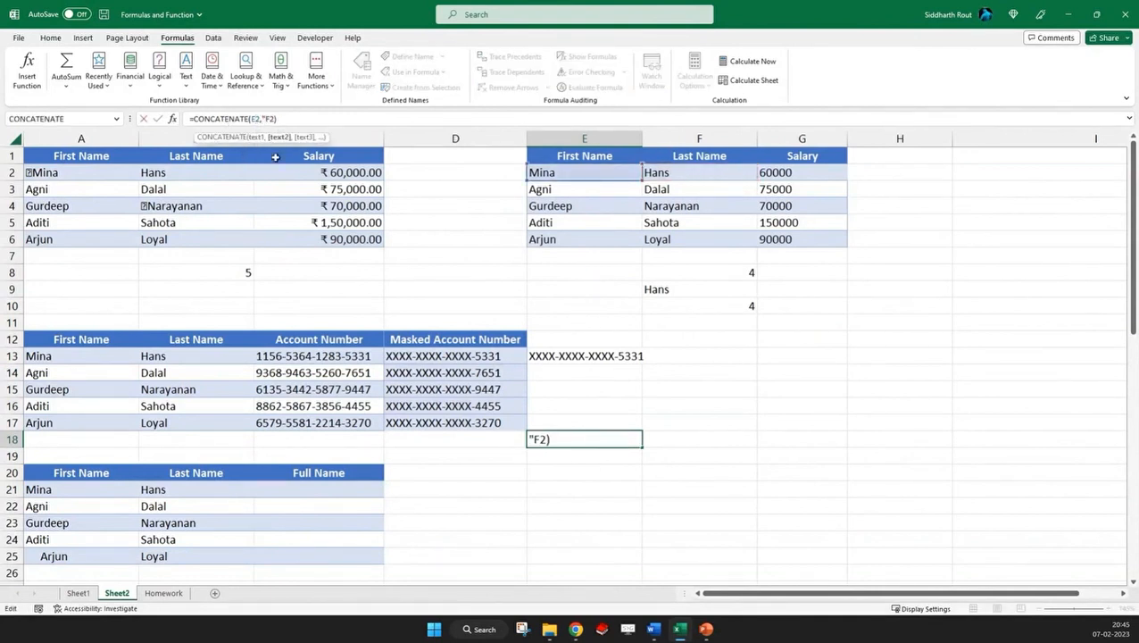
pyautogui.write(',')
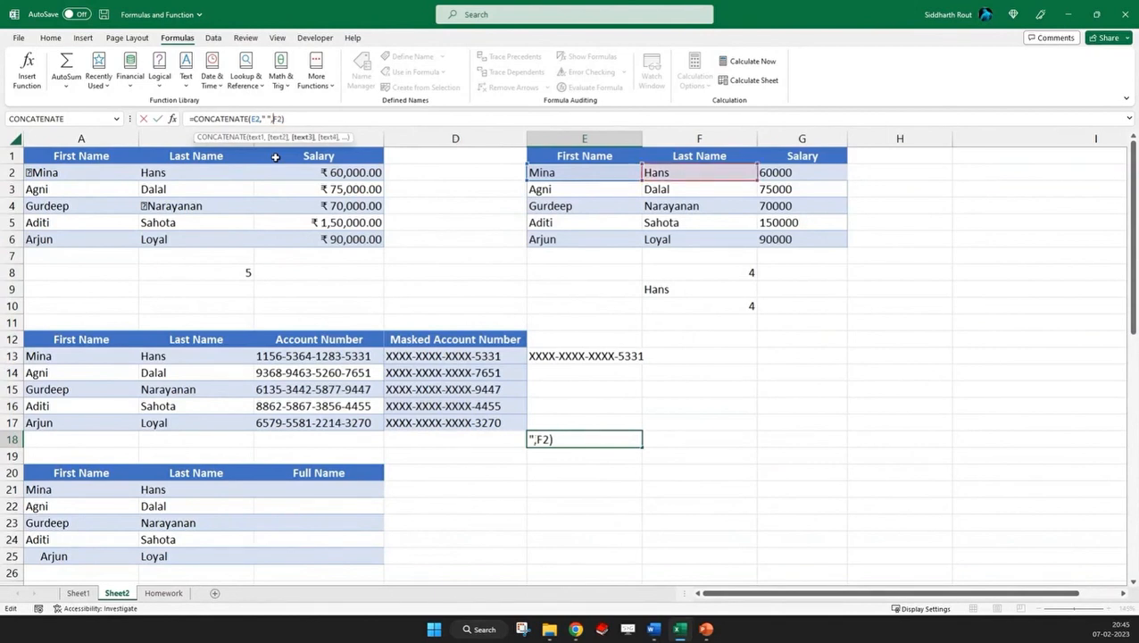
pyautogui.press('Return')
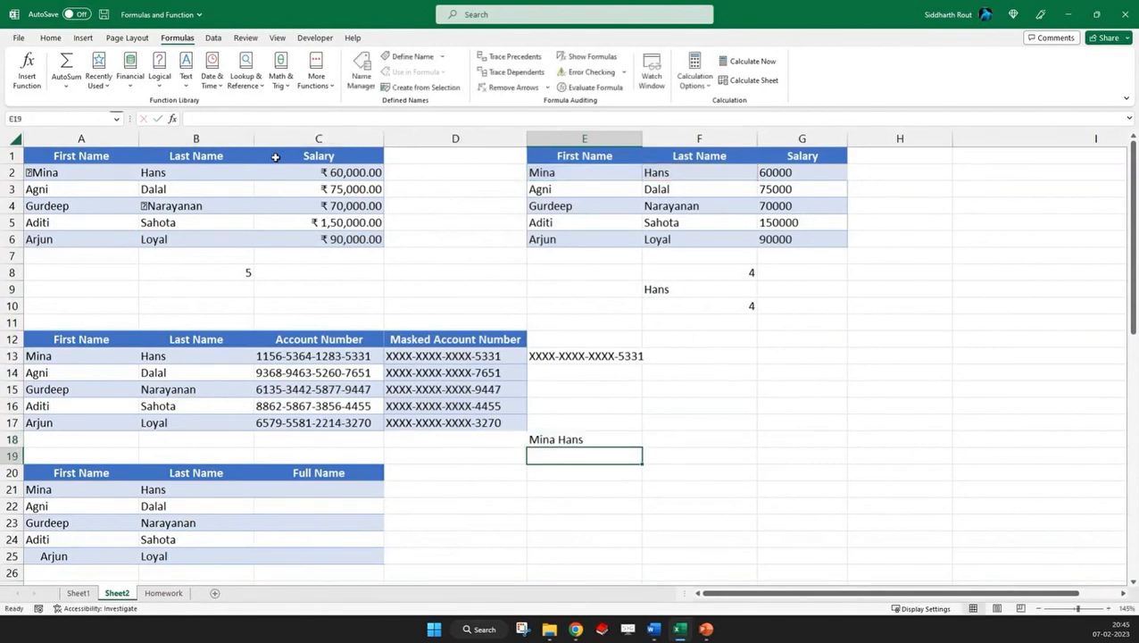
pyautogui.press('Up')
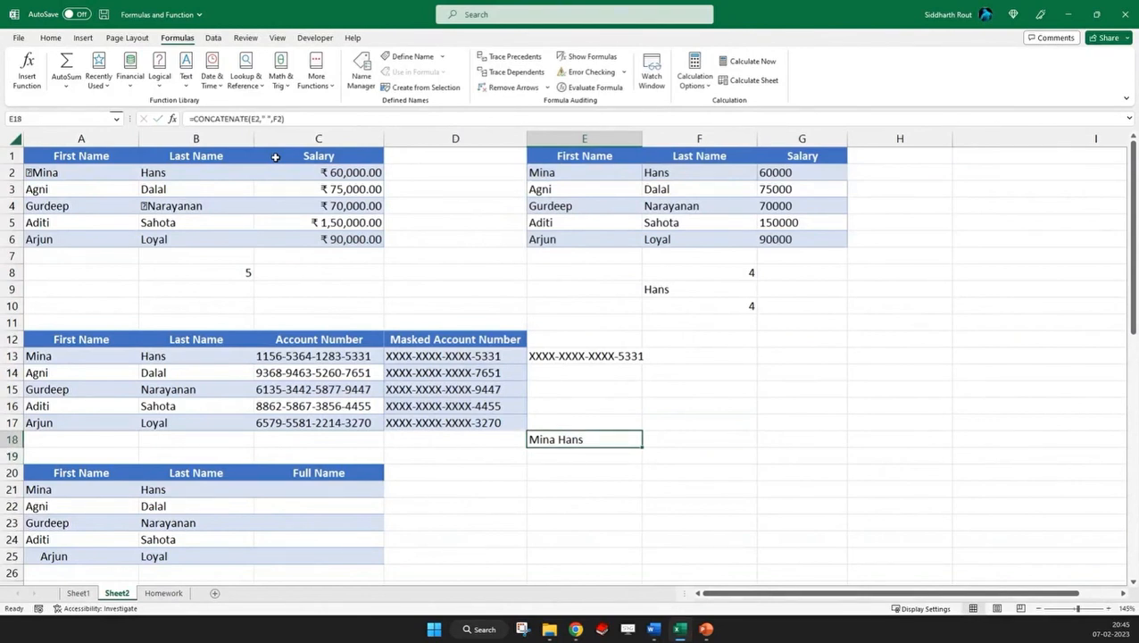
# Change the function in E18 from CONCATENATE to CONCAT, keeping the same arguments
pyautogui.click(570, 455)
pyautogui.click(585, 439)
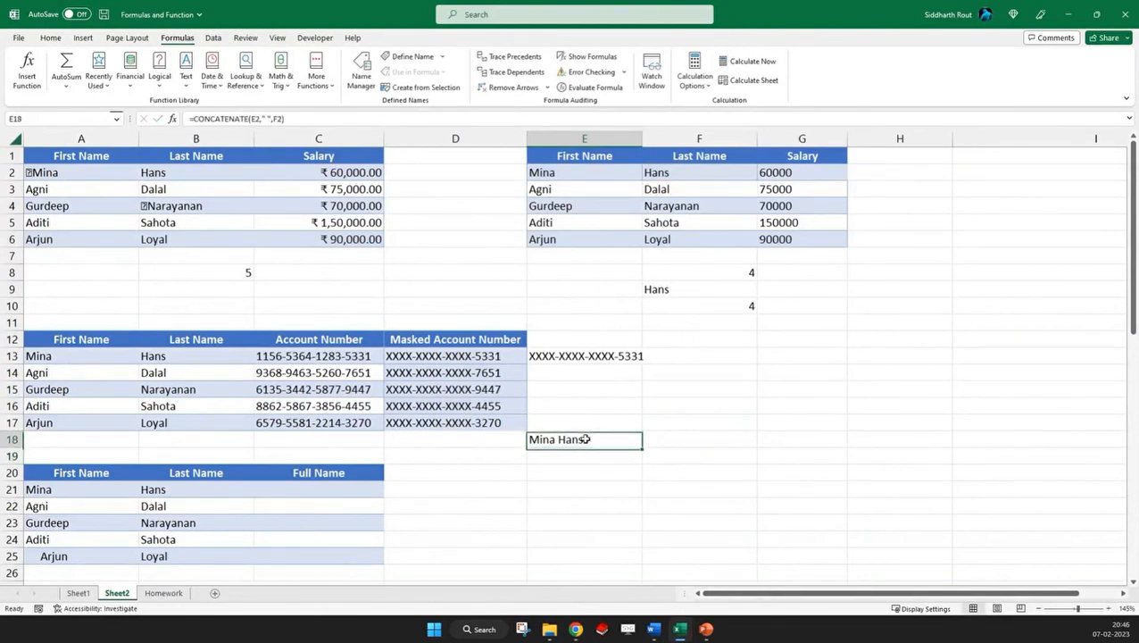
pyautogui.moveTo(224, 119); pyautogui.dragTo(248, 118)
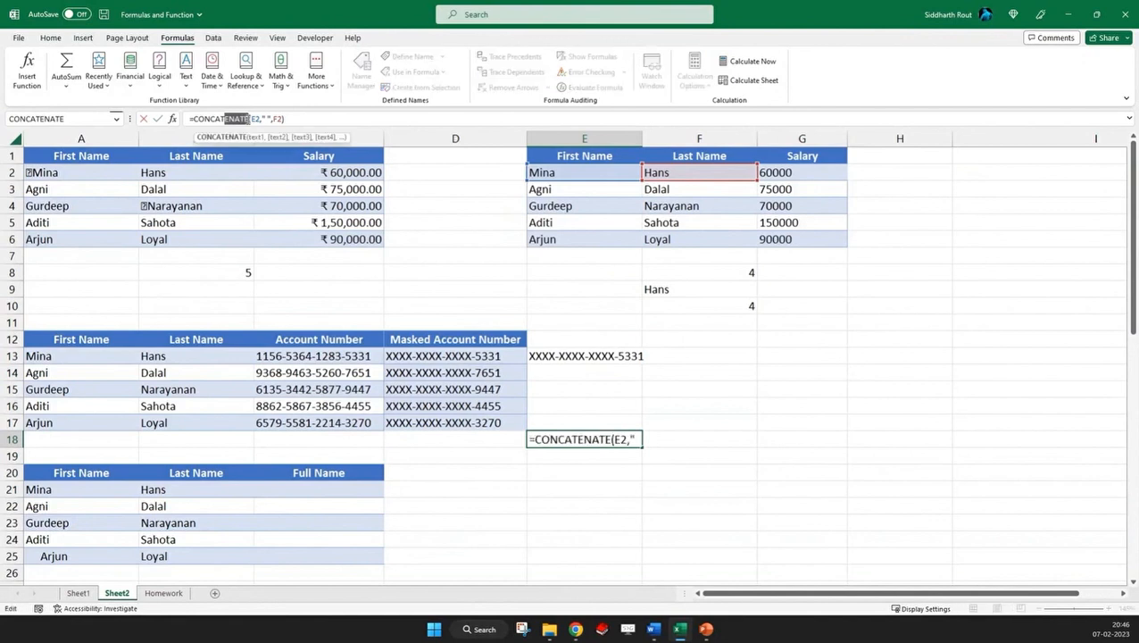
pyautogui.press('BackSpace')
pyautogui.hotkey('ctrl', 'Return')
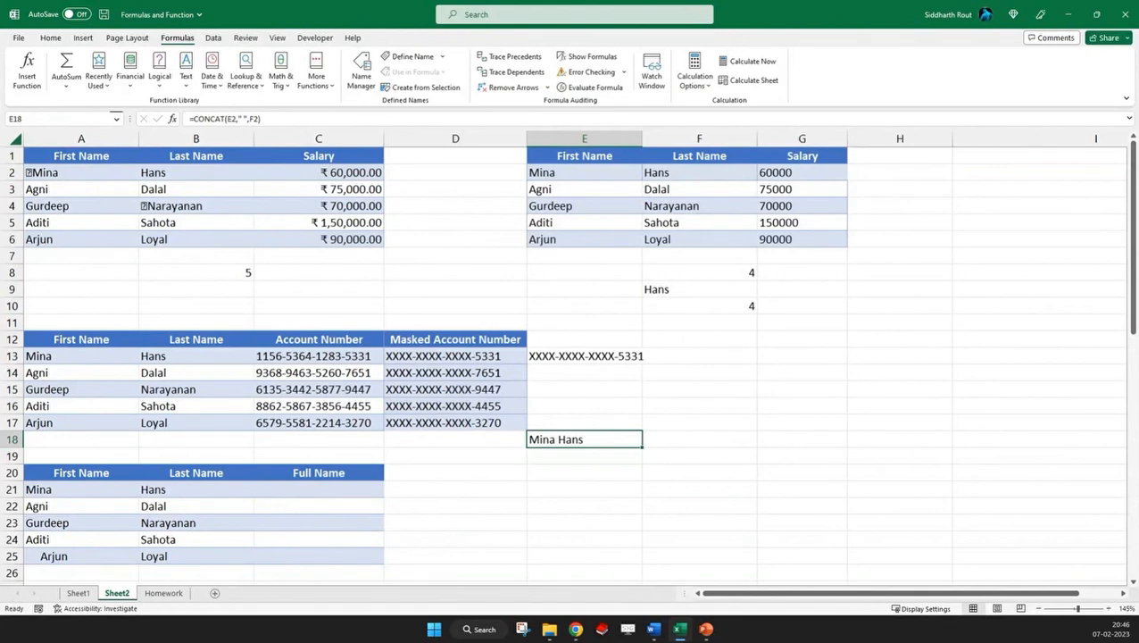
# Join the first and last name with ampersands in Full Name cell C21, using =A21 & " " & B21
pyautogui.scroll(-1, 207, 391)
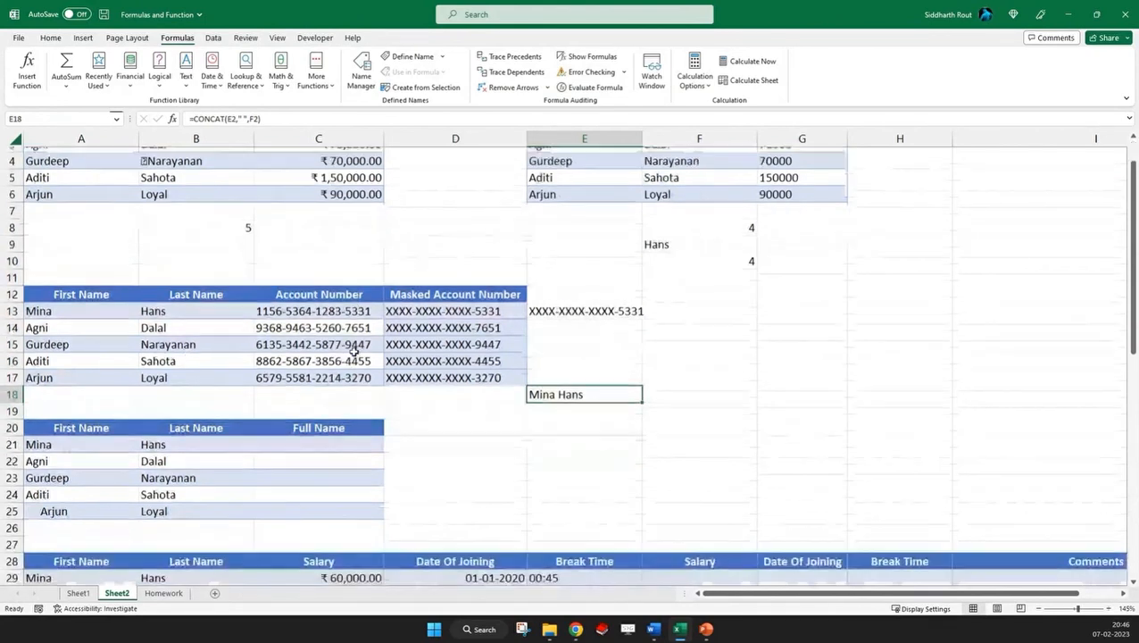
pyautogui.click(301, 441)
pyautogui.click(564, 395)
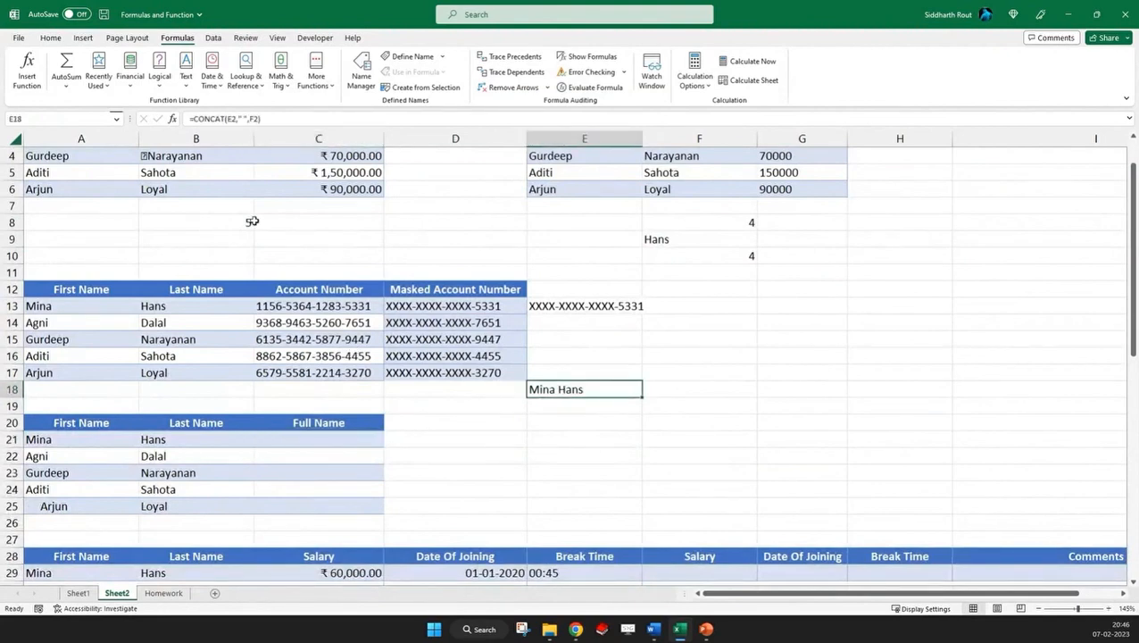
pyautogui.click(293, 434)
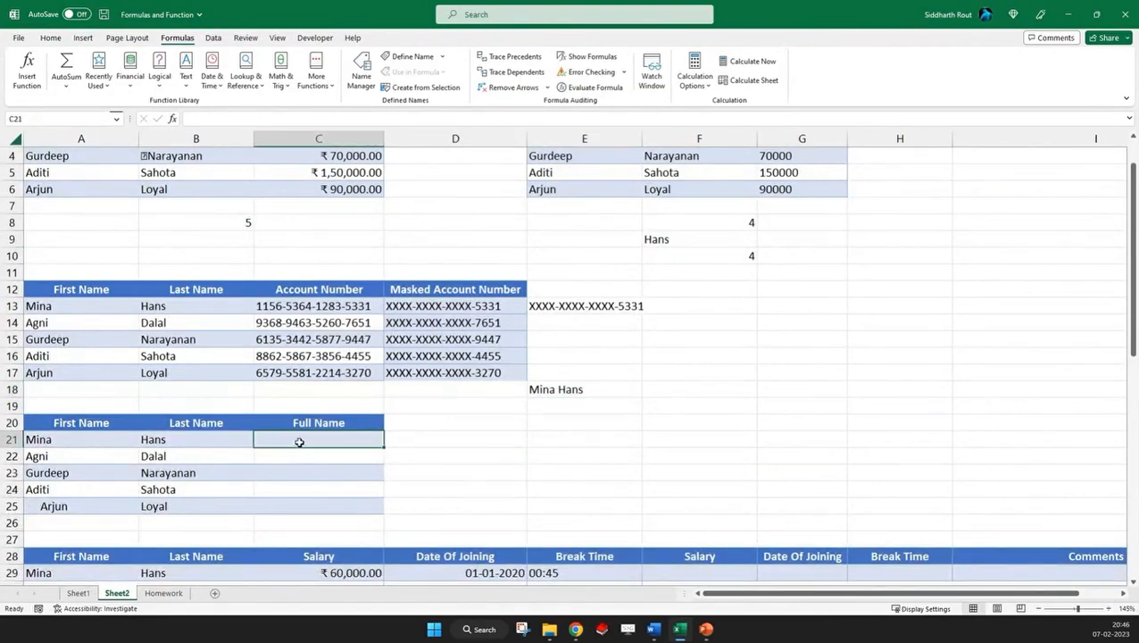
pyautogui.scroll(-4, 295, 451)
pyautogui.write('=')
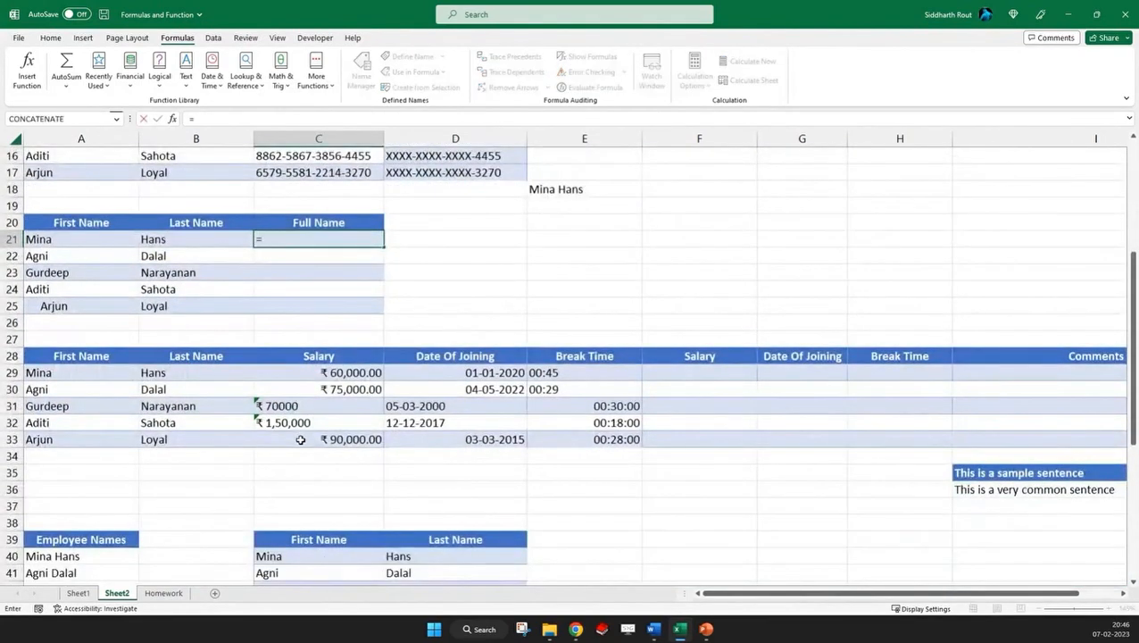
pyautogui.click(107, 239)
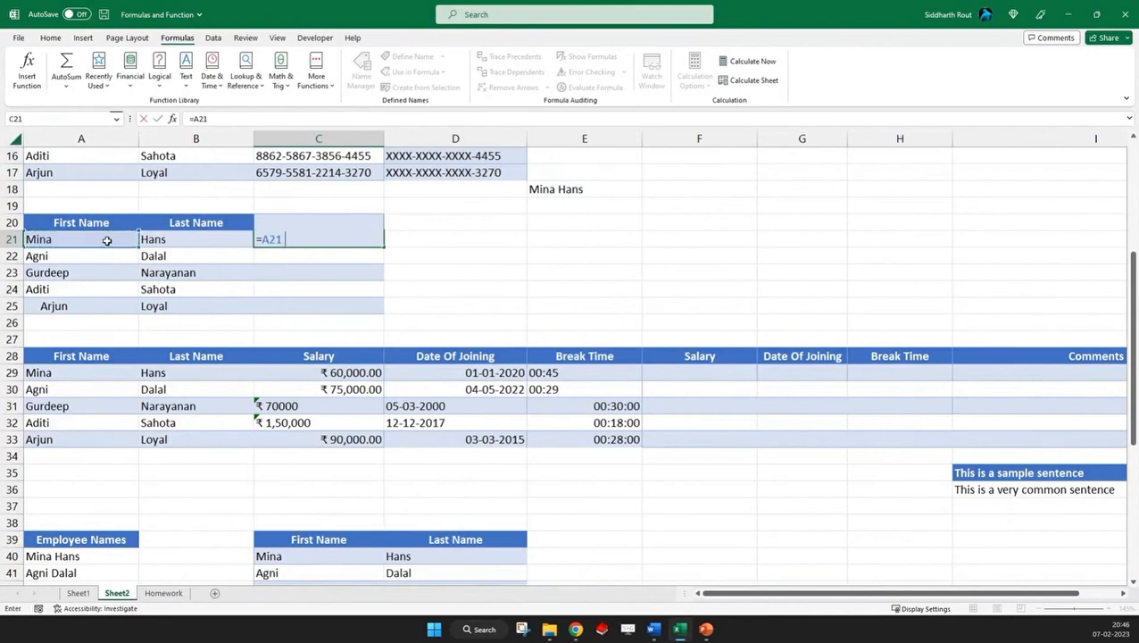
pyautogui.write('& " " &')
pyautogui.click(156, 239)
pyautogui.press('Return')
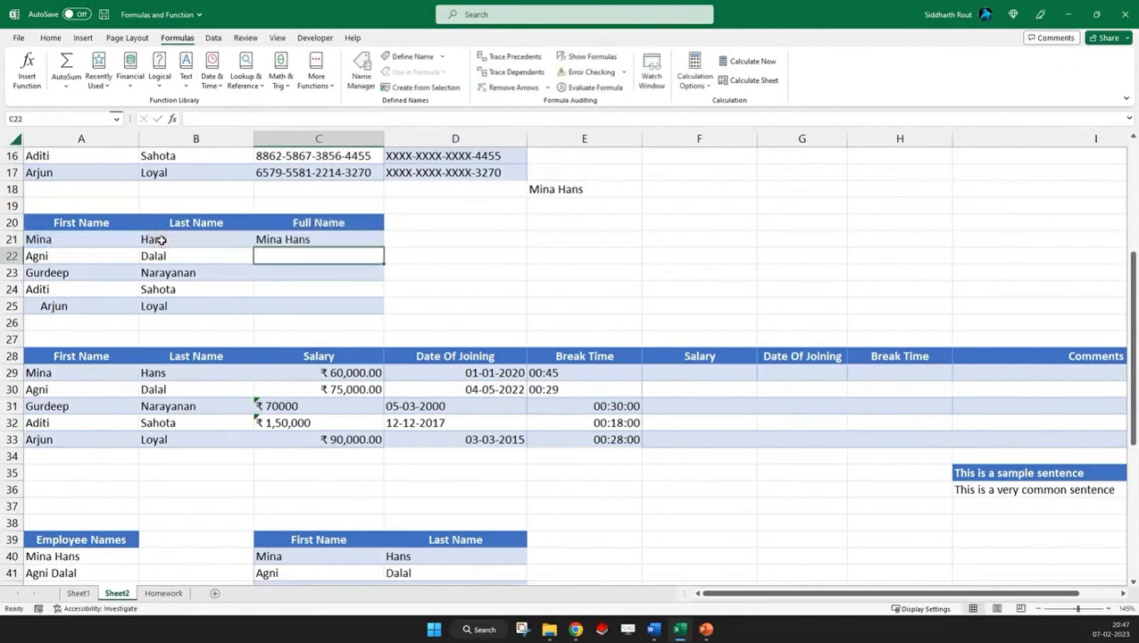
# Fill the full-name formula from C21 down to C25 without formatting
pyautogui.press('Up')
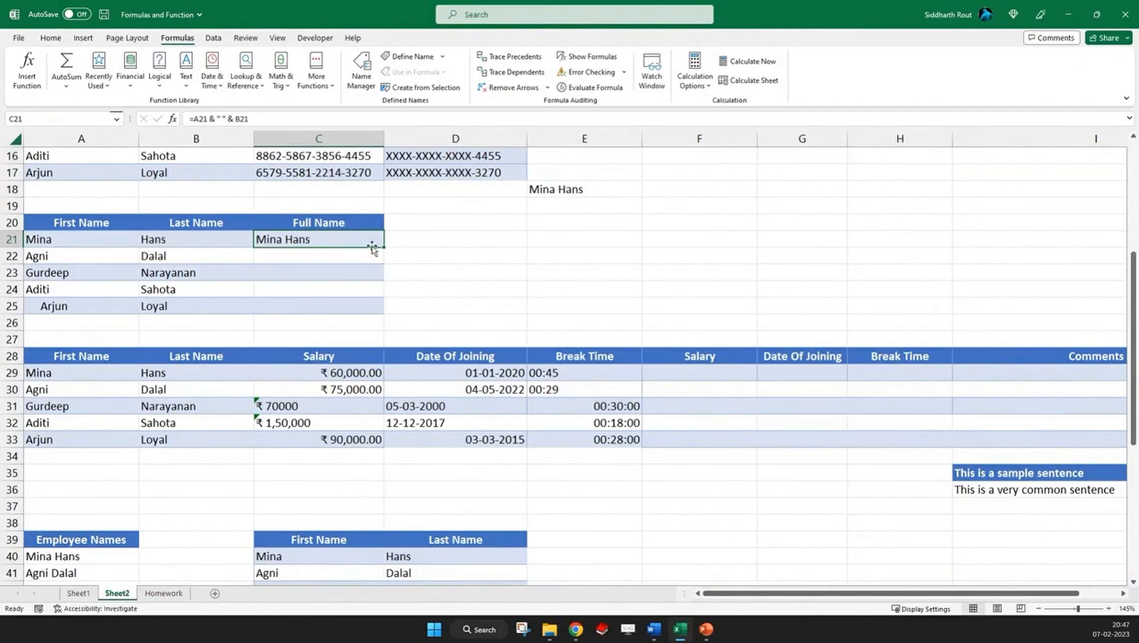
pyautogui.moveTo(383, 247); pyautogui.dragTo(379, 314)
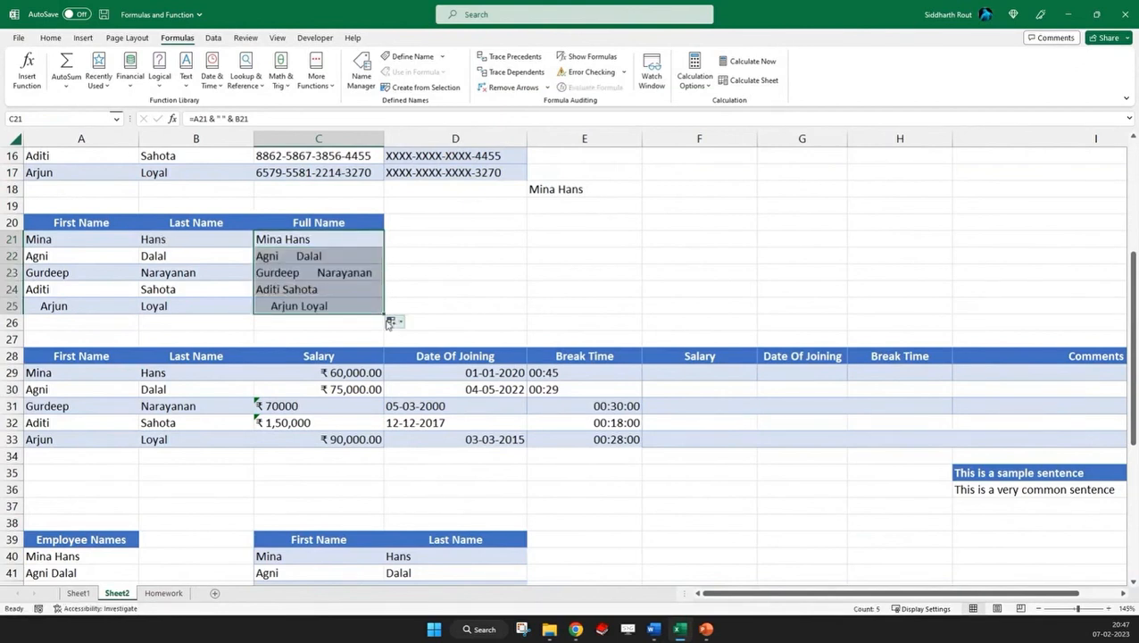
pyautogui.click(393, 321)
pyautogui.click(414, 365)
pyautogui.click(465, 255)
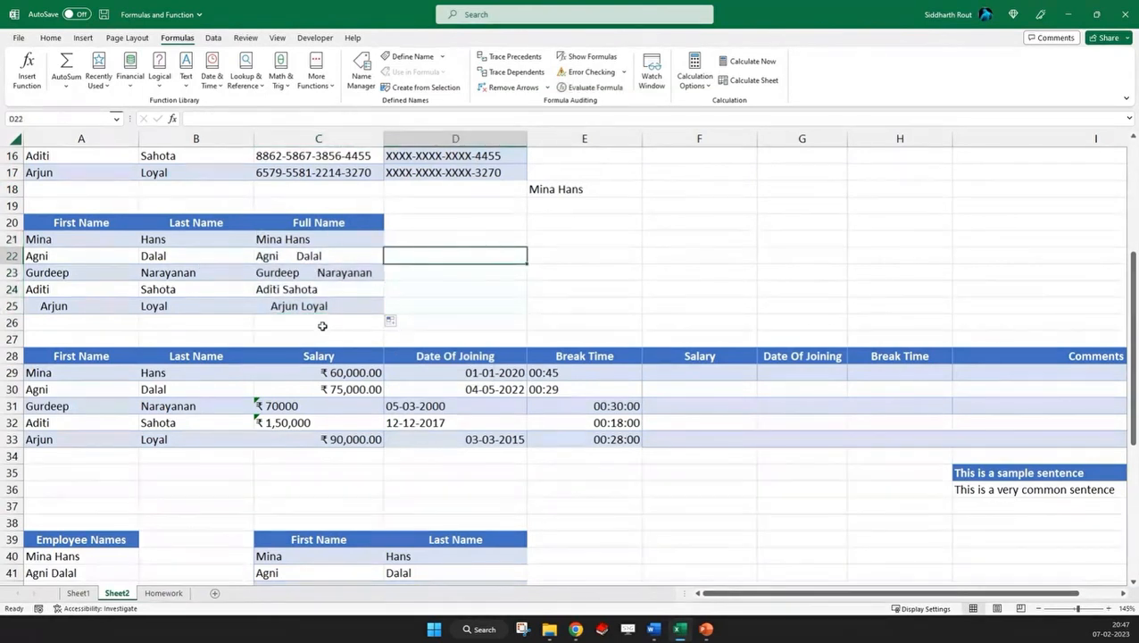
# Examine the spacing of the joined names in C21:C25 and the formula behind them
pyautogui.click(282, 239)
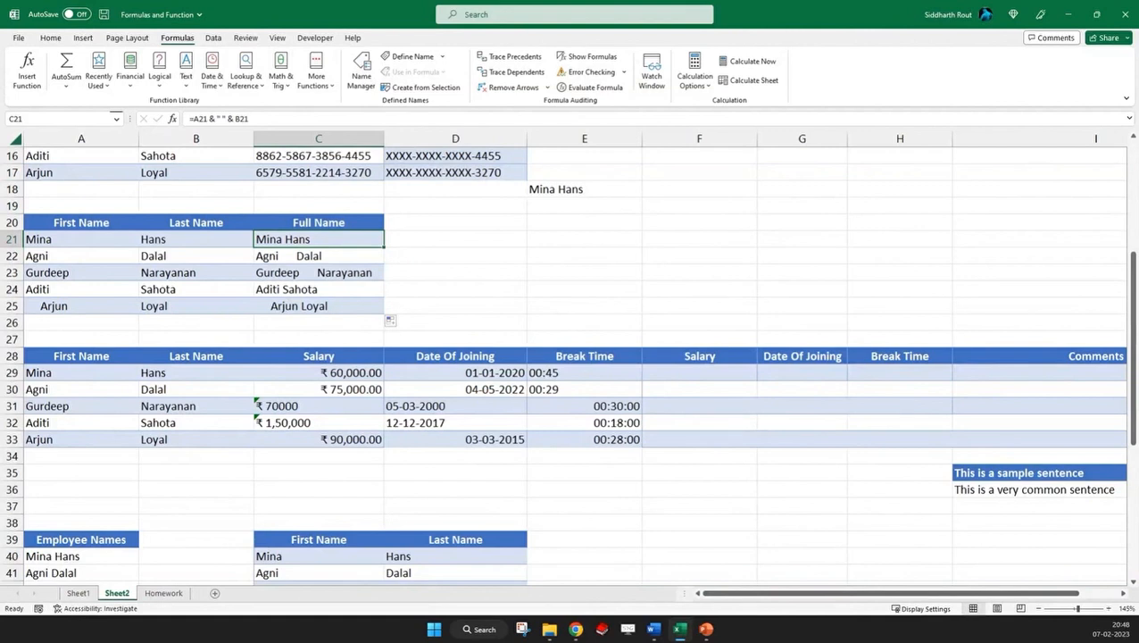
pyautogui.hotkey('shift', 'Down')
pyautogui.hotkey('shift', 'Down')
pyautogui.hotkey('shift', 'Down')
pyautogui.hotkey('shift', 'Down')
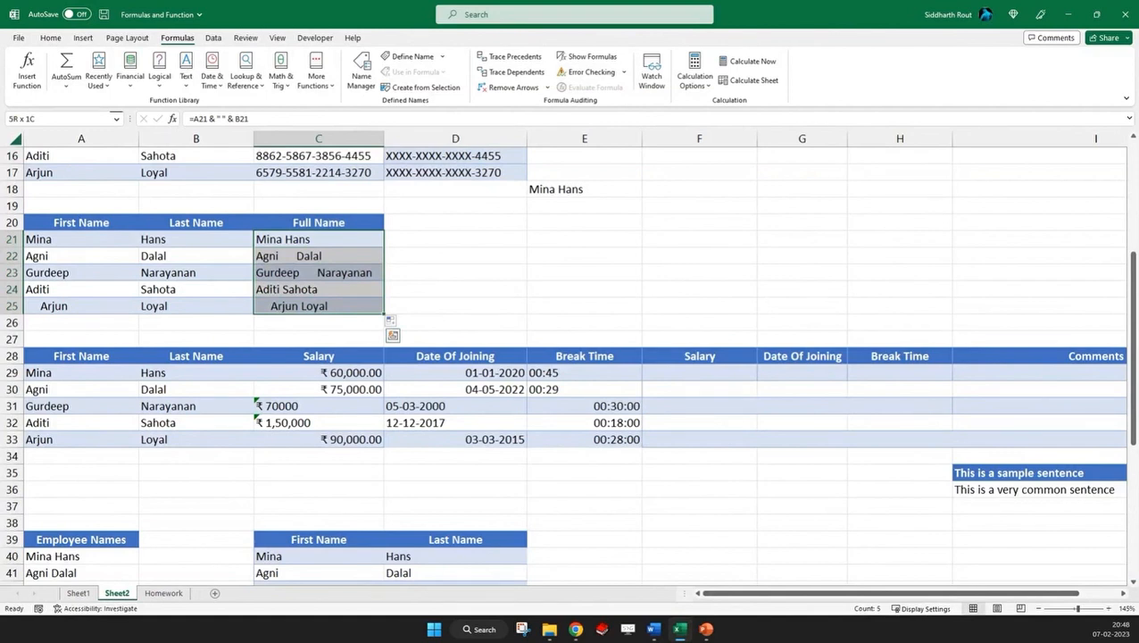
pyautogui.press('Up')
pyautogui.press('Right')
pyautogui.press('Right')
pyautogui.press('Down')
pyautogui.press('Down')
# Enter =TRIM(A21) in cell D21 to strip extra spaces from the first name
pyautogui.press('Left')
pyautogui.press('Up')
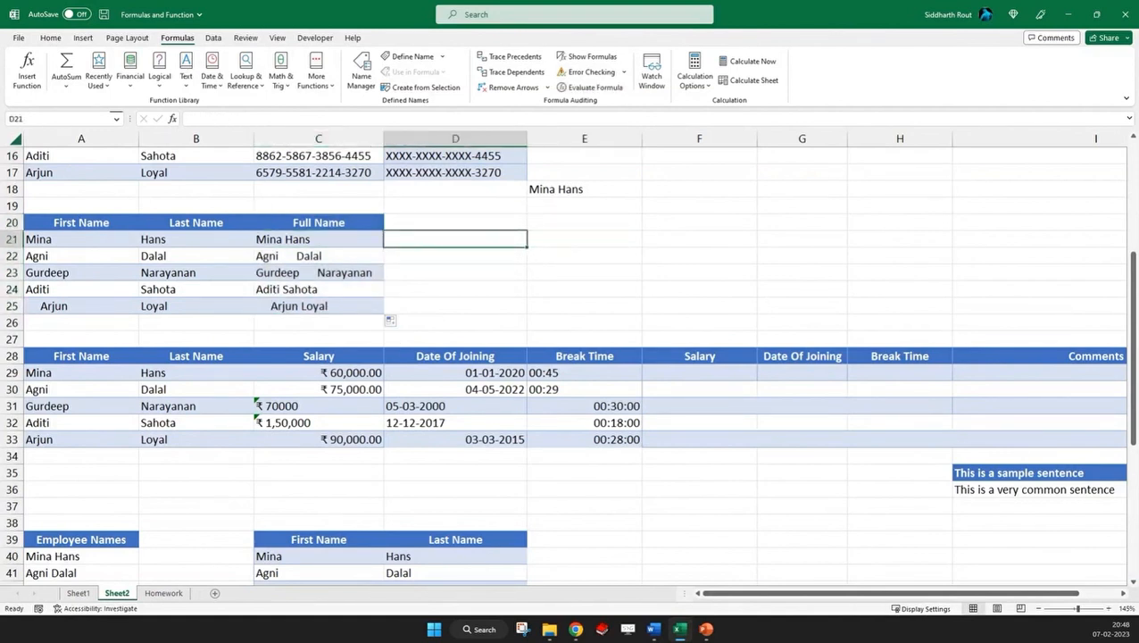
pyautogui.write('=TRIM(')
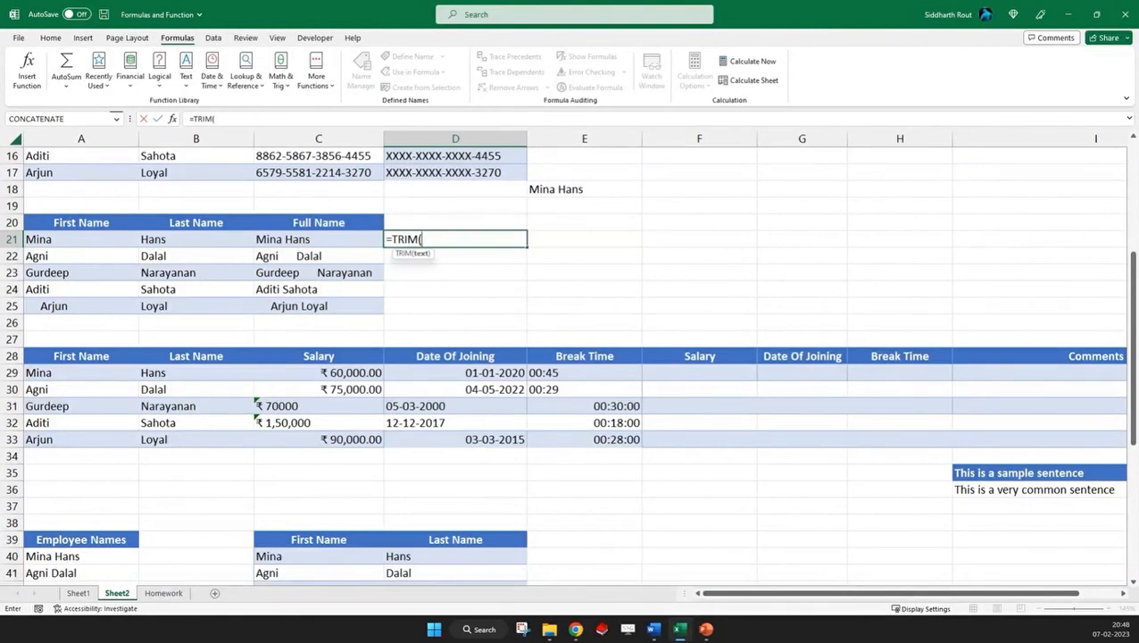
pyautogui.click(74, 239)
pyautogui.write(')')
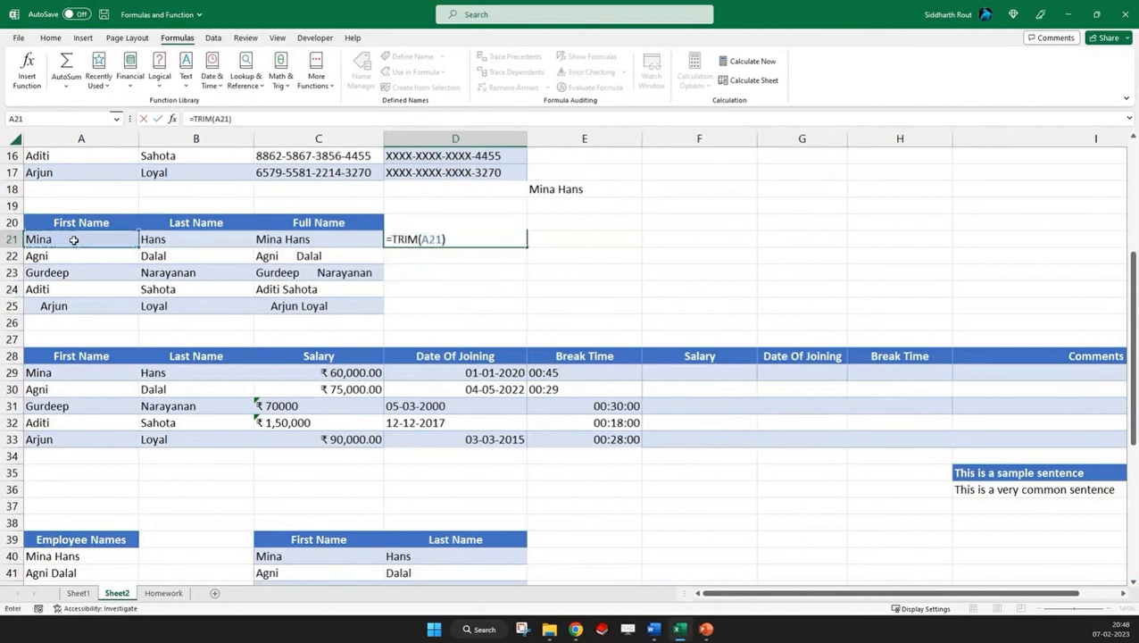
pyautogui.press('Return')
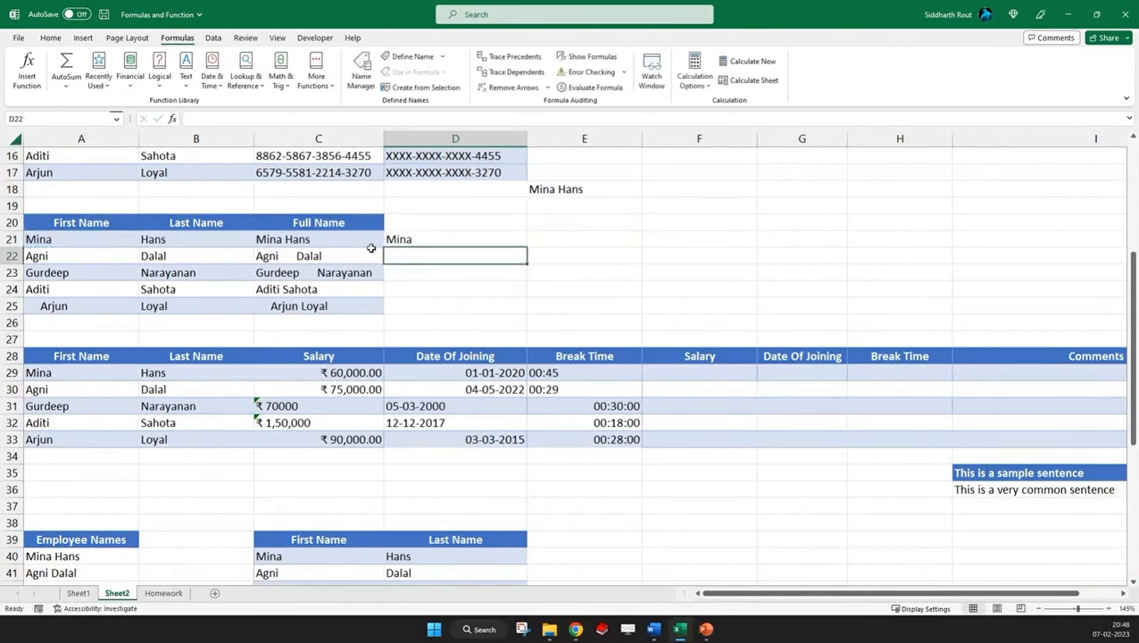
# Fill the TRIM formula from D21 across and down to cover D21:E25, and select the trimmed names
pyautogui.click(505, 238)
pyautogui.moveTo(527, 263); pyautogui.dragTo(610, 317)
pyautogui.moveTo(419, 236); pyautogui.dragTo(557, 306)
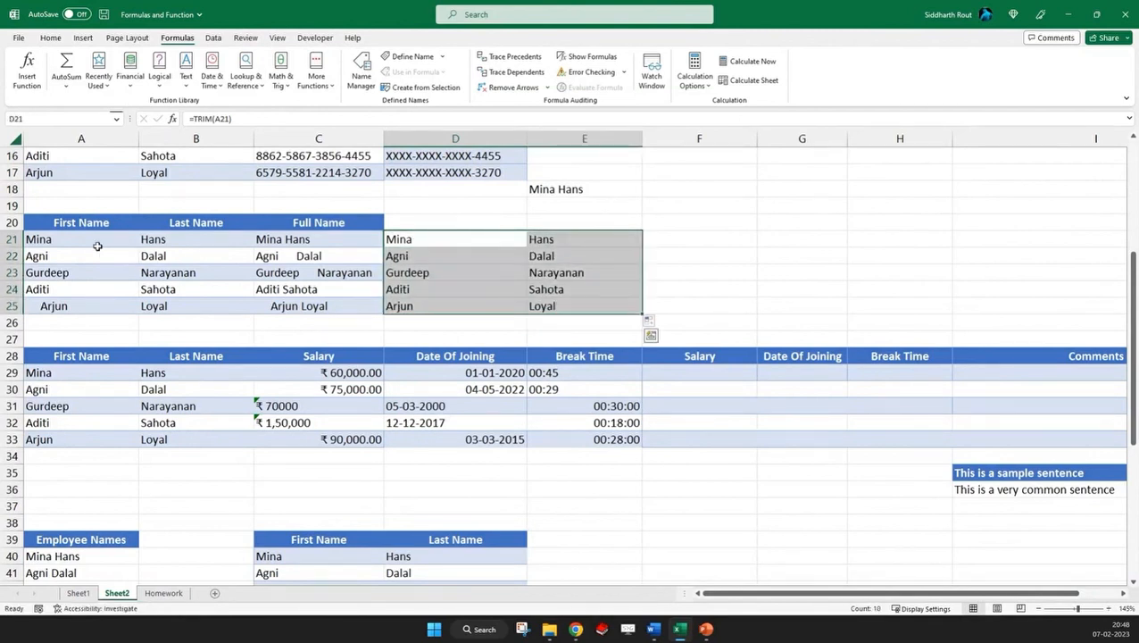
# Enter =LEN(A21) in cell F21 and fill it down to F25 to count the first names' characters
pyautogui.moveTo(41, 237); pyautogui.dragTo(153, 305)
pyautogui.moveTo(419, 238); pyautogui.dragTo(557, 306)
pyautogui.click(717, 234)
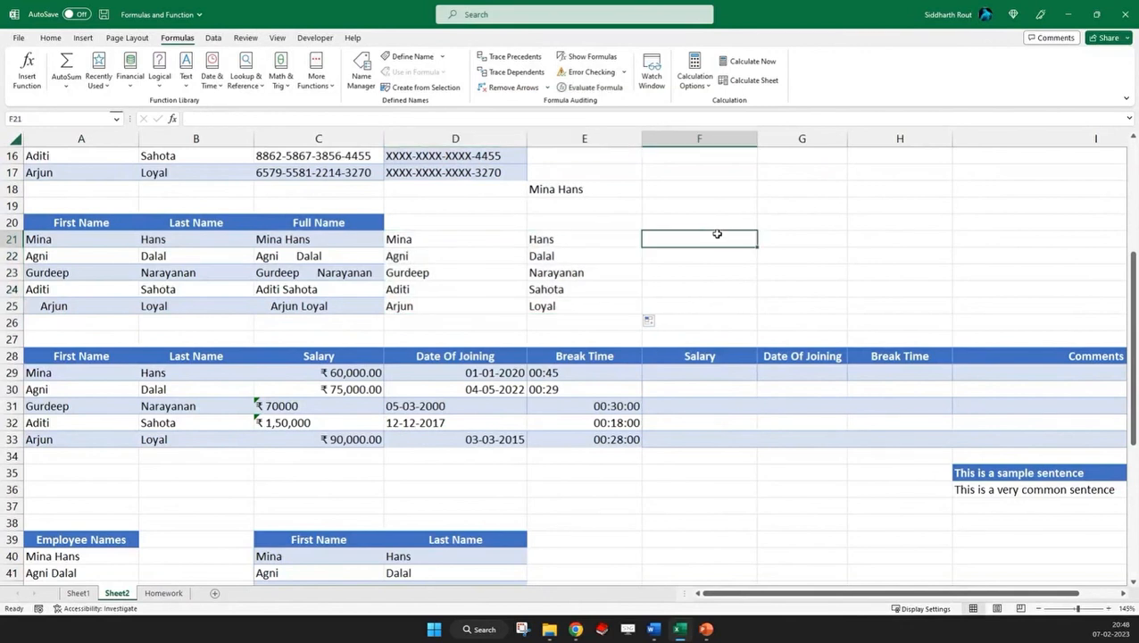
pyautogui.write('=LEN(')
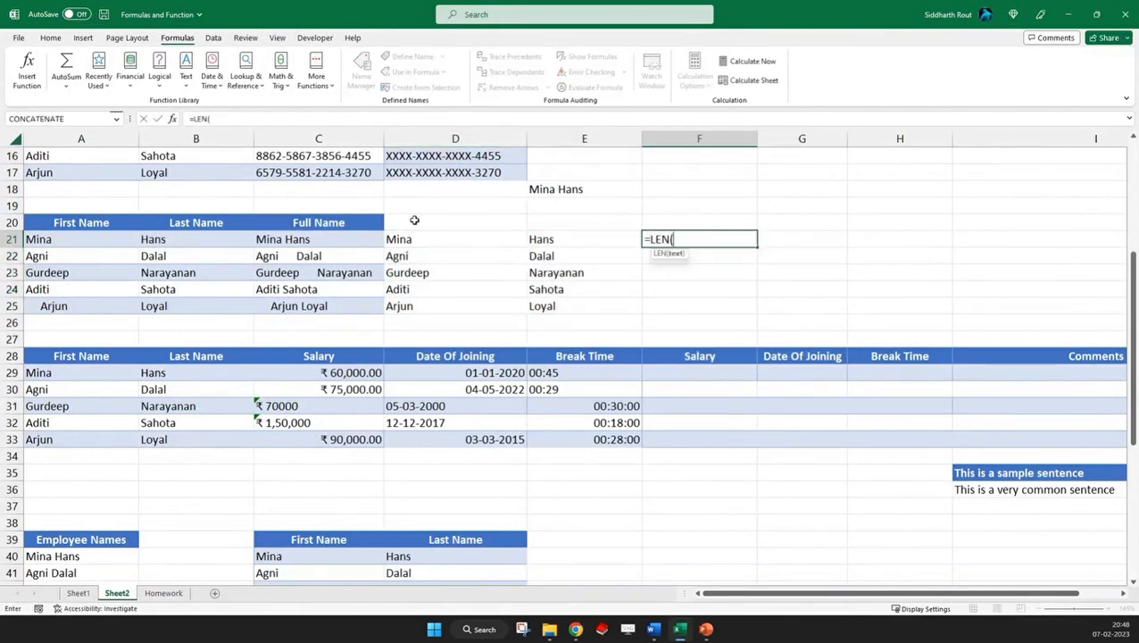
pyautogui.click(92, 240)
pyautogui.hotkey('ctrl', 'Return')
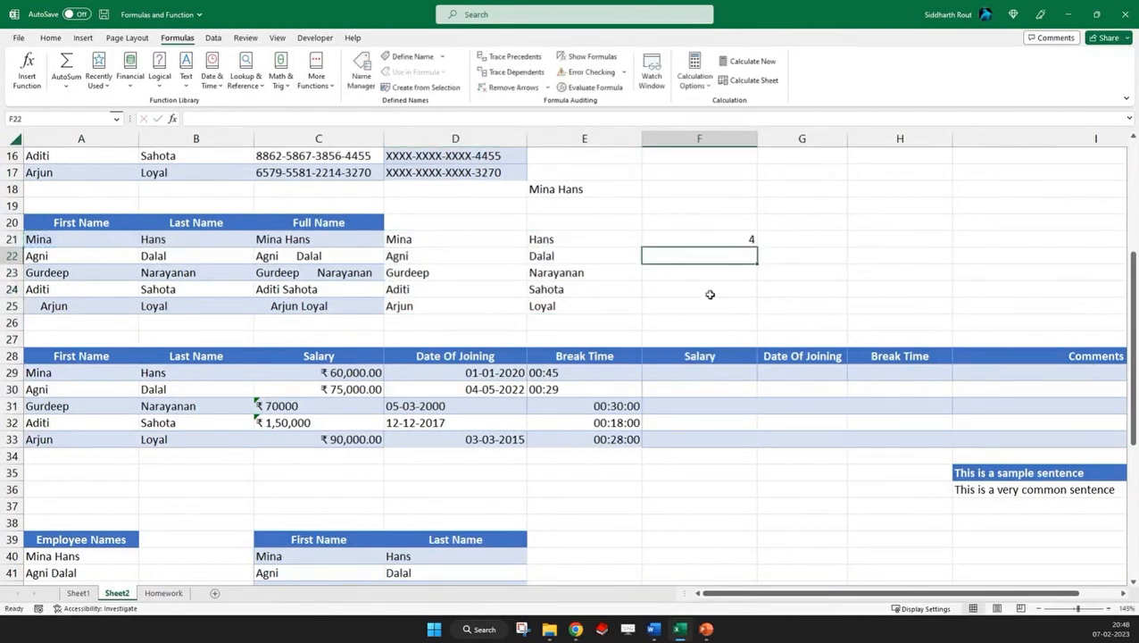
pyautogui.moveTo(748, 239); pyautogui.dragTo(739, 308)
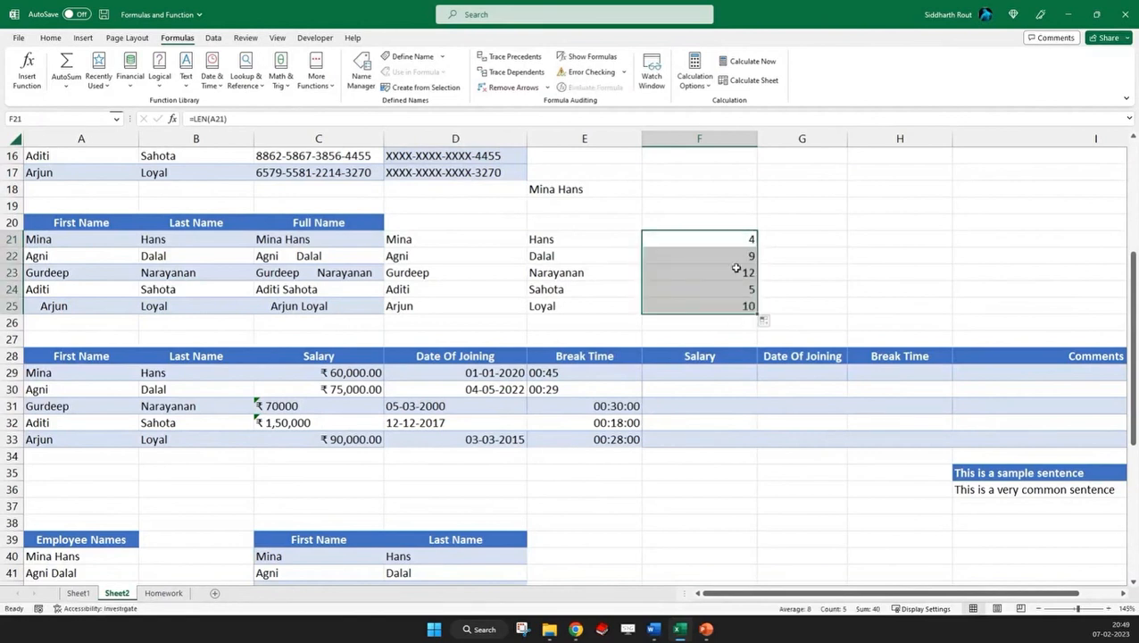
# Check the LEN formula in F22, and clear the character counts from F21:F25
pyautogui.click(696, 259)
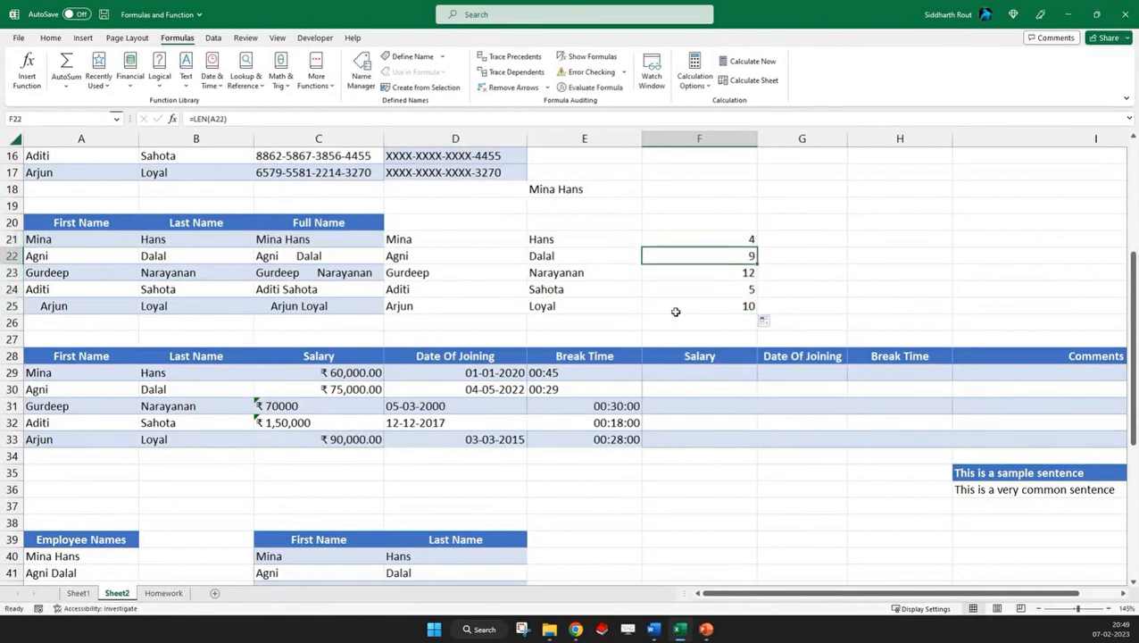
pyautogui.doubleClick(716, 259)
pyautogui.press('Escape')
pyautogui.moveTo(723, 240); pyautogui.dragTo(725, 303)
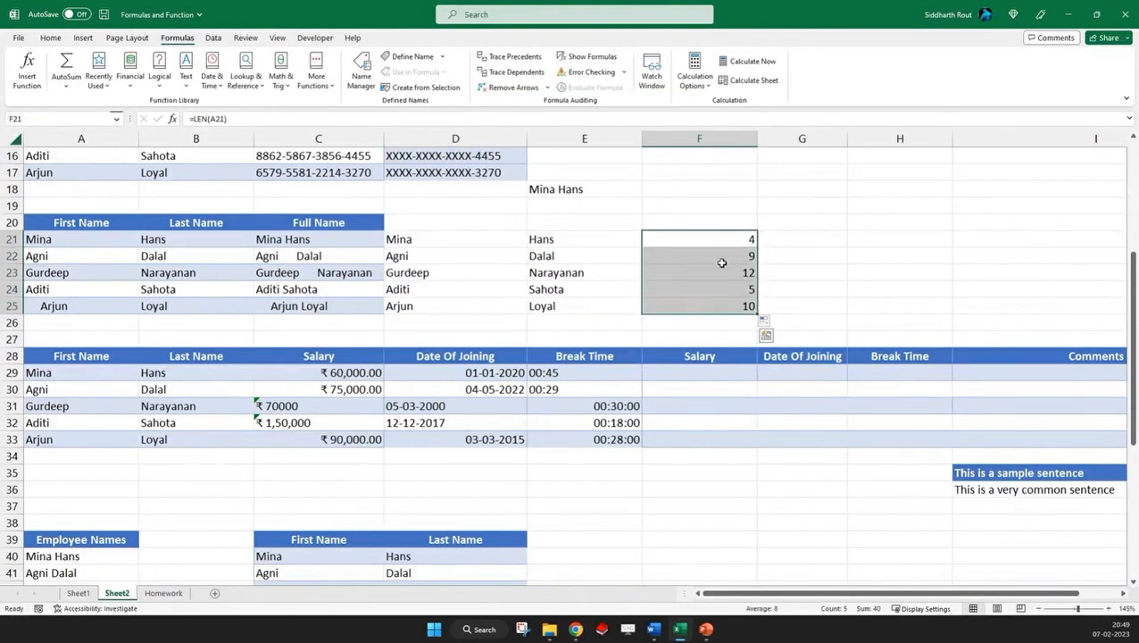
pyautogui.press('Delete')
# Copy the CONCAT formula text from E18 without its equals sign
pyautogui.click(332, 239)
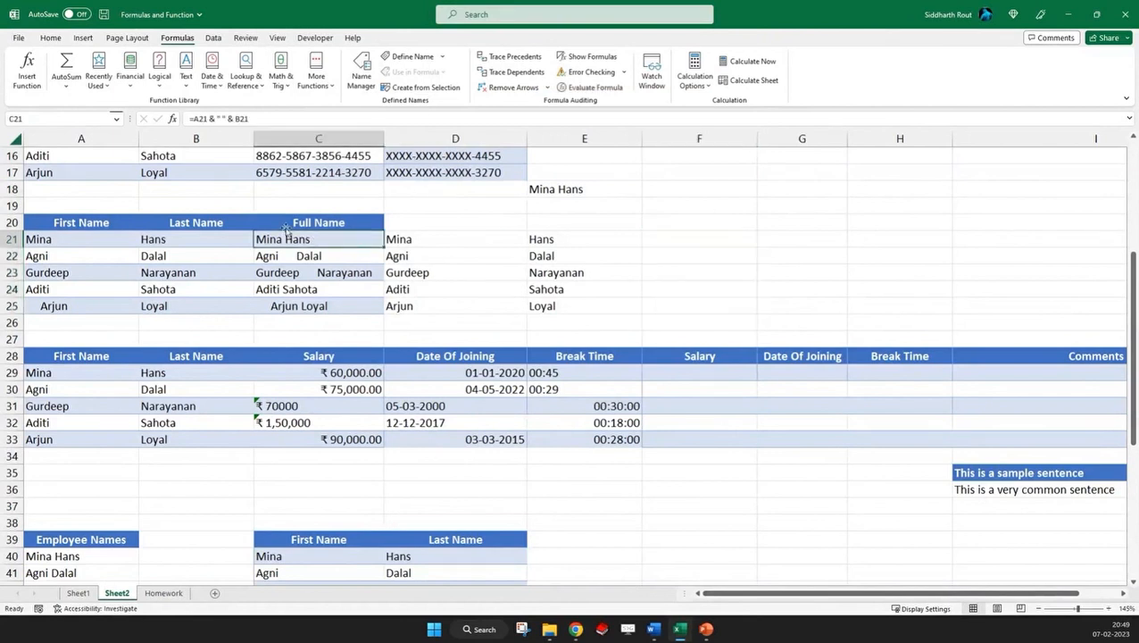
pyautogui.moveTo(192, 119); pyautogui.dragTo(273, 116)
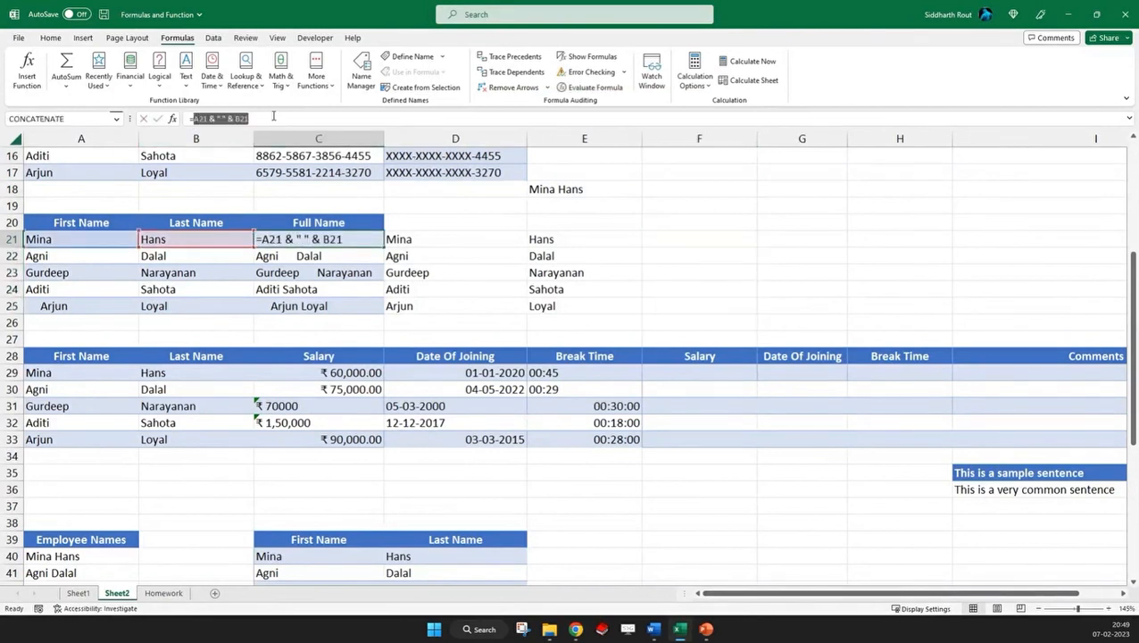
pyautogui.click(579, 195)
pyautogui.press('Escape')
pyautogui.click(553, 190)
pyautogui.doubleClick(209, 118)
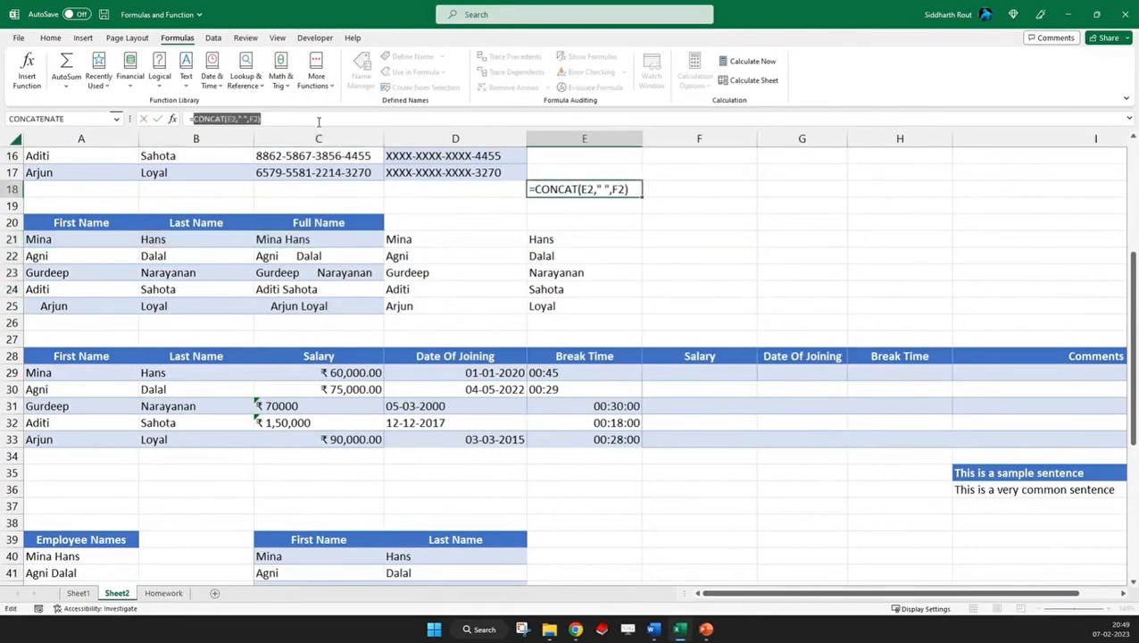
pyautogui.press('Escape')
# Clear the full names in C21:C25 and enter =CONCAT(E2," ",F2) in C21 from the copied text
pyautogui.moveTo(300, 236); pyautogui.dragTo(320, 305)
pyautogui.press('Delete')
pyautogui.click(288, 235)
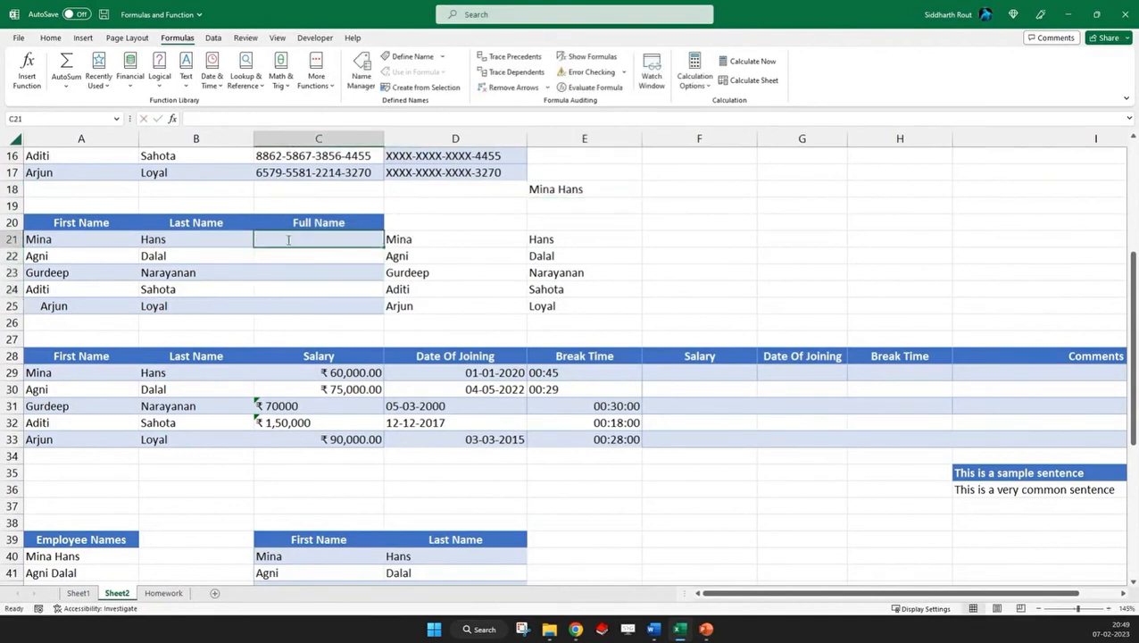
pyautogui.doubleClick(287, 235)
pyautogui.write('CONCAT(E2," ",F2)')
pyautogui.click(256, 239)
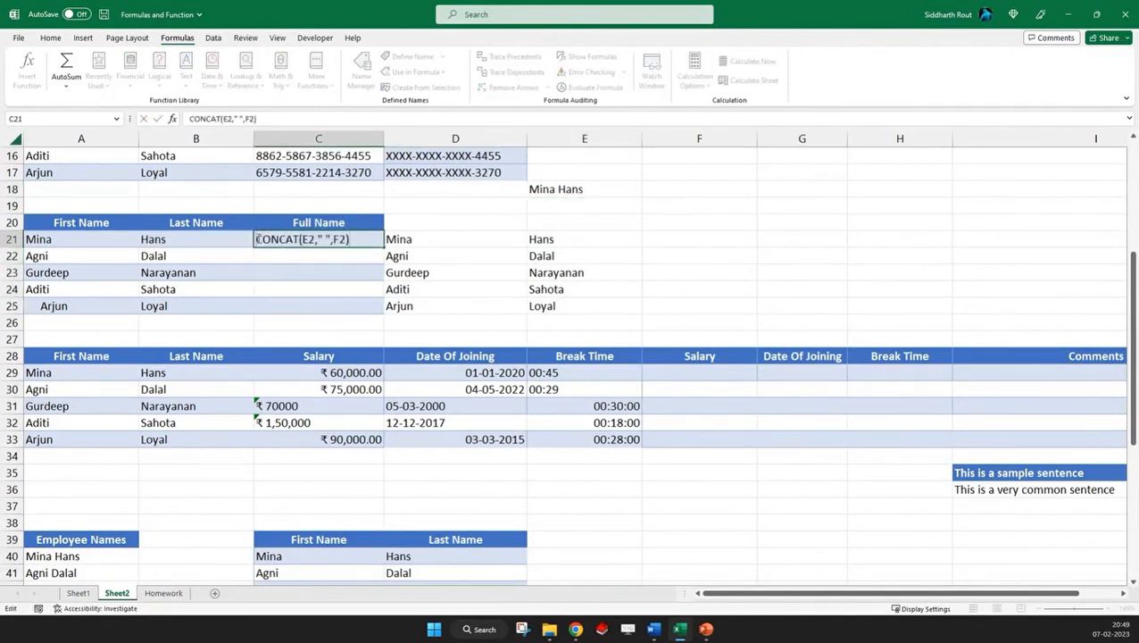
pyautogui.write('=')
pyautogui.press('Return')
# Fill the CONCAT formula from C21 down to C25 without formatting
pyautogui.click(326, 239)
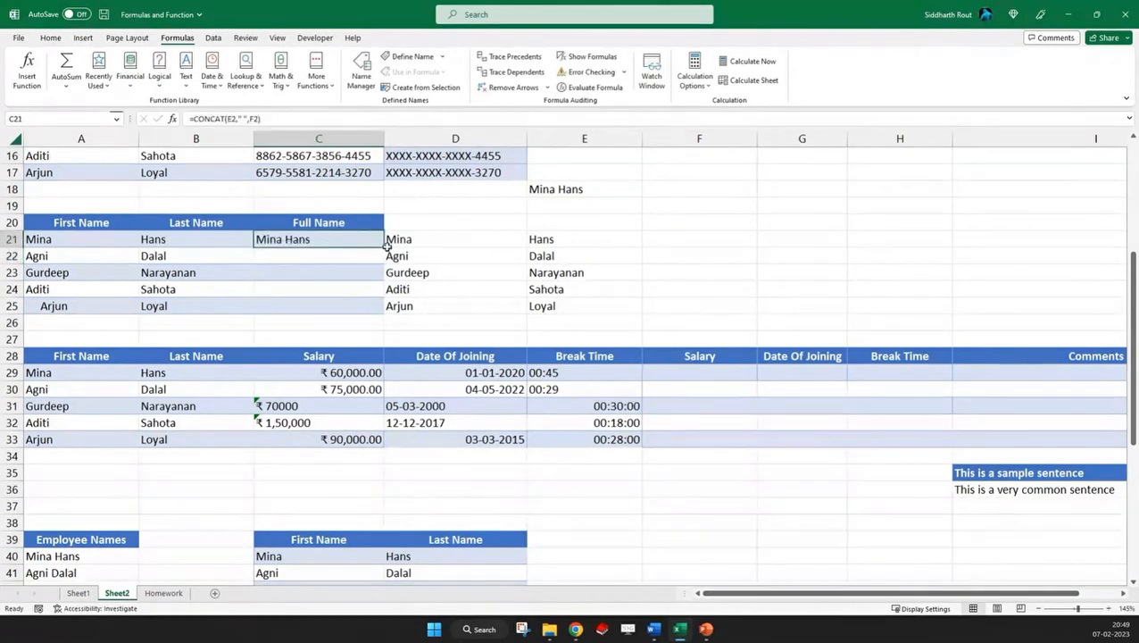
pyautogui.moveTo(382, 247); pyautogui.dragTo(381, 307)
pyautogui.click(390, 323)
pyautogui.click(412, 364)
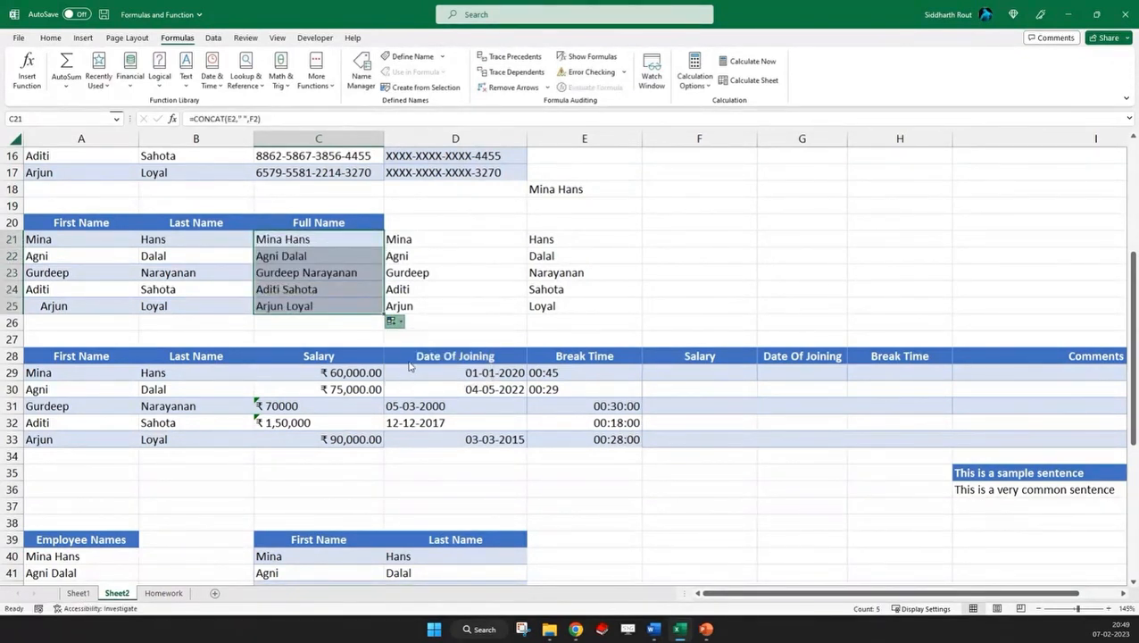
# Wrap the C21 formula in TRIM and repoint its references so it reads =TRIM(CONCAT(A21," ",B21))
pyautogui.click(284, 241)
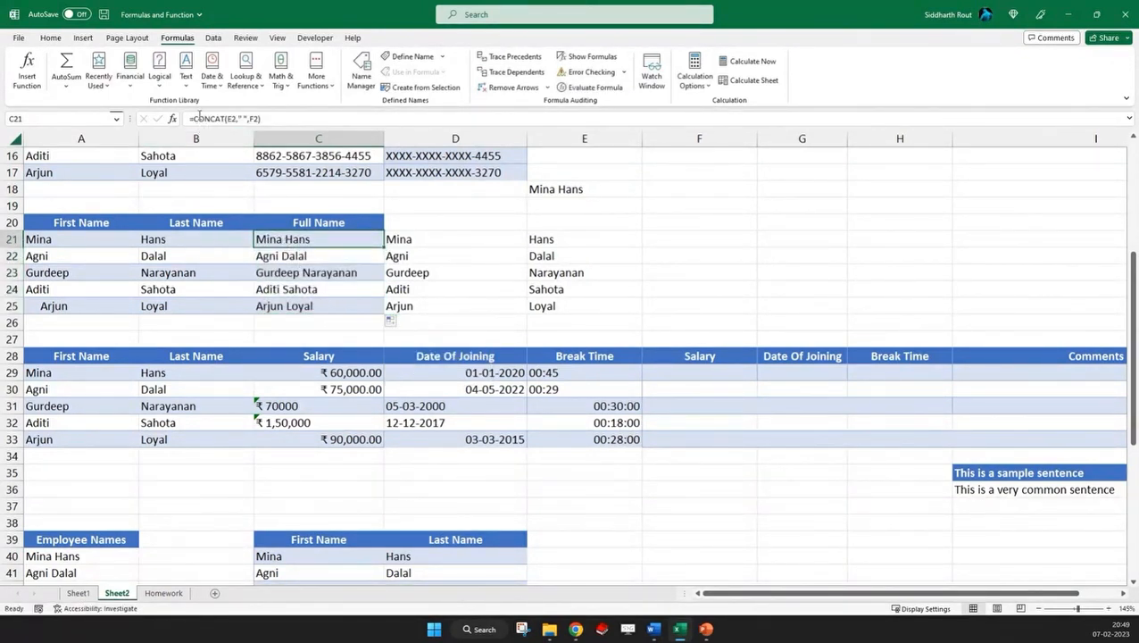
pyautogui.click(195, 117)
pyautogui.write('tRIM')
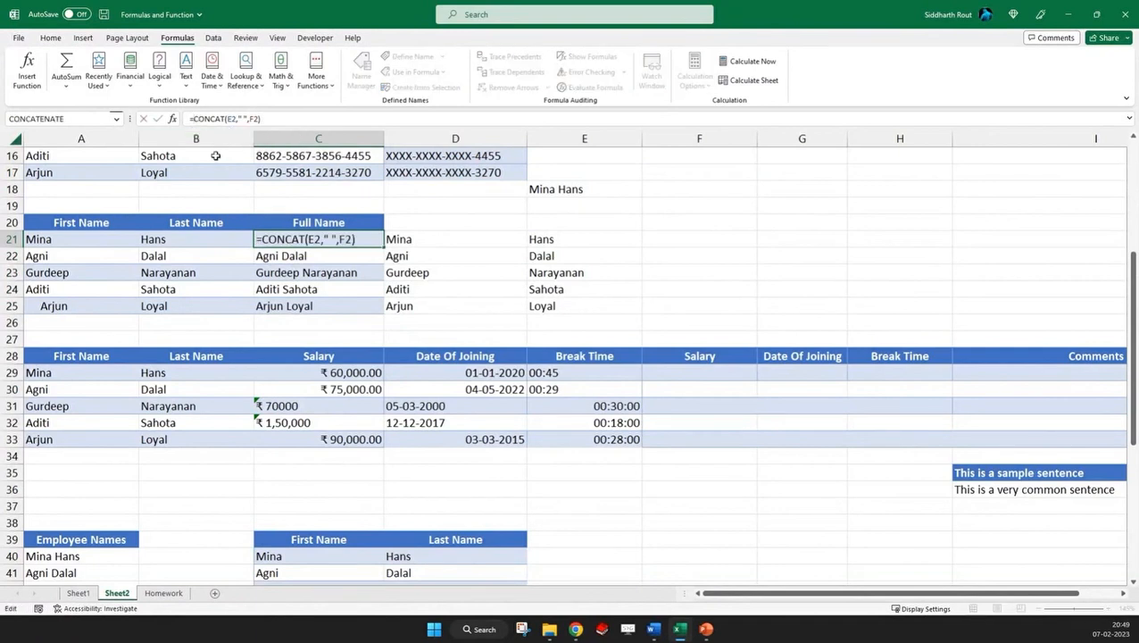
pyautogui.write('(')
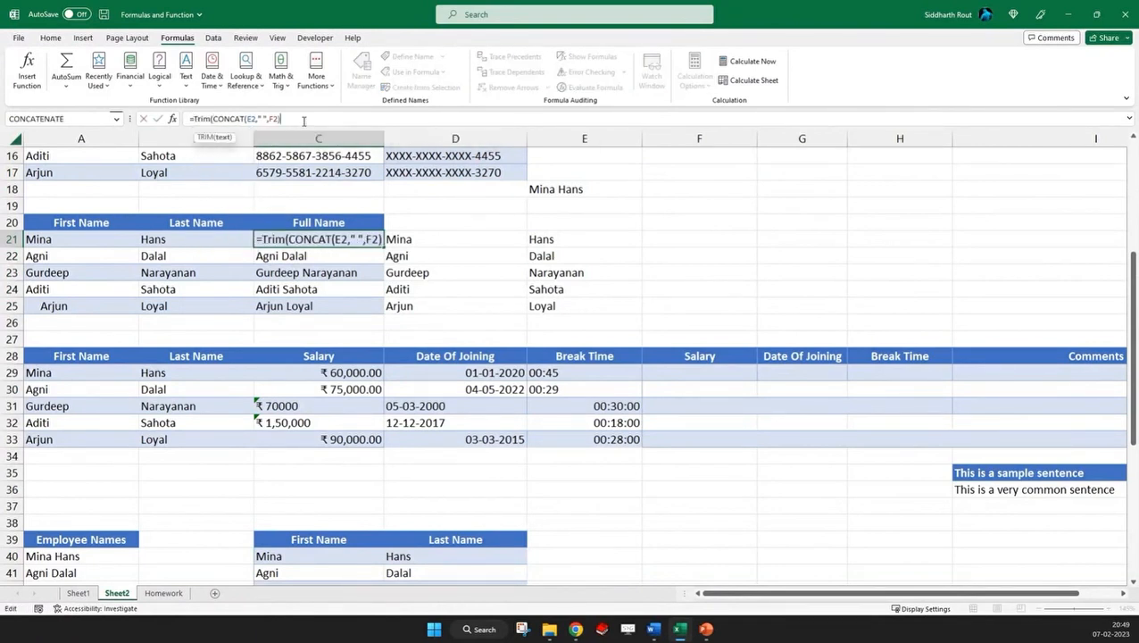
pyautogui.write(')')
pyautogui.doubleClick(252, 118)
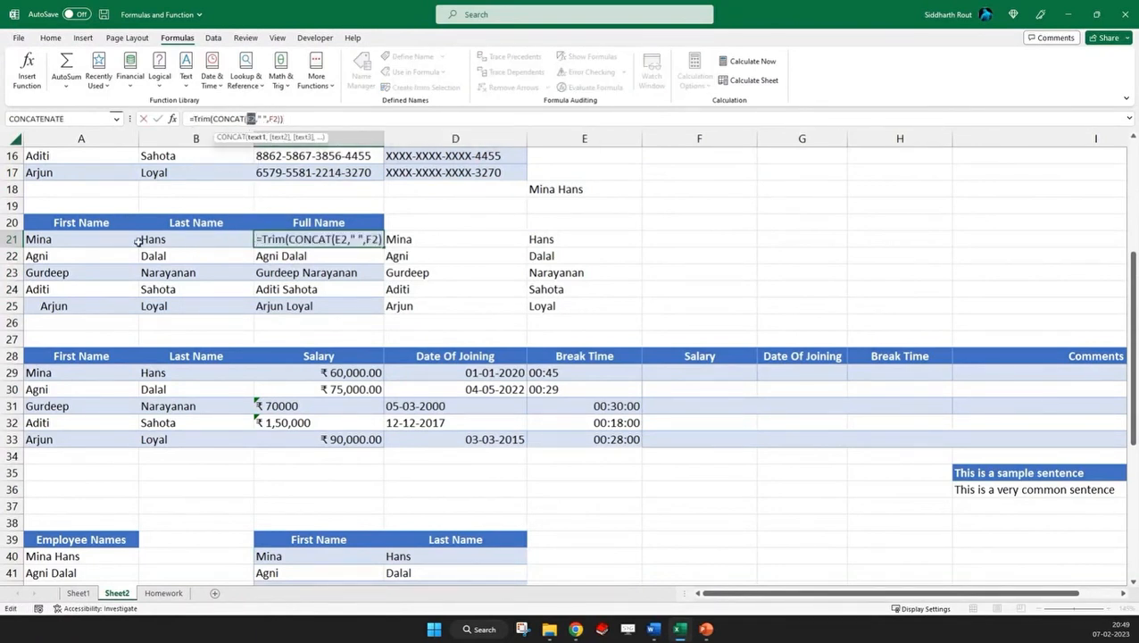
pyautogui.click(136, 239)
pyautogui.doubleClick(276, 118)
pyautogui.click(172, 240)
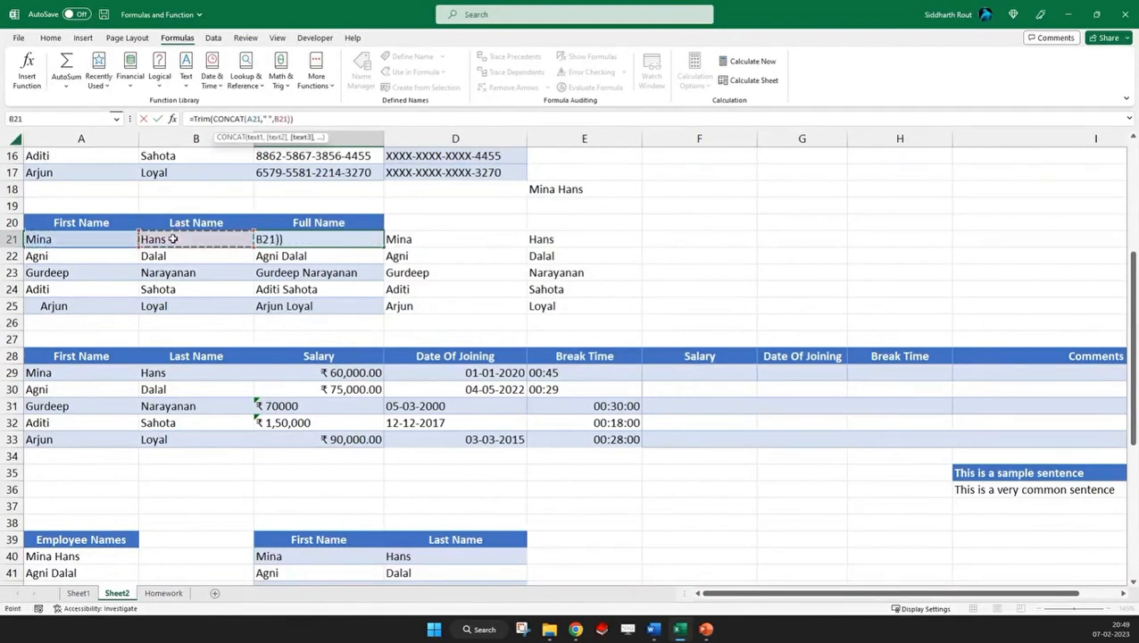
pyautogui.press('Return')
# Fill the TRIM and CONCAT formula from C21 down to C25 without formatting, and check the formulas in C23 and C24
pyautogui.click(381, 243)
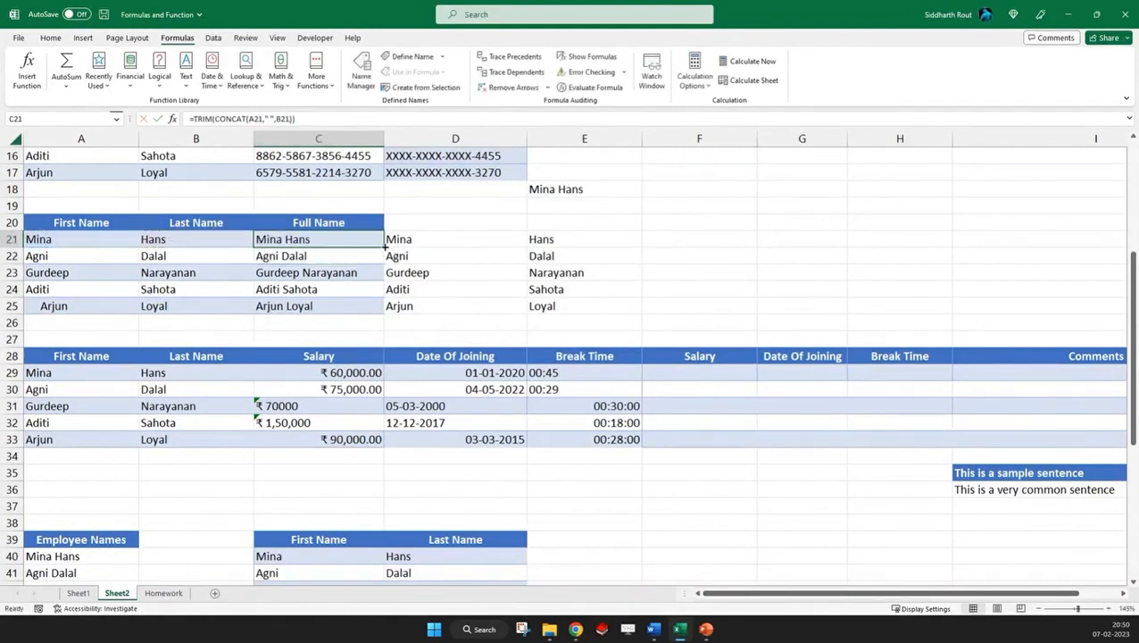
pyautogui.doubleClick(385, 243)
pyautogui.click(393, 320)
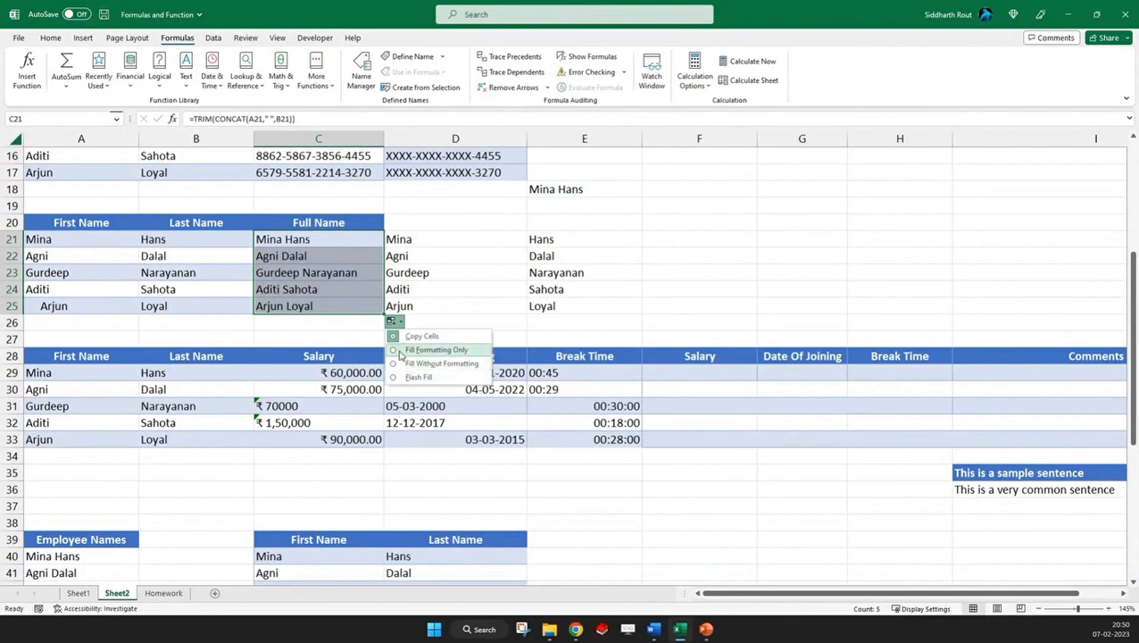
pyautogui.click(419, 364)
pyautogui.click(196, 273)
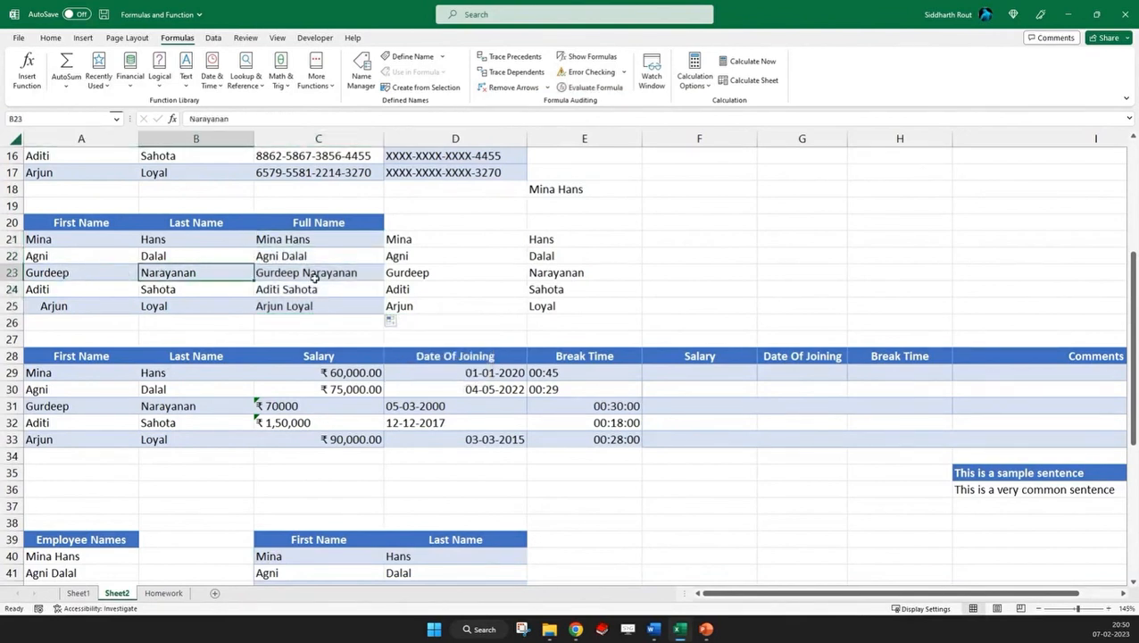
pyautogui.click(314, 275)
pyautogui.click(310, 288)
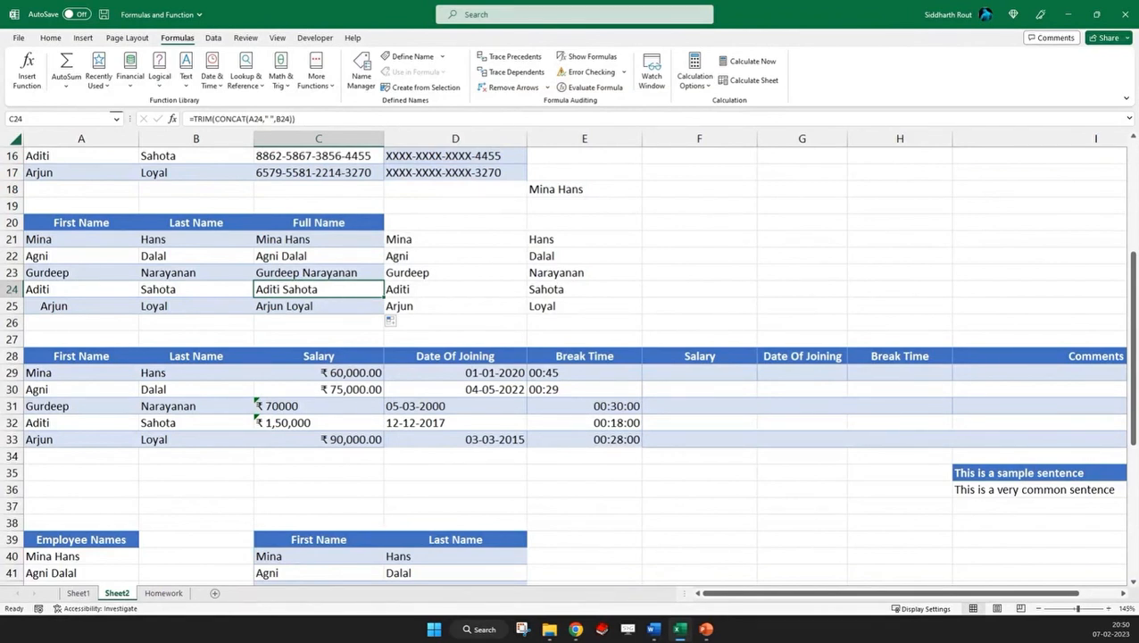
# Enter =UPPER(A21) in cell F21 to convert the first name to capitals
pyautogui.click(687, 241)
pyautogui.moveTo(48, 240); pyautogui.dragTo(168, 308)
pyautogui.click(684, 240)
pyautogui.write('=')
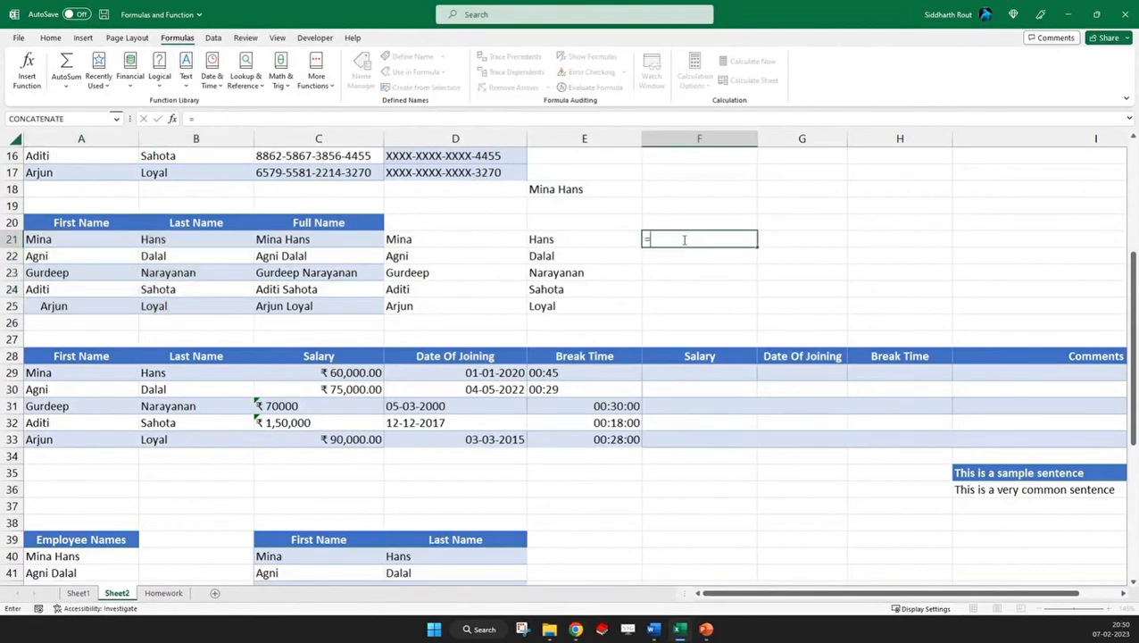
pyautogui.write('upper(')
pyautogui.click(78, 240)
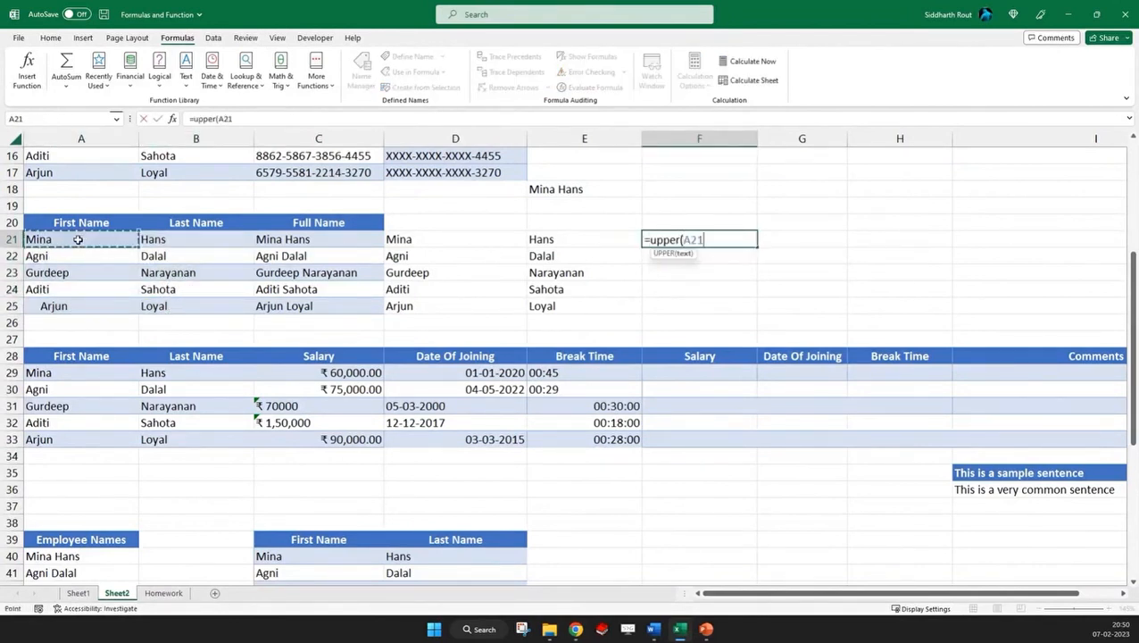
pyautogui.write(')')
pyautogui.hotkey('ctrl', 'Return')
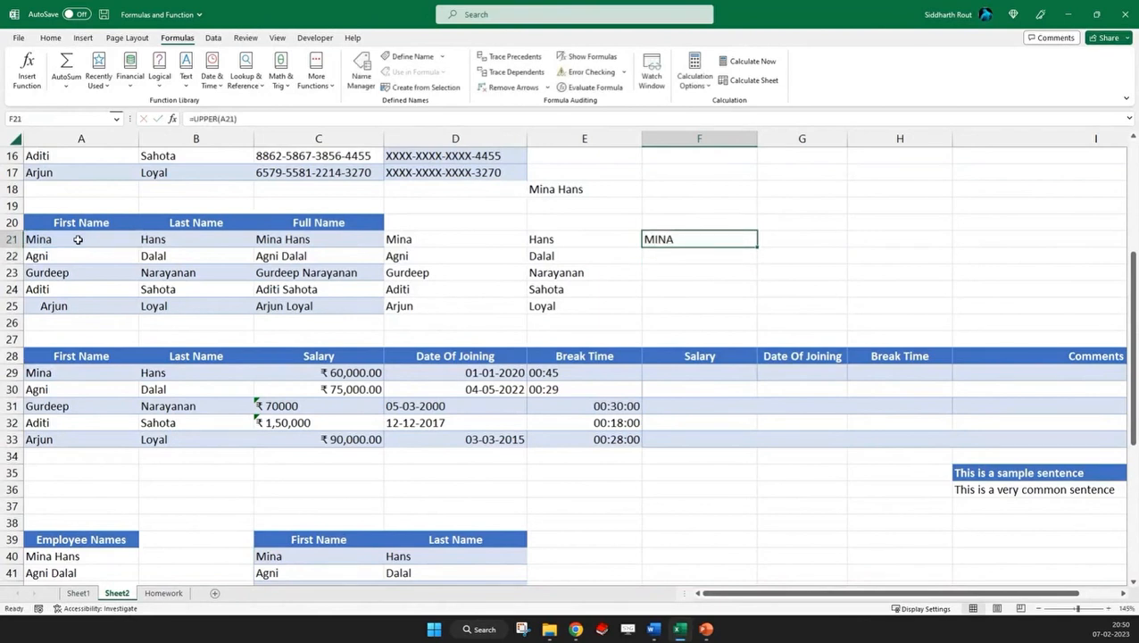
# Enter =LOWER(F21) in cell F22 to convert the capitalised name to lowercase
pyautogui.press('Down')
pyautogui.write('=lower(')
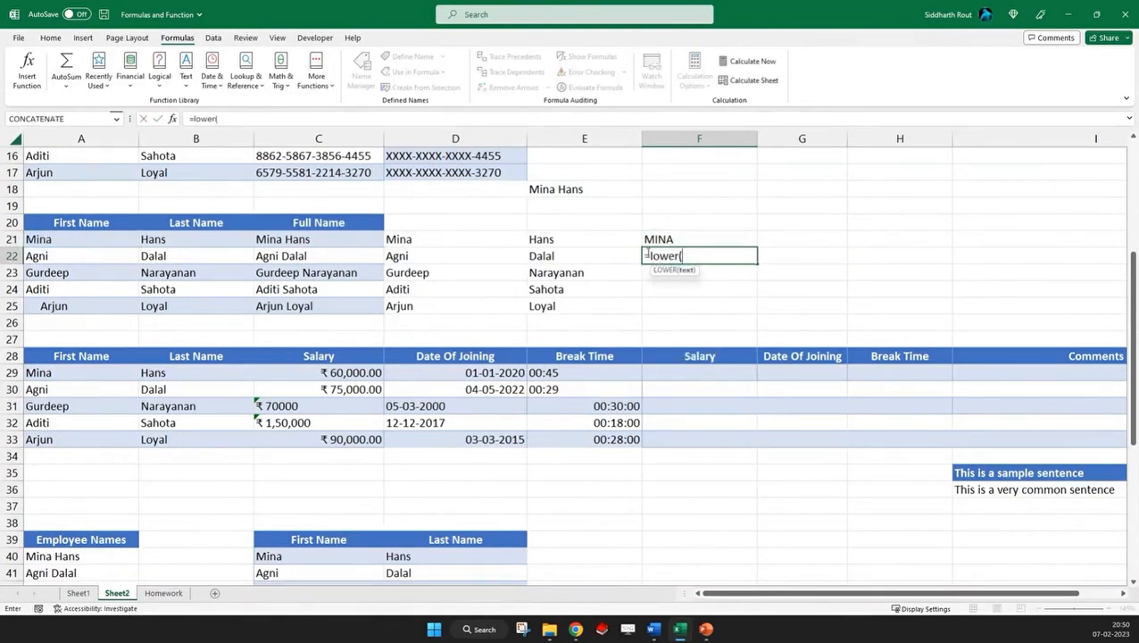
pyautogui.click(660, 239)
pyautogui.write(')')
pyautogui.press('Return')
pyautogui.press('Up')
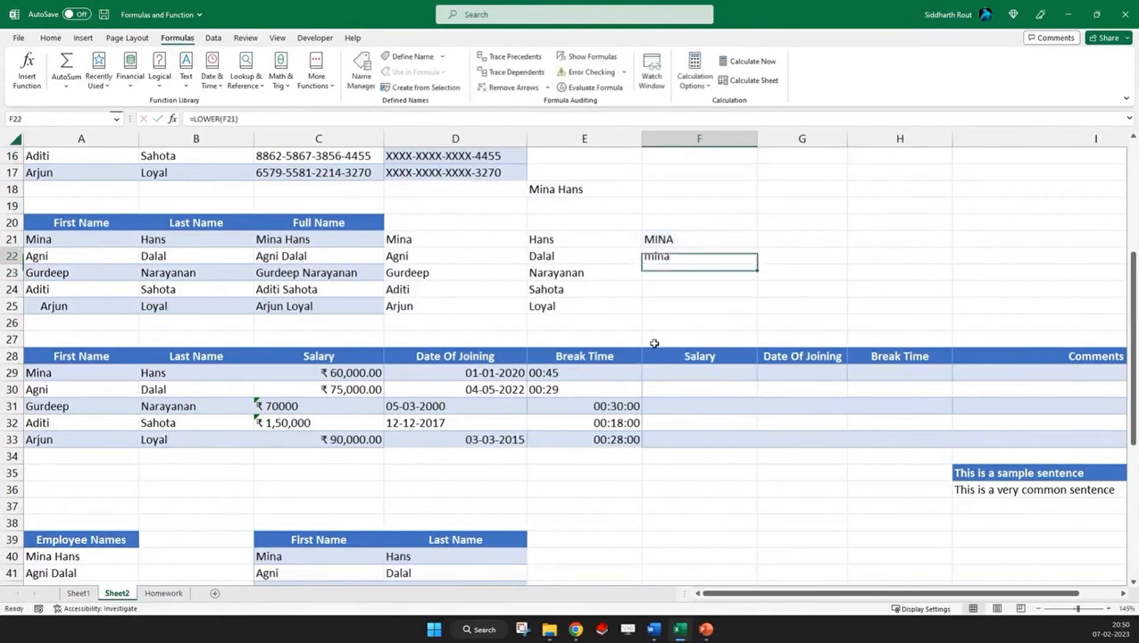
# Enter =PROPER(F21) in cell F23 to capitalise only the name's first letter
pyautogui.press('Down')
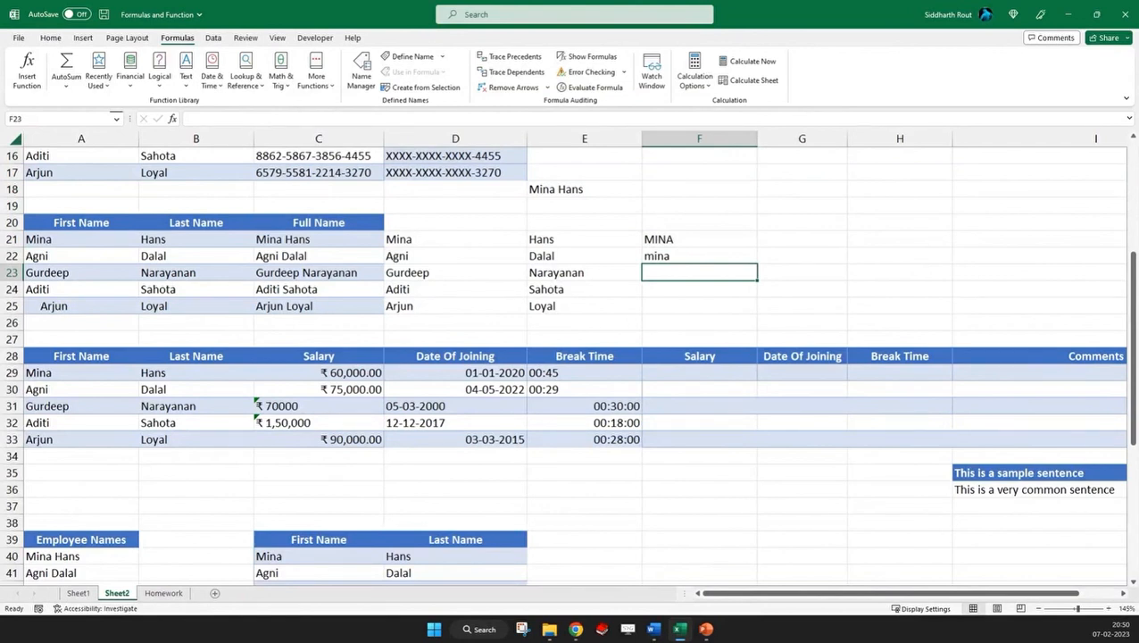
pyautogui.write('=')
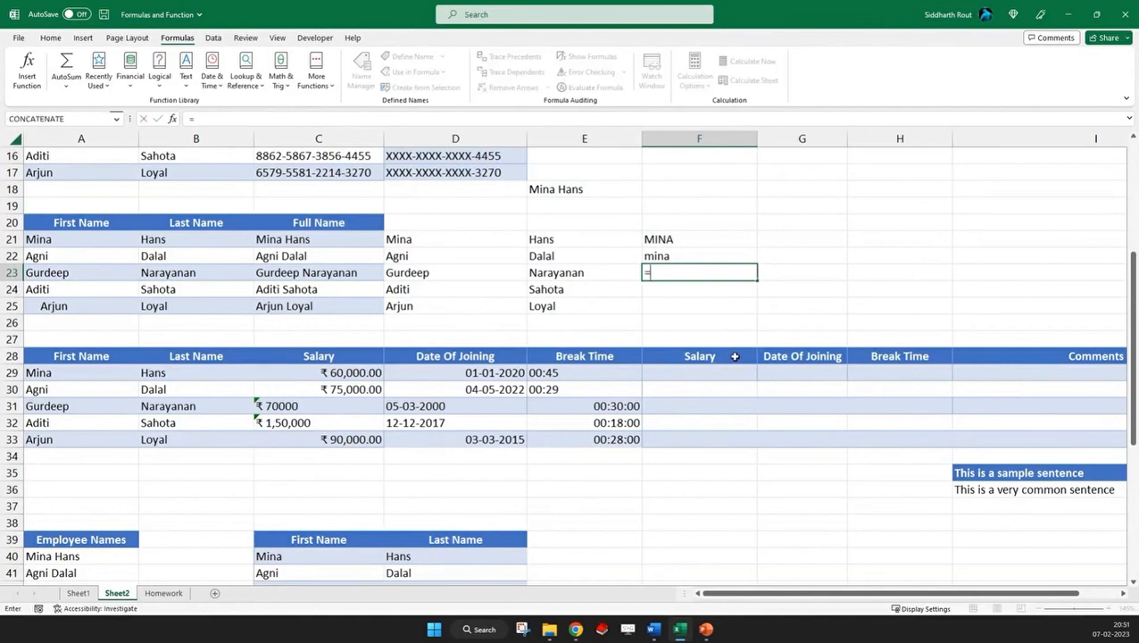
pyautogui.write('proper(')
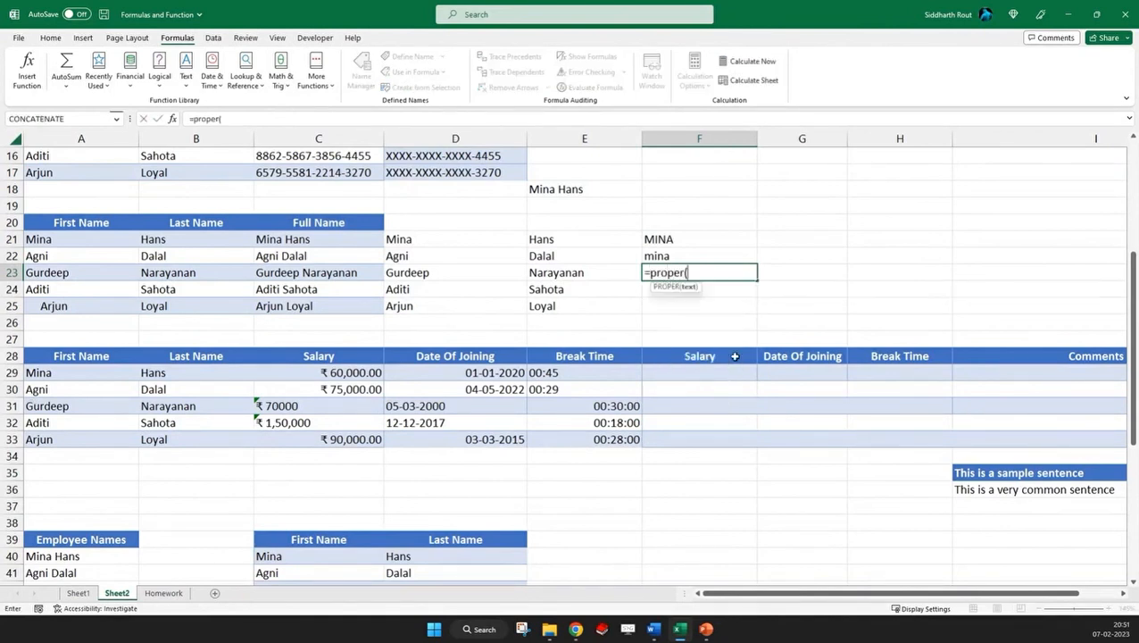
pyautogui.click(671, 235)
pyautogui.write(')')
pyautogui.press('Return')
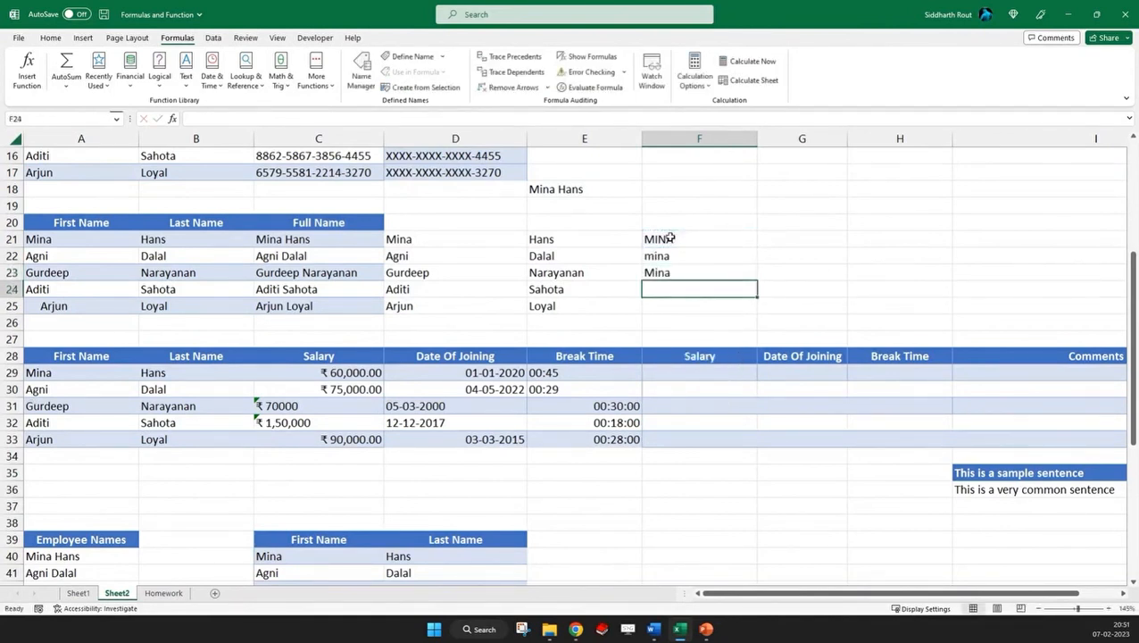
pyautogui.press('Up')
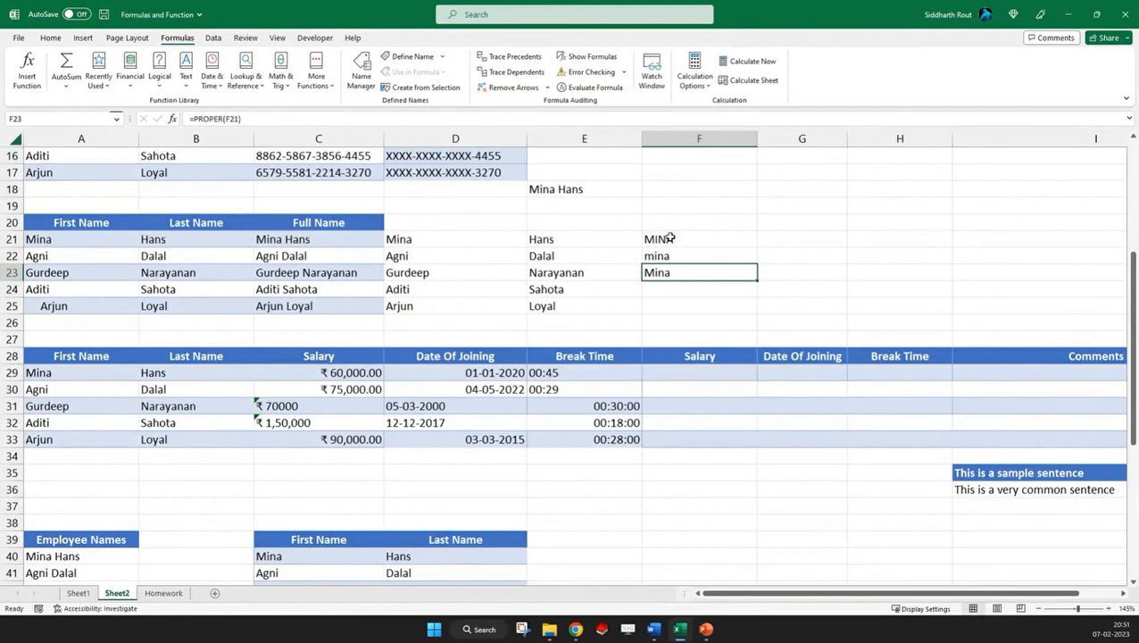
# Review the account numbers in C13:C17 and clear the extra masked account number in E13
pyautogui.scroll(3, 671, 238)
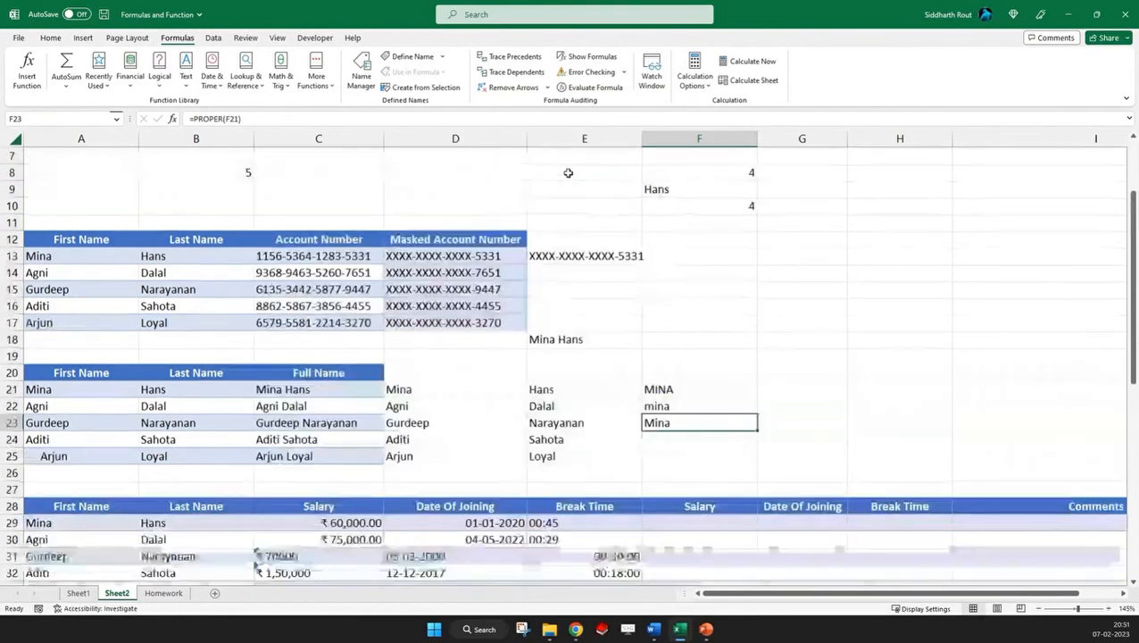
pyautogui.moveTo(272, 255); pyautogui.dragTo(312, 322)
pyautogui.click(275, 254)
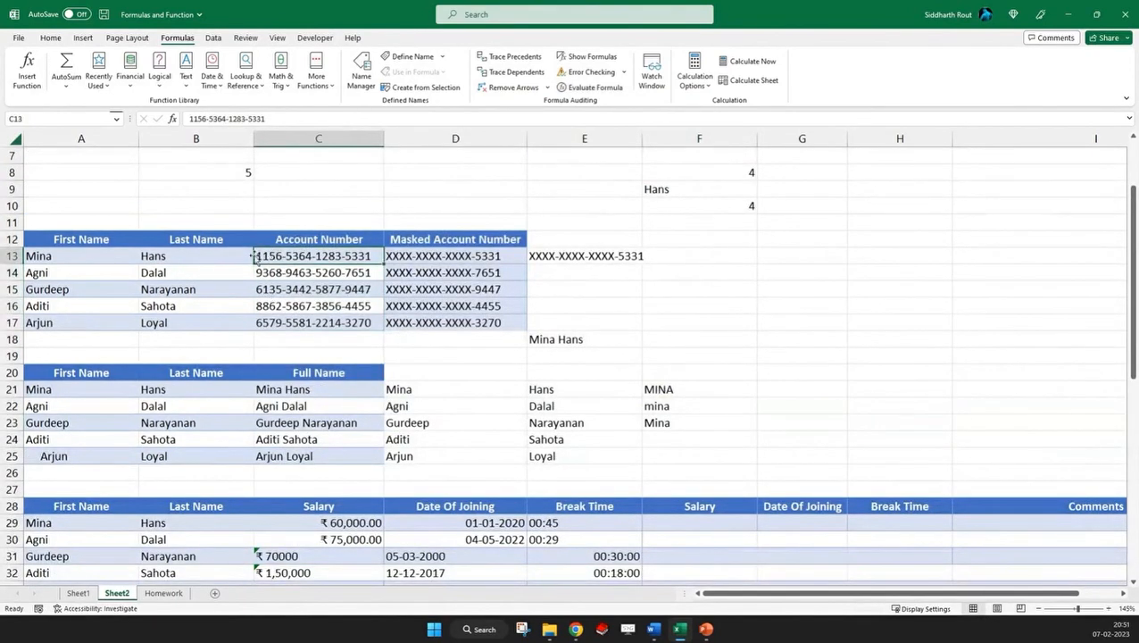
pyautogui.click(564, 260)
pyautogui.press('Delete')
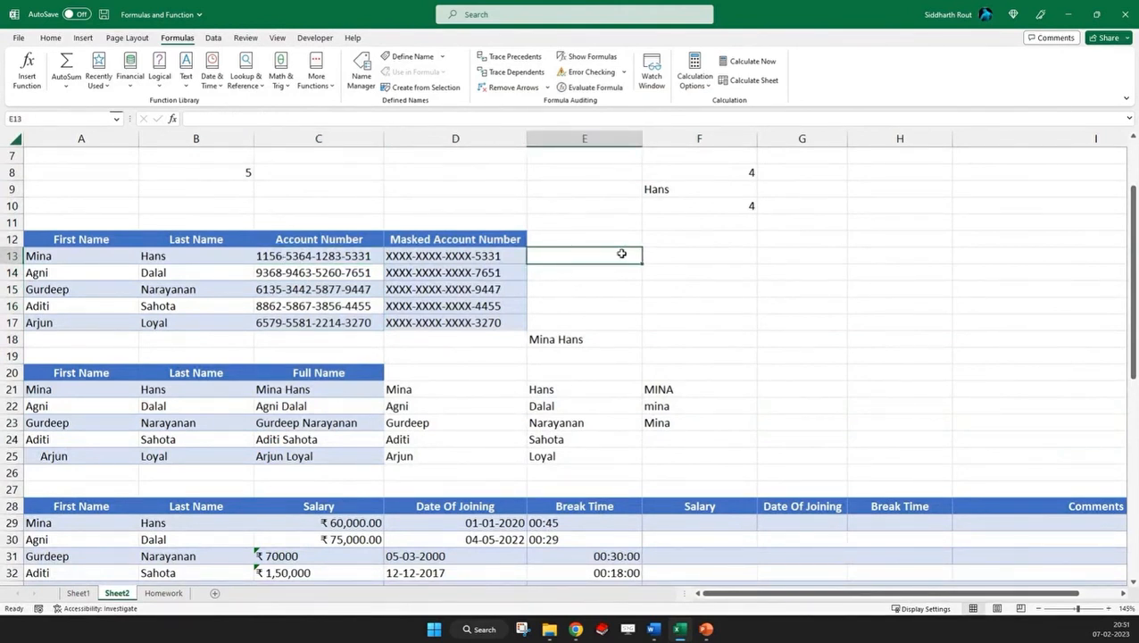
# Enter =LEFT(C13,4) in cell E13 to extract the first four characters of the account number
pyautogui.write('=left(')
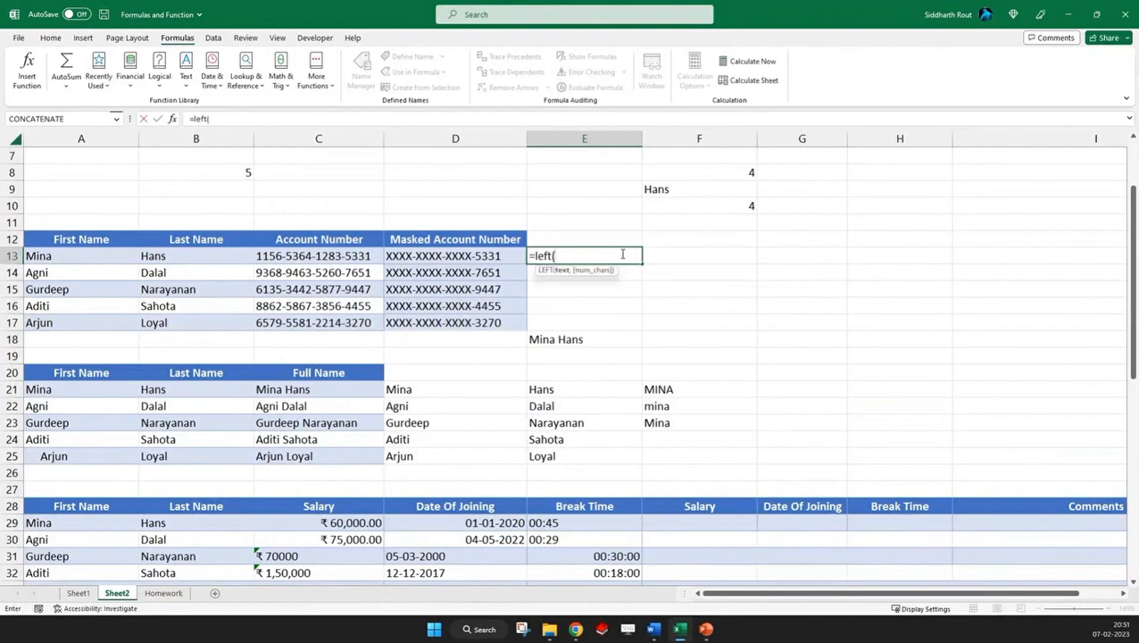
pyautogui.click(304, 255)
pyautogui.write(',')
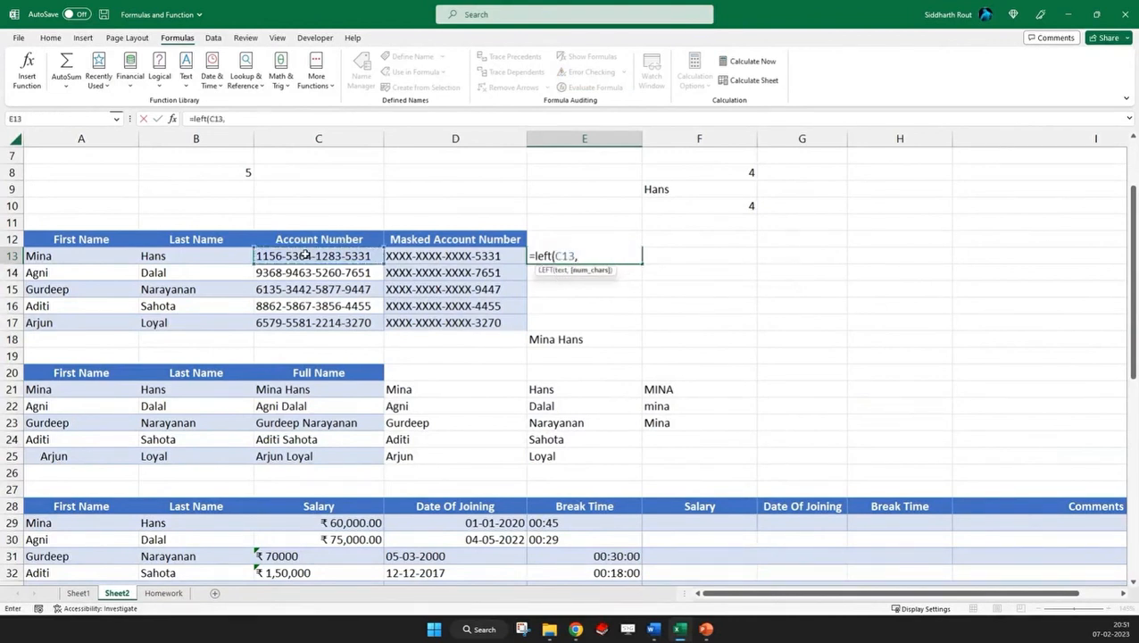
pyautogui.write('4)')
pyautogui.press('Return')
pyautogui.press('Up')
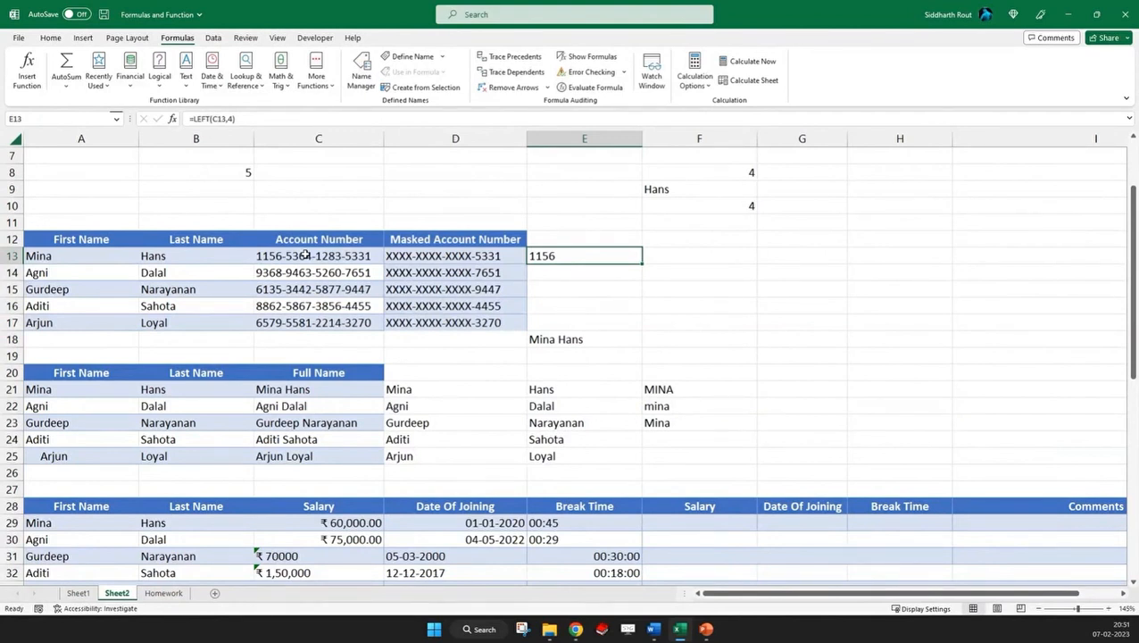
# Enter =RIGHT(C13,9) in cell F13 to extract the last nine characters of the account number
pyautogui.click(676, 254)
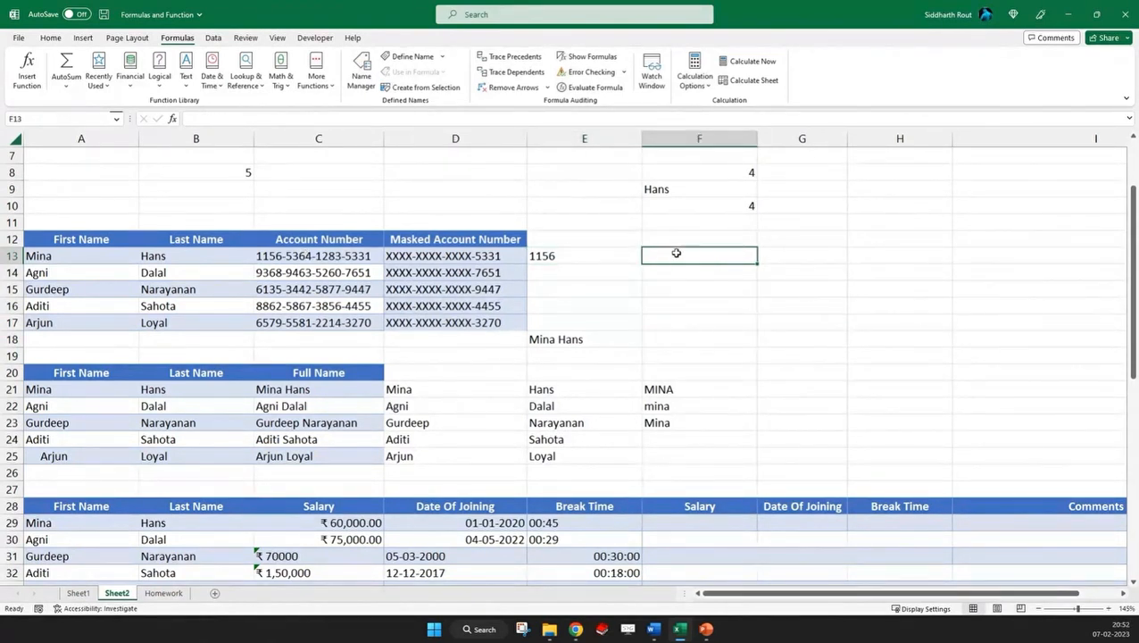
pyautogui.write('=right(')
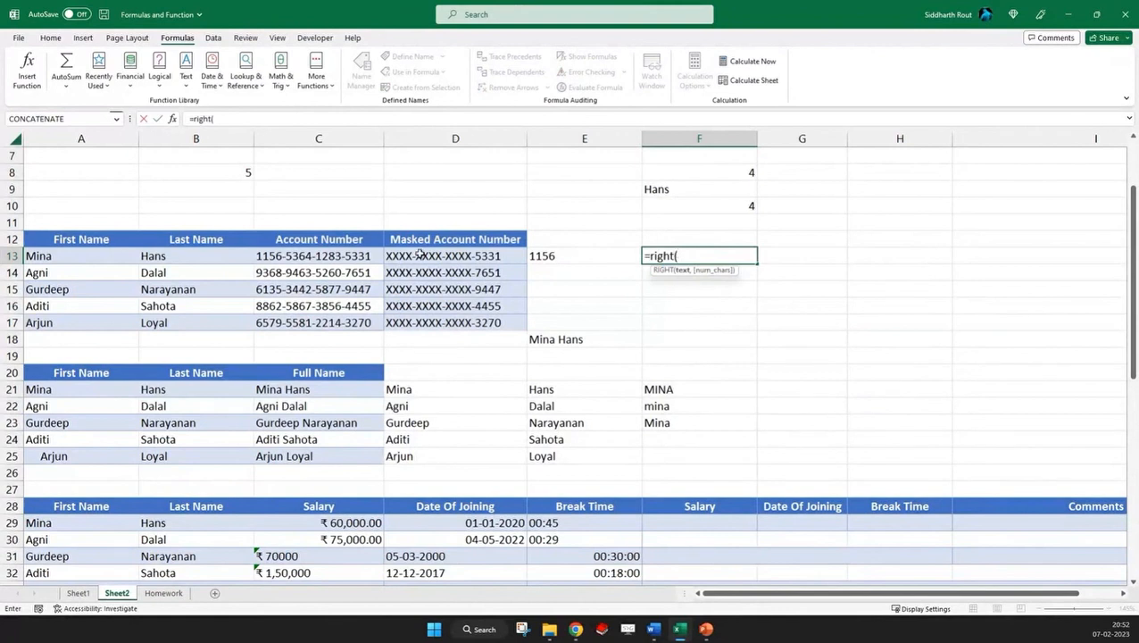
pyautogui.click(335, 256)
pyautogui.write(',')
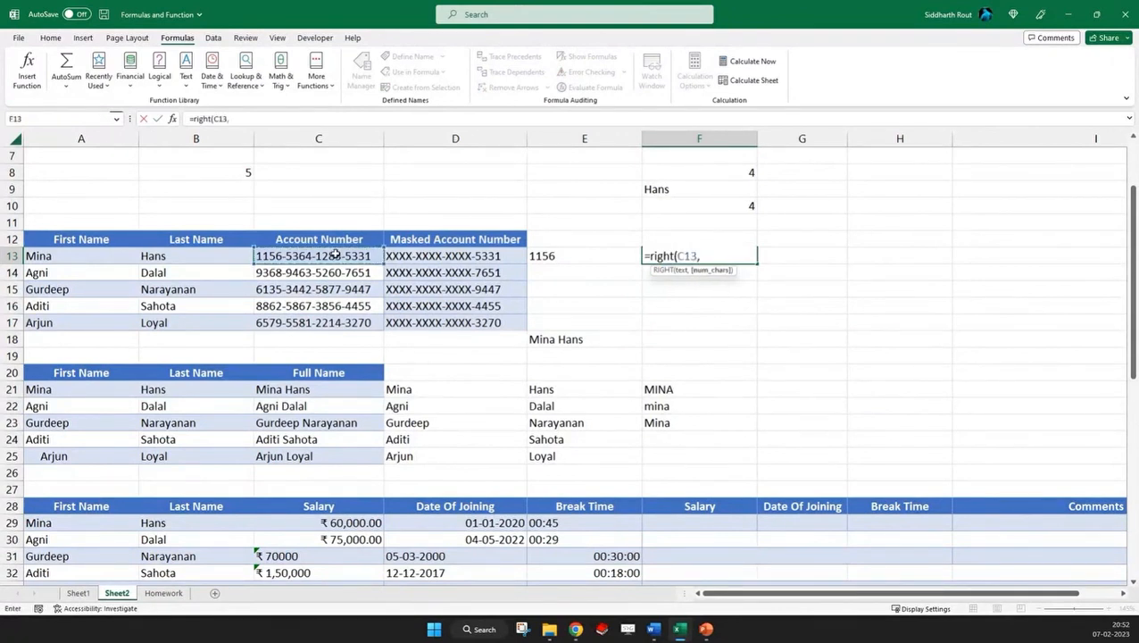
pyautogui.write('9)')
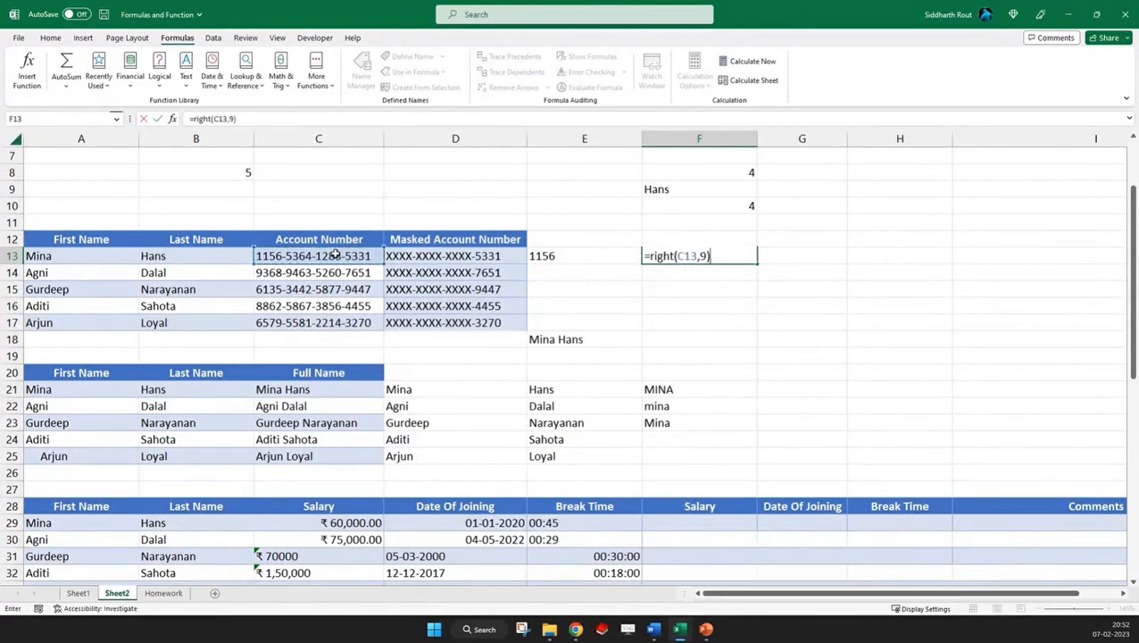
pyautogui.hotkey('ctrl', 'Return')
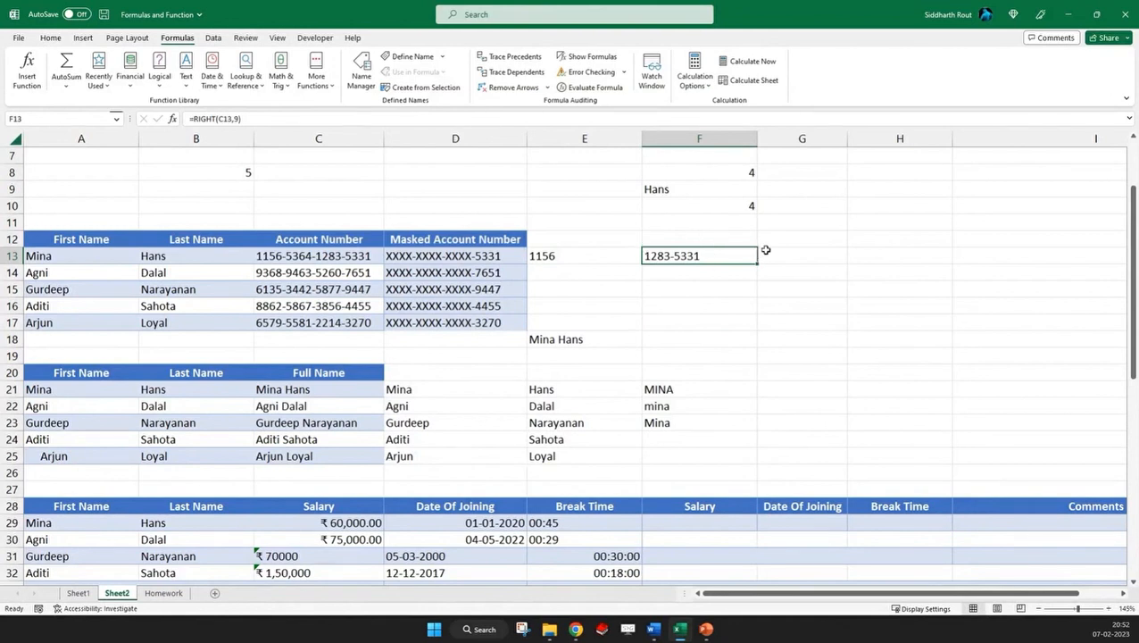
# Enter =MID(C13,6,4) in cell F14 to extract four characters of the account number from position 6, and review the formula
pyautogui.click(660, 272)
pyautogui.write('=mid')
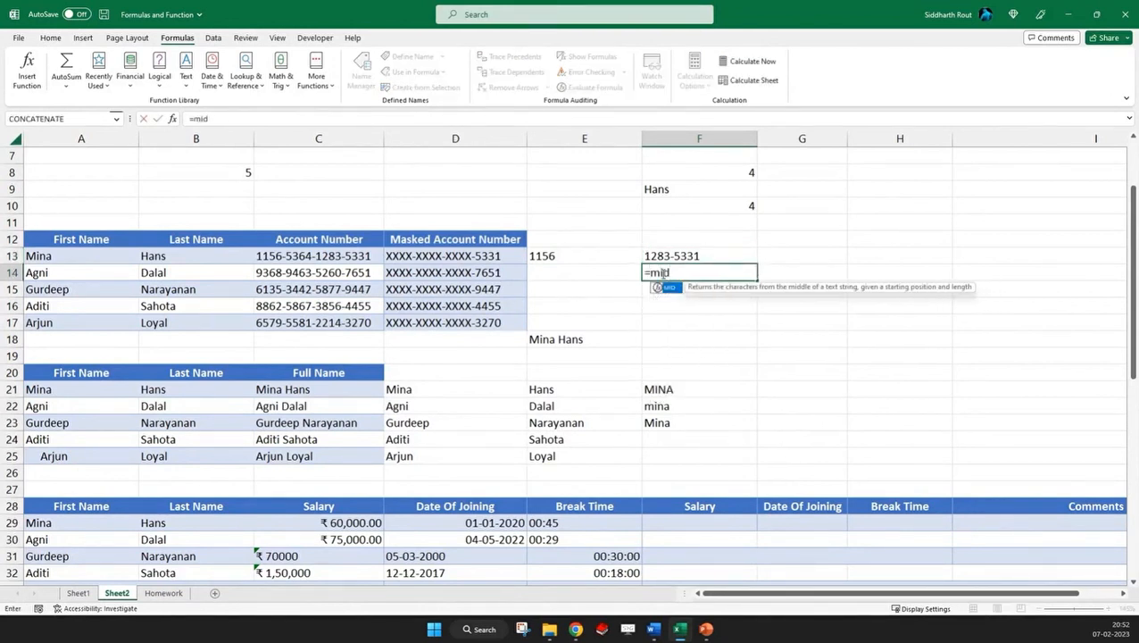
pyautogui.write('(')
pyautogui.click(315, 257)
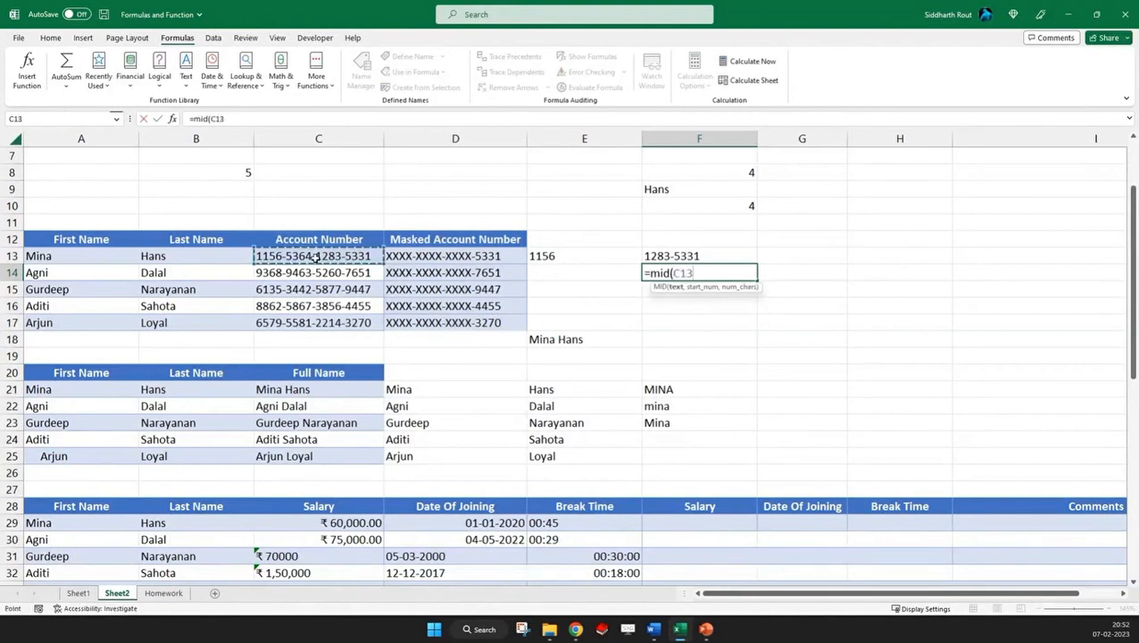
pyautogui.write(',6')
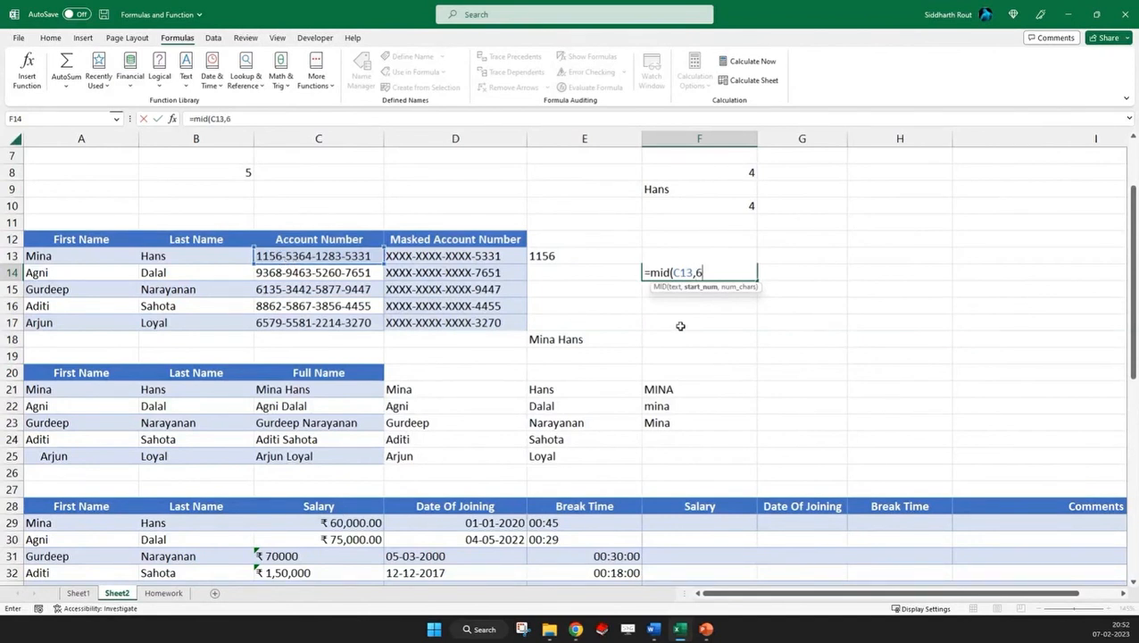
pyautogui.write(',4)')
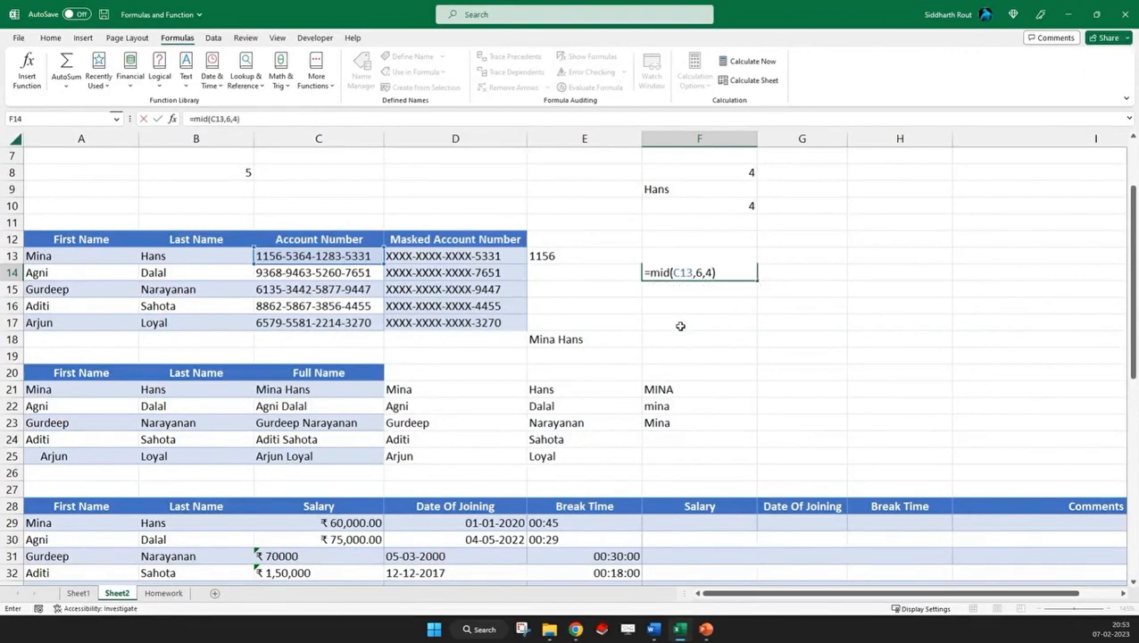
pyautogui.hotkey('ctrl', 'Return')
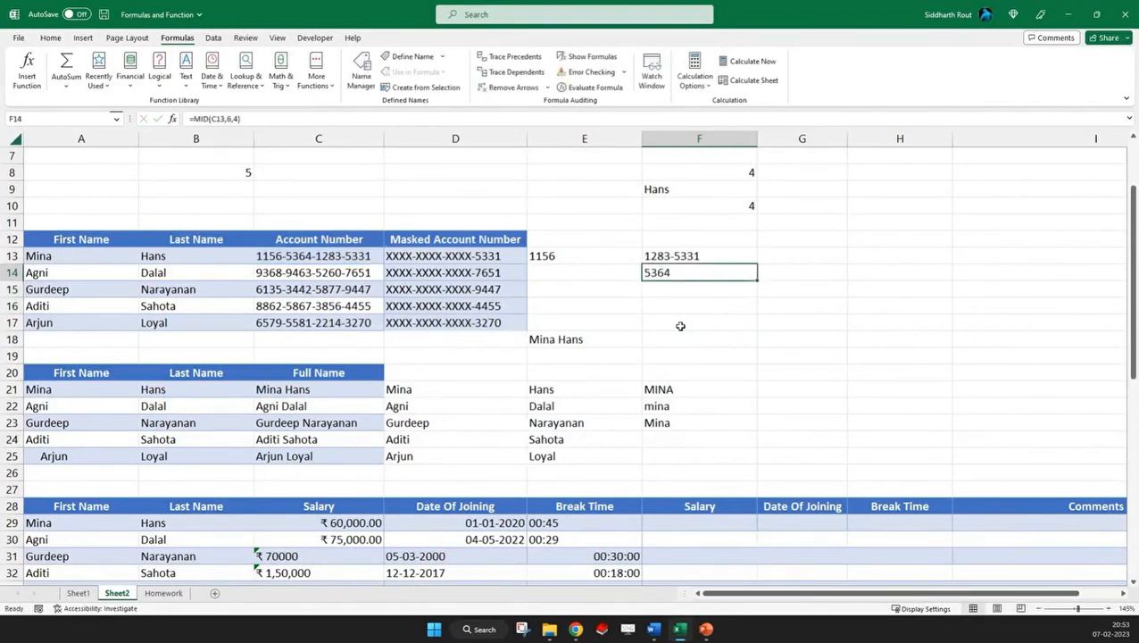
pyautogui.press('F2')
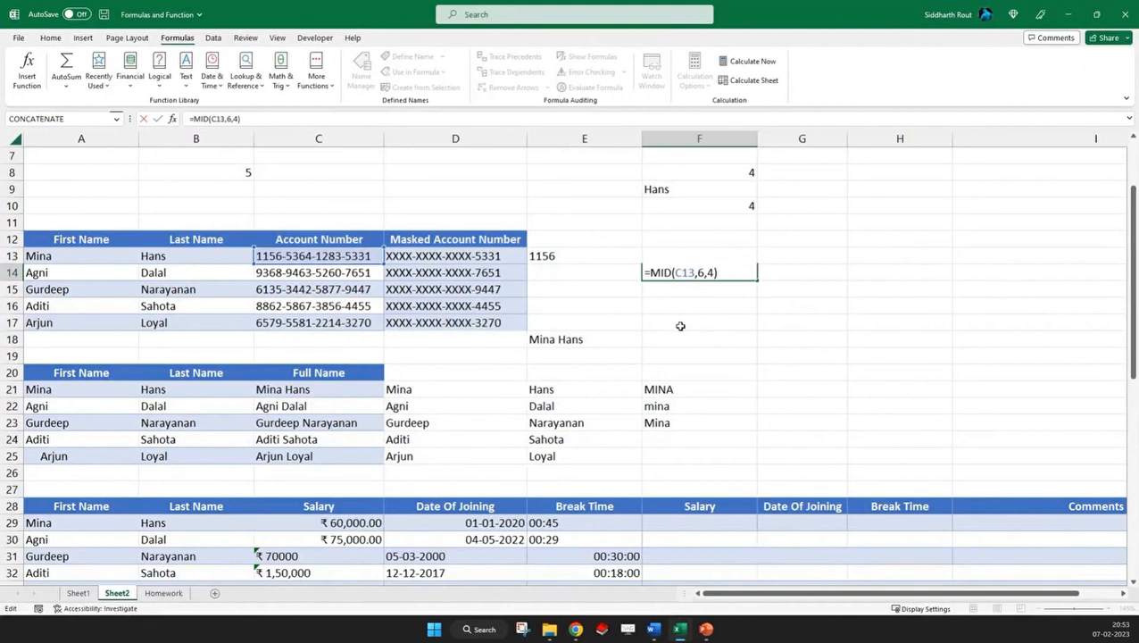
pyautogui.hotkey('ctrl', 'Return')
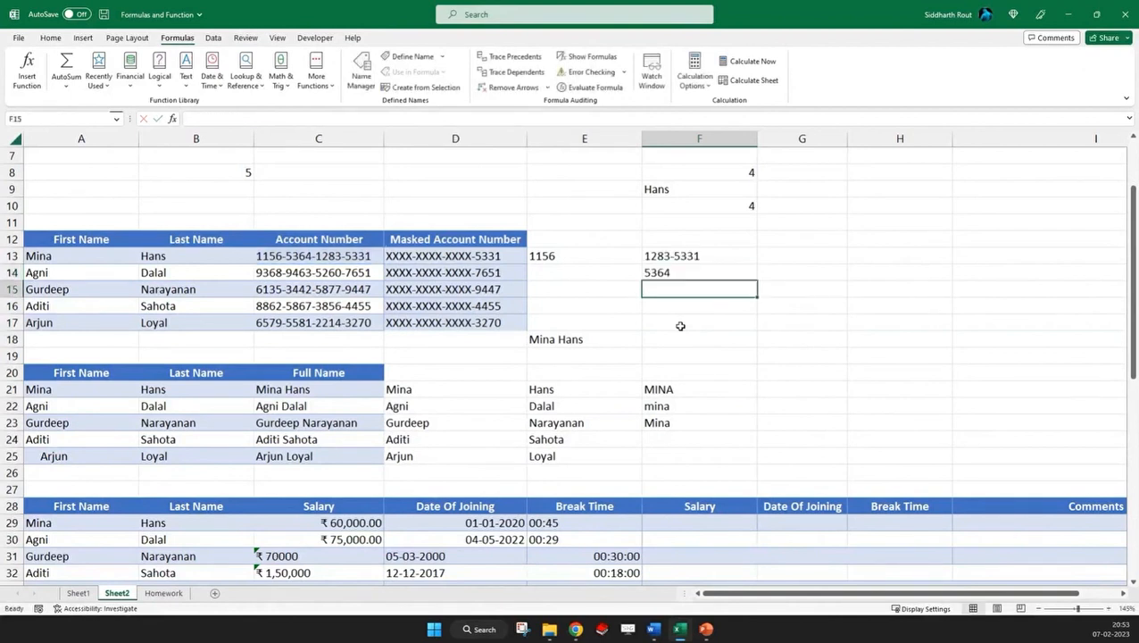
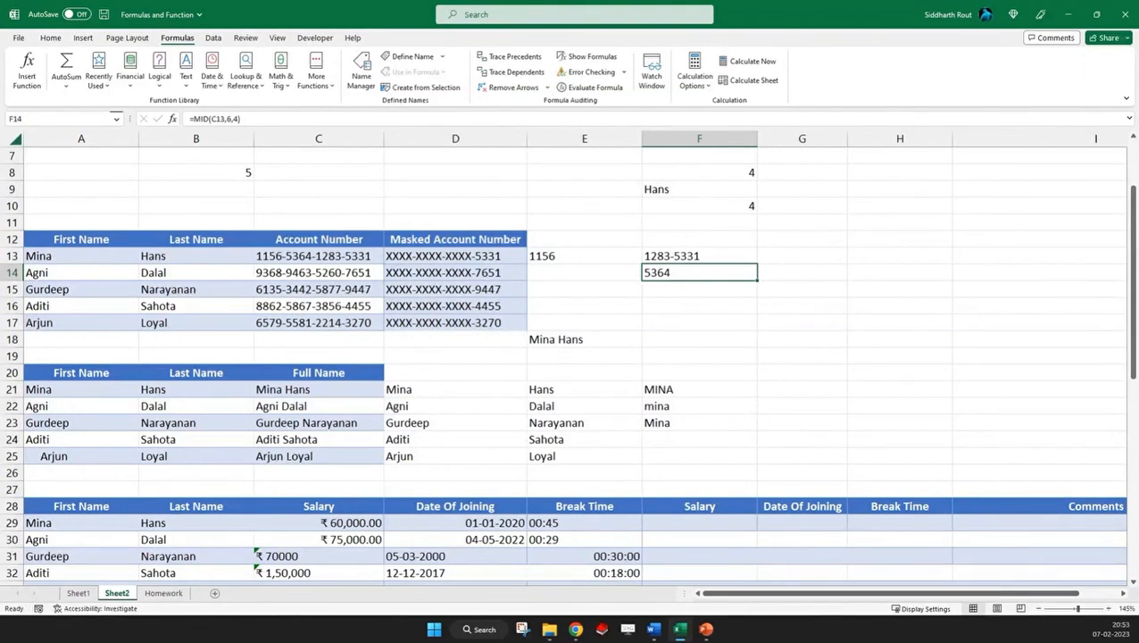
# Examine the employee table in rows 28 to 33, focusing on how the Salary values in C29:C33 are stored and aligned
pyautogui.scroll(-4, 67, 339)
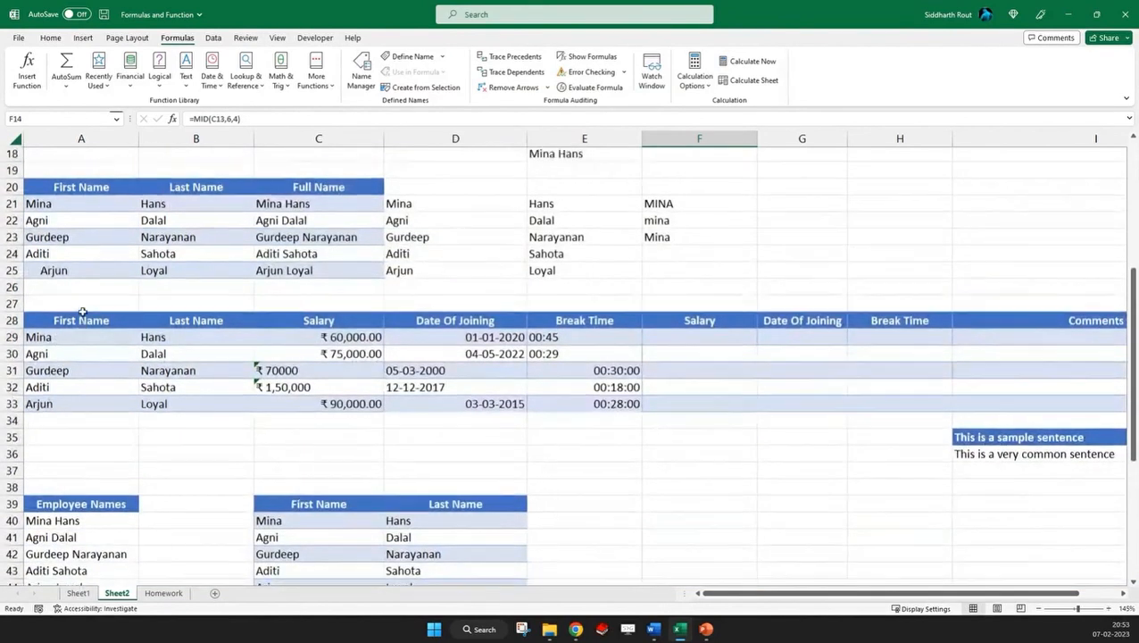
pyautogui.scroll(1, 81, 311)
pyautogui.click(55, 371)
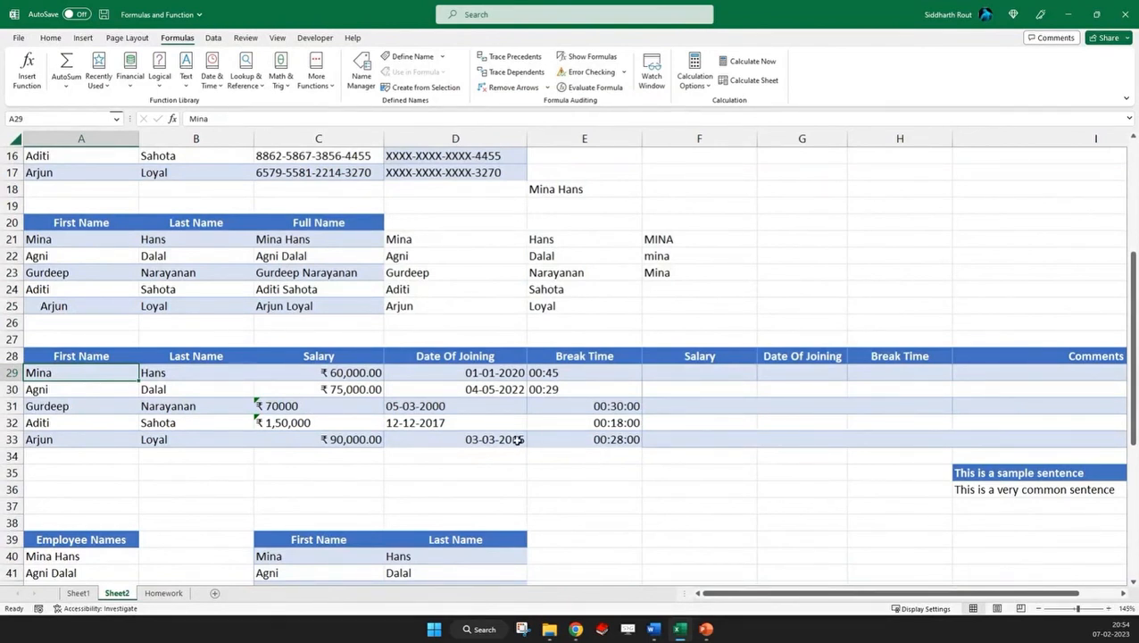
pyautogui.click(332, 372)
pyautogui.moveTo(347, 377); pyautogui.dragTo(344, 438)
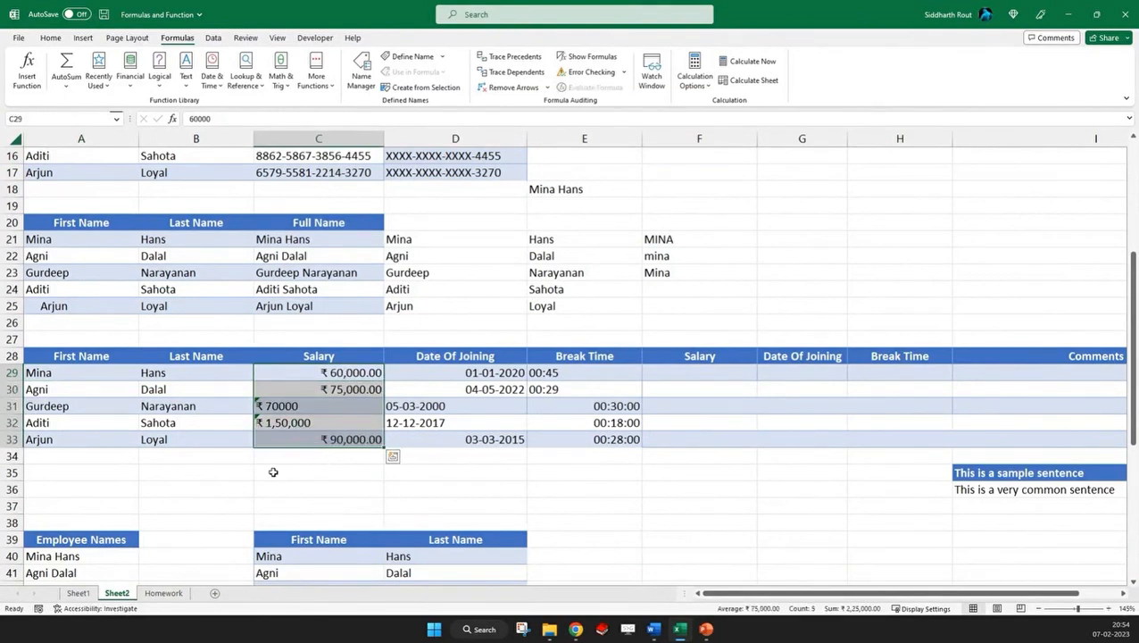
pyautogui.click(315, 478)
pyautogui.moveTo(323, 373); pyautogui.dragTo(340, 392)
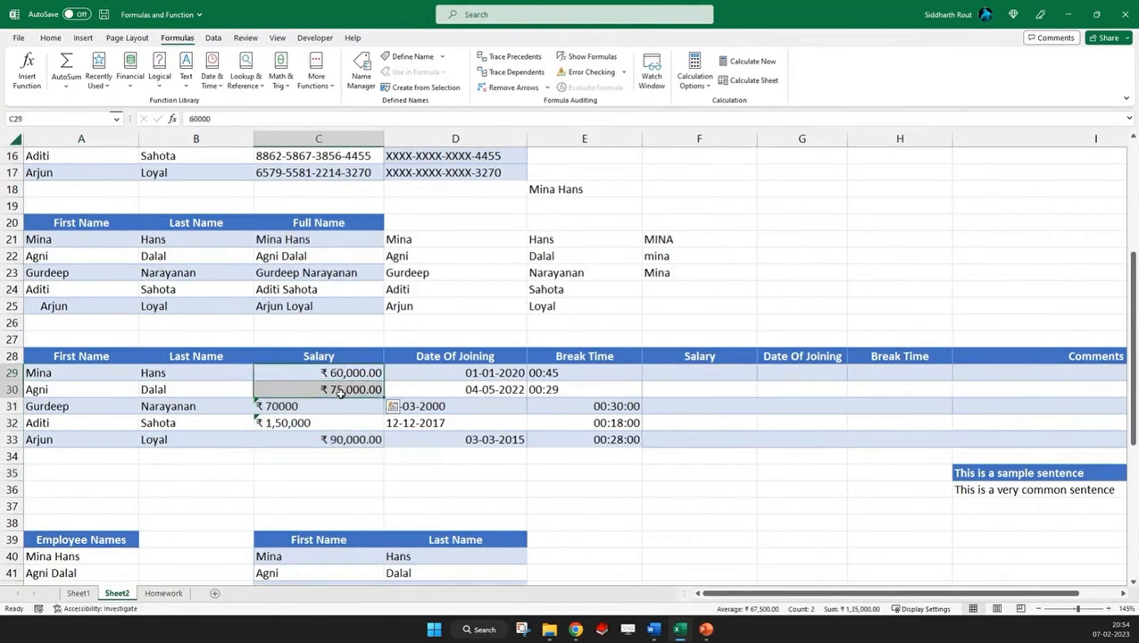
# Examine the error-checking options for the salaries stored as text in C31:C32 without applying a conversion
pyautogui.click(329, 409)
pyautogui.click(260, 423)
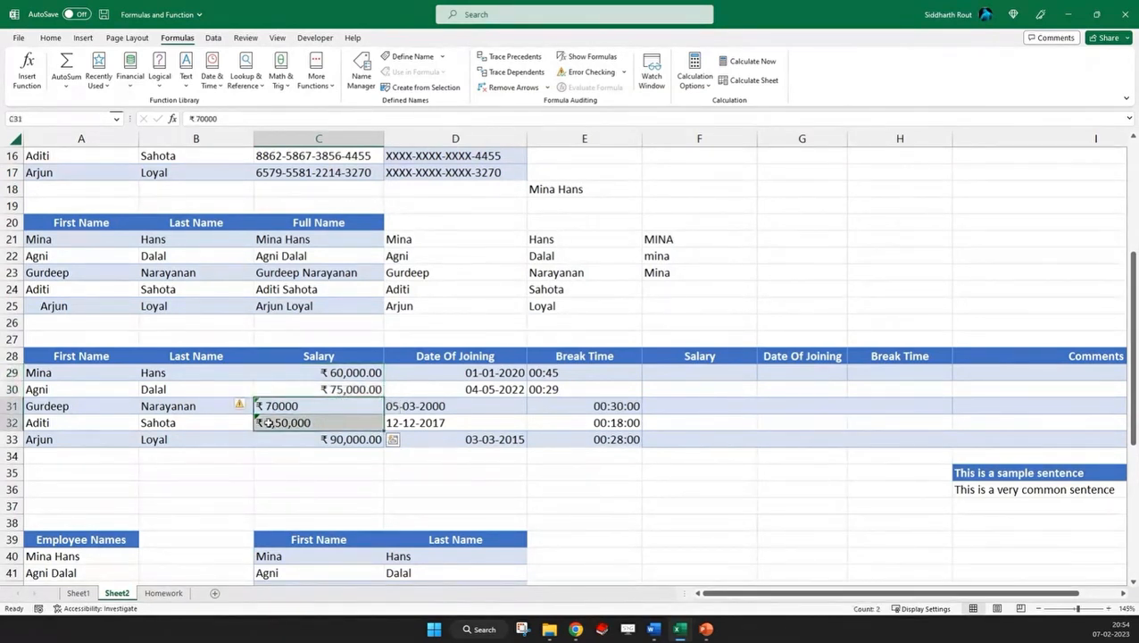
pyautogui.click(240, 408)
pyautogui.moveTo(268, 407); pyautogui.dragTo(269, 420)
pyautogui.click(242, 405)
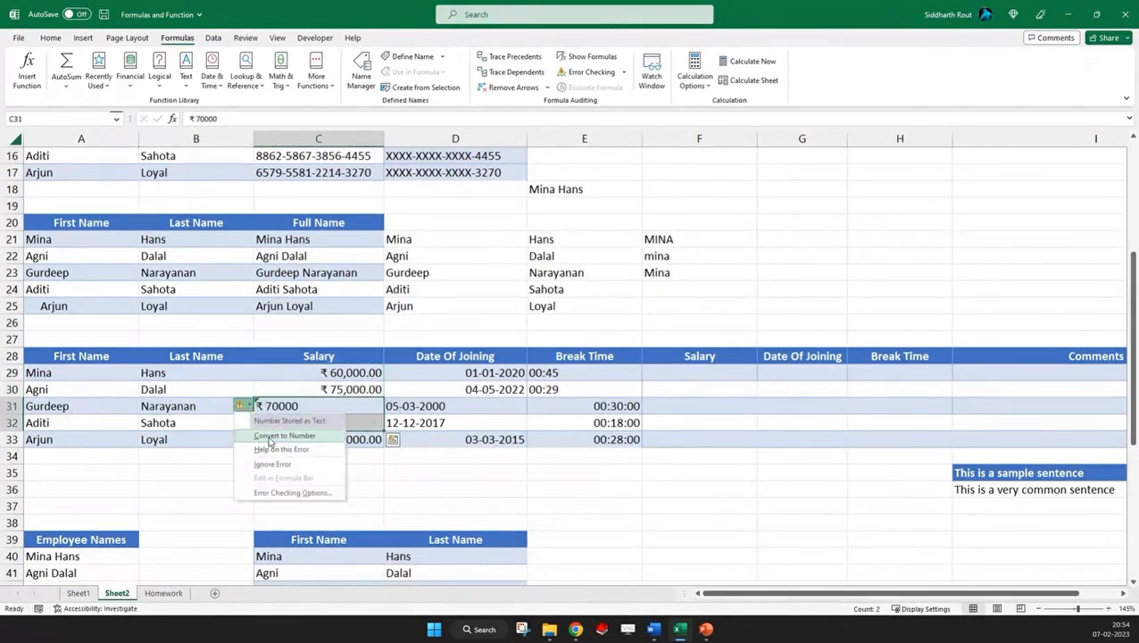
pyautogui.click(235, 407)
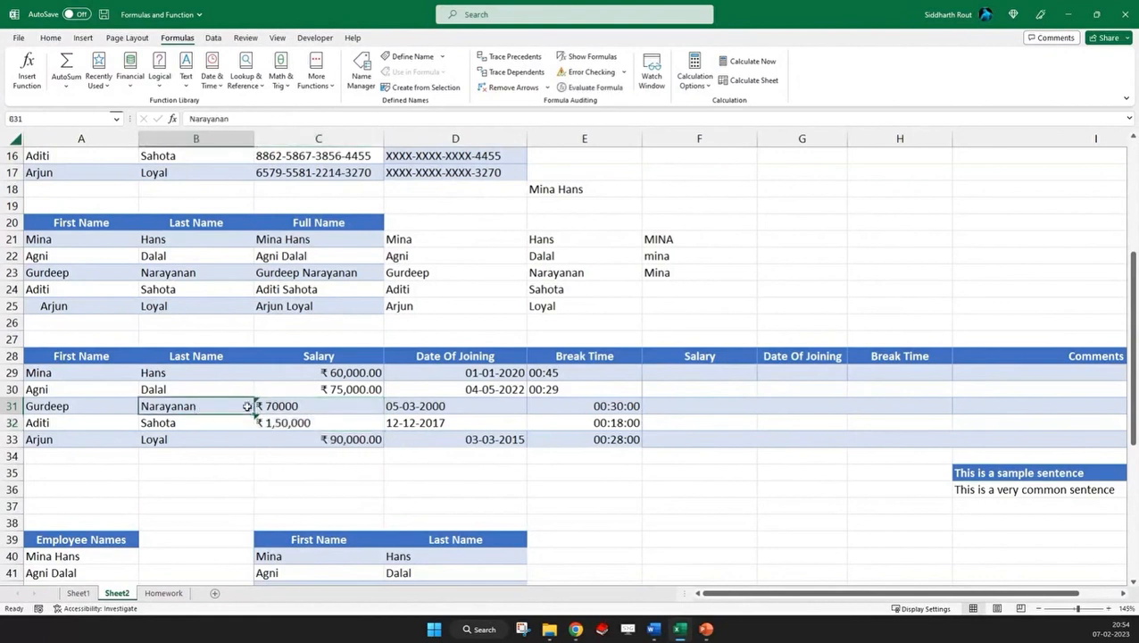
pyautogui.click(264, 408)
pyautogui.click(242, 406)
pyautogui.click(332, 408)
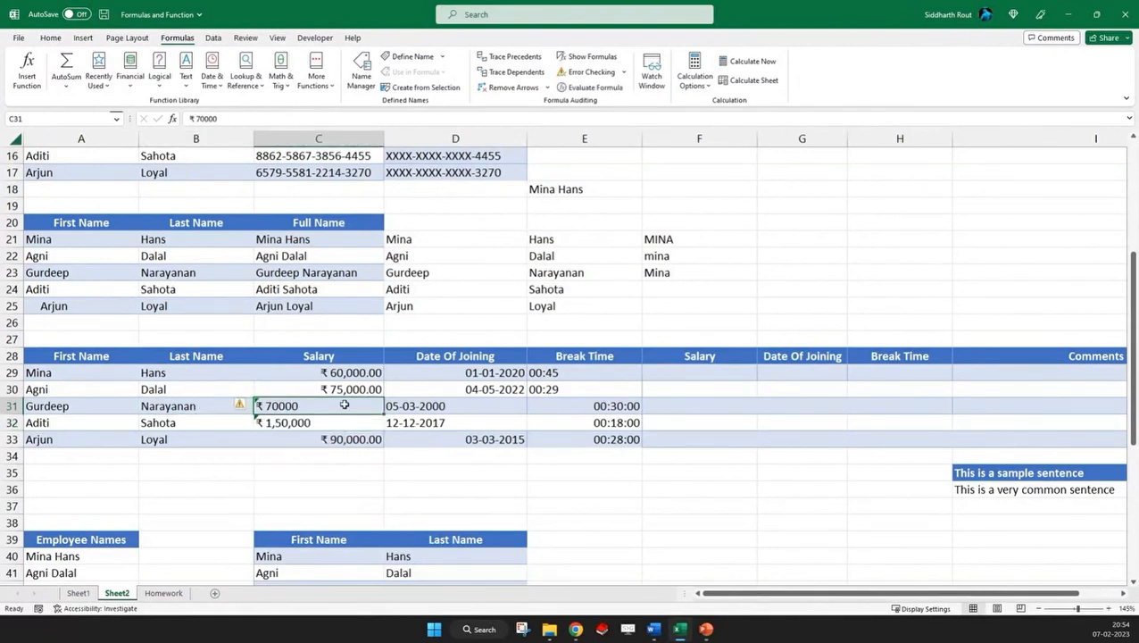
# Enter =VALUE(C31) in cell C35 to convert the text salary to a number, and review the formula
pyautogui.click(317, 473)
pyautogui.write('=valu')
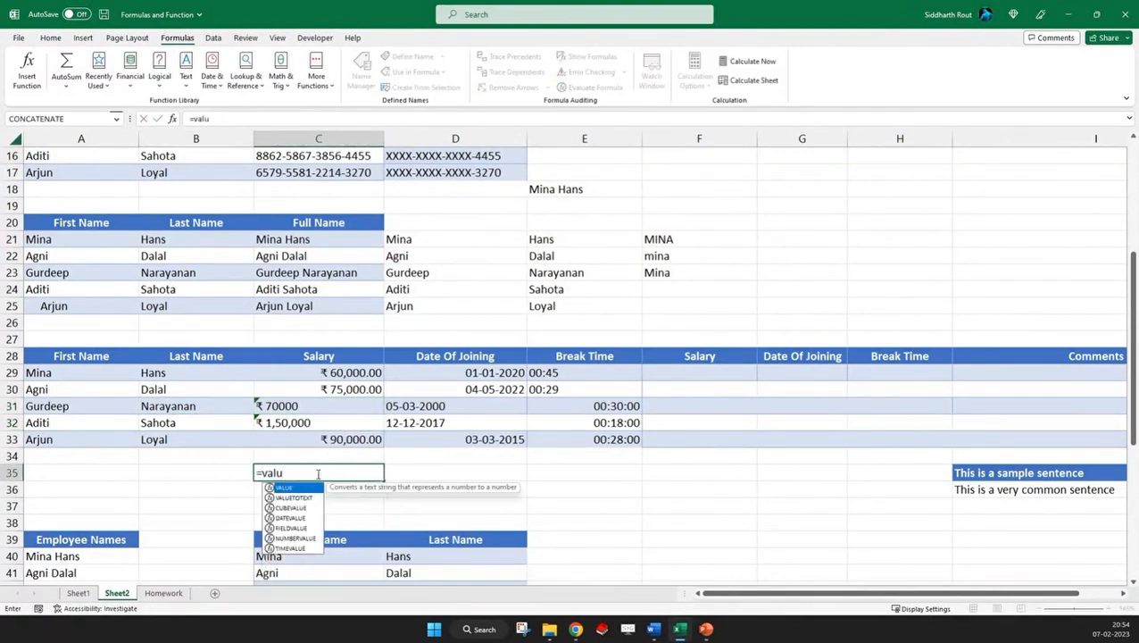
pyautogui.write('e(')
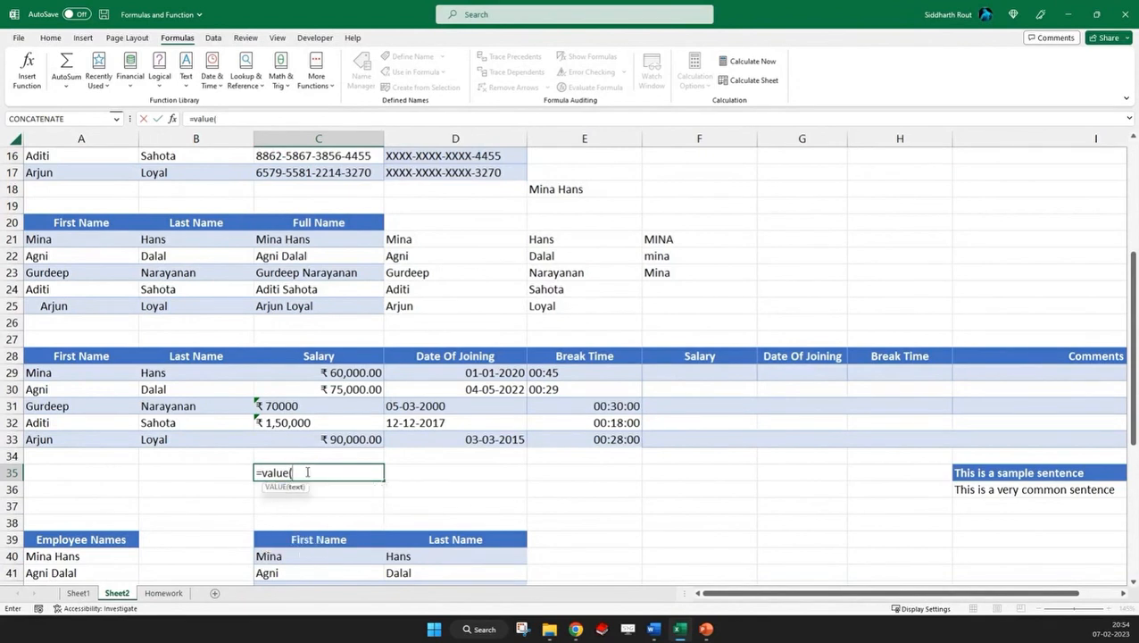
pyautogui.click(292, 408)
pyautogui.press('Return')
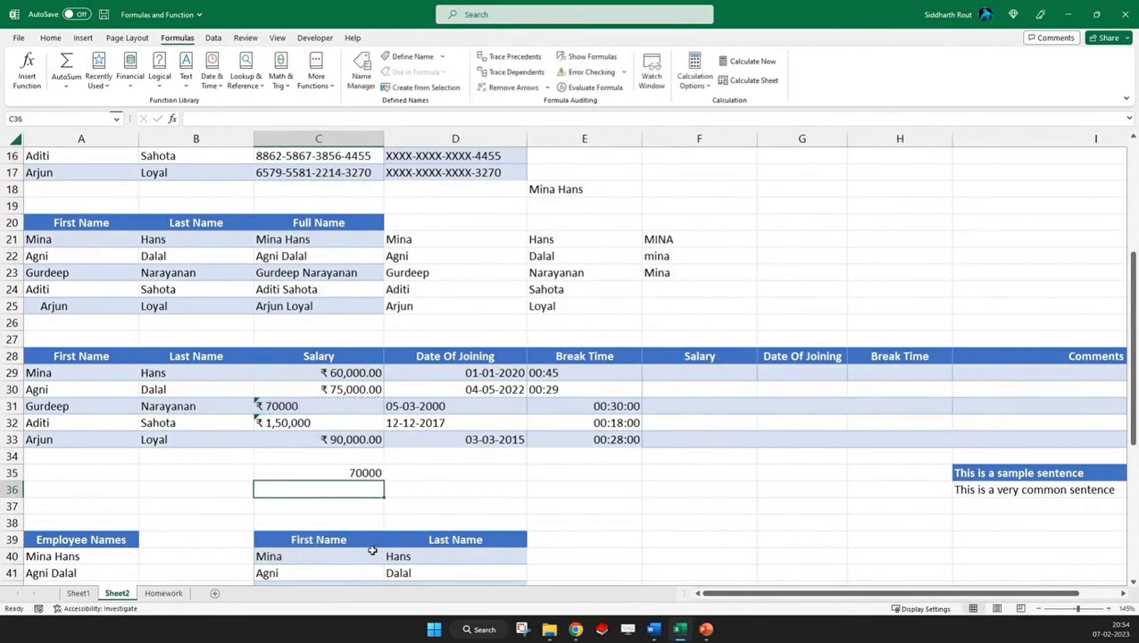
pyautogui.press('Up')
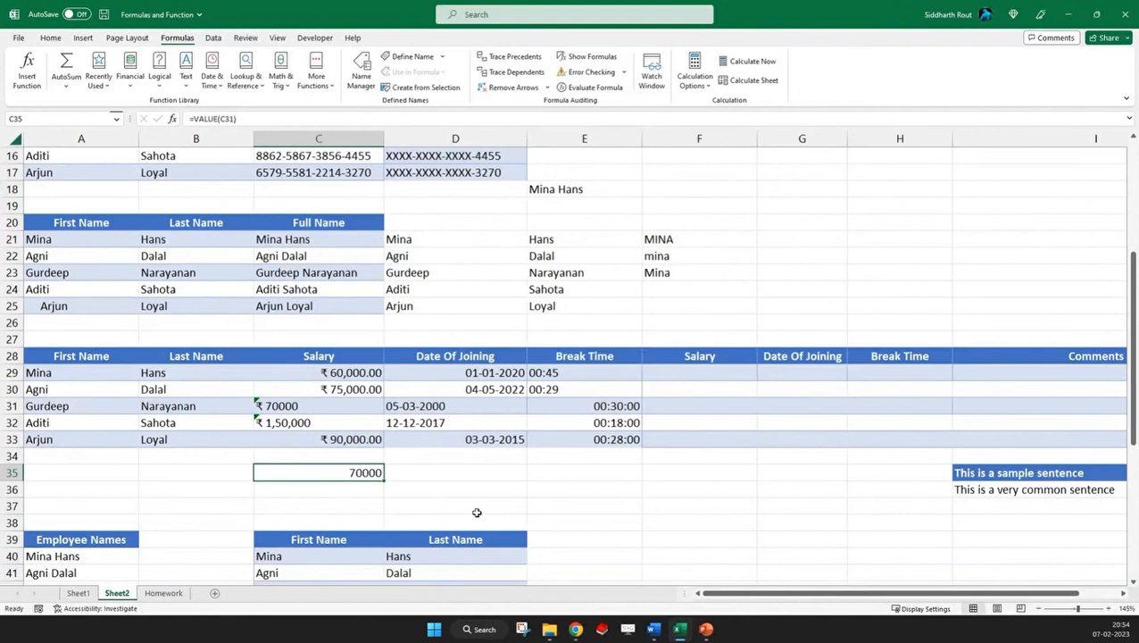
# Enter =VALUE(D31) in cell D35 to convert the text date to a number, and compare it with the source date
pyautogui.click(430, 407)
pyautogui.click(414, 479)
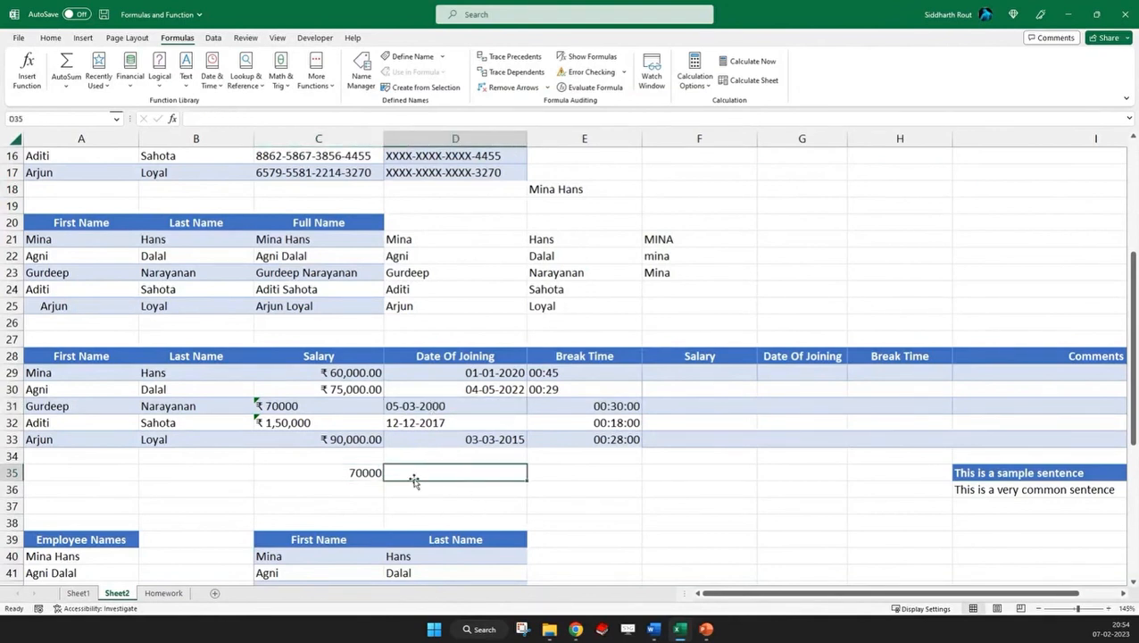
pyautogui.write('=value(')
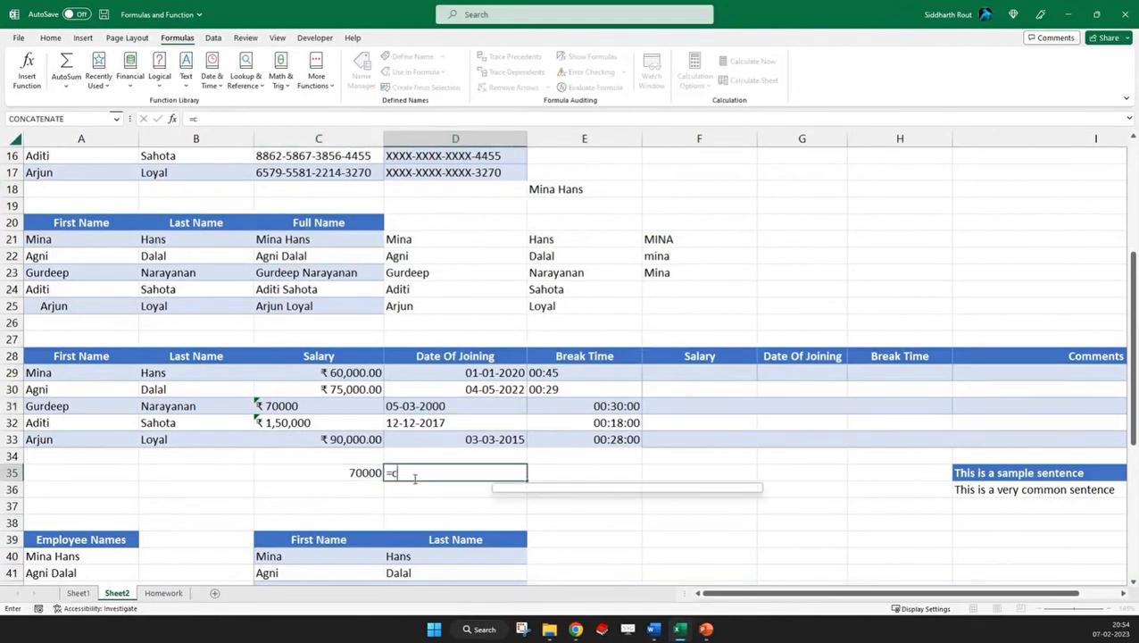
pyautogui.click(432, 406)
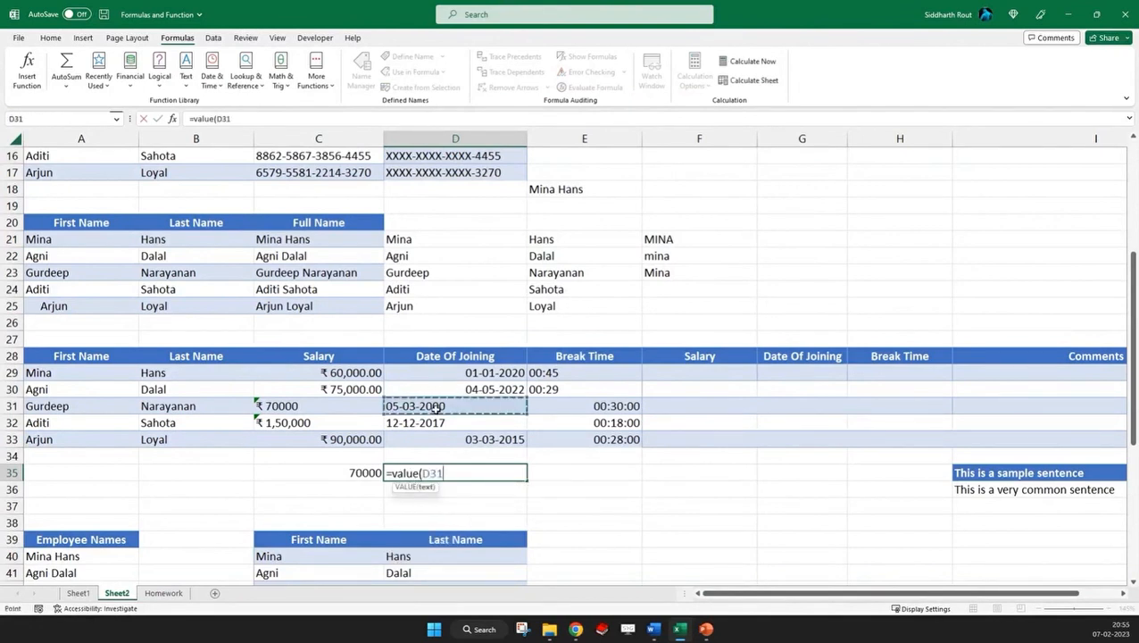
pyautogui.write(')')
pyautogui.press('Return')
pyautogui.press('Up')
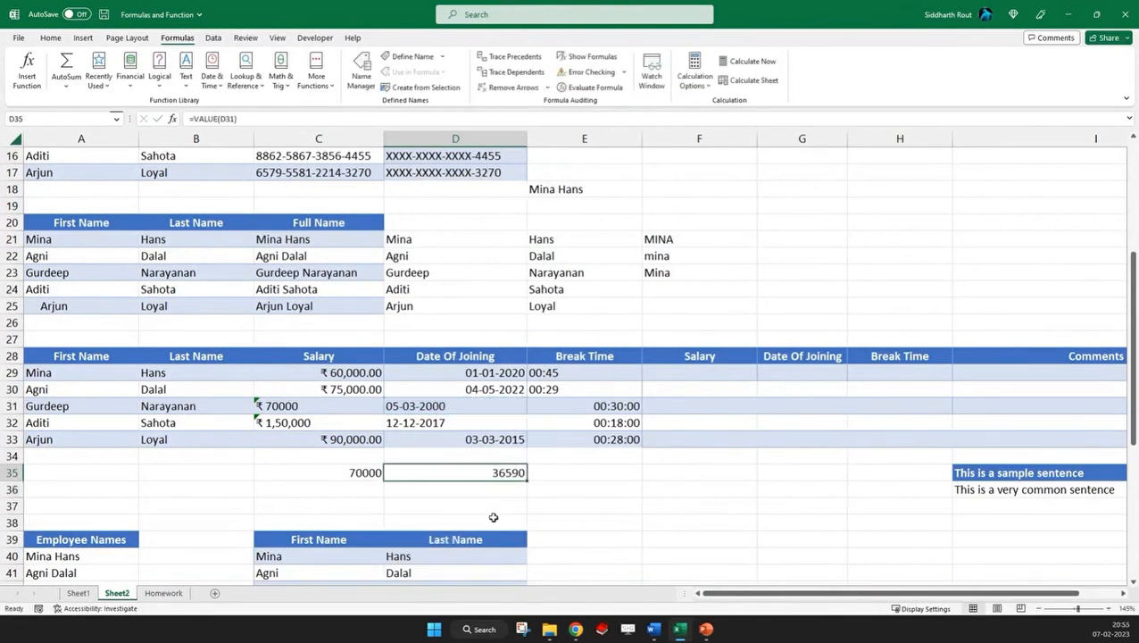
pyautogui.click(415, 406)
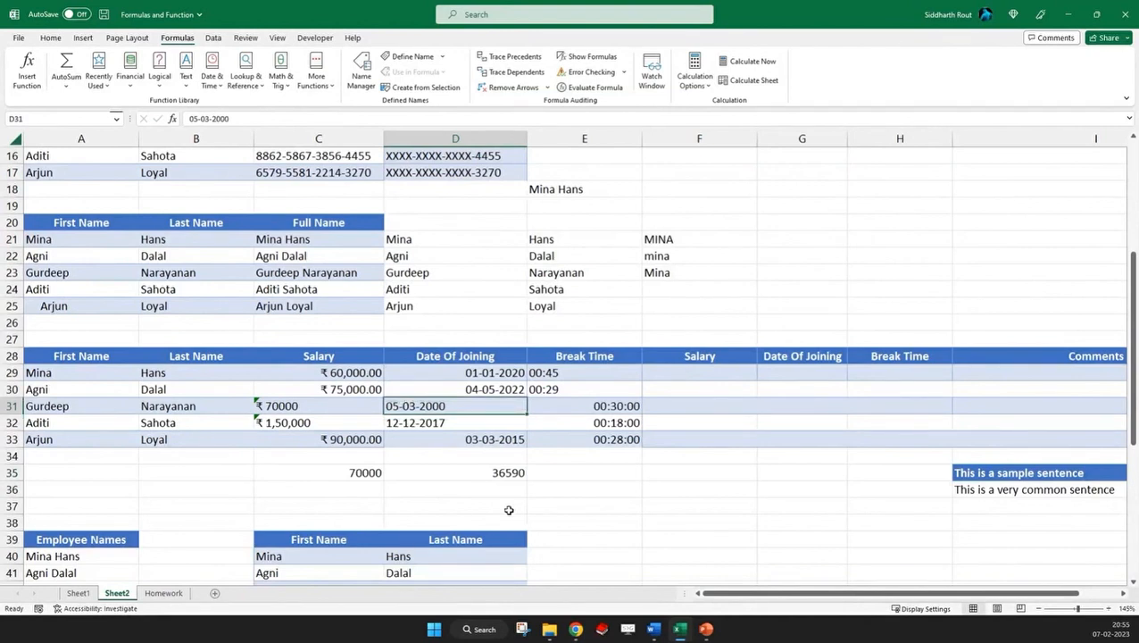
pyautogui.click(515, 470)
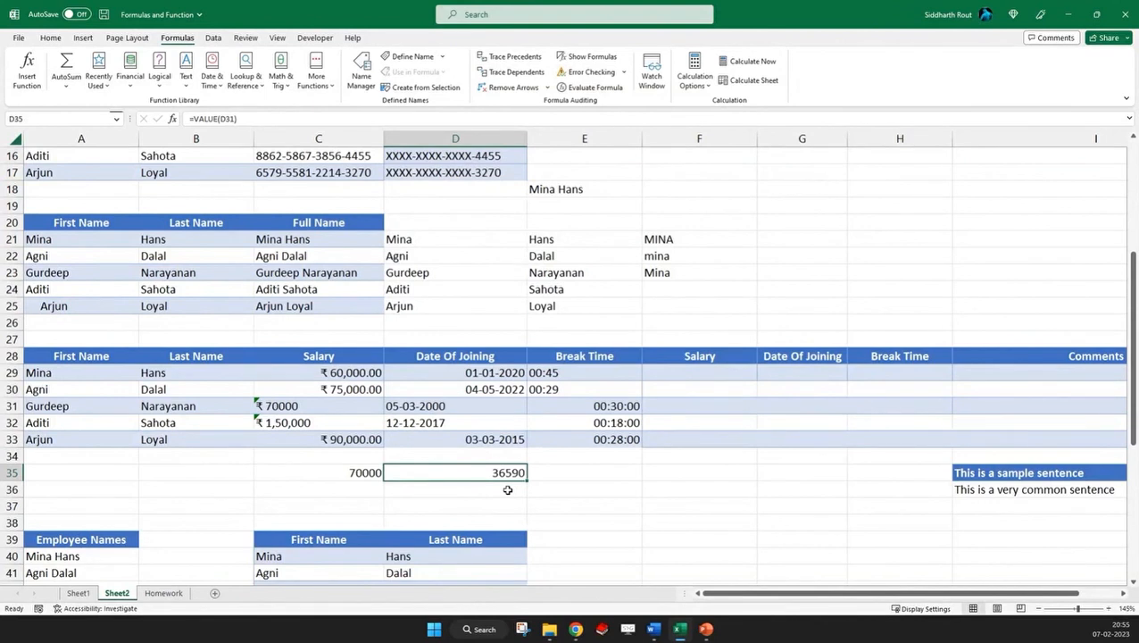
# Change the date of joining in D29 to 01-01-1900
pyautogui.click(480, 373)
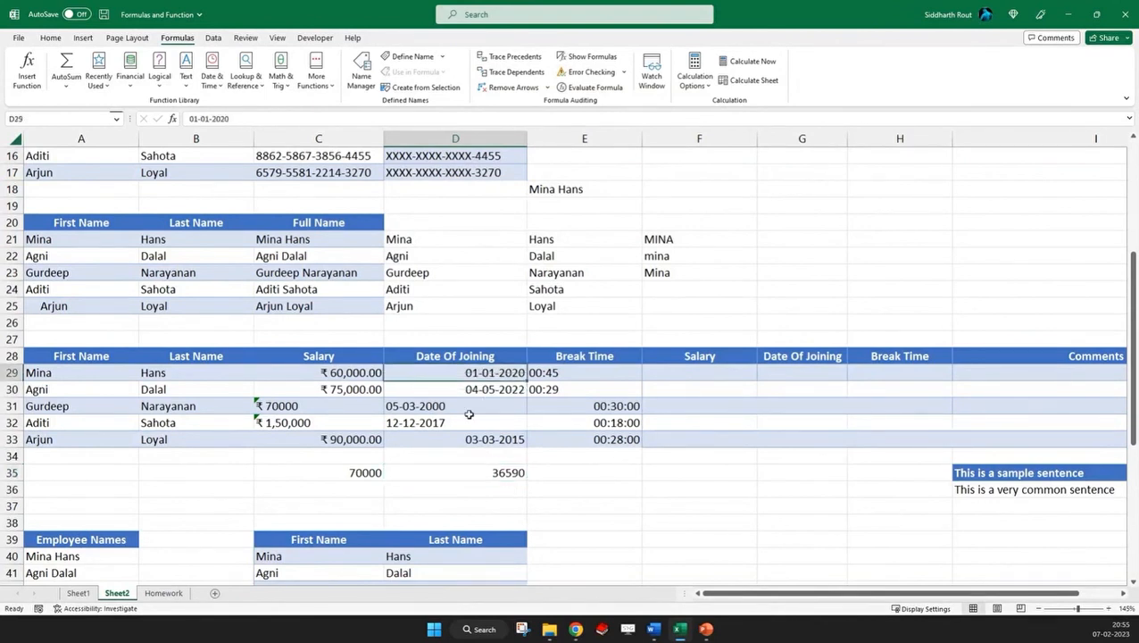
pyautogui.click(267, 119)
pyautogui.press('BackSpace')
pyautogui.press('BackSpace')
pyautogui.press('BackSpace')
pyautogui.press('BackSpace')
pyautogui.write('1900')
pyautogui.press('Return')
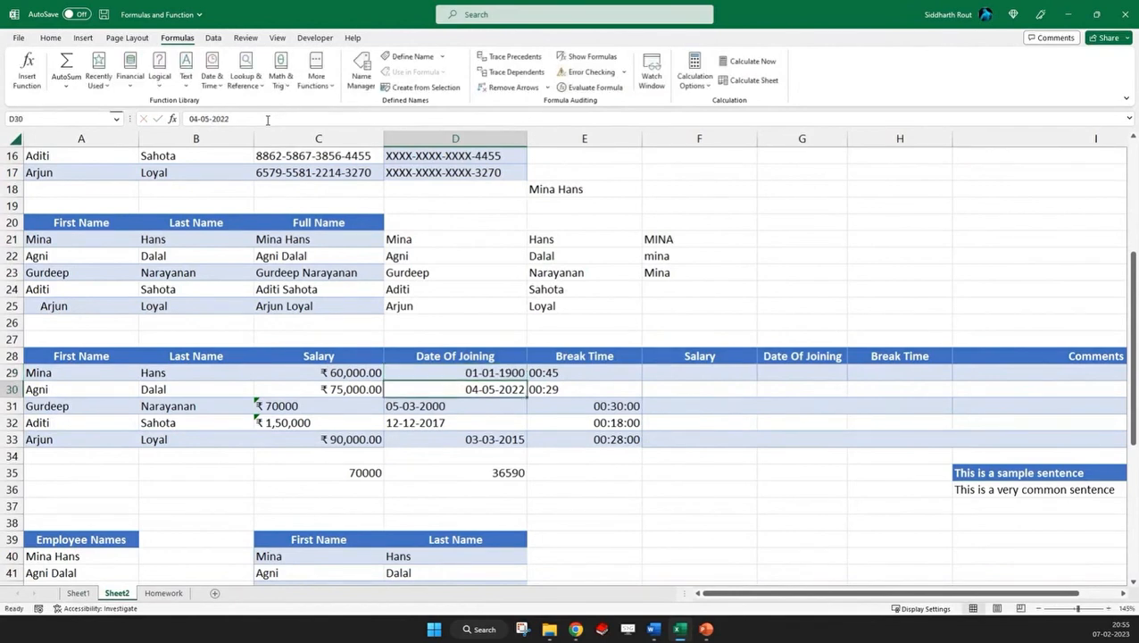
# Enter =VALUE(D29) in cell D34 to get the numeric value of the date
pyautogui.press('Down')
pyautogui.press('Down')
pyautogui.press('Down')
pyautogui.press('Down')
pyautogui.write('=v')
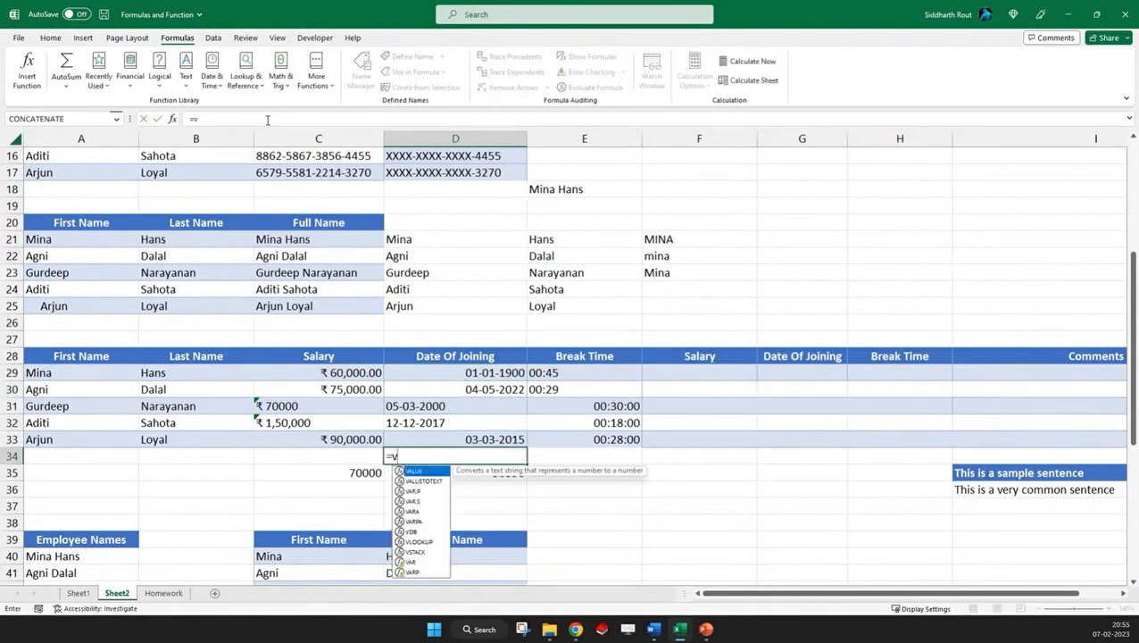
pyautogui.write('alue(')
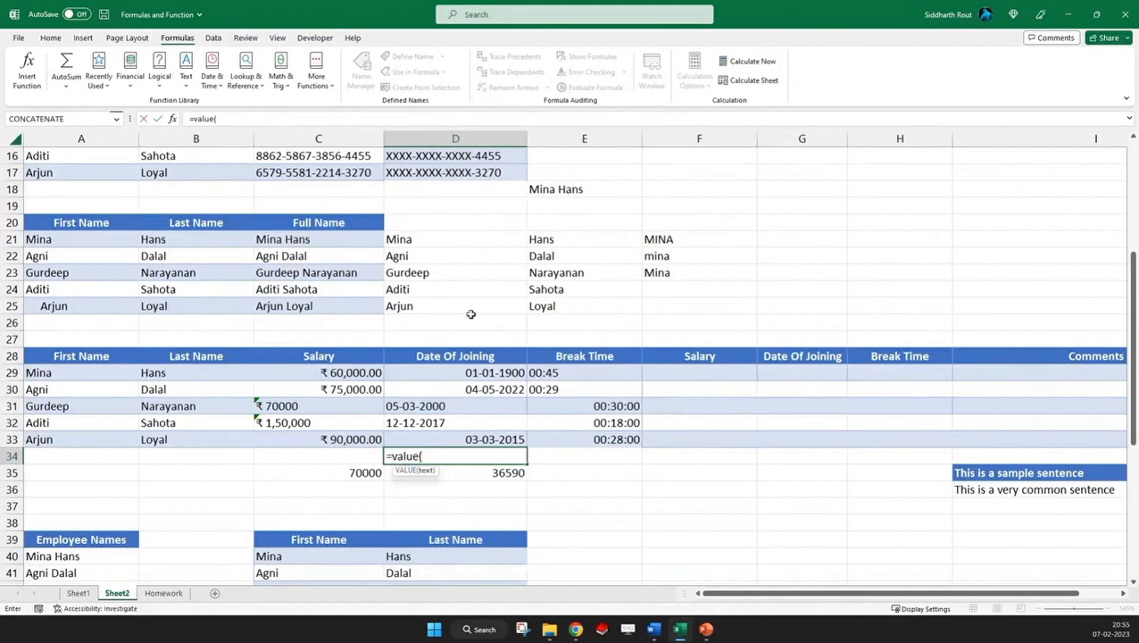
pyautogui.click(462, 372)
pyautogui.hotkey('ctrl', 'Return')
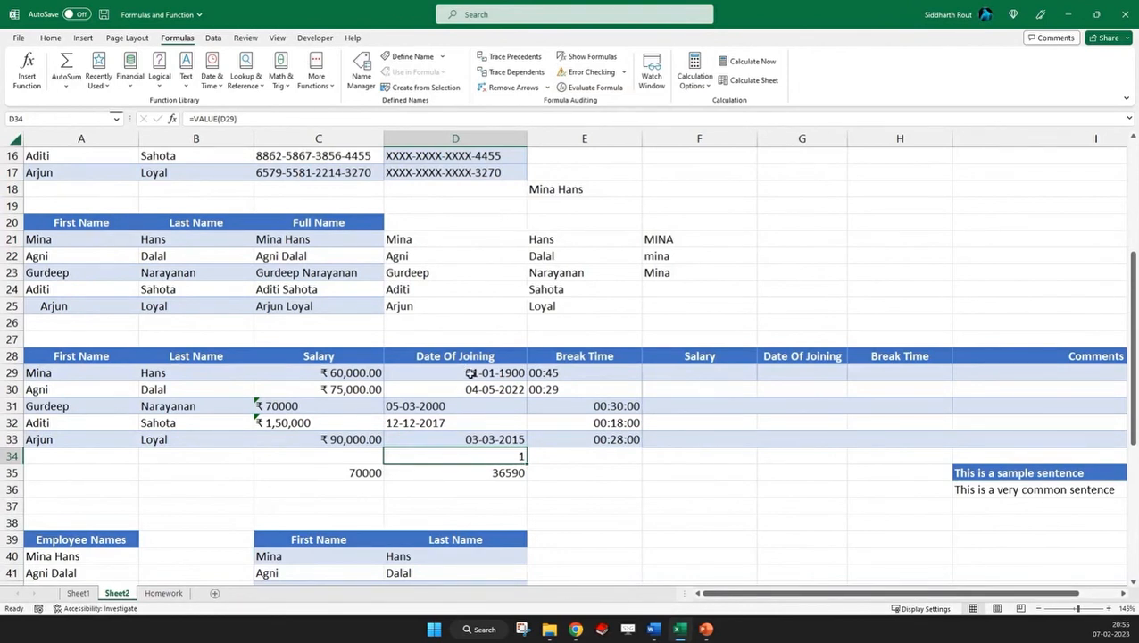
# Change the day and month of the date in D29 so it reads 07-02-1900
pyautogui.click(462, 372)
pyautogui.doubleClick(193, 119)
pyautogui.write('7')
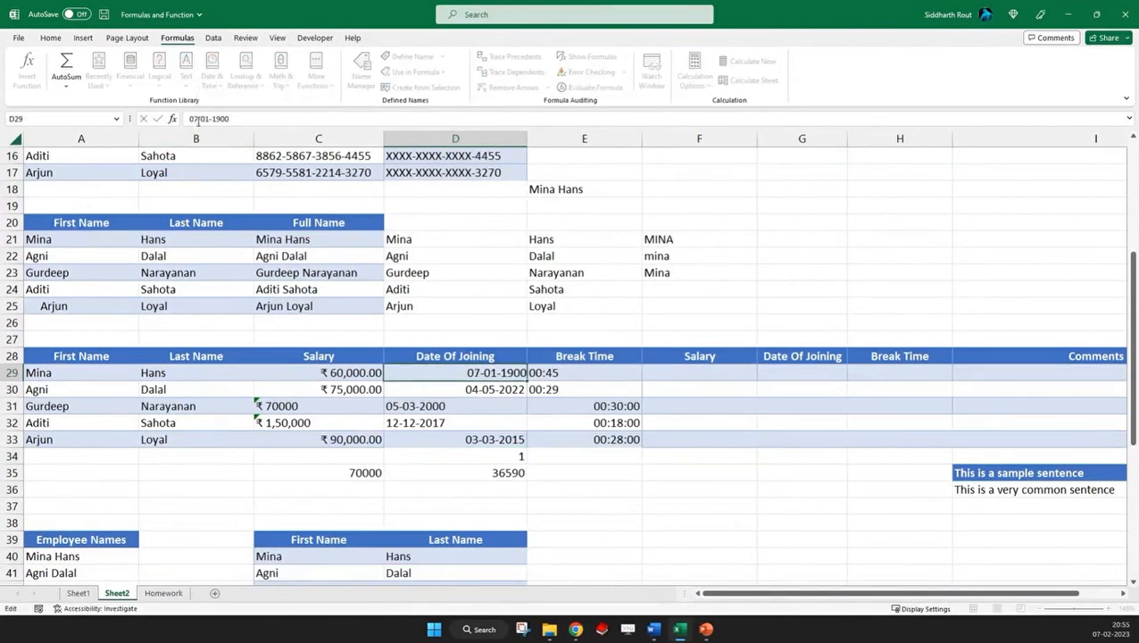
pyautogui.press('Right')
pyautogui.press('Right')
pyautogui.write('2')
pyautogui.press('Delete')
pyautogui.hotkey('ctrl', 'Return')
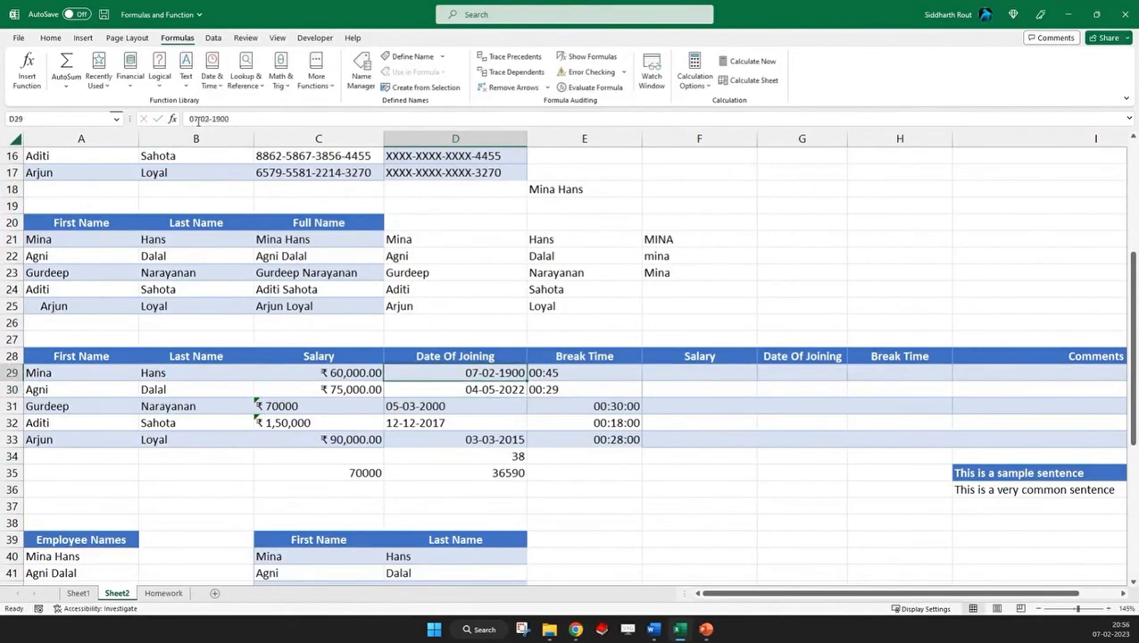
# Replace the year of the date in D29 so the entry reads 07-02-202
pyautogui.press('F2')
pyautogui.press('BackSpace')
pyautogui.press('BackSpace')
pyautogui.press('BackSpace')
pyautogui.press('BackSpace')
pyautogui.write('2')
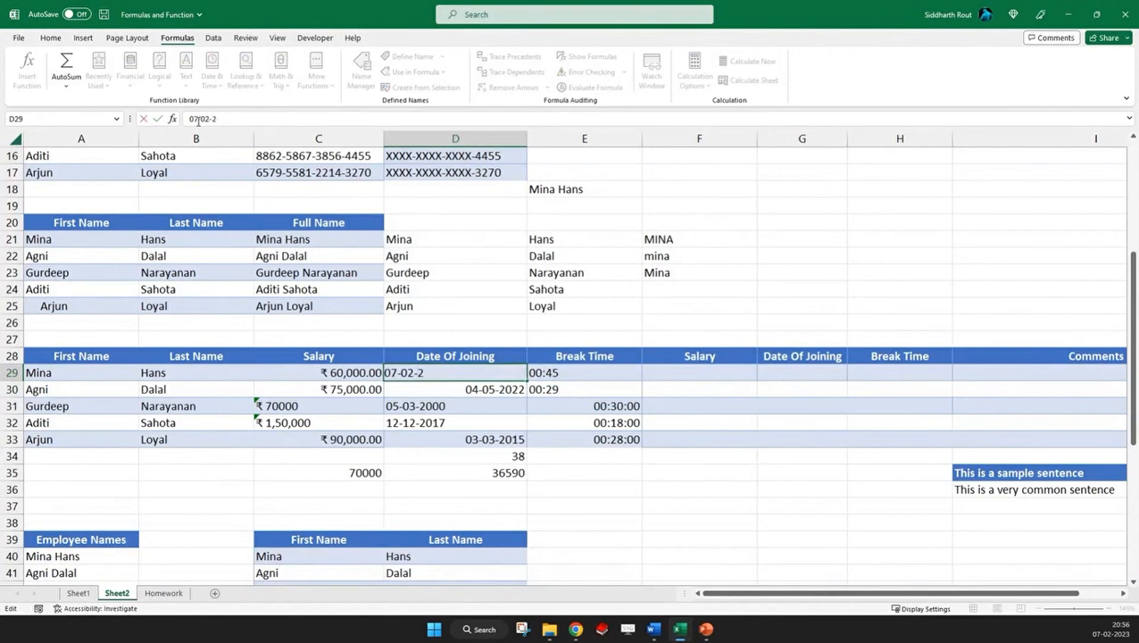
pyautogui.write('02.')
pyautogui.press('Return')
pyautogui.press('Down')
pyautogui.press('Down')
pyautogui.press('Down')
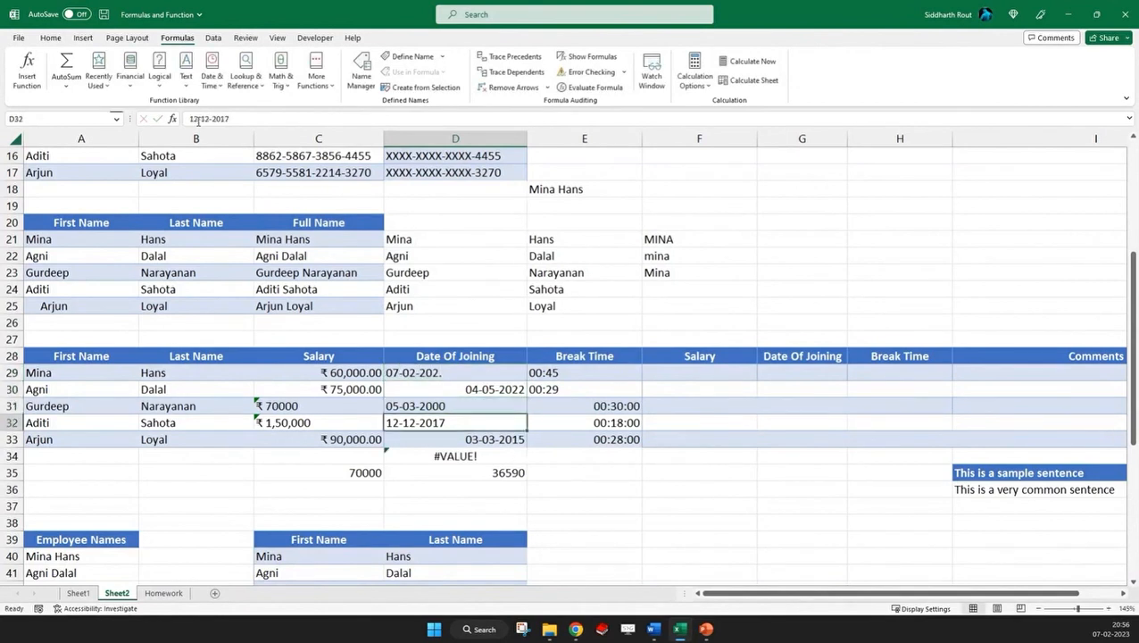
# Change the date of joining in D30 to 04-05-2023 and inspect the formula in D34
pyautogui.click(465, 392)
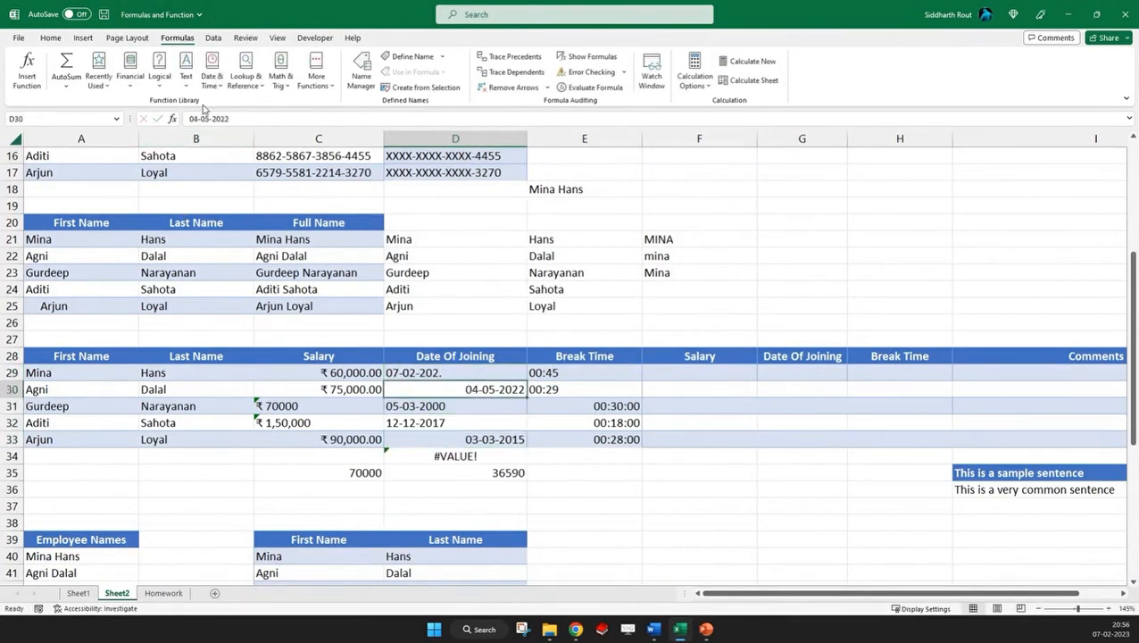
pyautogui.moveTo(227, 119); pyautogui.dragTo(241, 119)
pyautogui.write('3')
pyautogui.press('Return')
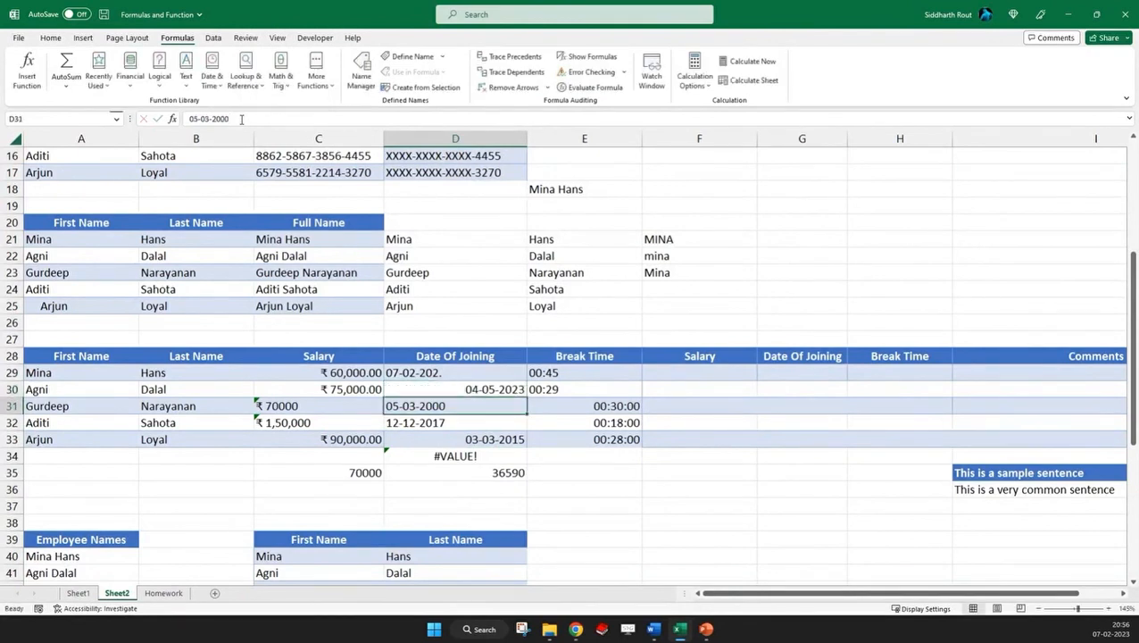
pyautogui.press('Down')
pyautogui.press('Down')
pyautogui.press('Down')
pyautogui.press('F2')
pyautogui.press('Escape')
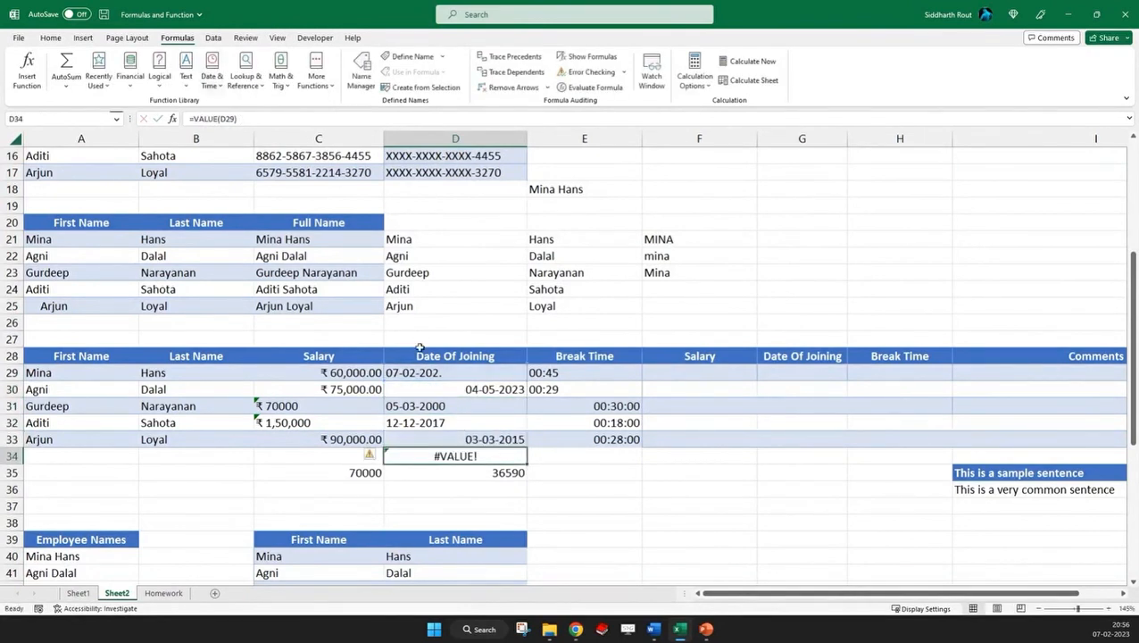
# Correct the date of joining in D29 to 07-02-2023 and return to the VALUE formula in D34
pyautogui.doubleClick(463, 375)
pyautogui.press('BackSpace')
pyautogui.write('3')
pyautogui.press('Return')
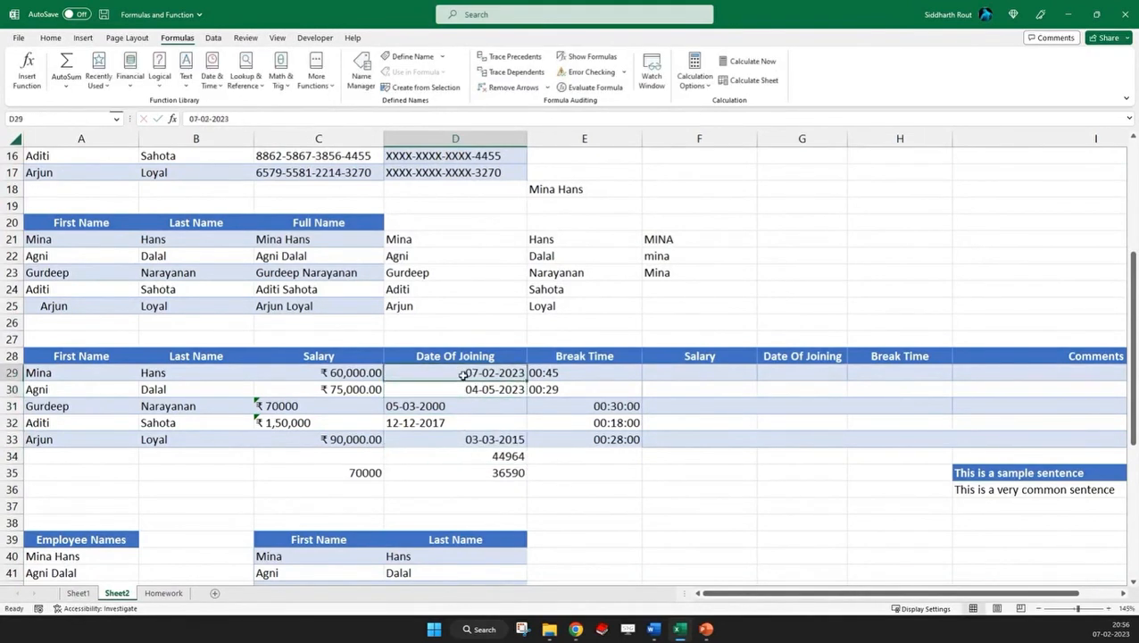
pyautogui.press('Down')
pyautogui.press('Down')
pyautogui.press('Down')
pyautogui.press('Down')
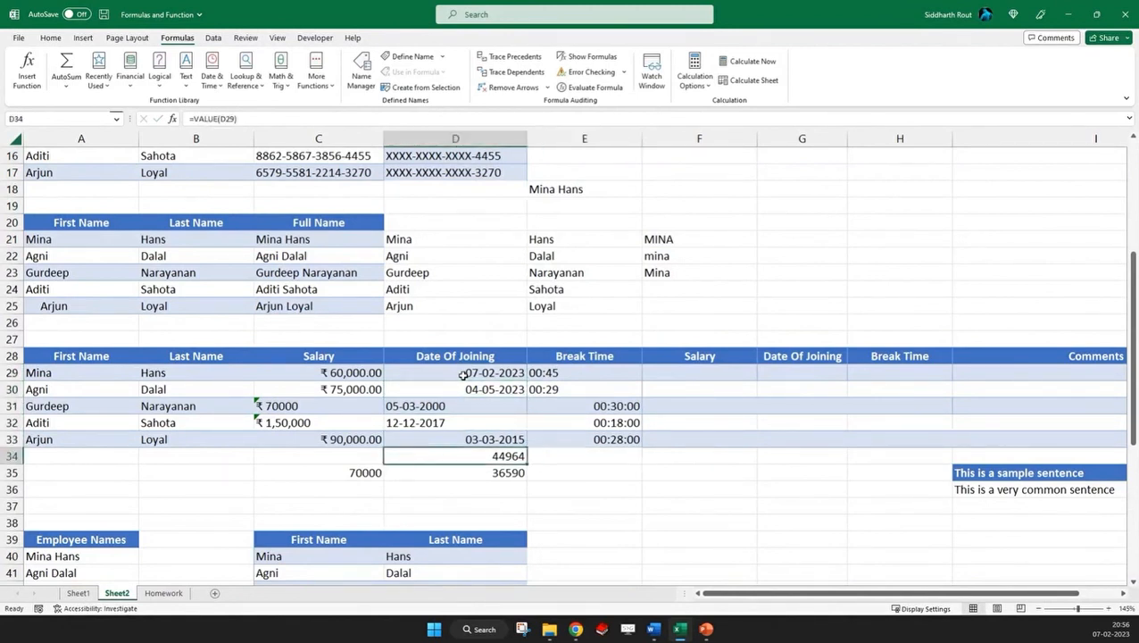
# Copy the VALUE formula from D34 to E34 so it references E29, and fill it down to E37
pyautogui.hotkey('ctrl', 'c')
pyautogui.press('Right')
pyautogui.hotkey('ctrl', 'v')
pyautogui.press('F2')
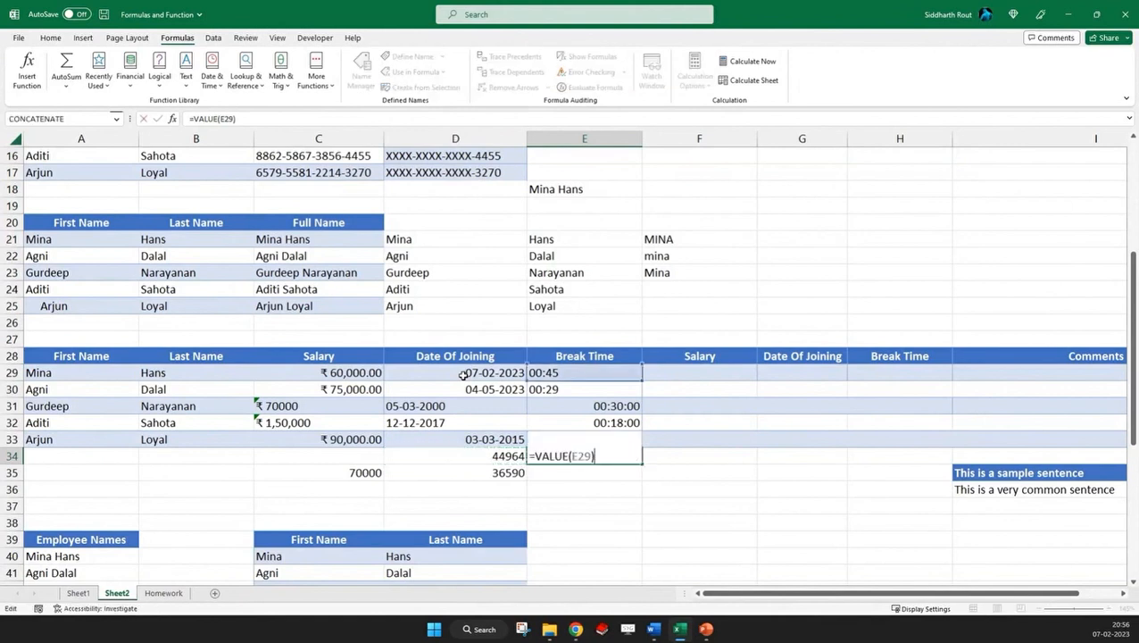
pyautogui.press('Escape')
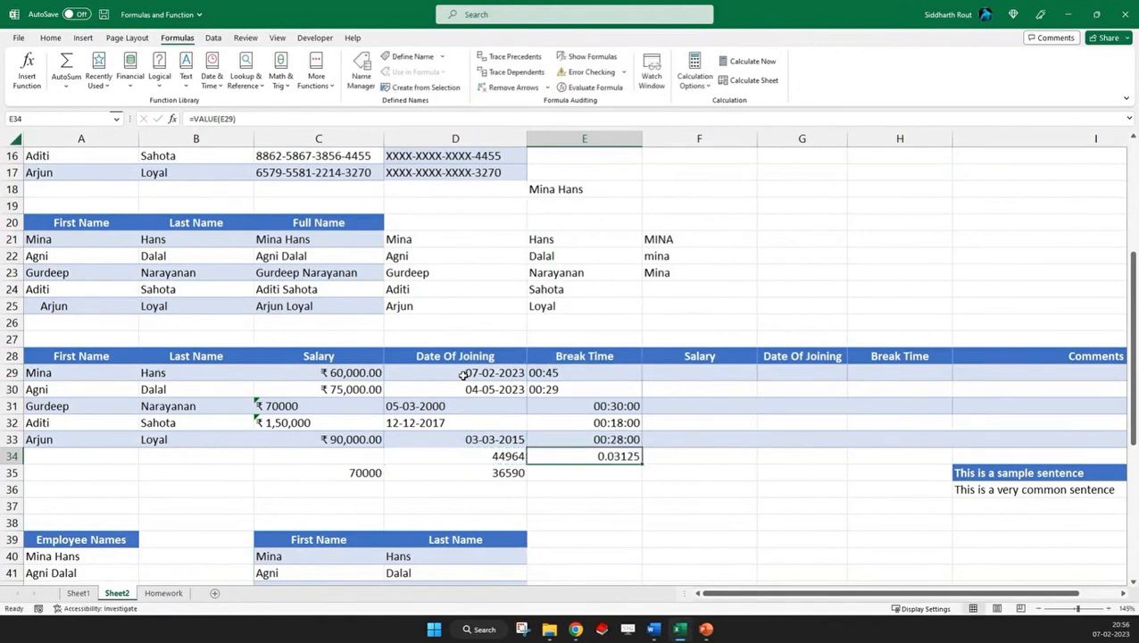
pyautogui.moveTo(642, 463); pyautogui.dragTo(644, 516)
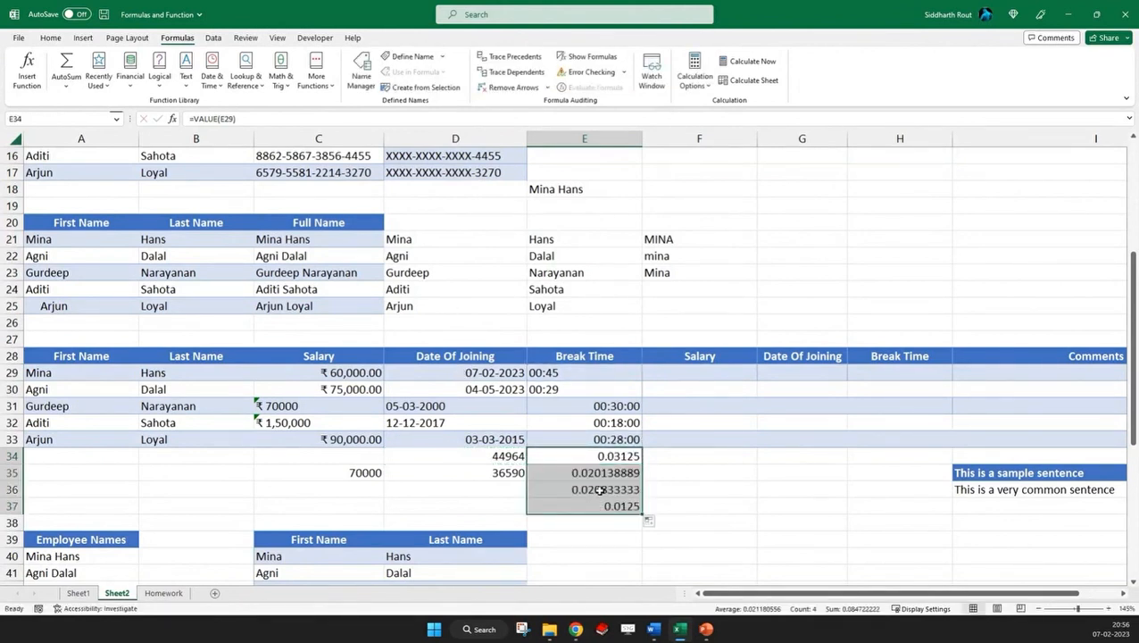
# Inspect the VALUE formulas in E36, E37 and C35 and the source salary in C29
pyautogui.doubleClick(625, 489)
pyautogui.press('Escape')
pyautogui.doubleClick(623, 506)
pyautogui.press('Escape')
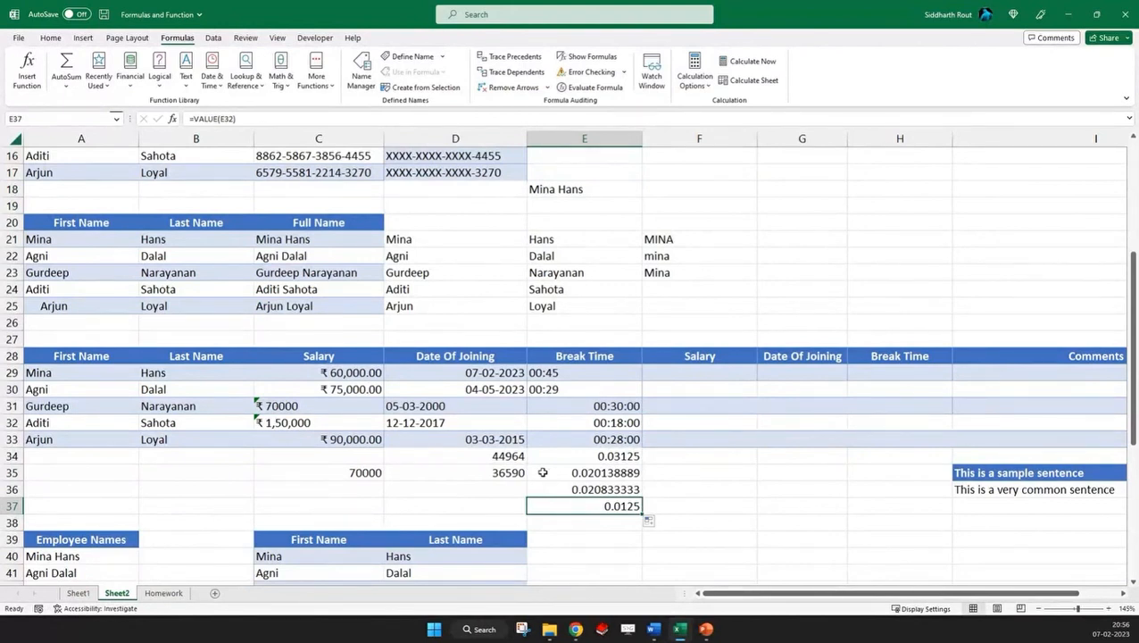
pyautogui.click(331, 478)
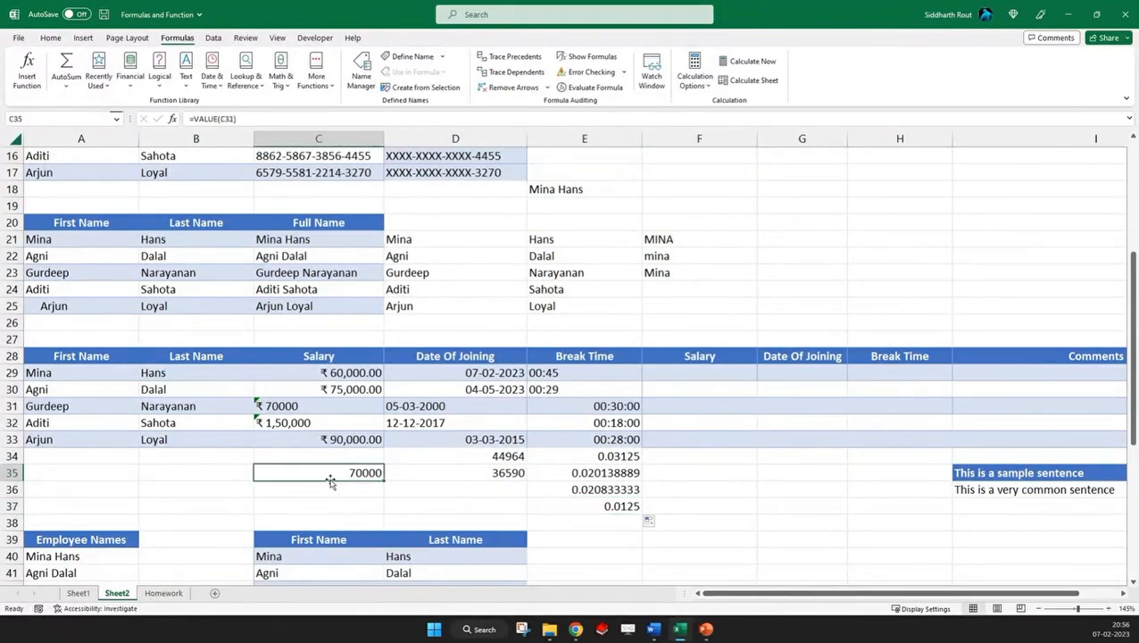
pyautogui.click(346, 371)
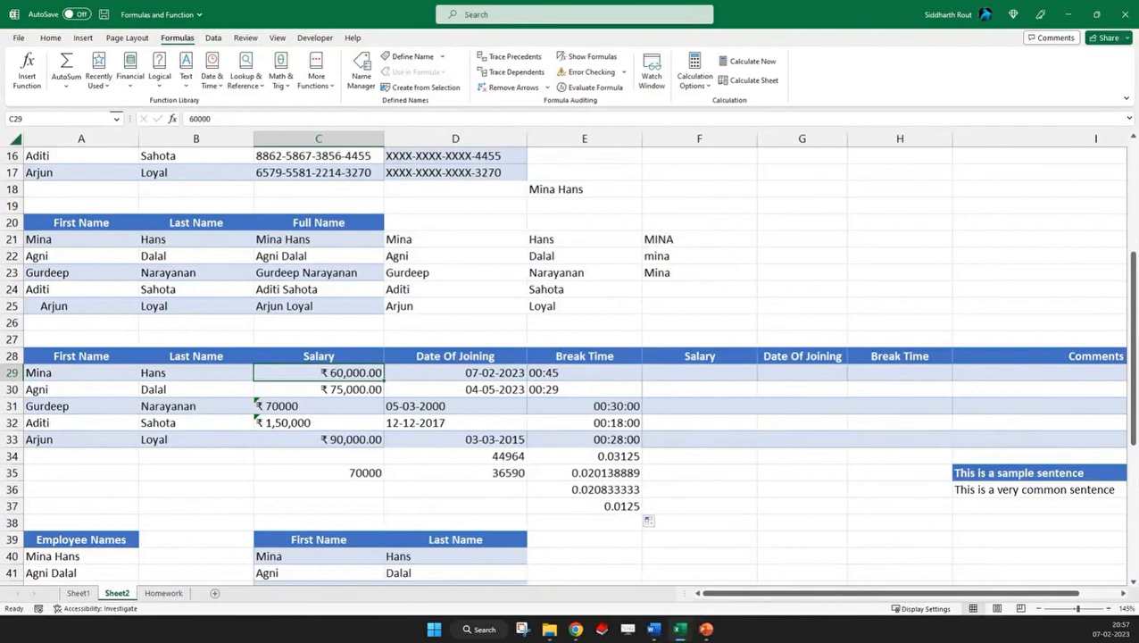
# Enter =text in cell B35 and go to the empty Salary cell F29
pyautogui.click(195, 473)
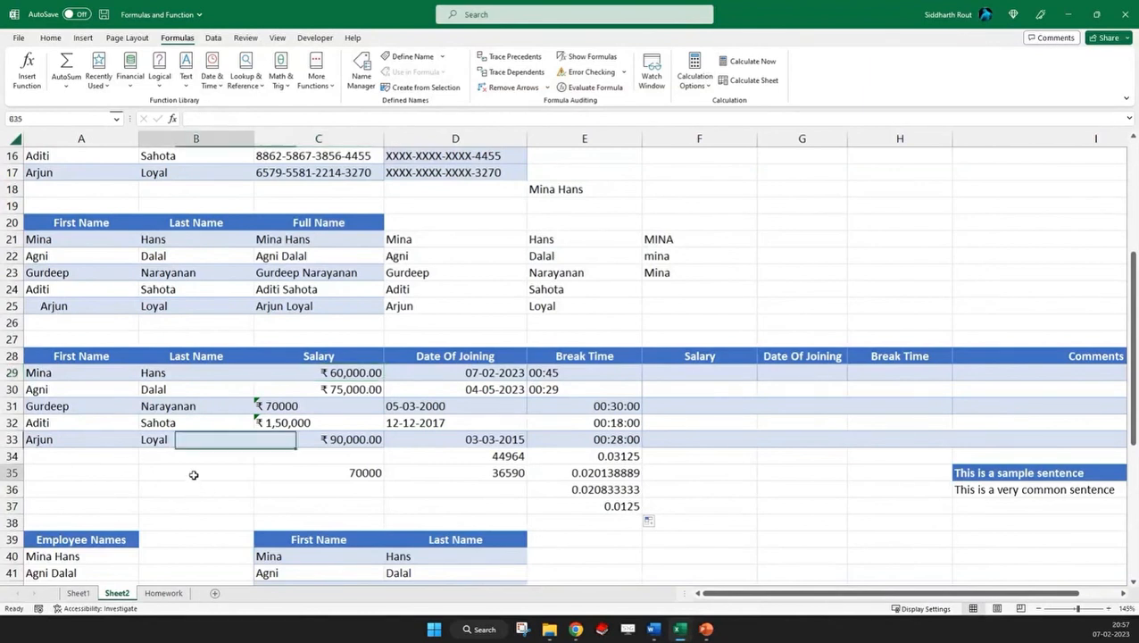
pyautogui.write('=text')
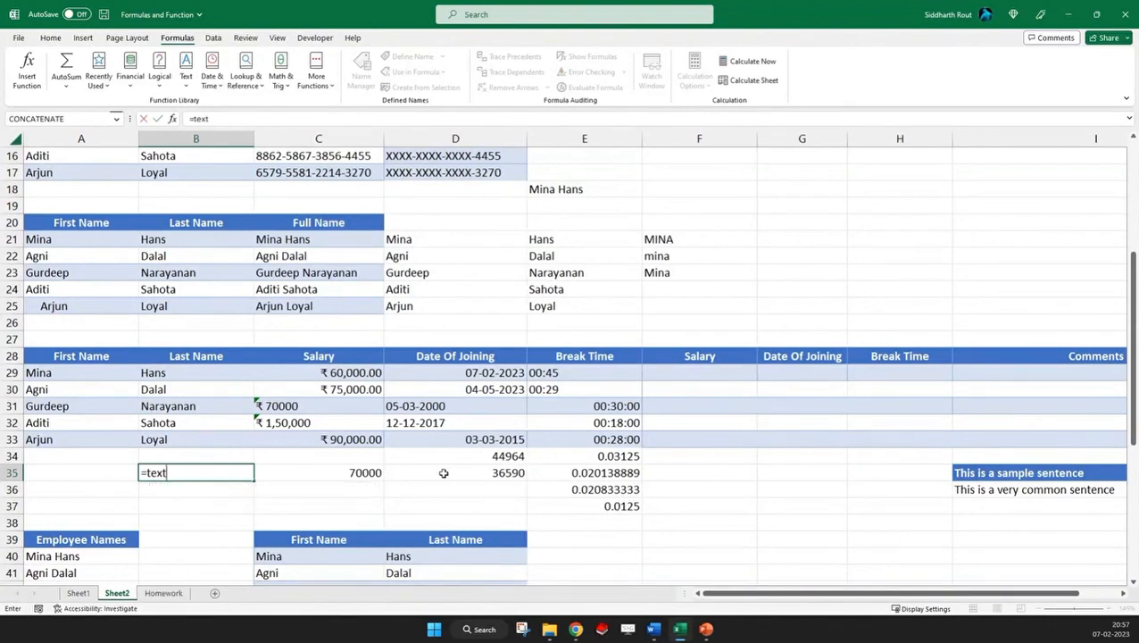
pyautogui.click(696, 373)
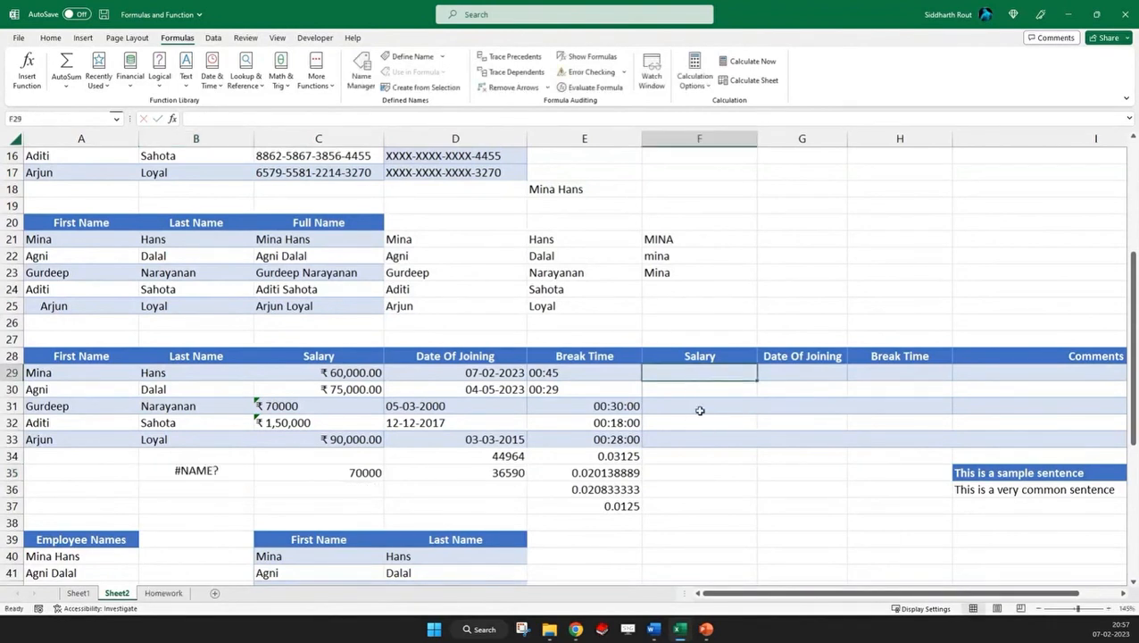
# Enter =TEXT(VALUE(C29),"0.00") in F29 to convert the first salary into text with two decimals
pyautogui.write('=text(')
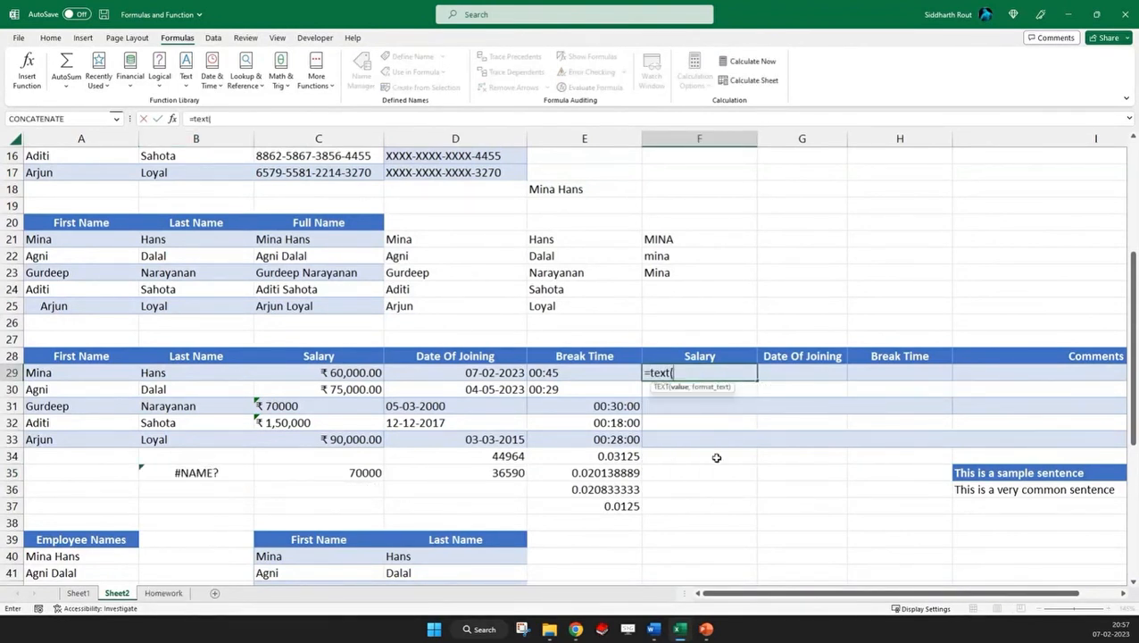
pyautogui.write('value(')
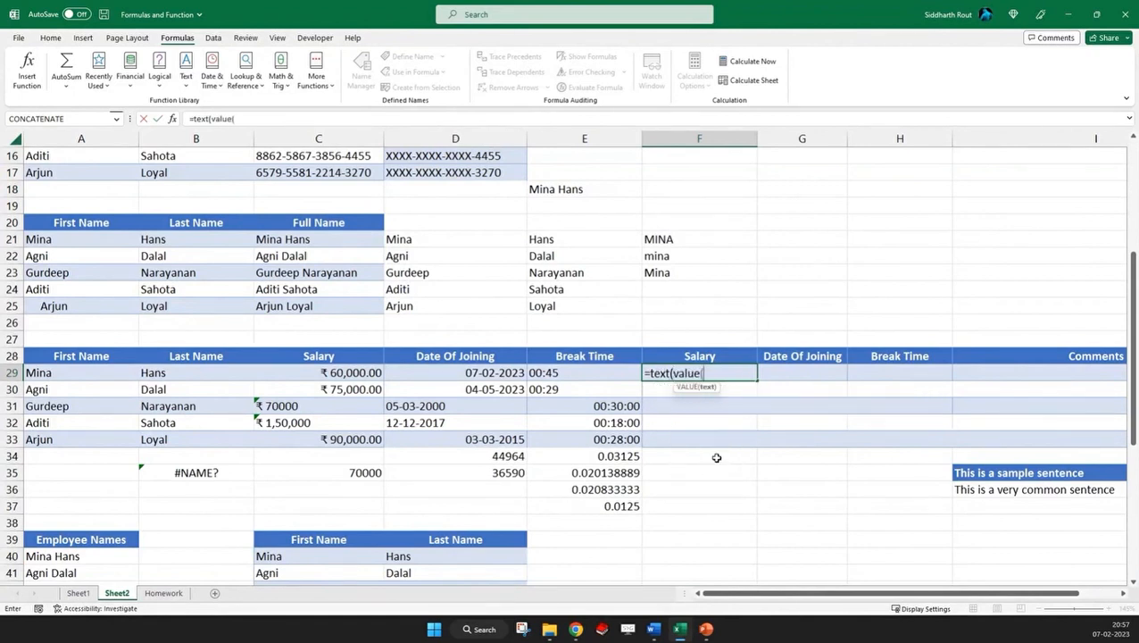
pyautogui.click(346, 372)
pyautogui.write(')')
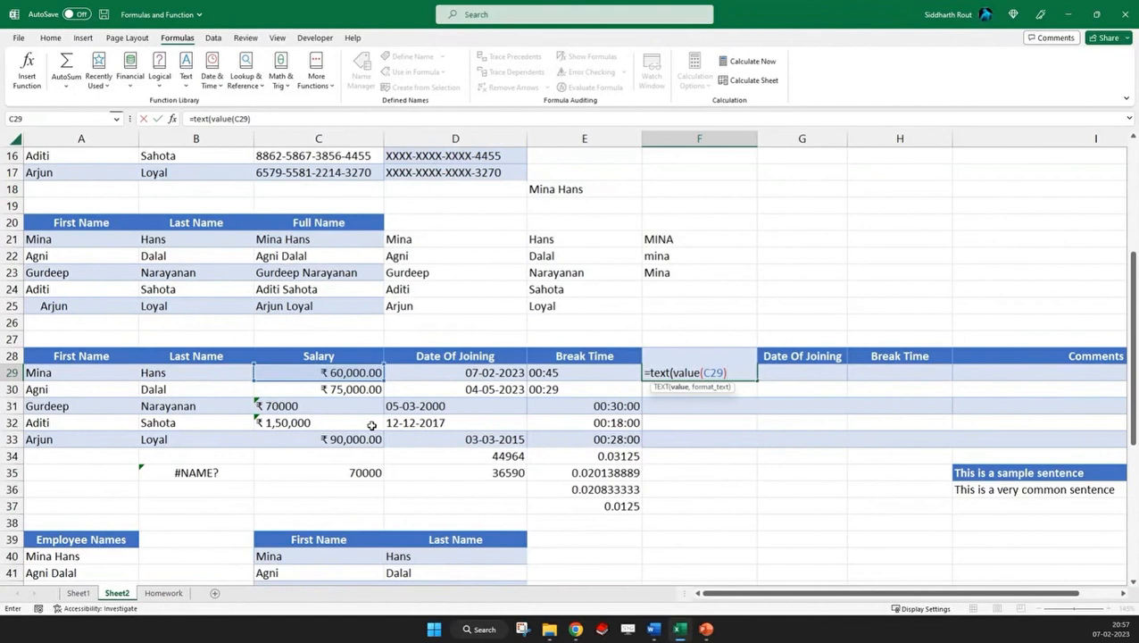
pyautogui.write(',""')
pyautogui.click(257, 117)
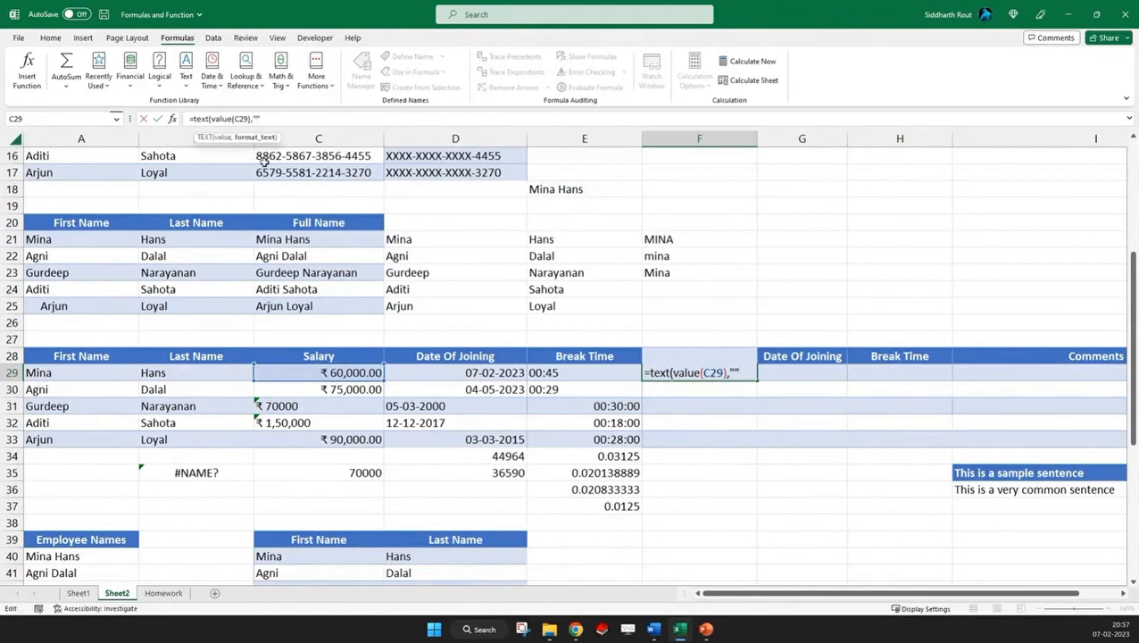
pyautogui.write('0.00')
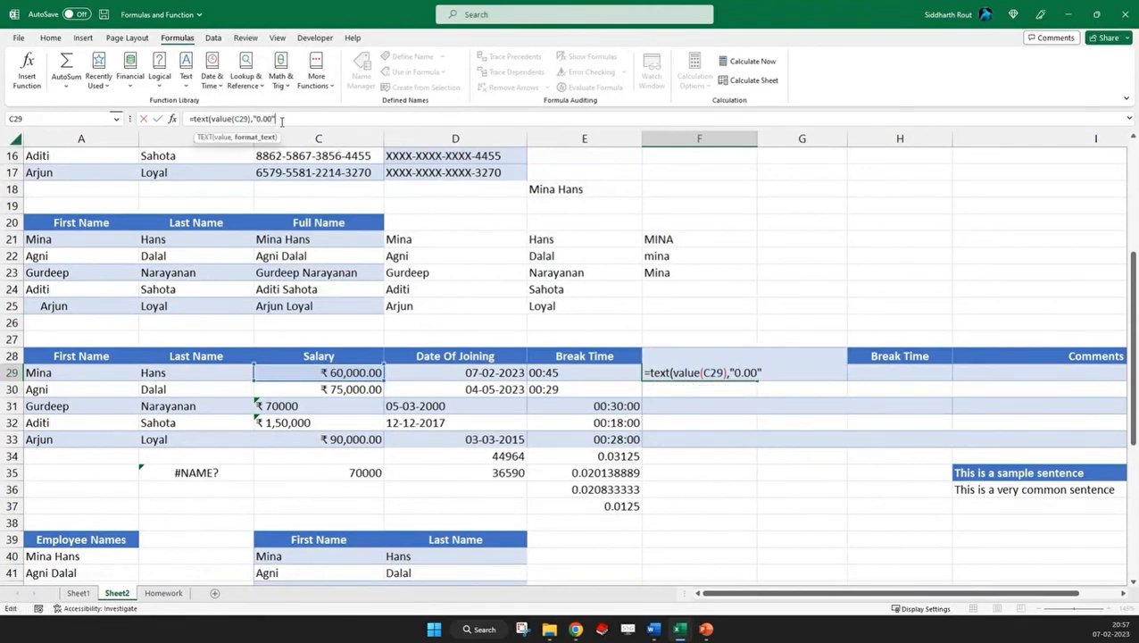
pyautogui.press('Return')
pyautogui.press('Up')
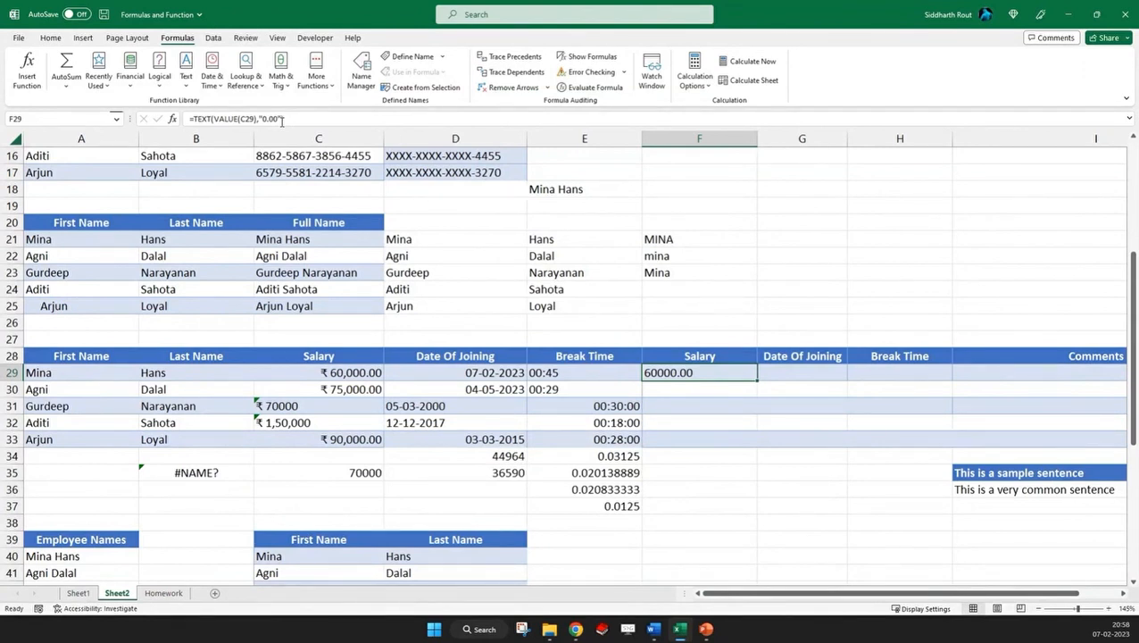
pyautogui.write(')')
# Add the ₹ symbol before 0.00 in the format text of the TEXT formula in F29
pyautogui.click(335, 377)
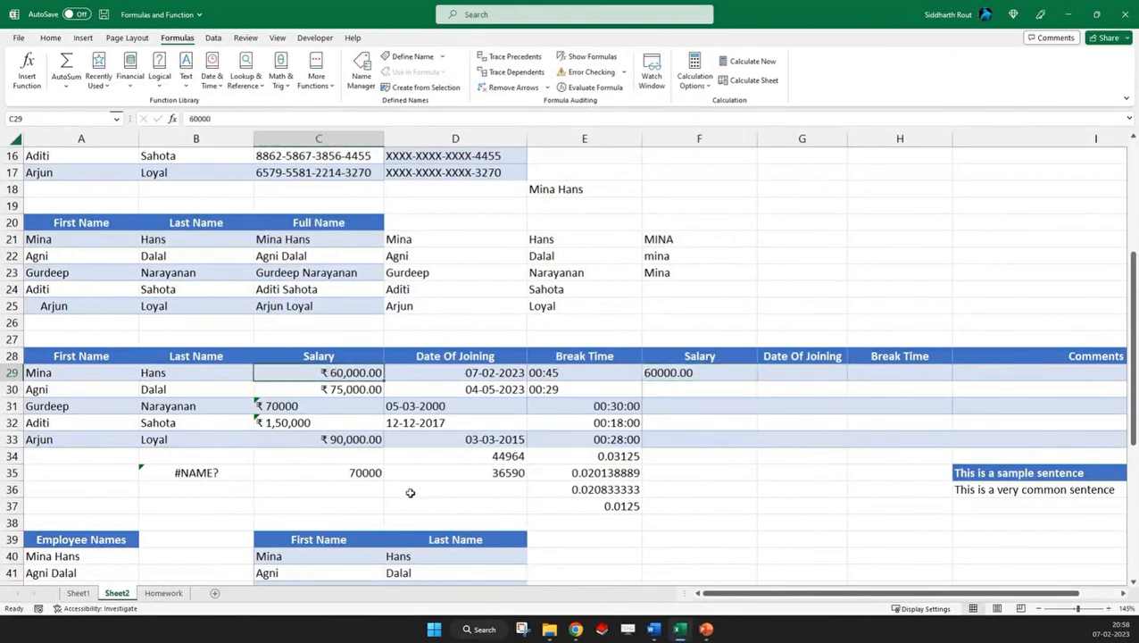
pyautogui.click(576, 631)
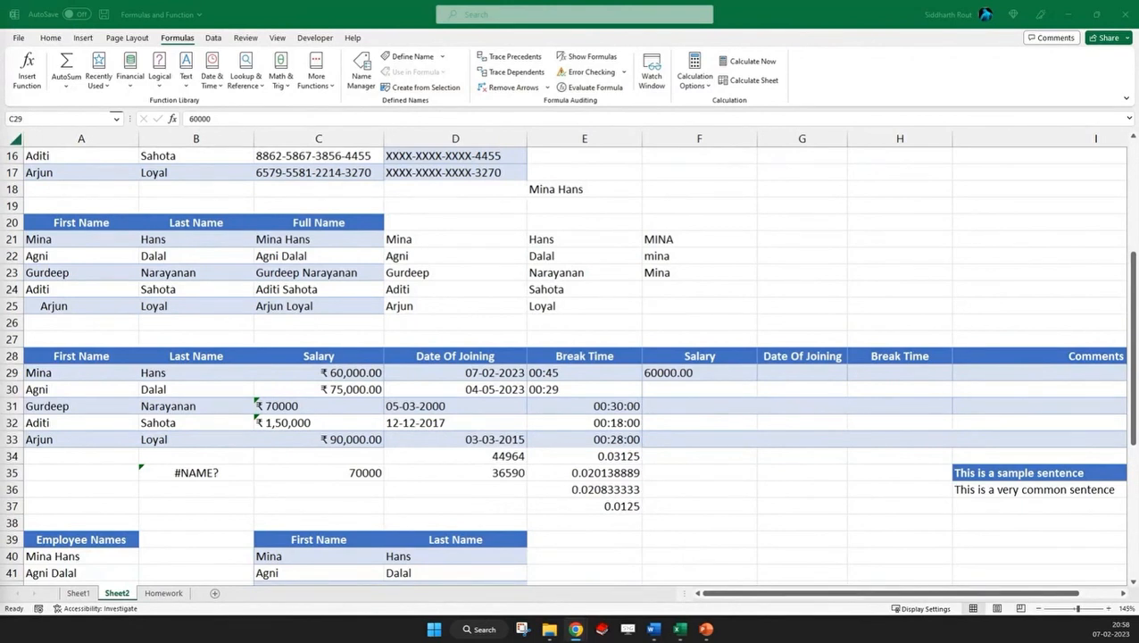
pyautogui.click(707, 320)
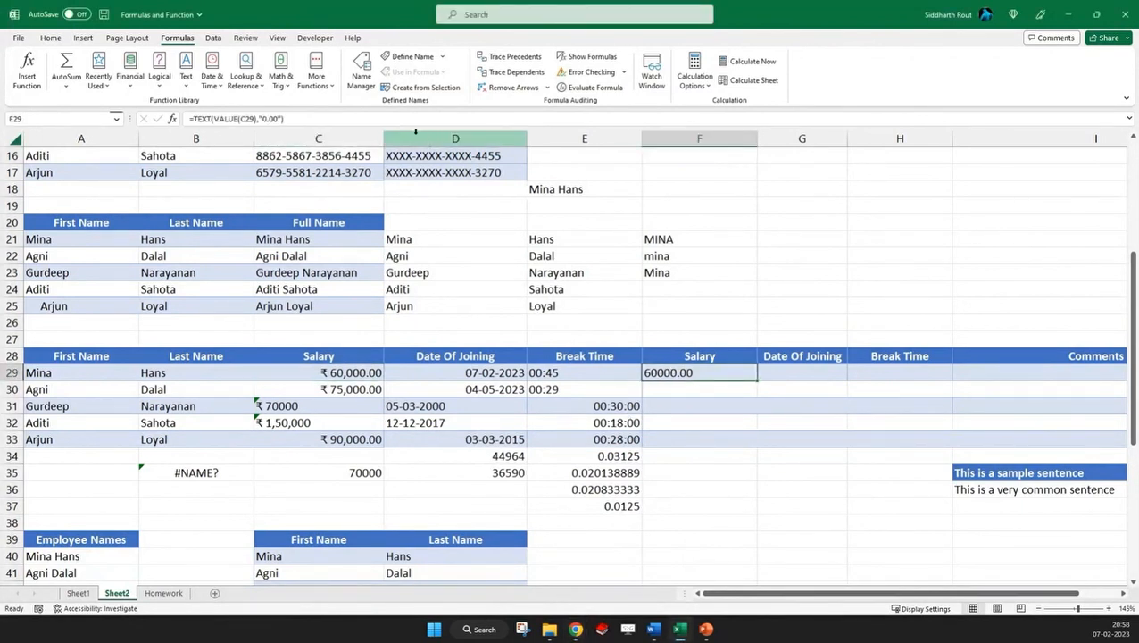
pyautogui.click(266, 118)
pyautogui.write('₹')
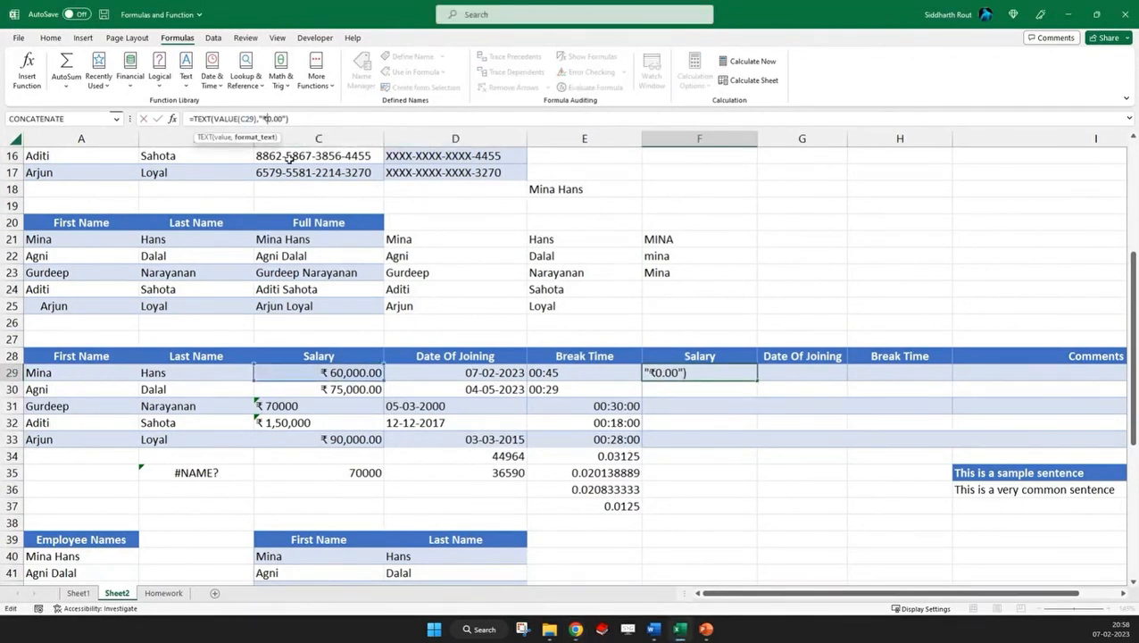
pyautogui.press('Return')
pyautogui.press('Up')
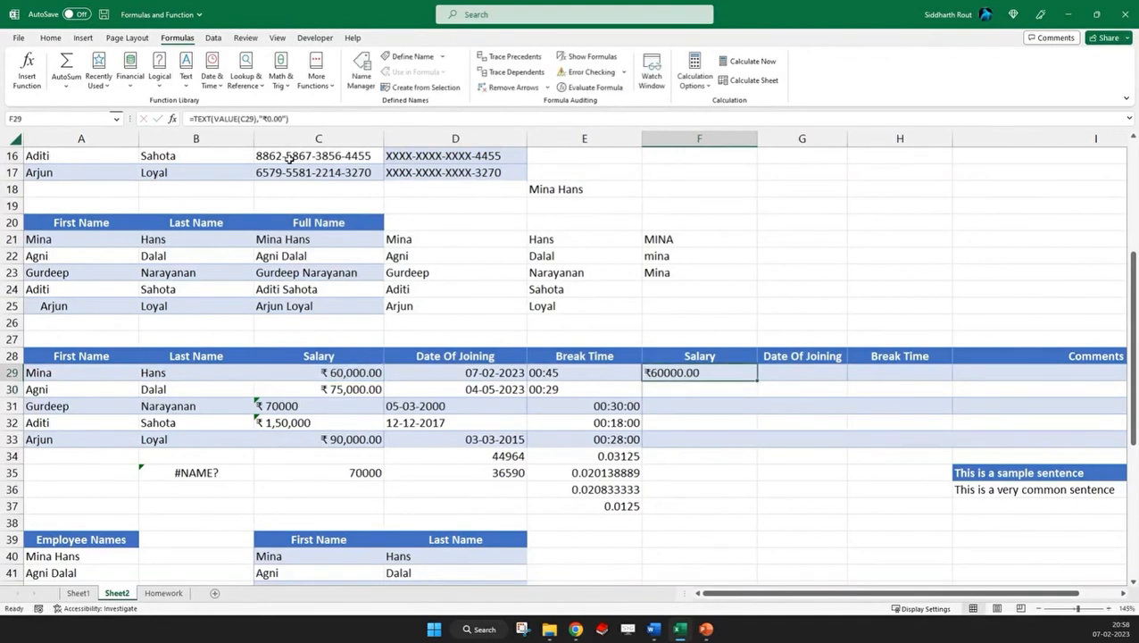
# Examine the nested VALUE(C29) argument of the TEXT formula in F29, leaving the formula as it was
pyautogui.moveTo(213, 119); pyautogui.dragTo(256, 119)
pyautogui.click(215, 119)
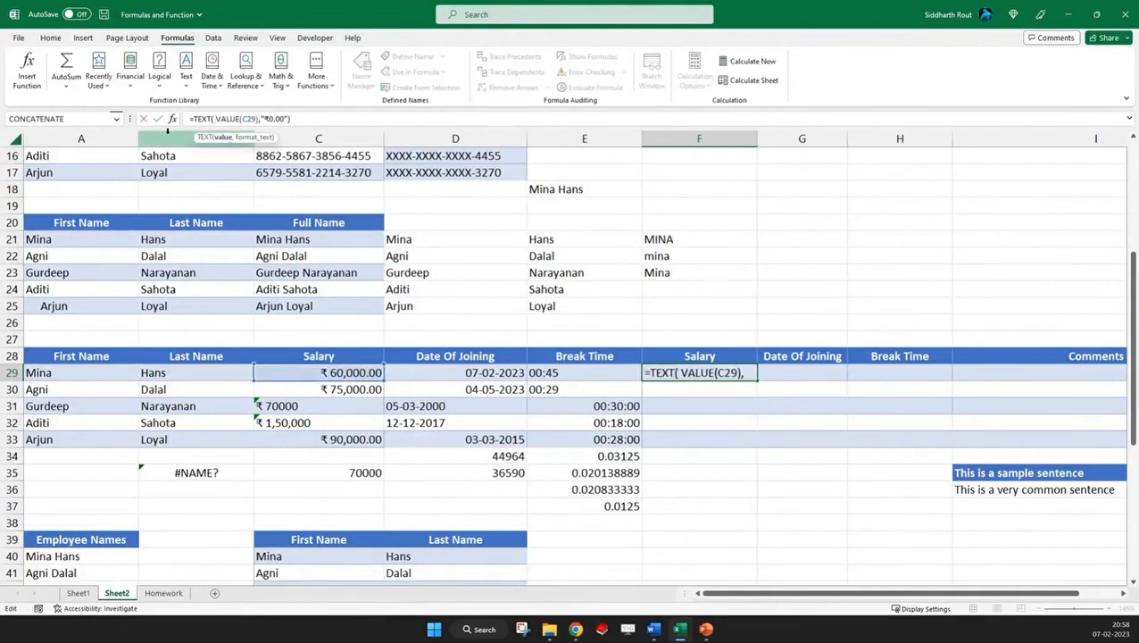
pyautogui.press('BackSpace')
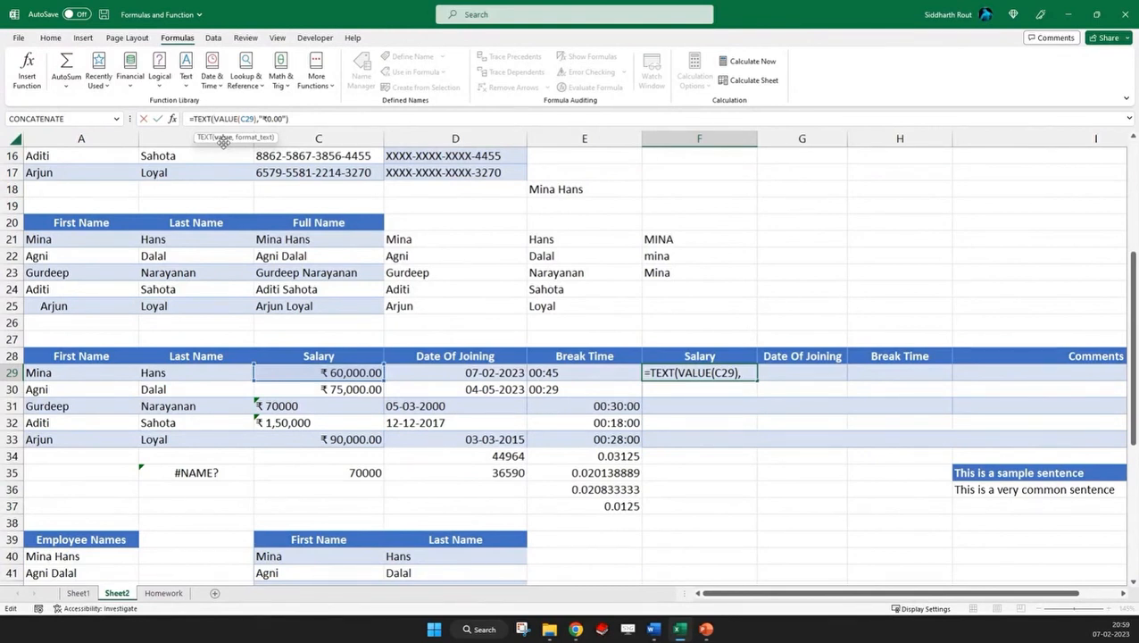
pyautogui.press('Return')
# Browse the Custom number format codes in the Format Cells dialog and compare them with the format text in F29
pyautogui.rightClick(736, 185)
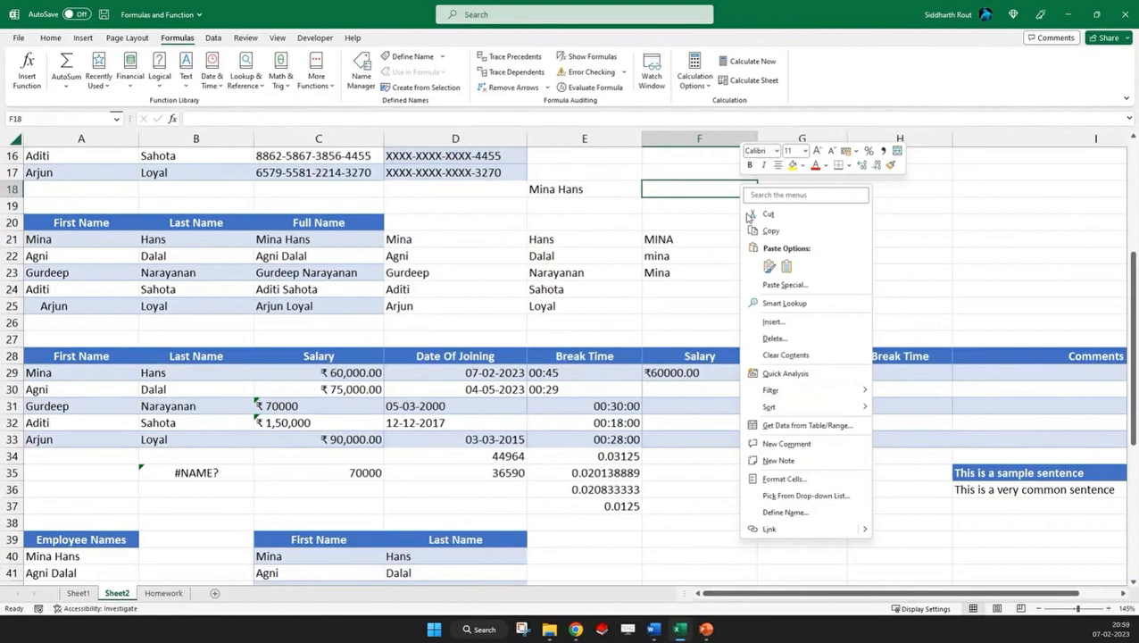
pyautogui.click(764, 481)
pyautogui.moveTo(567, 238); pyautogui.dragTo(561, 138)
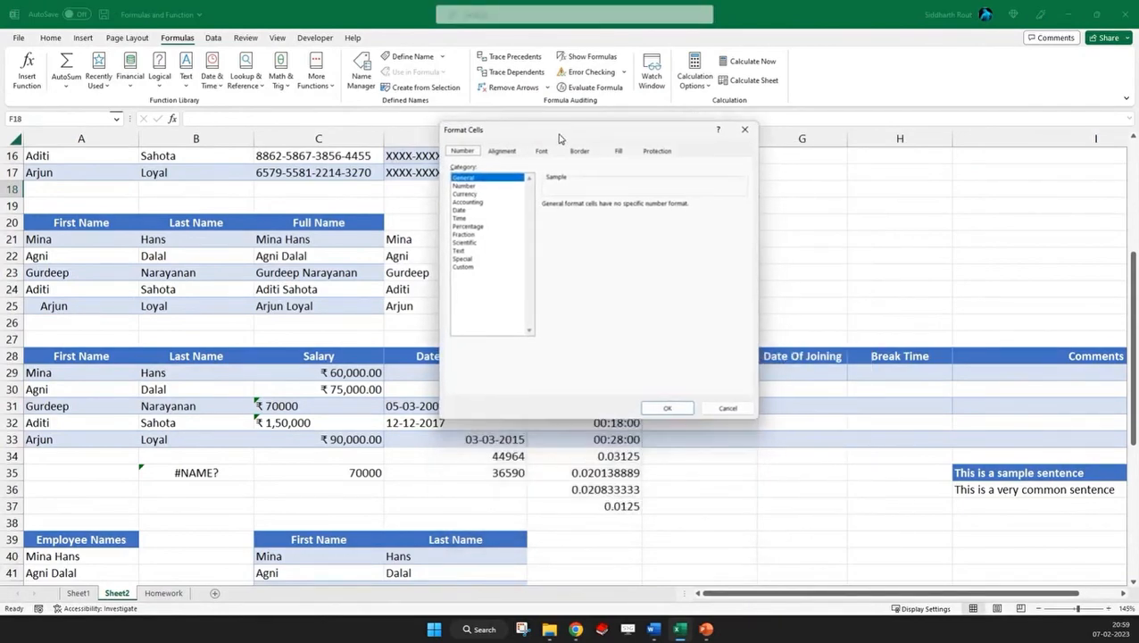
pyautogui.click(463, 267)
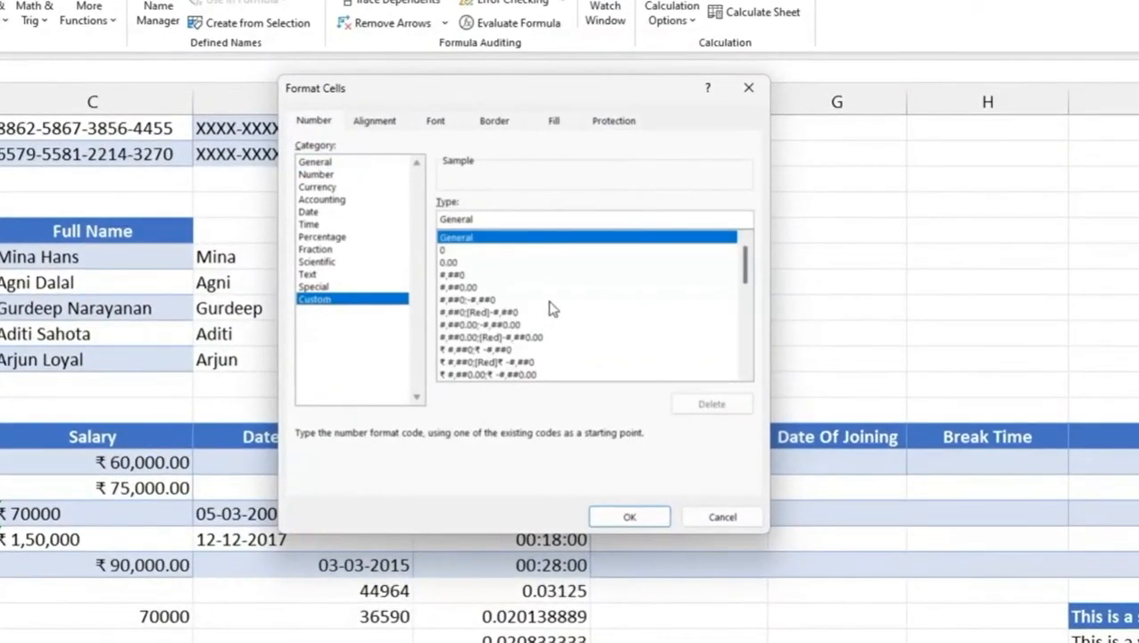
pyautogui.moveTo(744, 264)
pyautogui.mouseDown()
pyautogui.moveTo(741, 357)
pyautogui.moveTo(732, 260)
pyautogui.mouseUp()
pyautogui.click(748, 87)
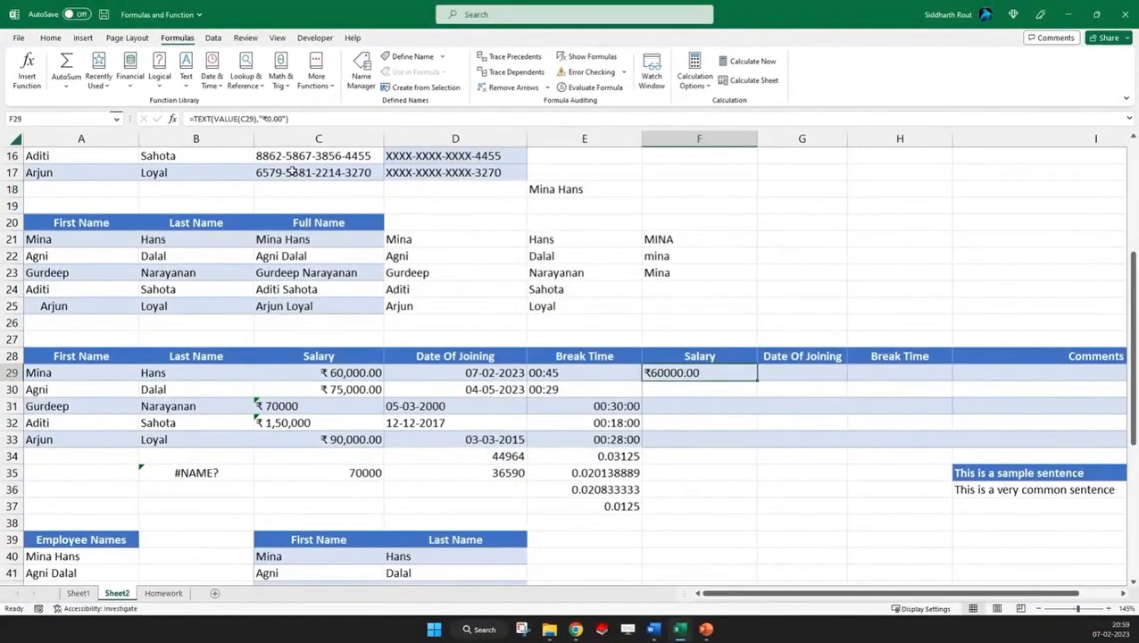
pyautogui.moveTo(259, 118); pyautogui.dragTo(287, 119)
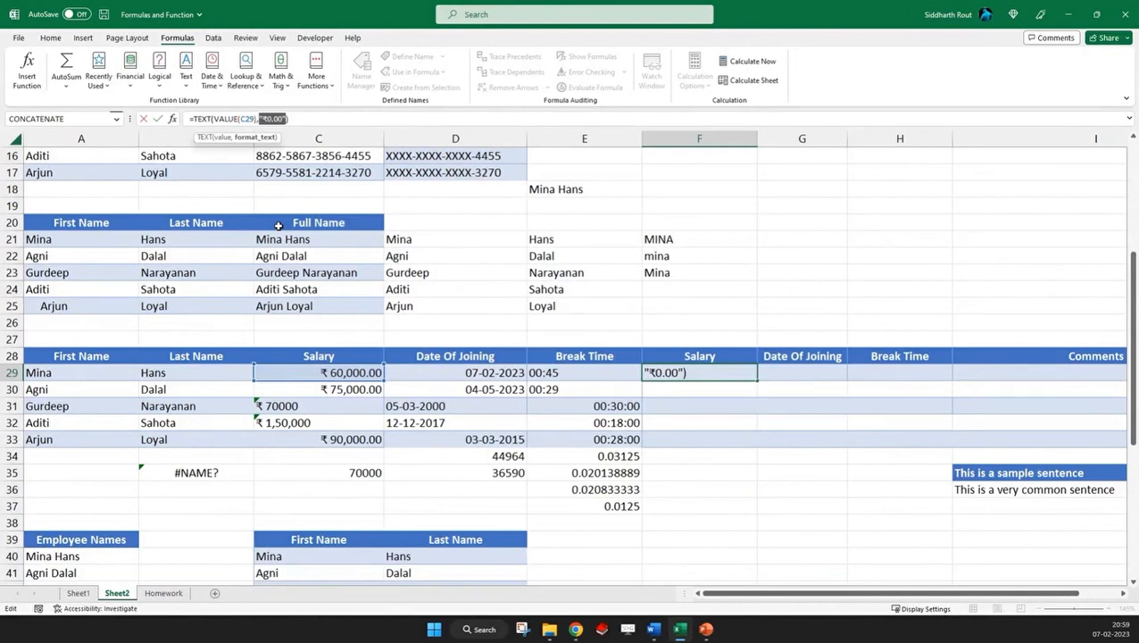
pyautogui.hotkey('ctrl', 'Return')
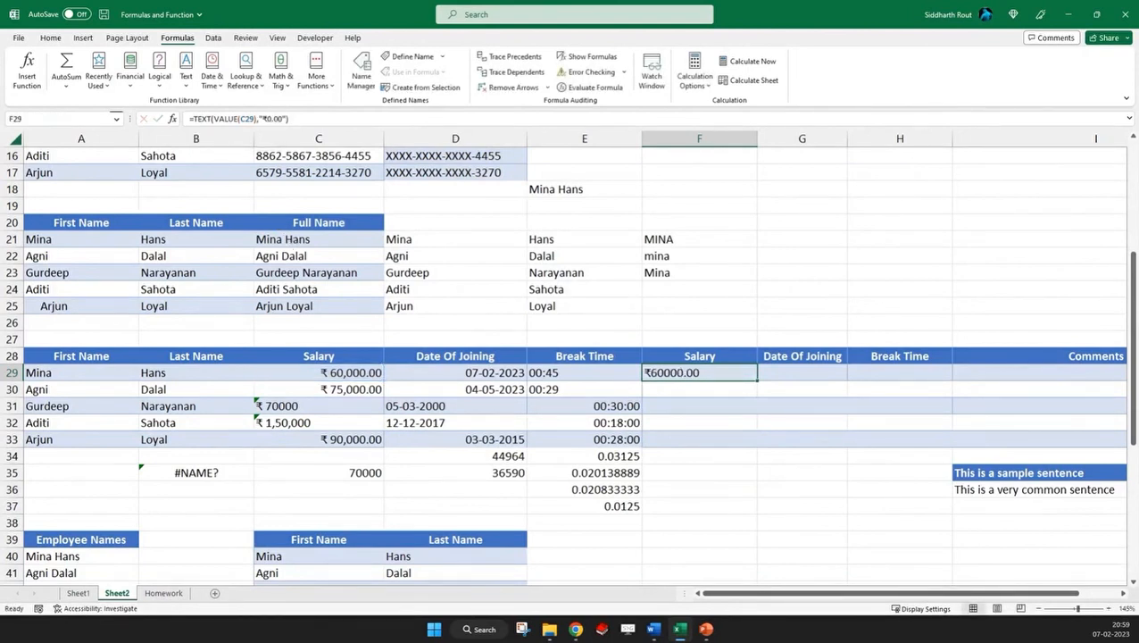
# Fill the TEXT formula from F29 across to the Date Of Joining cell G29
pyautogui.click(806, 374)
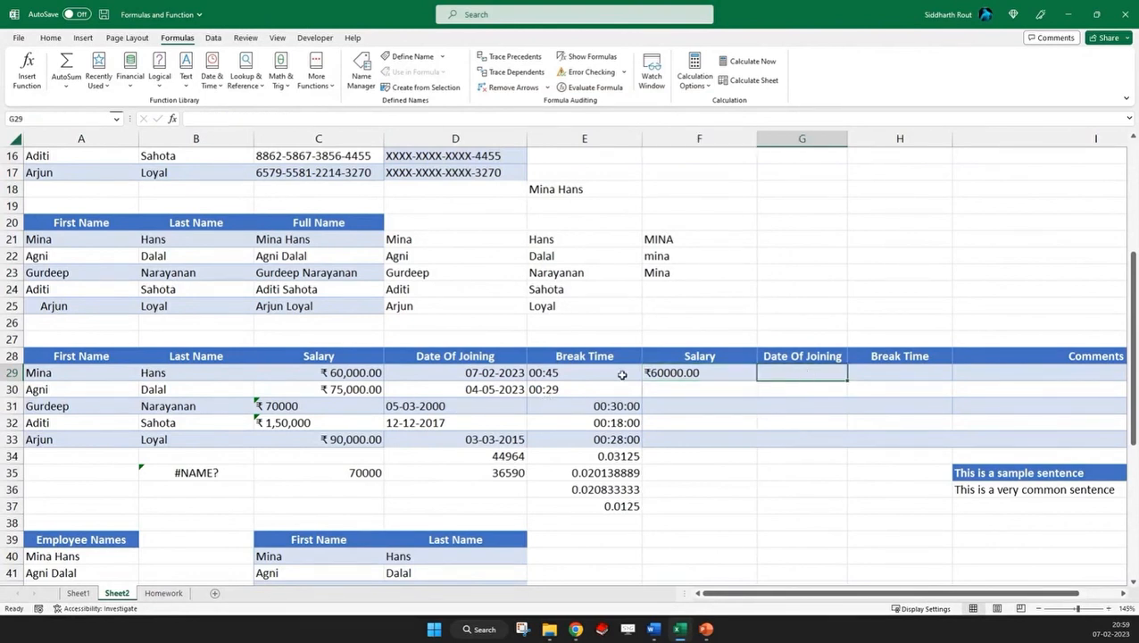
pyautogui.click(684, 368)
pyautogui.moveTo(759, 382); pyautogui.dragTo(790, 381)
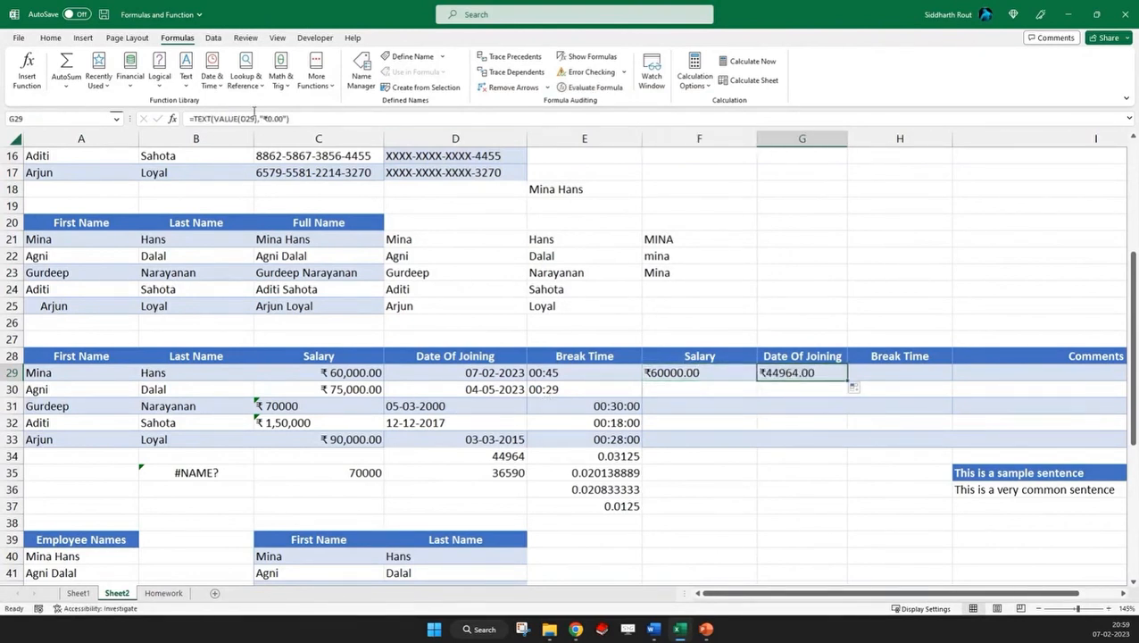
# Replace the format text in G29's TEXT formula with the date code DDMMYY
pyautogui.click(261, 118)
pyautogui.moveTo(263, 119); pyautogui.dragTo(286, 119)
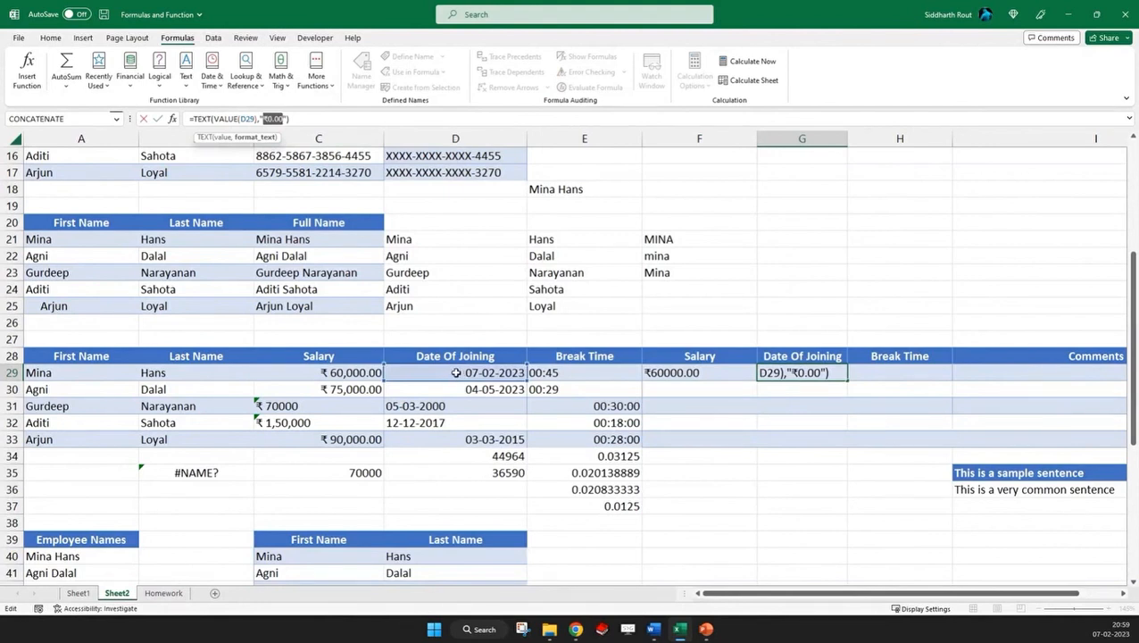
pyautogui.write('DDMMY')
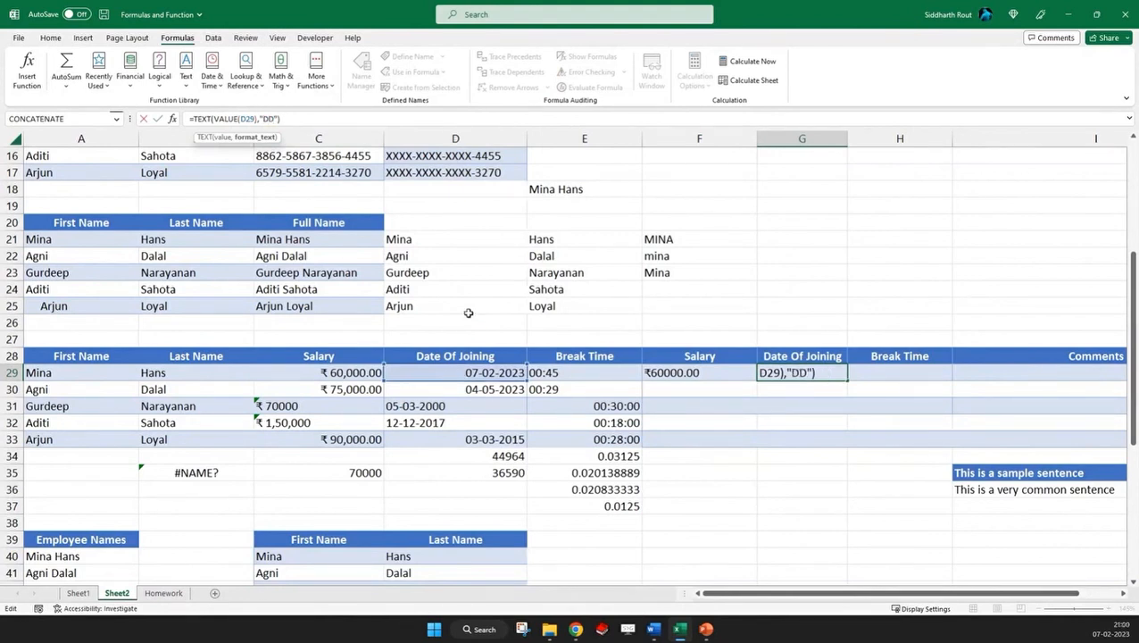
pyautogui.write('Y')
pyautogui.hotkey('ctrl', 'Return')
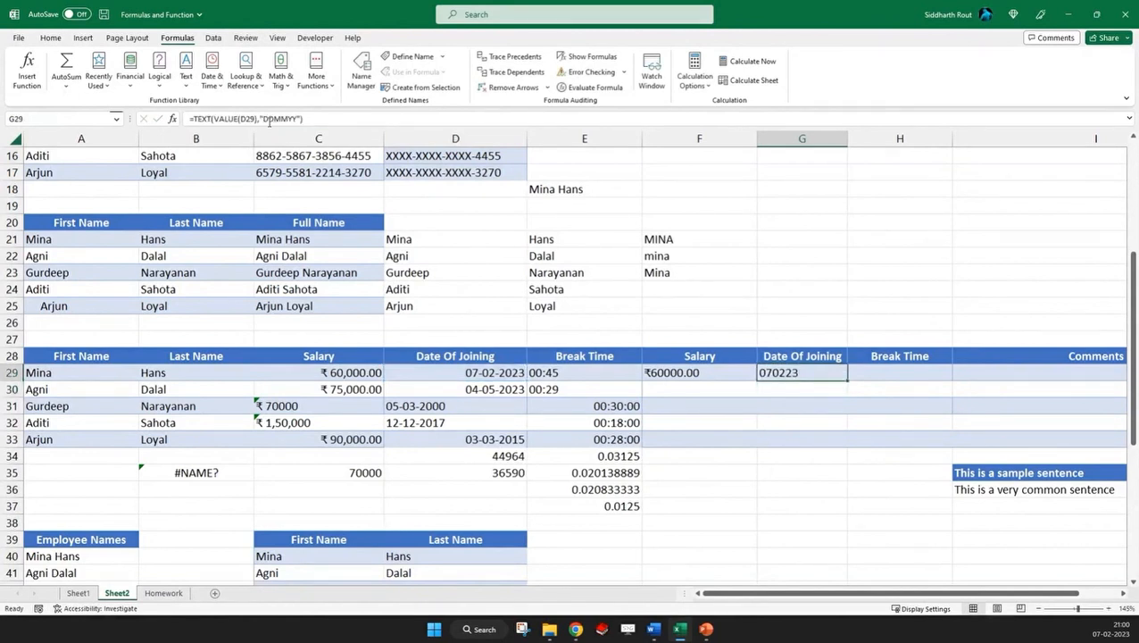
# Add hyphens and a four-digit year to the date code in G29 so it reads DD-MM-YYYY
pyautogui.click(273, 119)
pyautogui.write('-MM-YY')
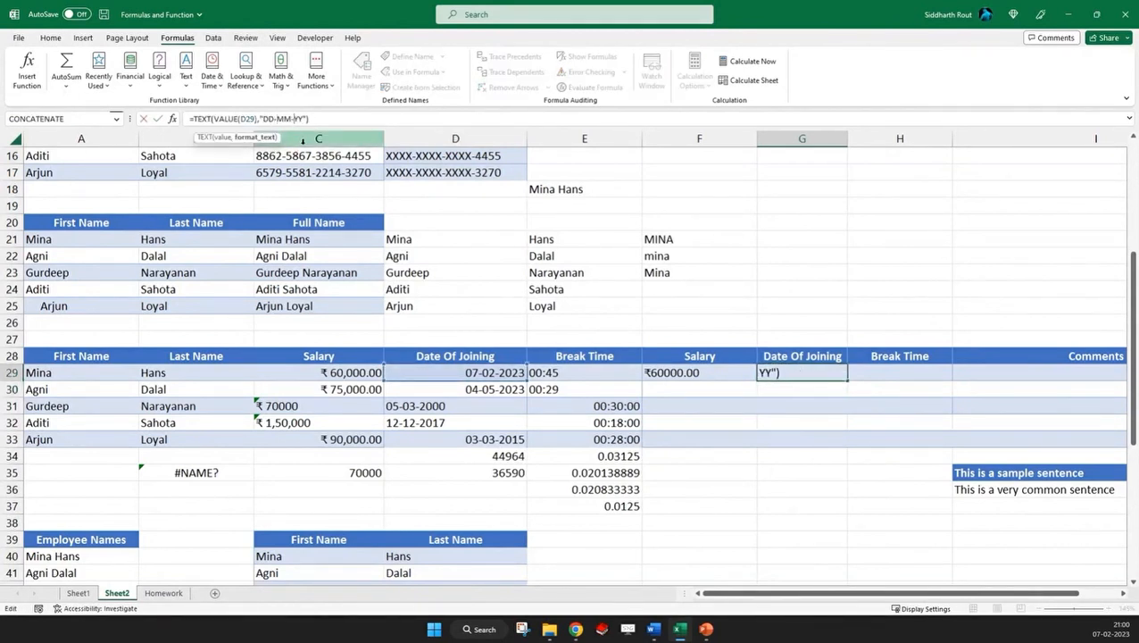
pyautogui.press('Return')
pyautogui.press('Up')
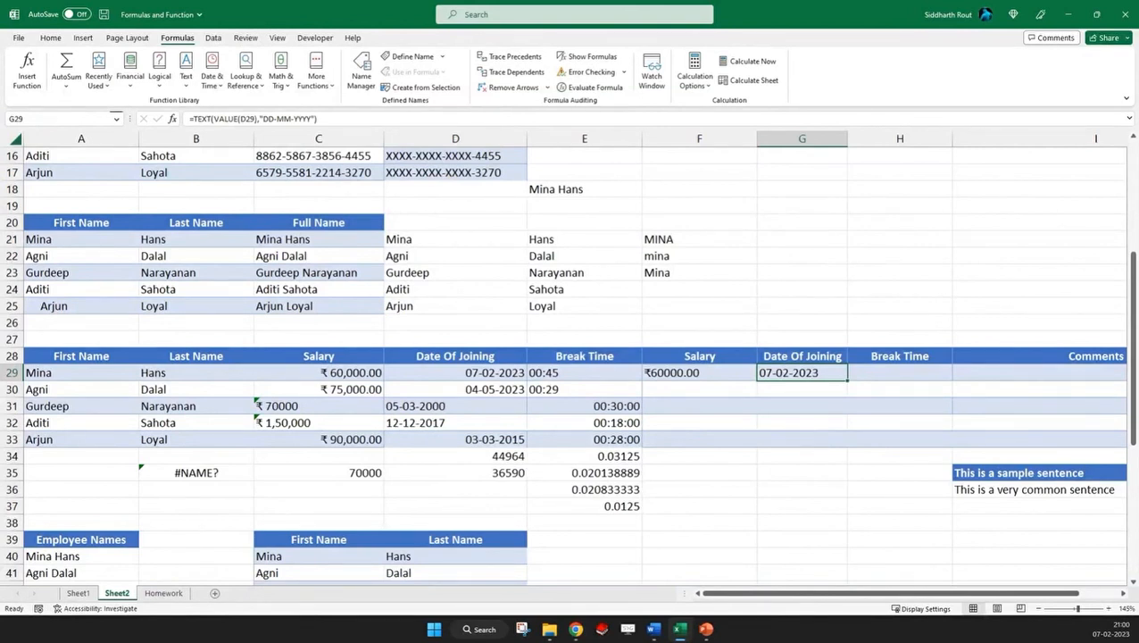
# Go to the sample sentences beneath the Comments column and select the first one in I35
pyautogui.click(68, 373)
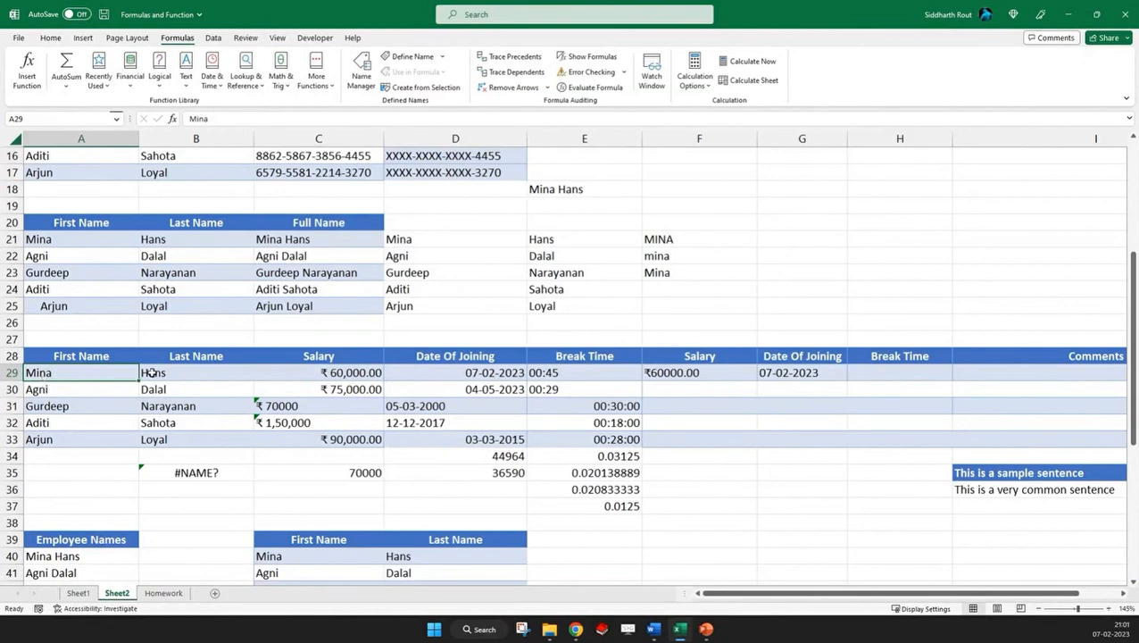
pyautogui.scroll(-3, 152, 373)
pyautogui.moveTo(849, 594); pyautogui.dragTo(887, 597)
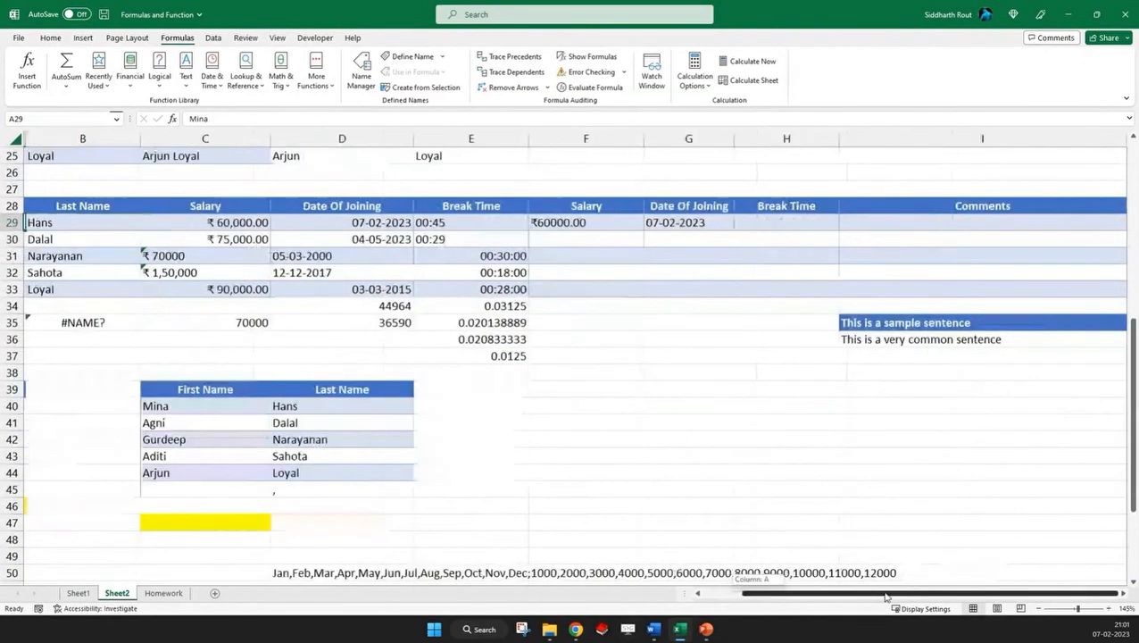
pyautogui.click(878, 323)
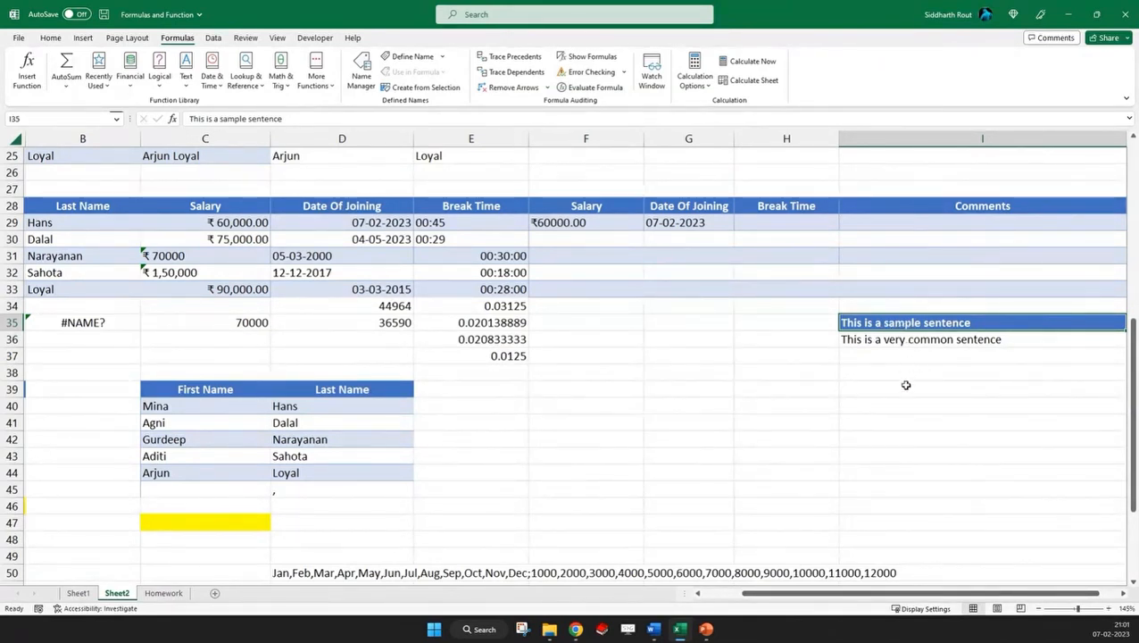
# Enter a SEARCH formula in I38 that looks for "Sample" within the sentence in I35
pyautogui.click(1122, 593)
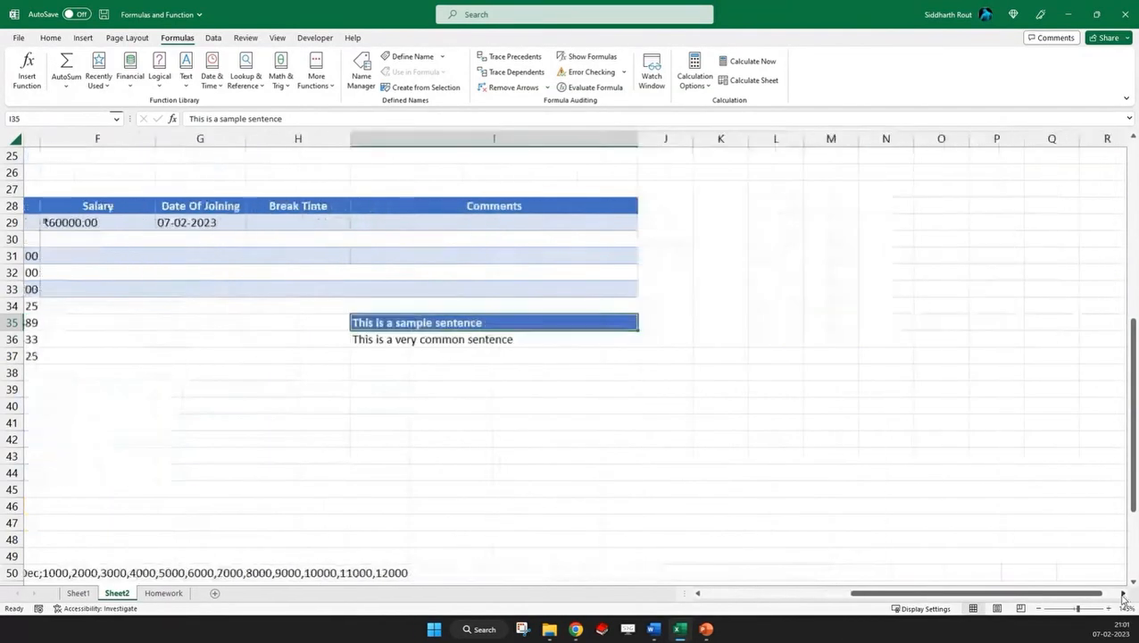
pyautogui.click(389, 374)
pyautogui.write('=sea')
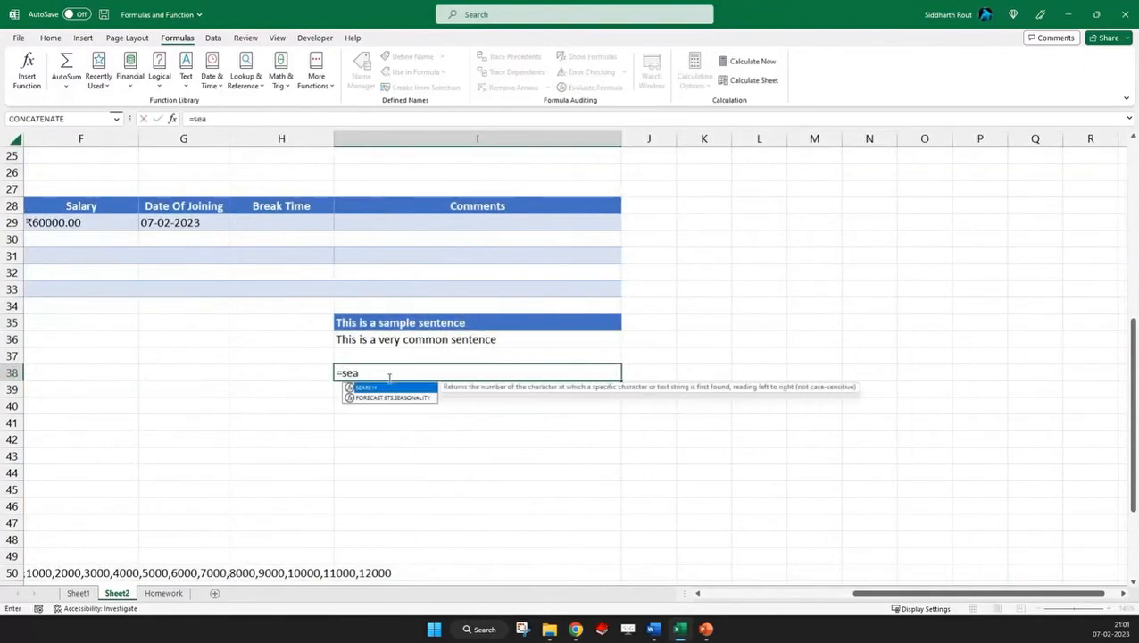
pyautogui.write('rch(')
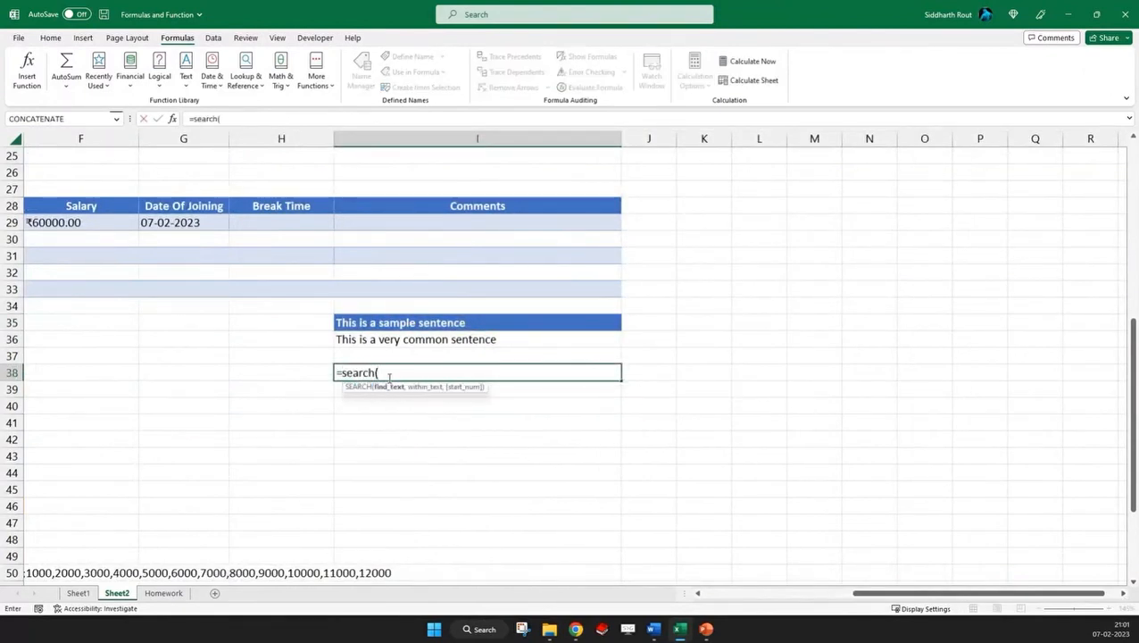
pyautogui.write('"Sample",')
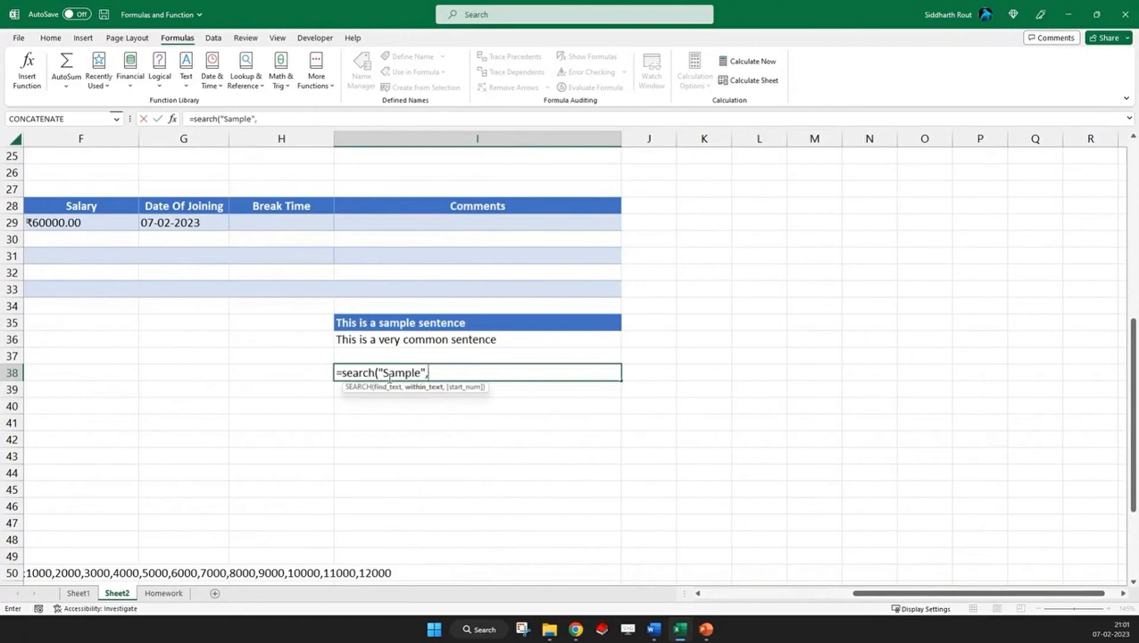
pyautogui.click(446, 323)
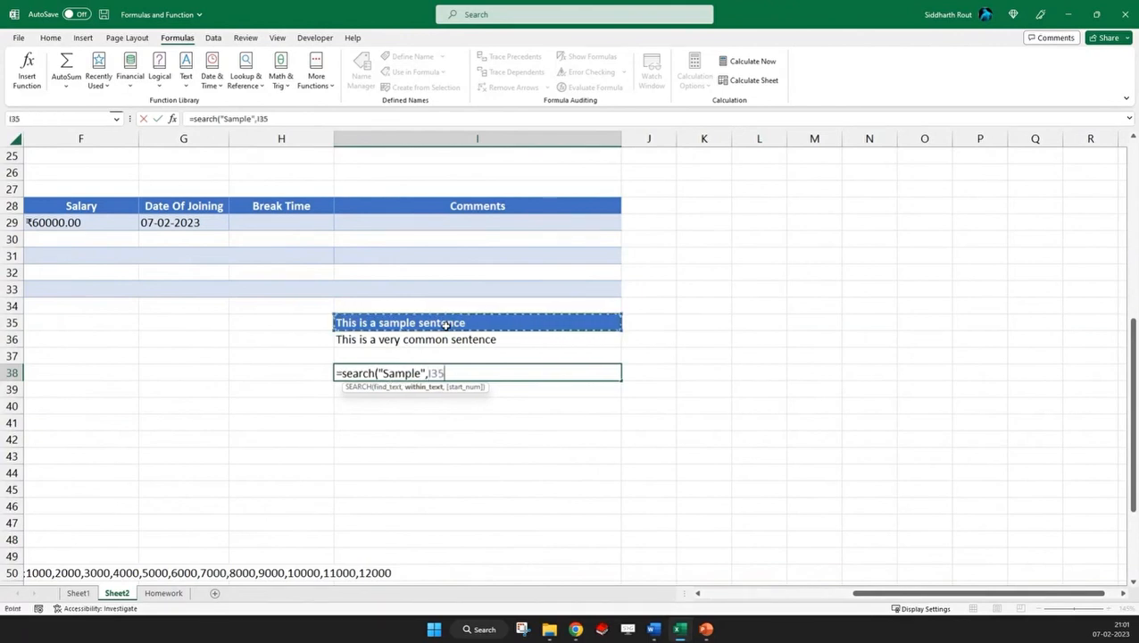
pyautogui.write(',')
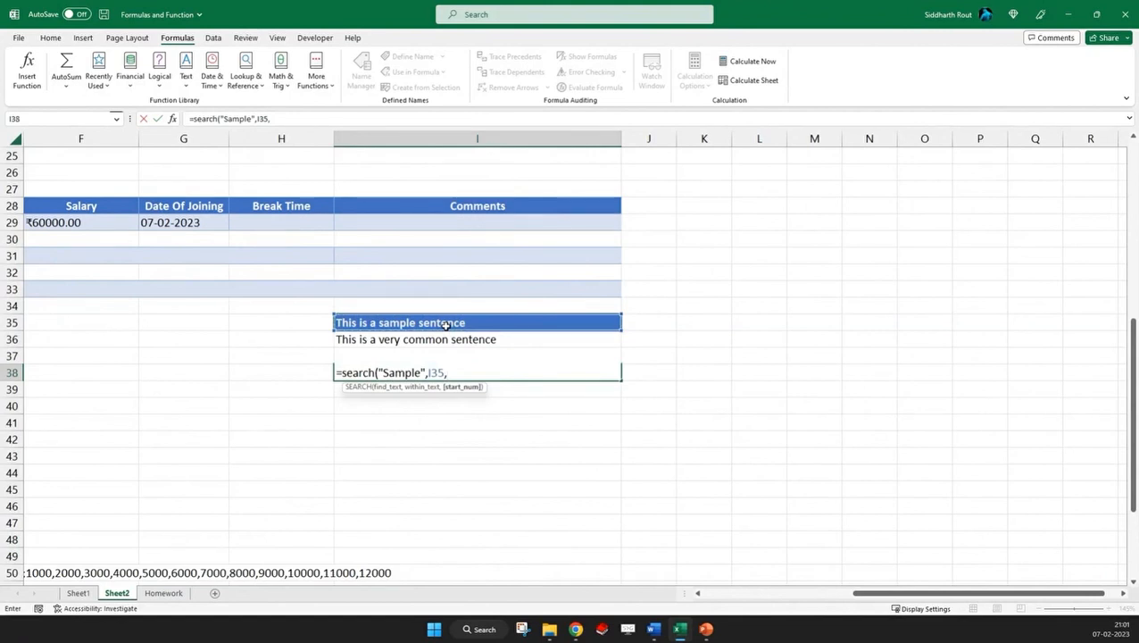
pyautogui.press('BackSpace')
pyautogui.write(')')
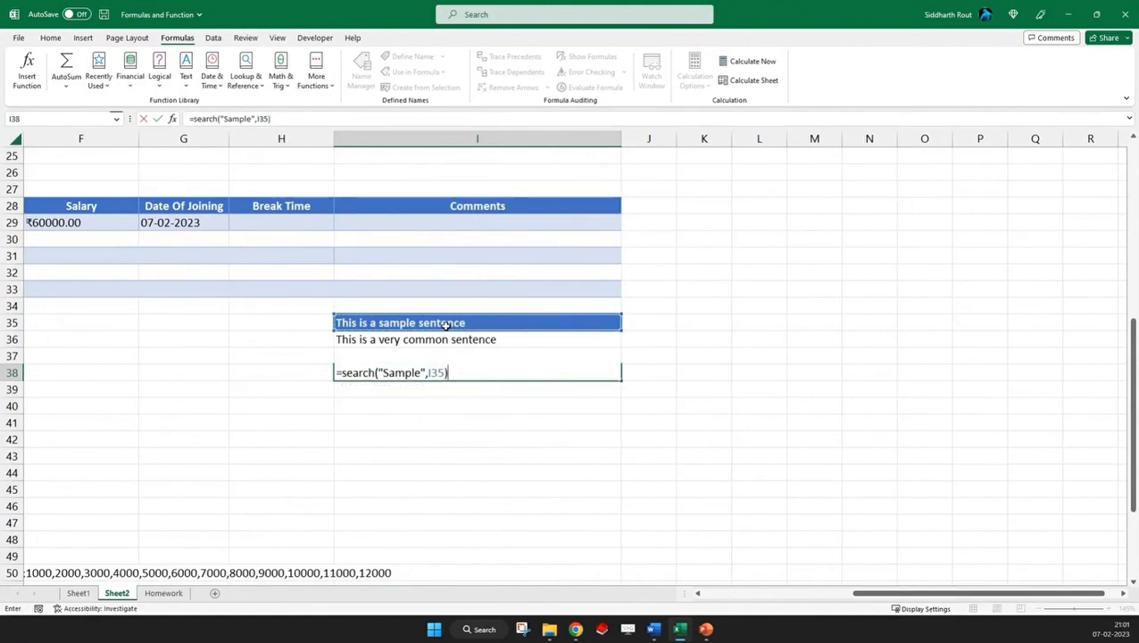
pyautogui.hotkey('ctrl', 'Return')
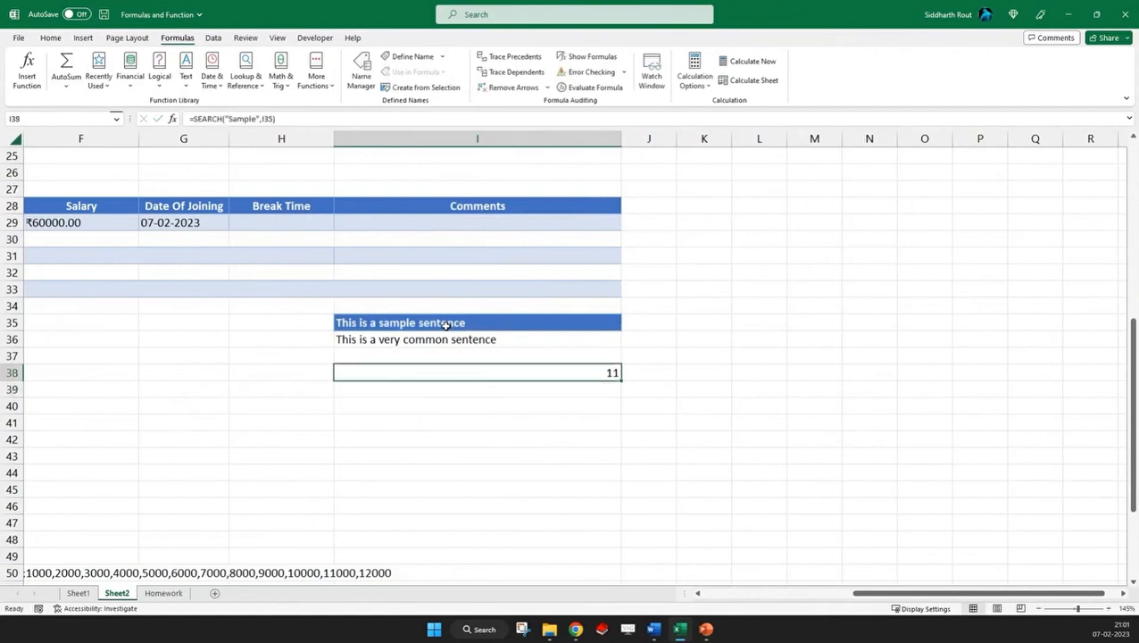
# Examine the search text in I38's formula and the characters preceding "sample" in I35, leaving both cells unedited
pyautogui.doubleClick(508, 373)
pyautogui.moveTo(385, 372); pyautogui.dragTo(430, 371)
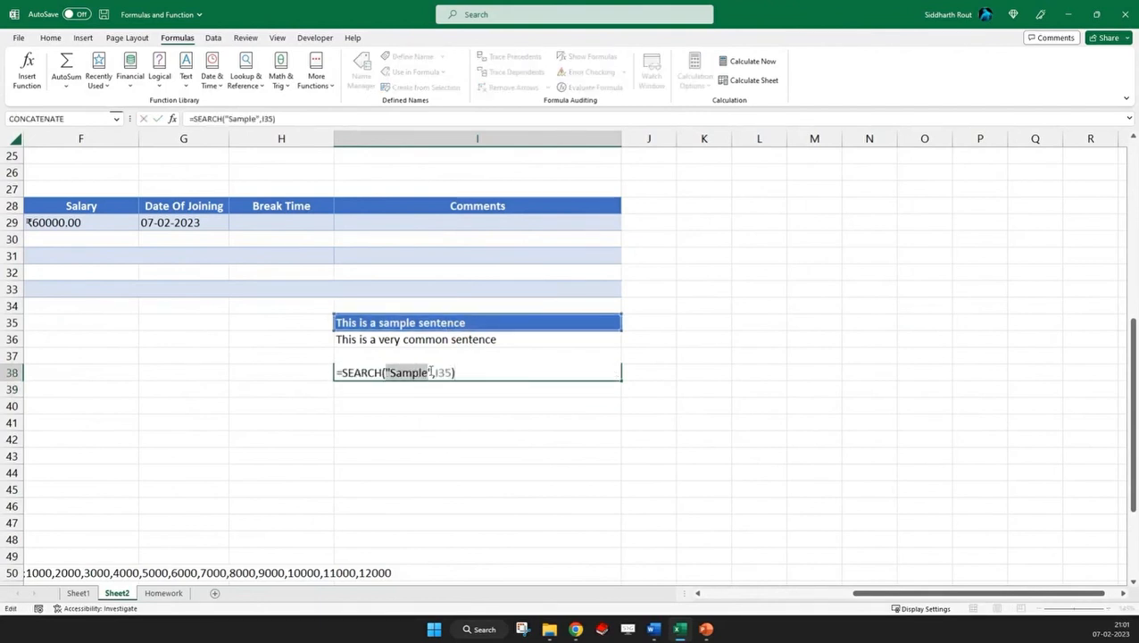
pyautogui.press('Escape')
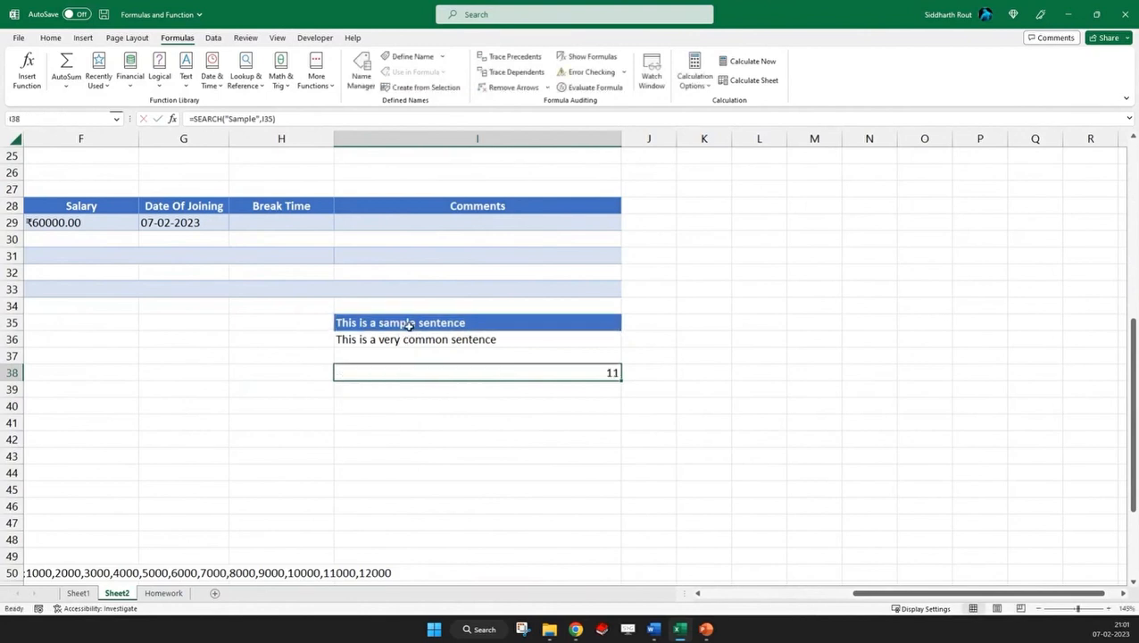
pyautogui.click(409, 325)
pyautogui.doubleClick(338, 323)
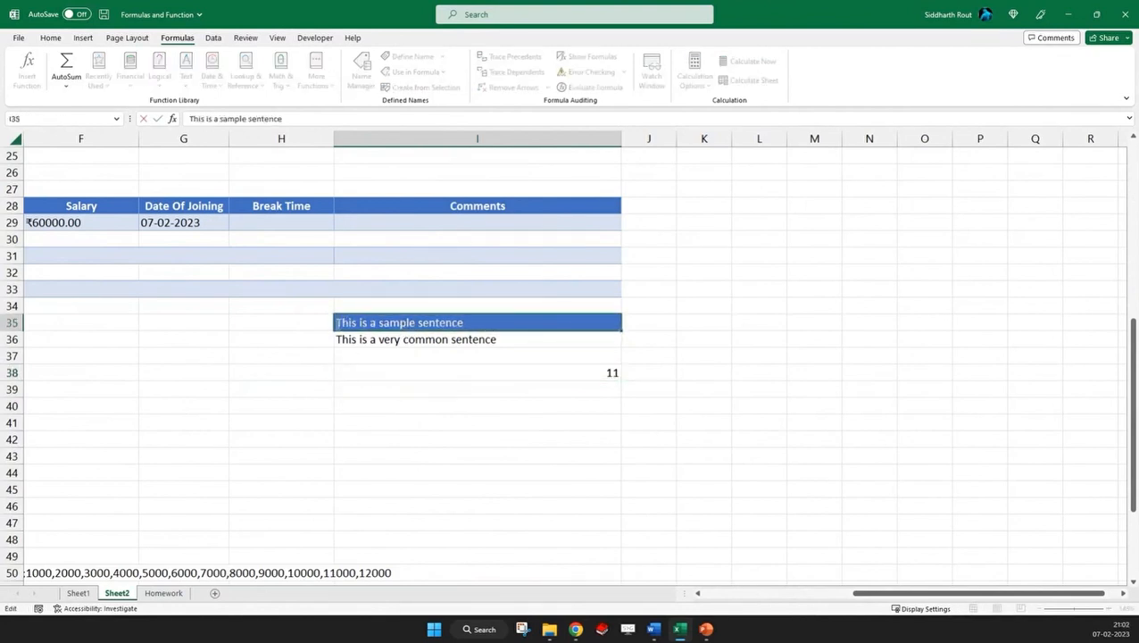
pyautogui.moveTo(338, 322); pyautogui.dragTo(383, 322)
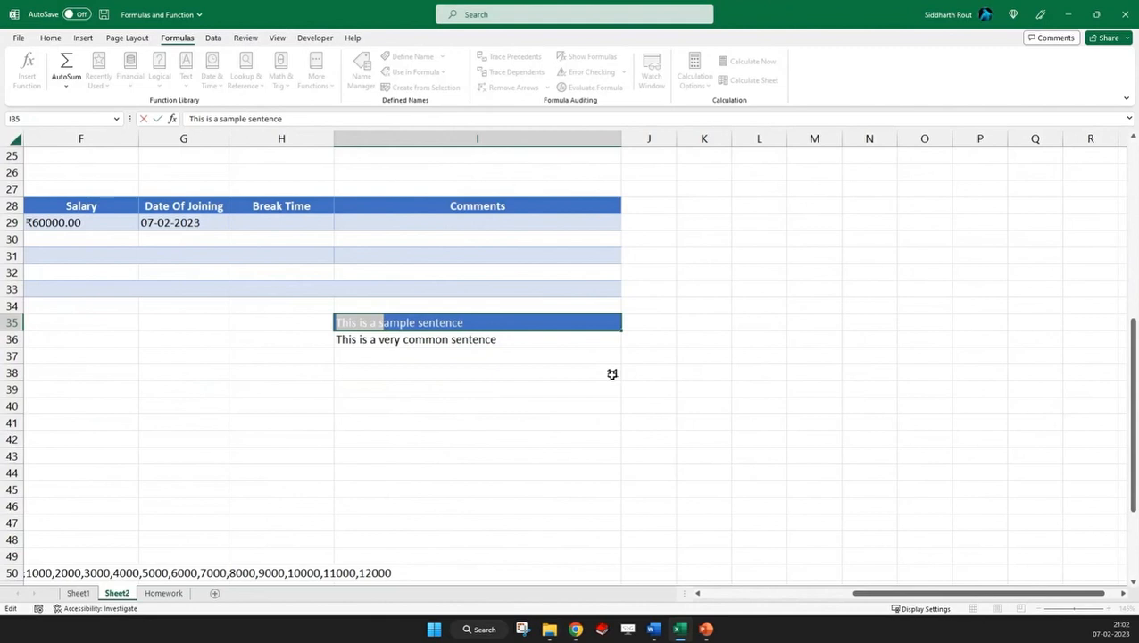
pyautogui.press('Escape')
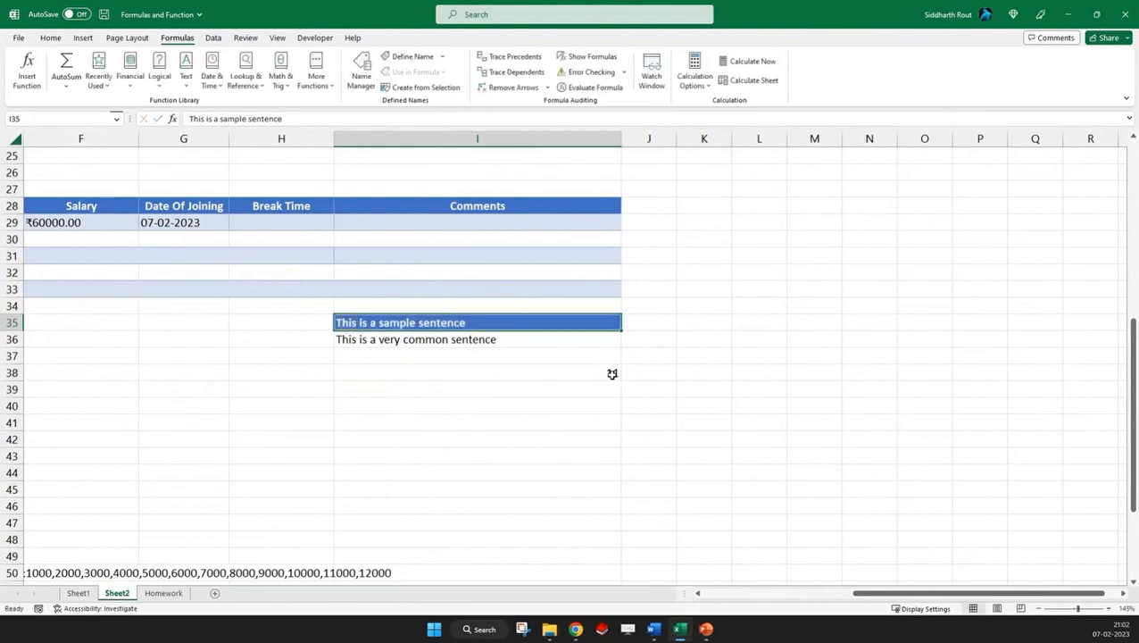
# Review the REPLACE formula in I36 and change its nested SEARCH text to the full word "Sample"
pyautogui.click(419, 343)
pyautogui.click(194, 119)
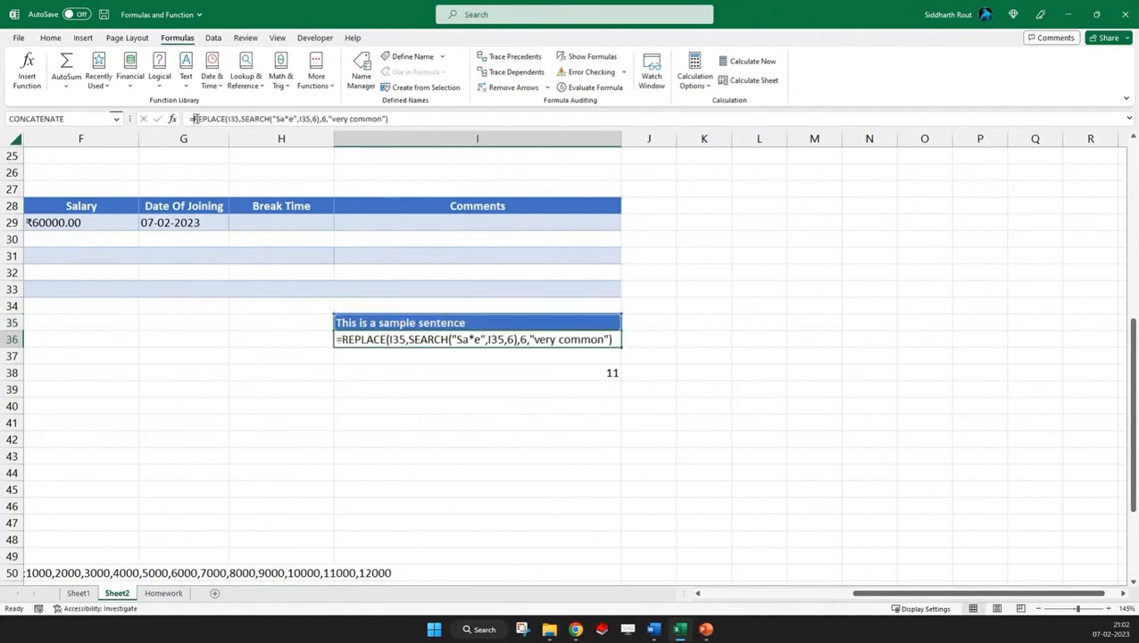
pyautogui.doubleClick(233, 119)
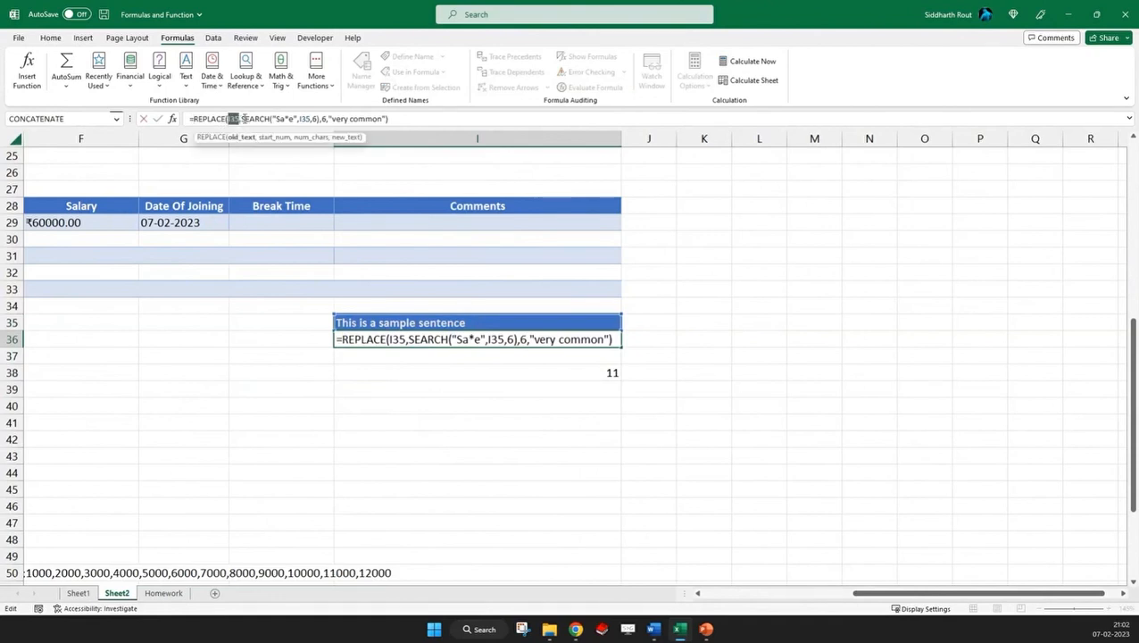
pyautogui.moveTo(242, 119); pyautogui.dragTo(405, 123)
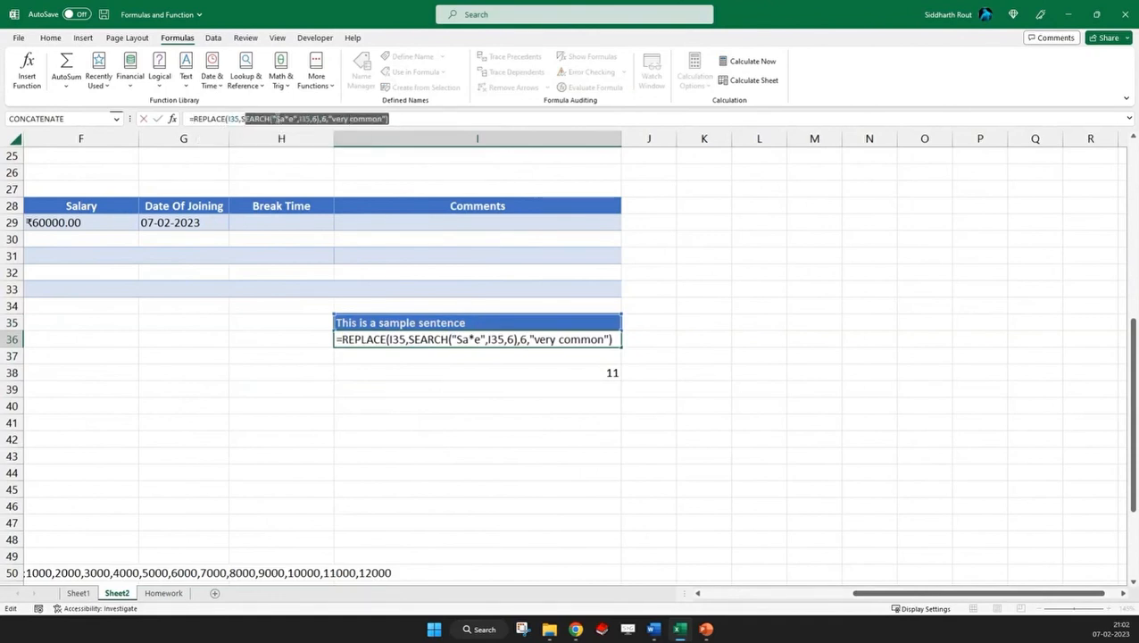
pyautogui.click(287, 119)
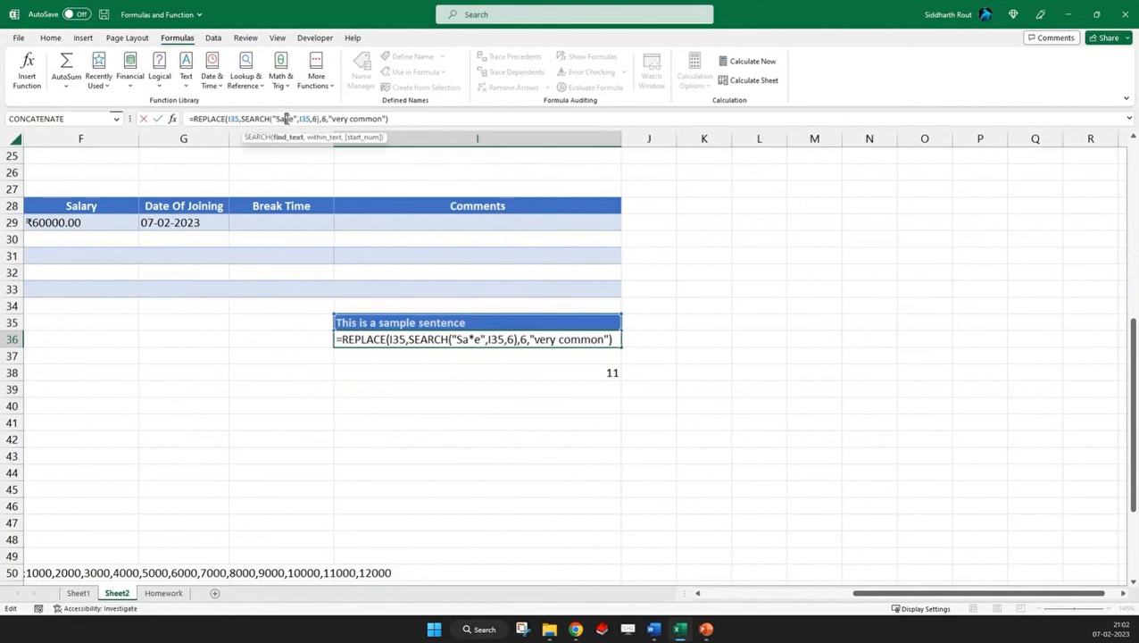
pyautogui.press('BackSpace')
pyautogui.write('mpl')
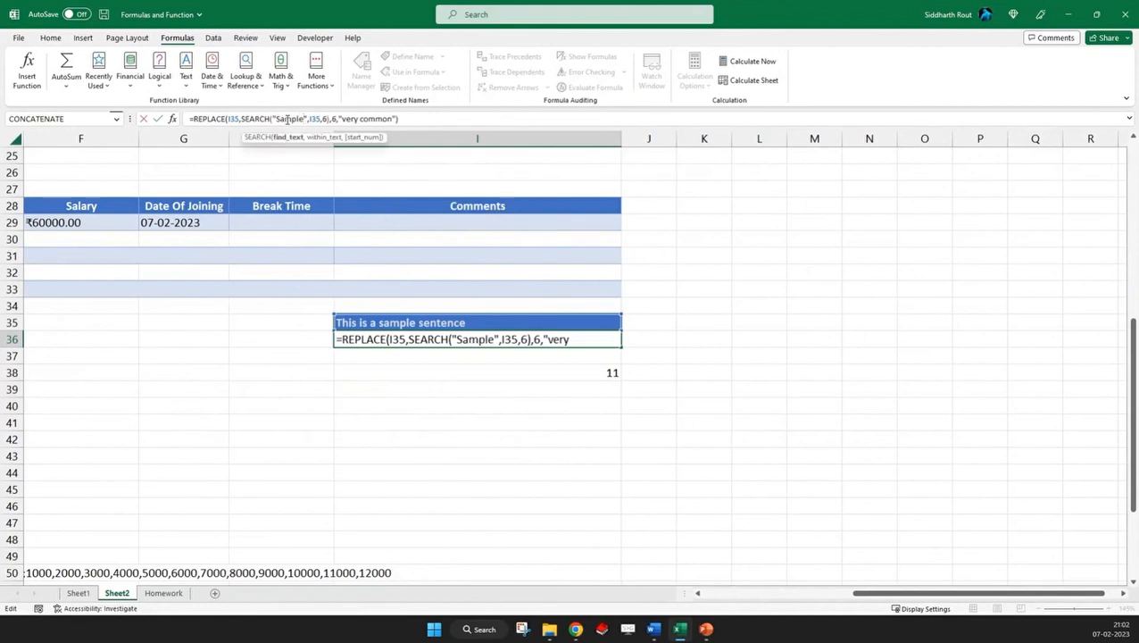
pyautogui.press('Return')
pyautogui.press('Up')
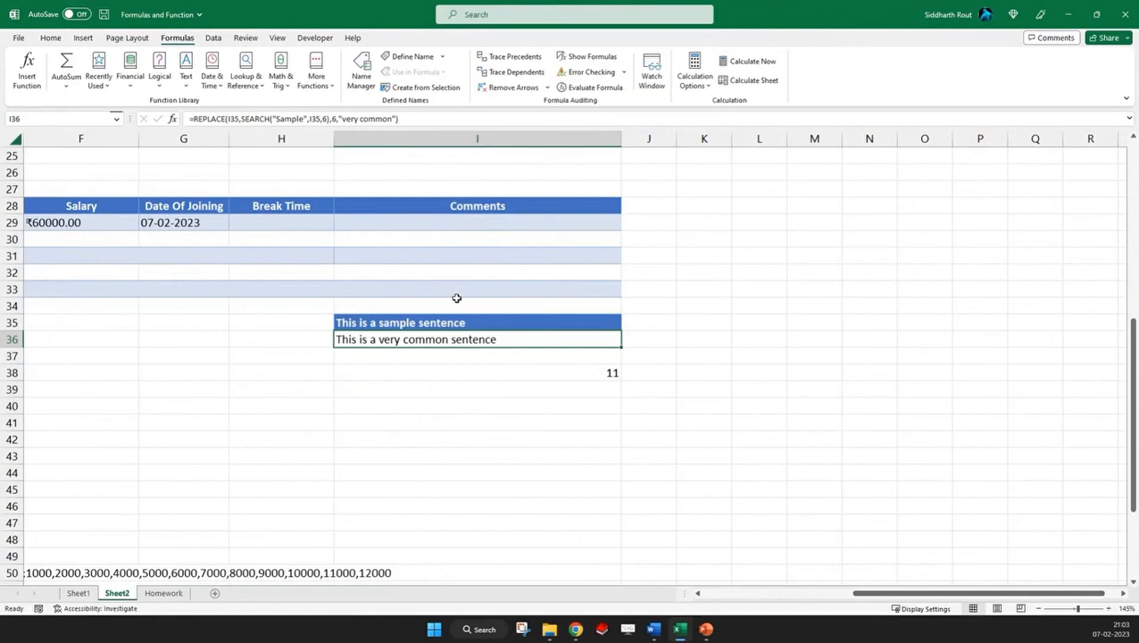
# Restore the wildcard "Sa*e" as the nested SEARCH text in I36's REPLACE formula
pyautogui.click(288, 119)
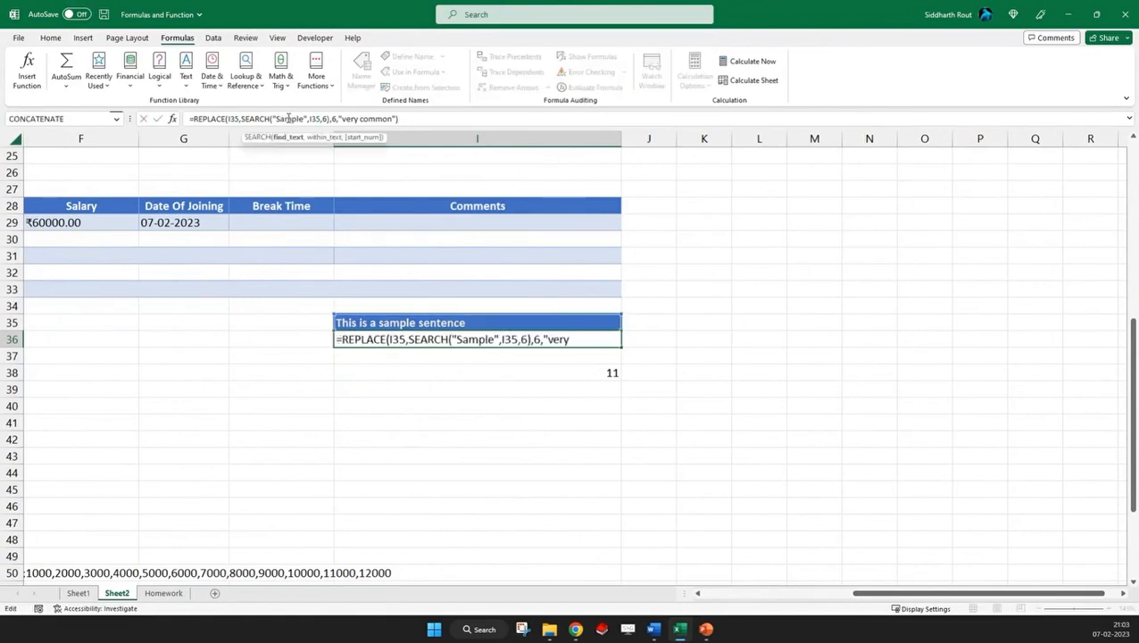
pyautogui.moveTo(288, 119); pyautogui.dragTo(303, 119)
pyautogui.write('*')
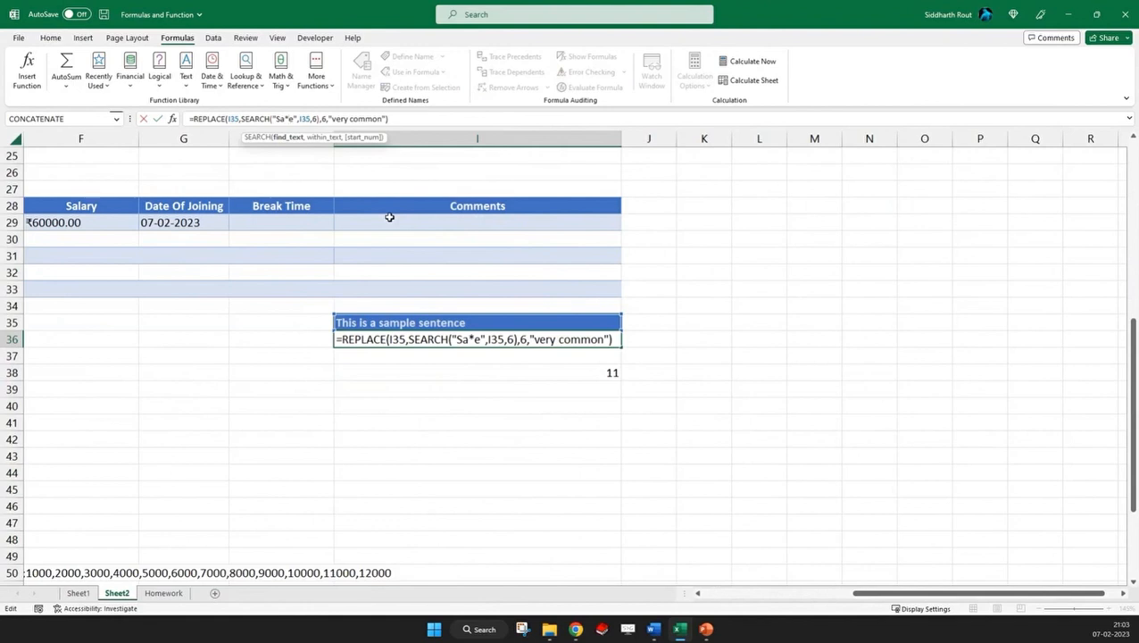
pyautogui.press('Return')
pyautogui.press('Up')
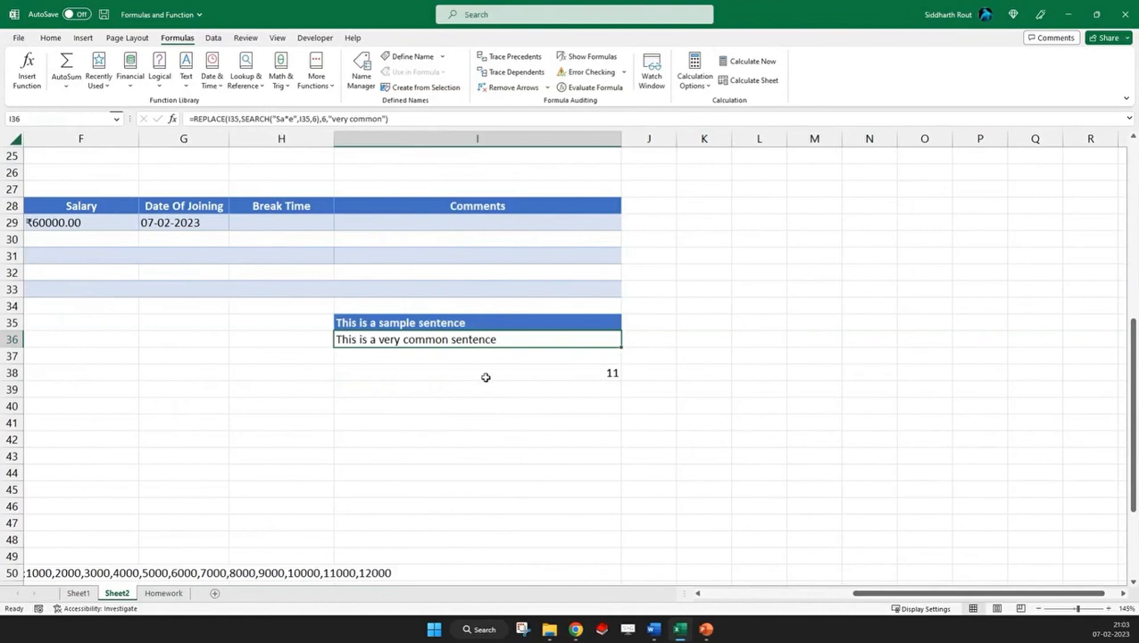
# Change the search text in I38's SEARCH formula to lowercase "sample"
pyautogui.click(536, 373)
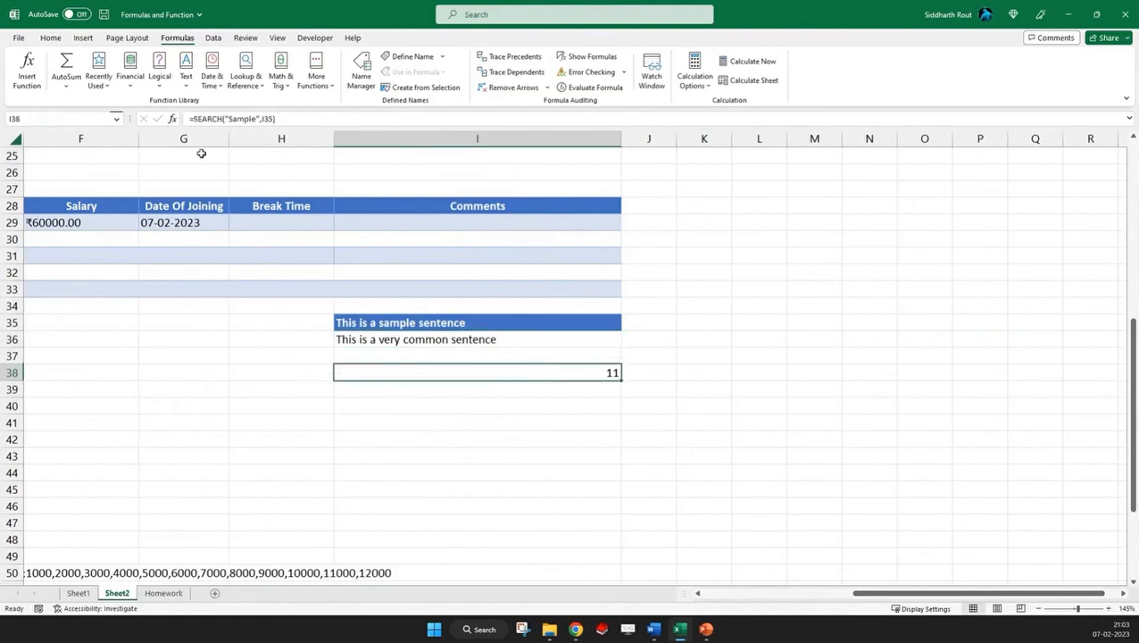
pyautogui.click(230, 118)
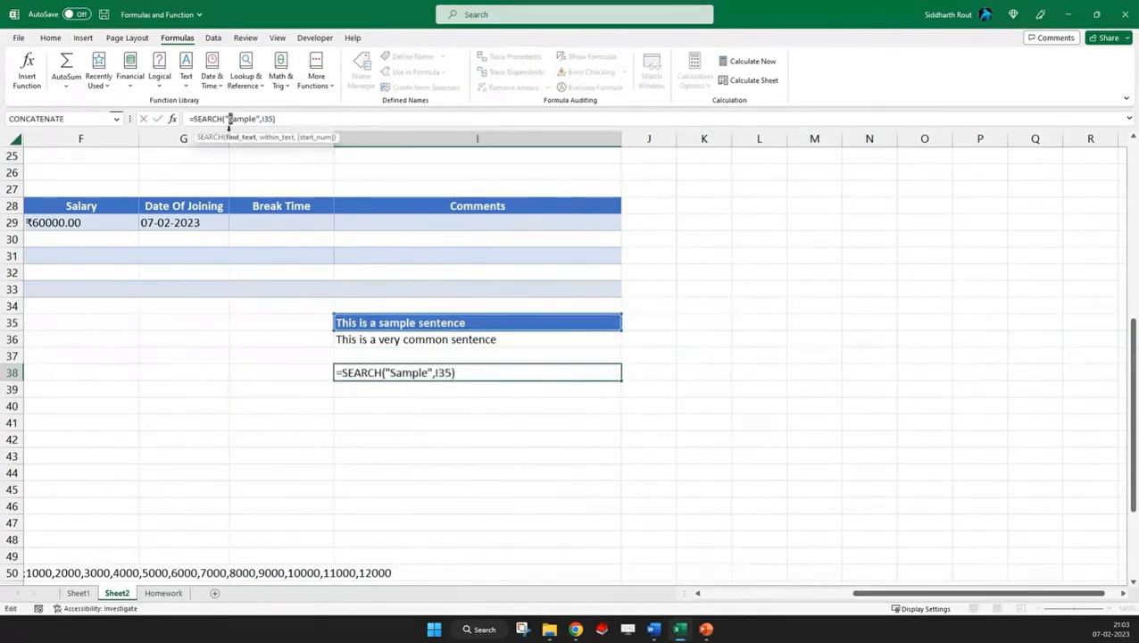
pyautogui.press('BackSpace')
pyautogui.write('s')
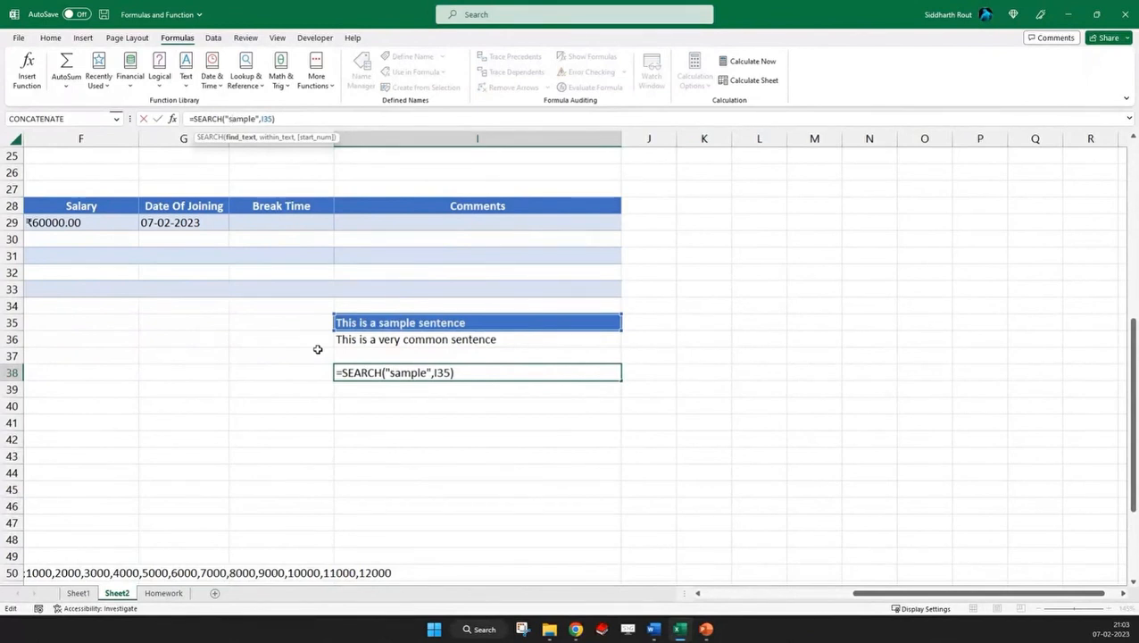
pyautogui.press('Return')
pyautogui.press('Up')
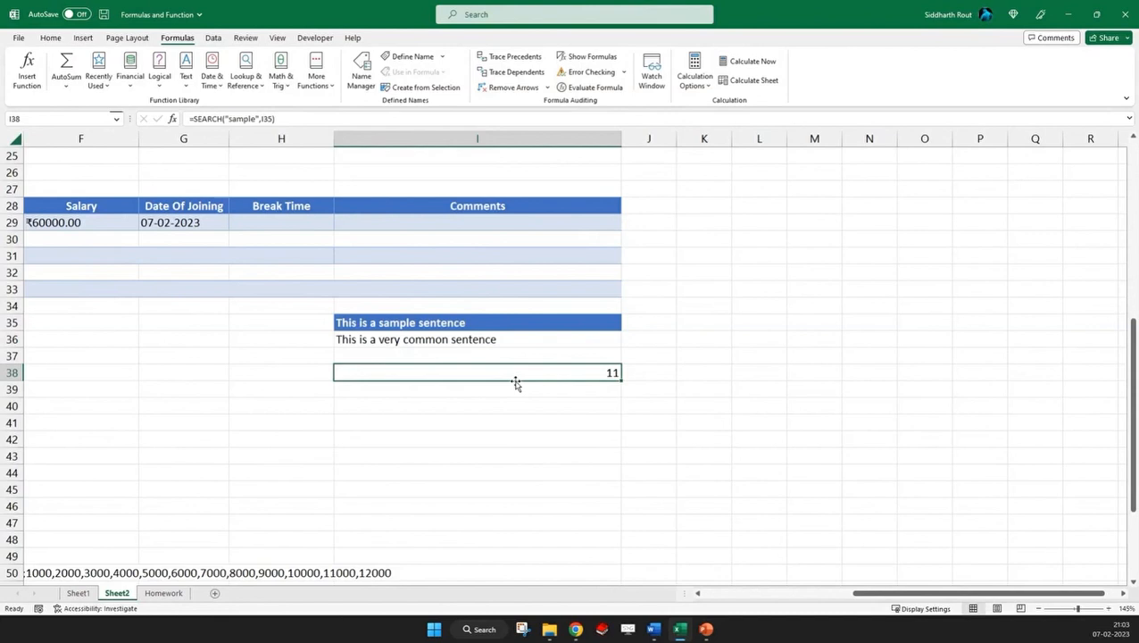
# Examine the wildcard search text inside the REPLACE formula in I36
pyautogui.click(428, 339)
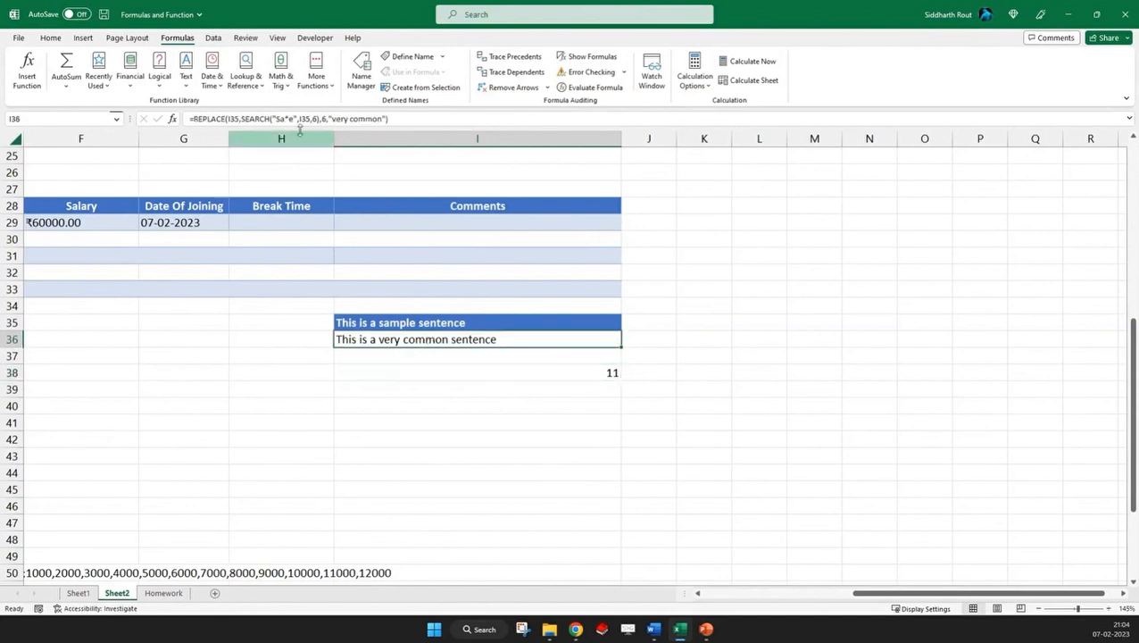
pyautogui.moveTo(273, 118); pyautogui.dragTo(294, 119)
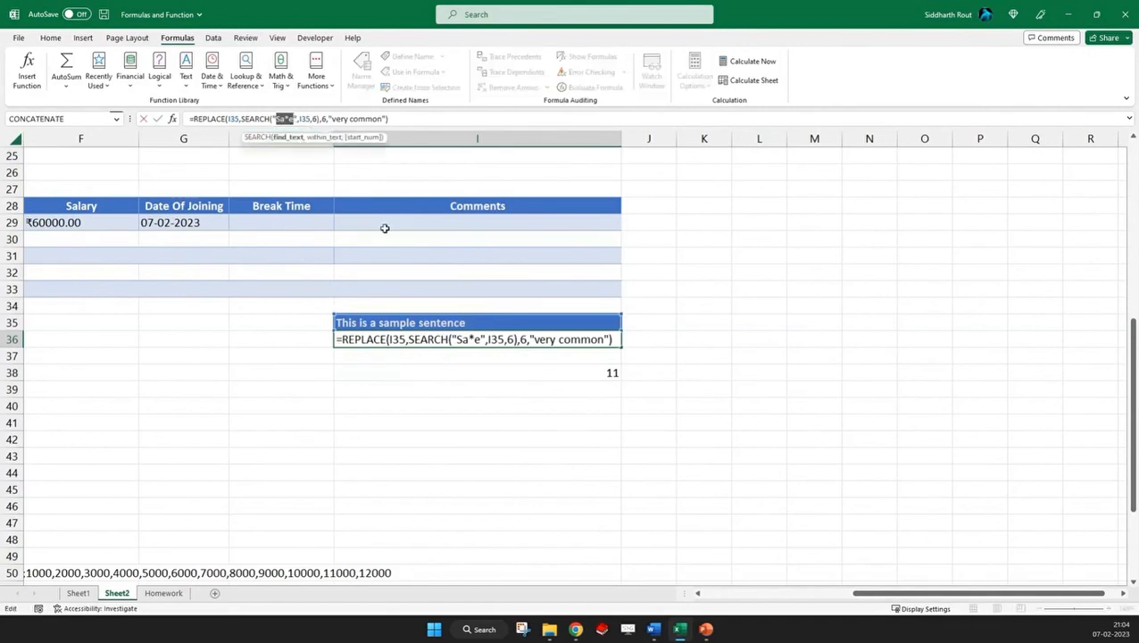
pyautogui.click(393, 377)
# Enter a FIND formula in I39 that looks for uppercase "SAMPLE" within the sentence in I35
pyautogui.click(389, 391)
pyautogui.write('=find(')
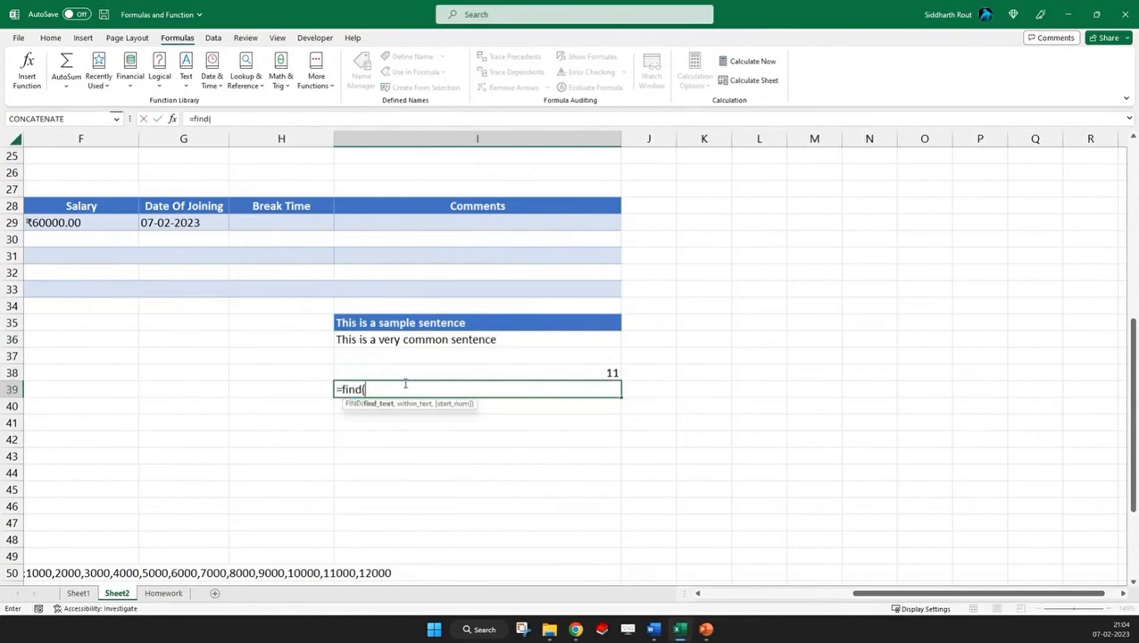
pyautogui.write('"SAMPLE",')
pyautogui.click(410, 321)
pyautogui.write(')')
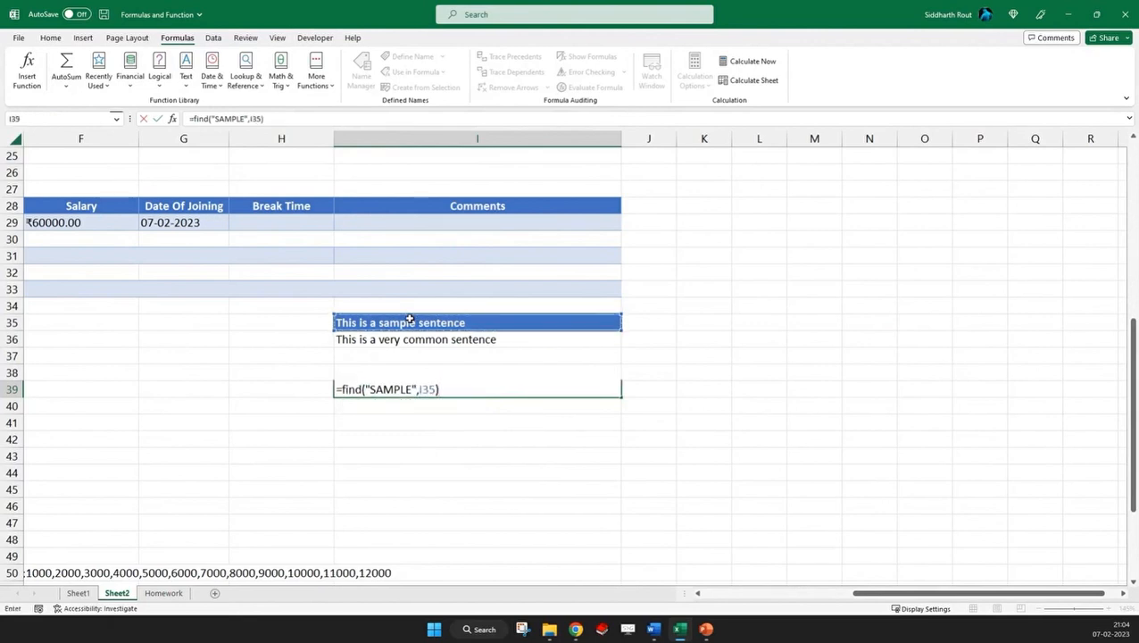
pyautogui.press('Return')
pyautogui.press('Up')
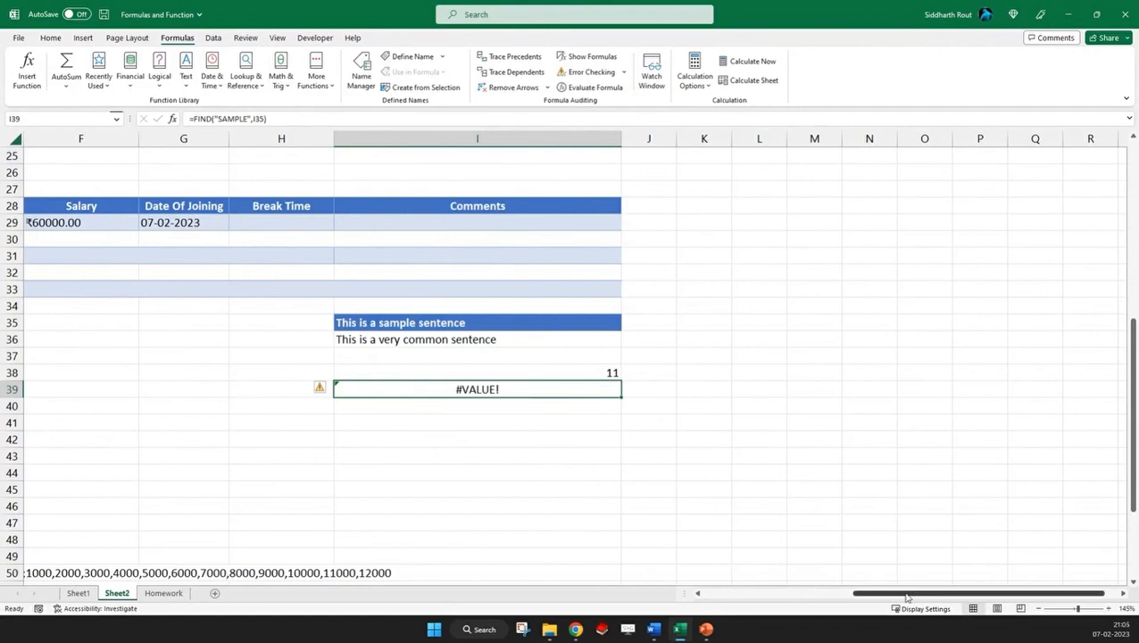
# Look back over the earlier text function examples on Sheet2, including the LOWER formula in F22 and the TRIM and CONCAT formula in C21
pyautogui.moveTo(905, 595); pyautogui.dragTo(736, 598)
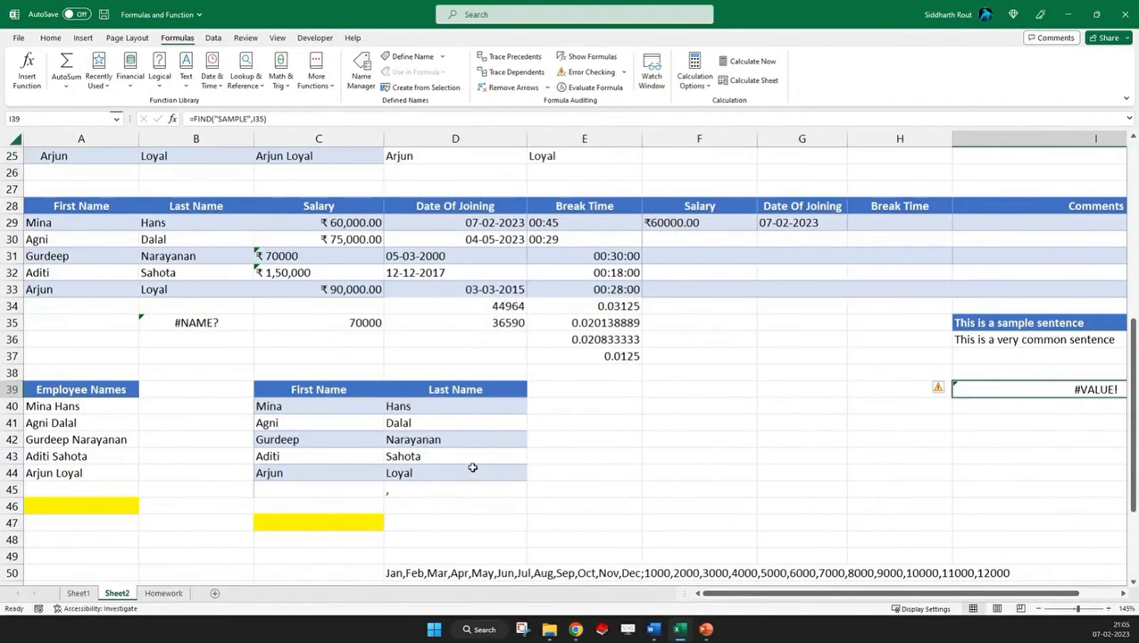
pyautogui.scroll(8, 472, 467)
pyautogui.scroll(-1, 403, 427)
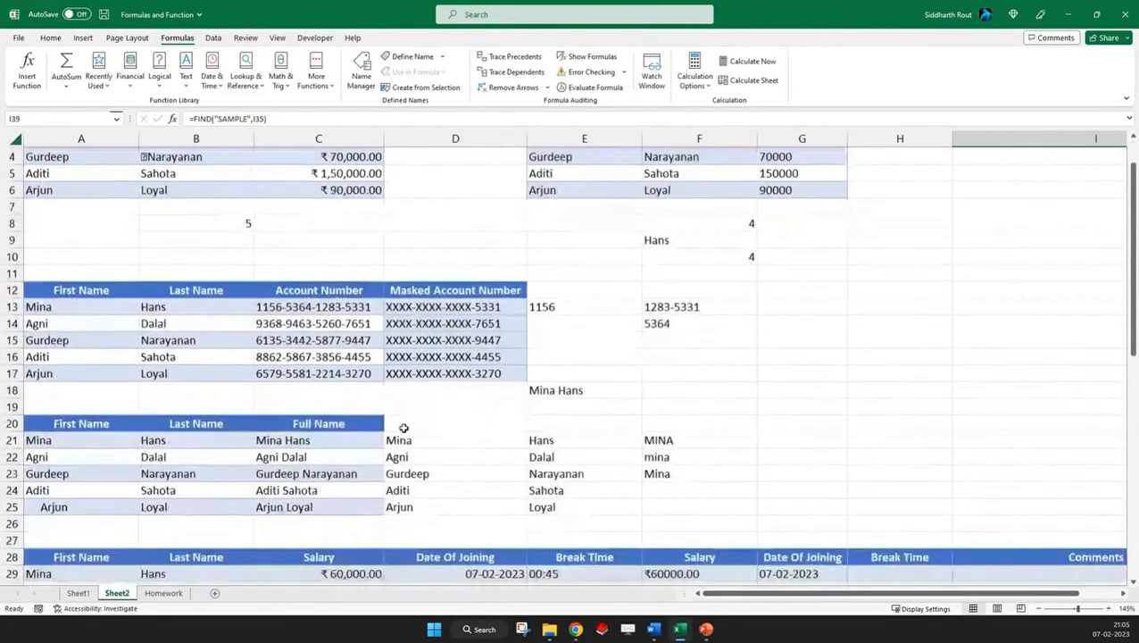
pyautogui.click(406, 438)
pyautogui.click(585, 157)
pyautogui.click(681, 316)
pyautogui.click(654, 455)
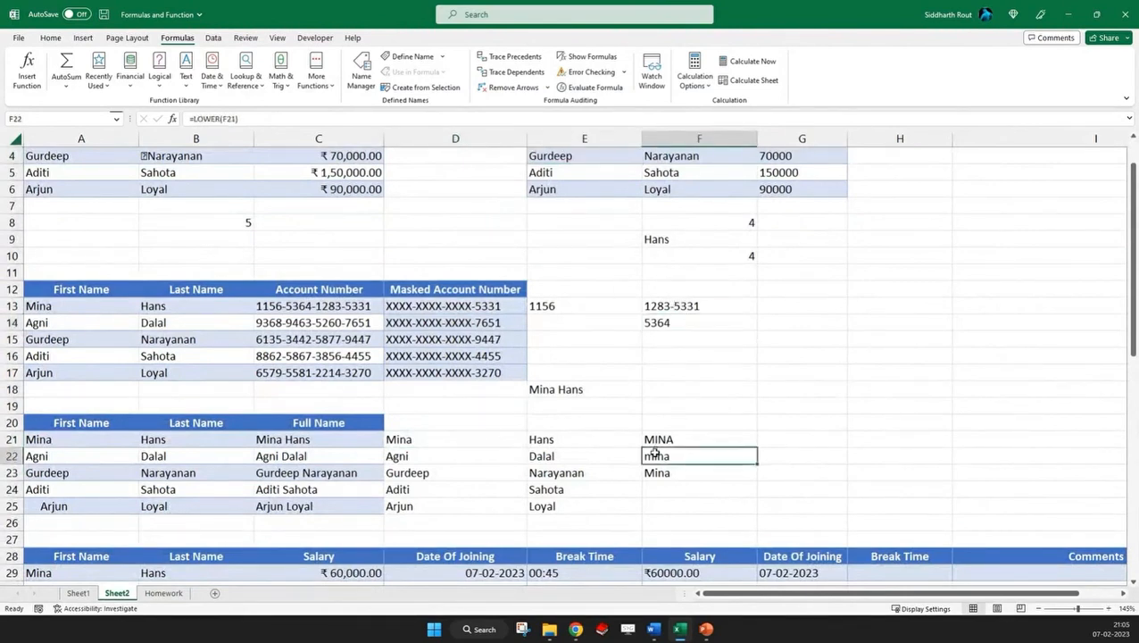
pyautogui.click(585, 439)
pyautogui.scroll(1, 651, 282)
pyautogui.click(571, 189)
pyautogui.scroll(-3, 473, 376)
pyautogui.click(312, 340)
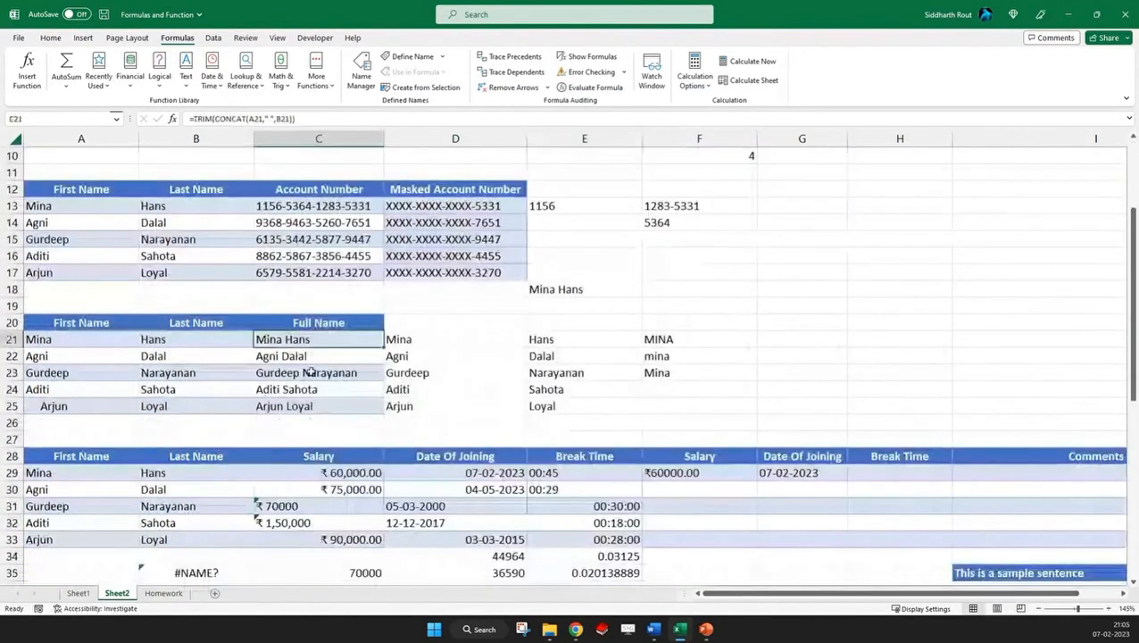
# Examine the CONCAT part of the formula in C21 and the first and last name cells in A21:B25
pyautogui.moveTo(214, 118); pyautogui.dragTo(291, 118)
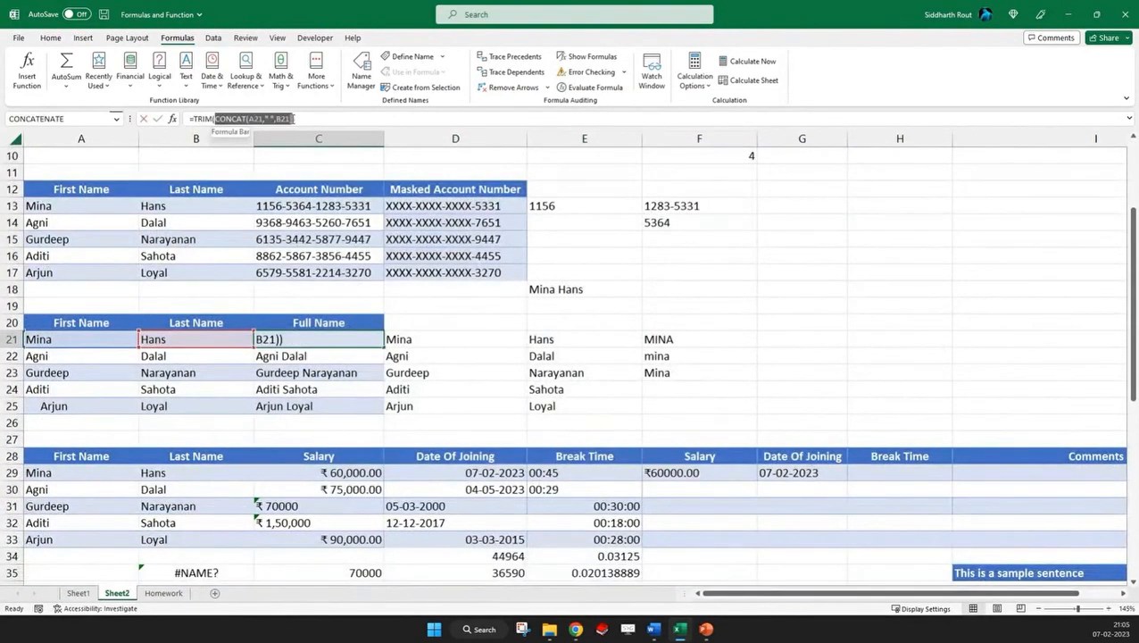
pyautogui.press('Escape')
pyautogui.click(69, 335)
pyautogui.click(168, 336)
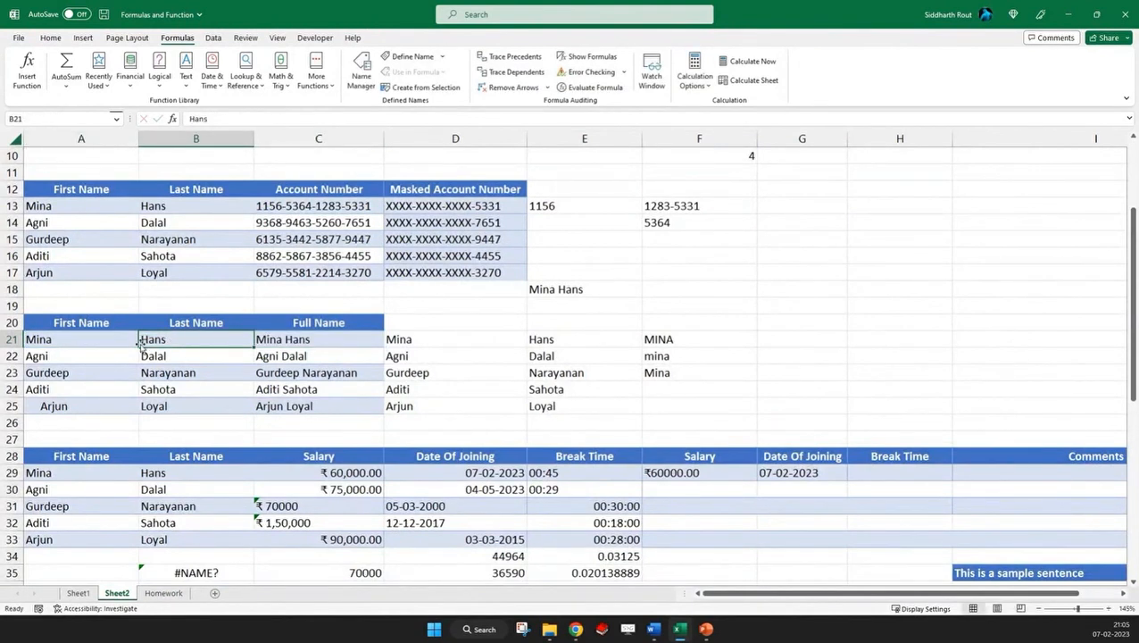
pyautogui.moveTo(87, 340); pyautogui.dragTo(165, 409)
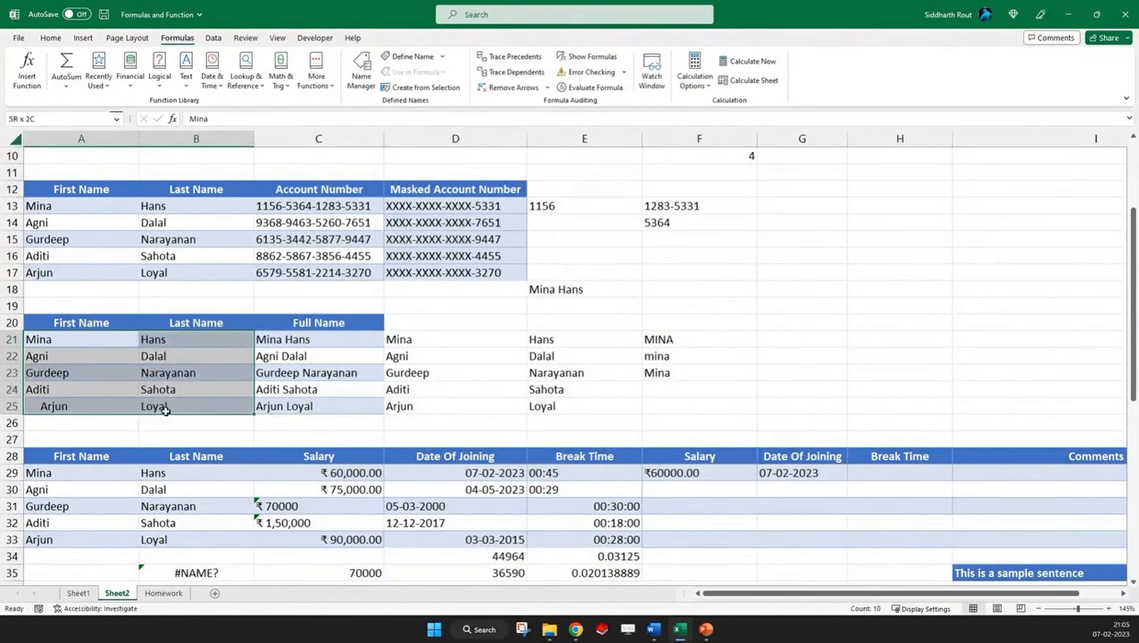
pyautogui.click(314, 337)
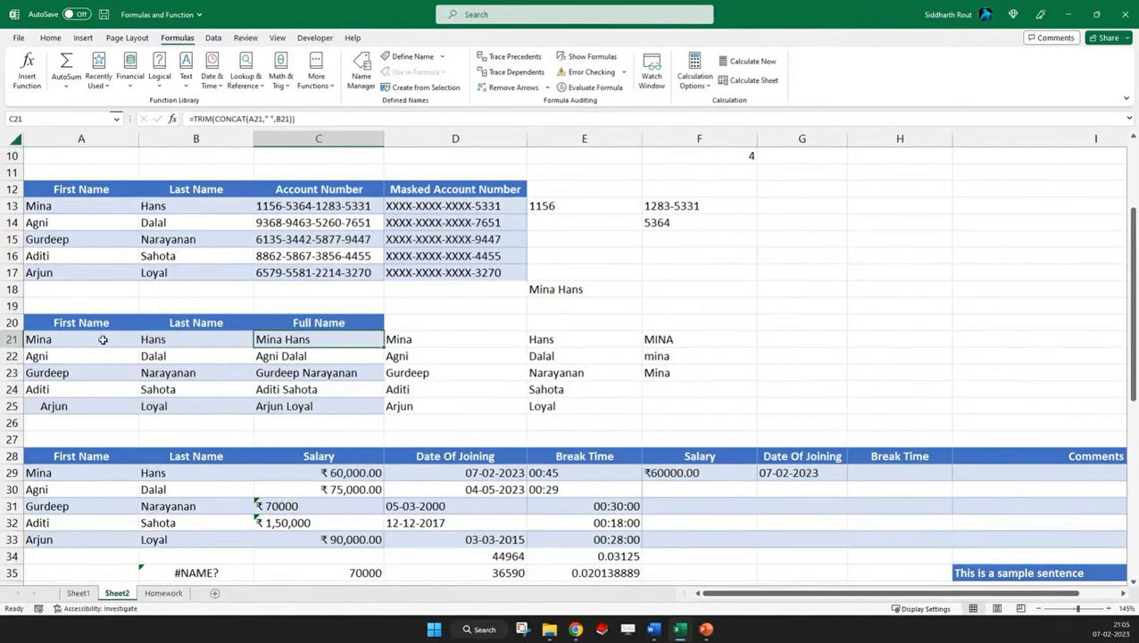
pyautogui.moveTo(104, 339); pyautogui.dragTo(99, 410)
pyautogui.click(788, 339)
pyautogui.write('=co')
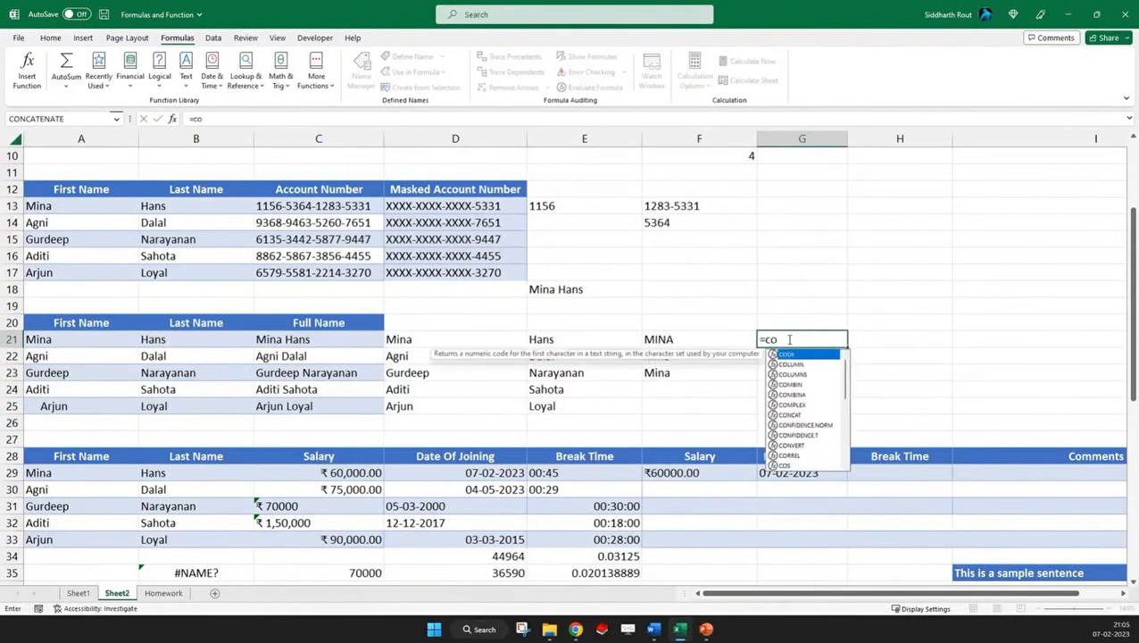
pyautogui.write('ncat(')
pyautogui.moveTo(80, 339); pyautogui.dragTo(63, 413)
pyautogui.write(')')
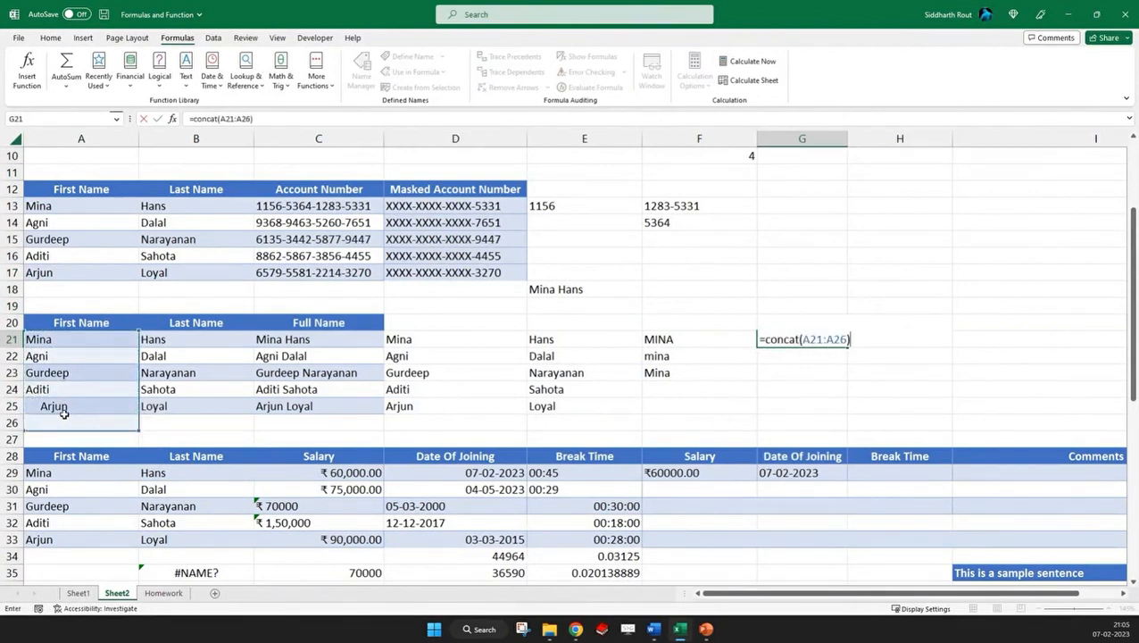
pyautogui.click(844, 339)
pyautogui.press('BackSpace')
pyautogui.press('BackSpace')
pyautogui.press('BackSpace')
pyautogui.press('BackSpace')
pyautogui.press('BackSpace')
pyautogui.press('BackSpace')
pyautogui.press('BackSpace')
pyautogui.press('BackSpace')
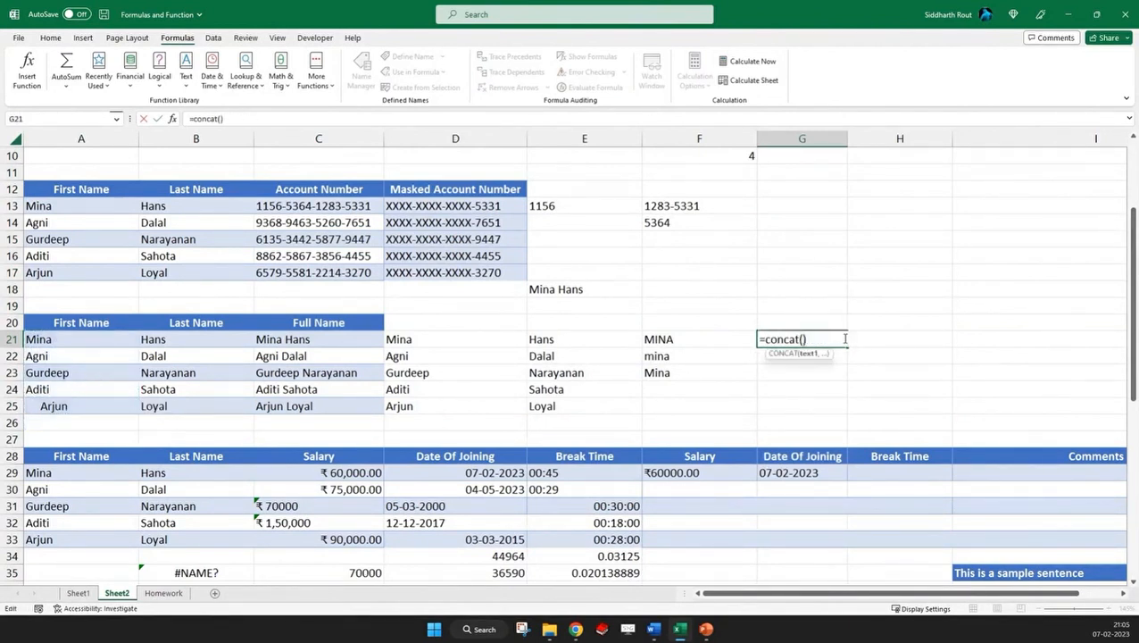
pyautogui.press('Delete')
pyautogui.write('(')
pyautogui.press('Escape')
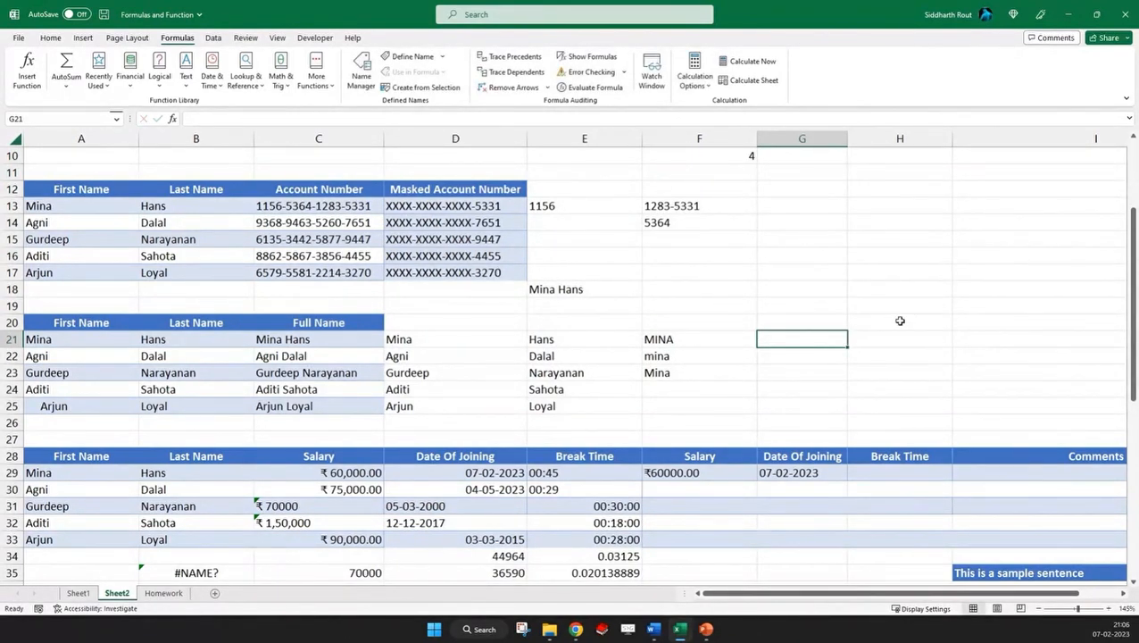
# Enter a TEXTJOIN formula in F42 that joins A40:A44 with "," as delimiter and TRUE to ignore empty cells
pyautogui.scroll(-7, 910, 312)
pyautogui.scroll(-1, 909, 311)
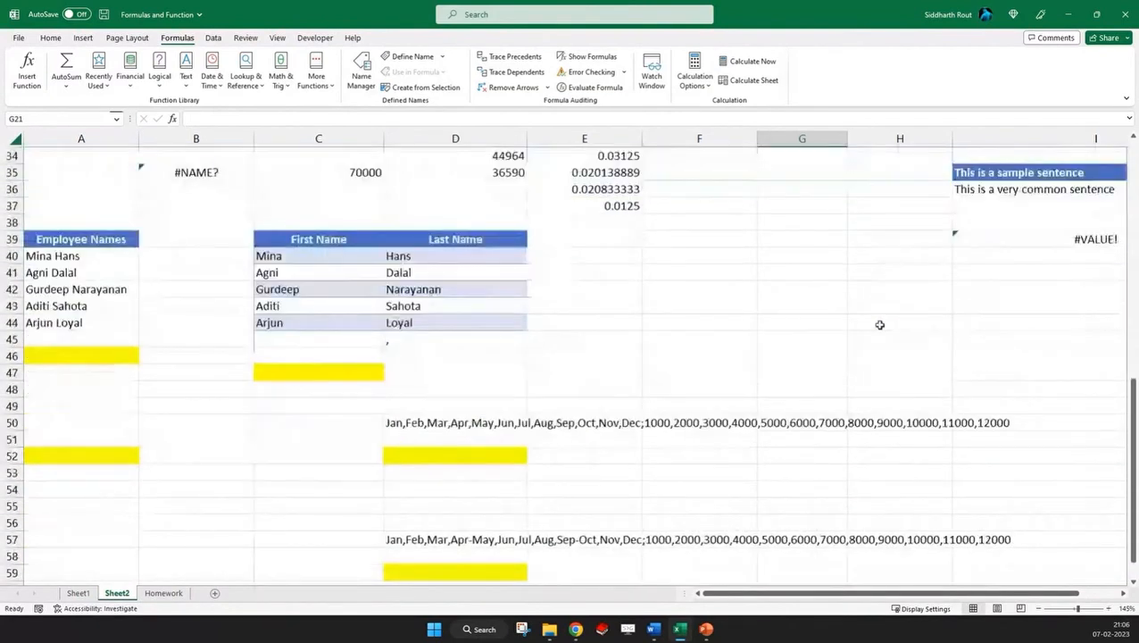
pyautogui.scroll(2, 879, 324)
pyautogui.click(699, 388)
pyautogui.write('=text')
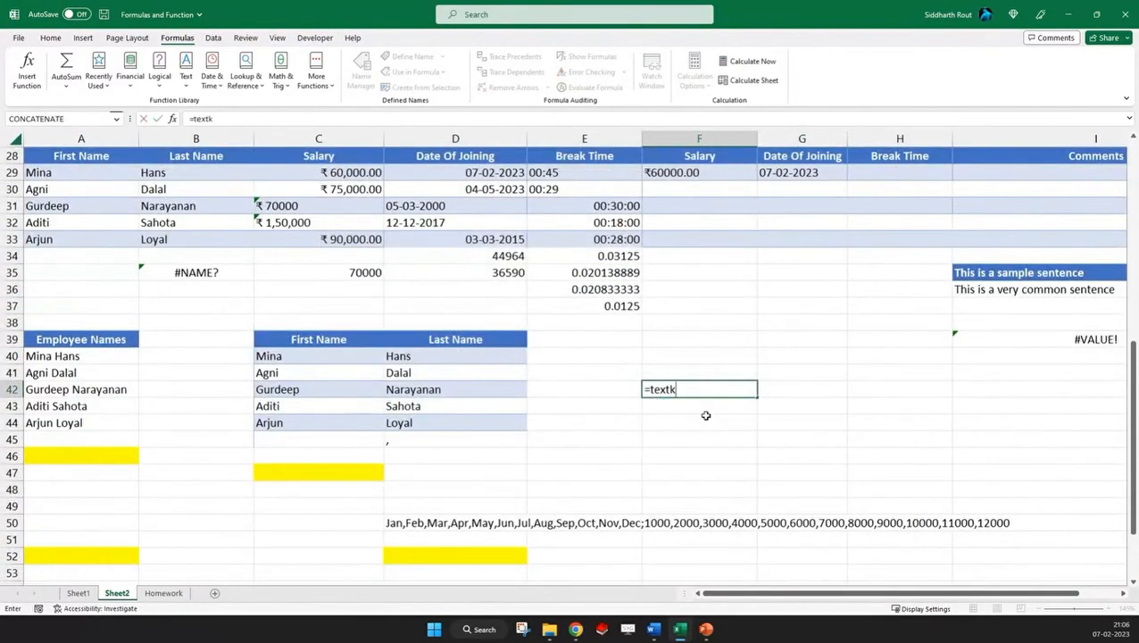
pyautogui.write('joi')
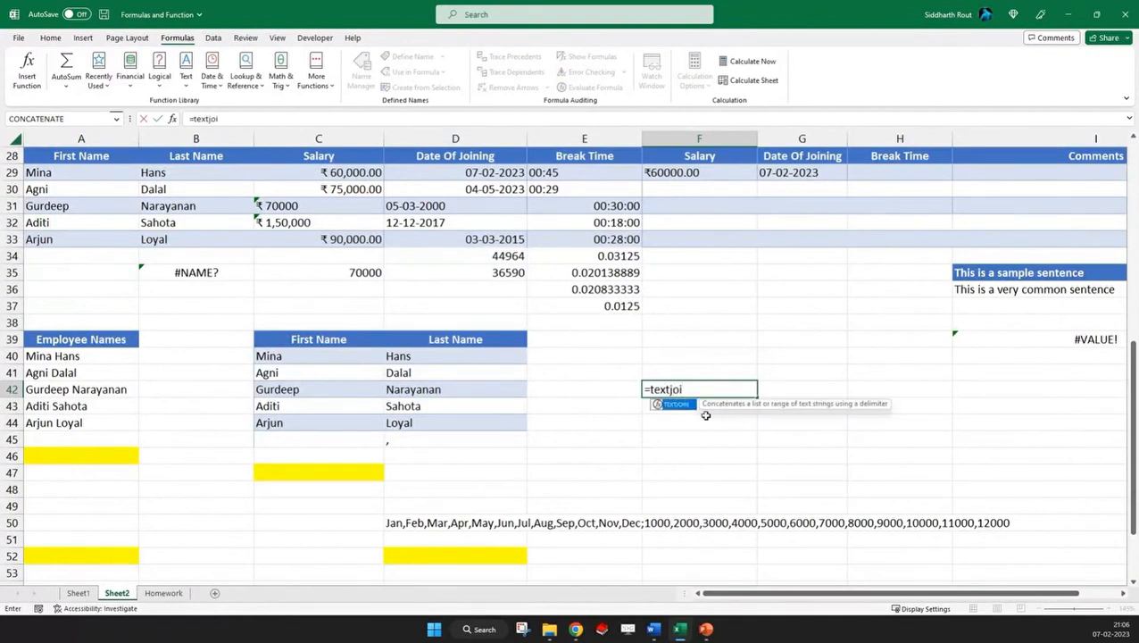
pyautogui.press('Tab')
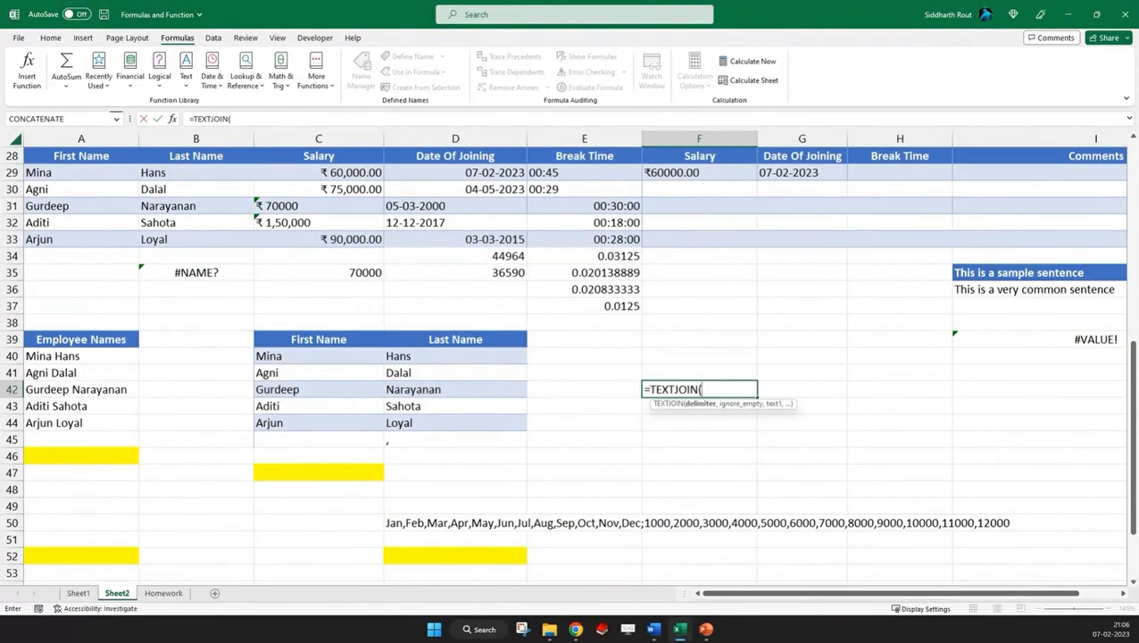
pyautogui.write('",",')
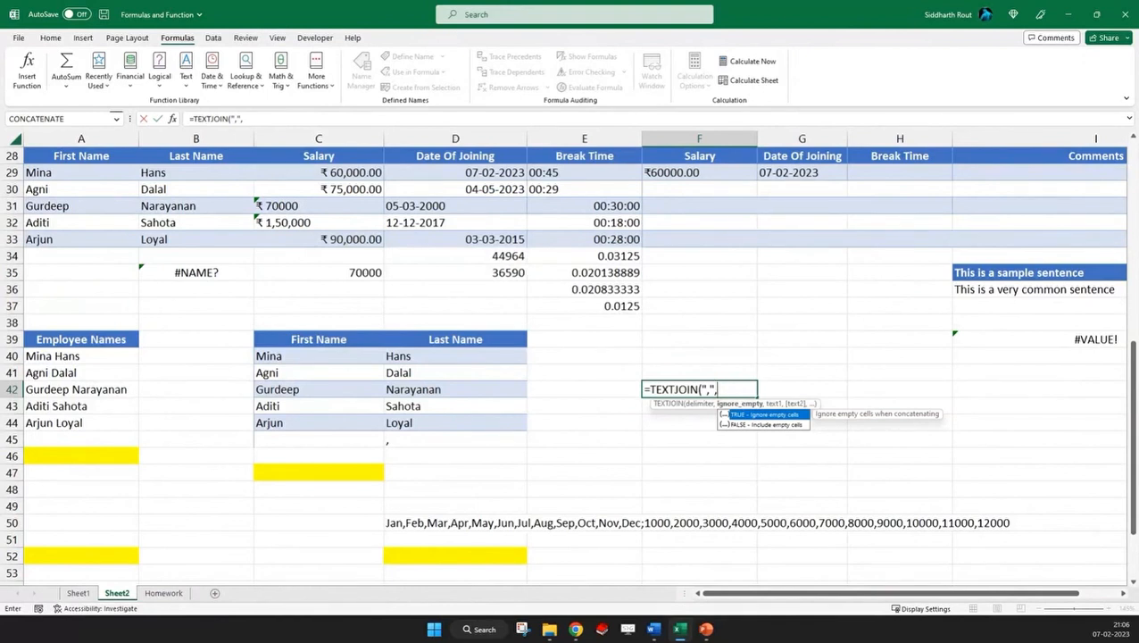
pyautogui.write('ture')
pyautogui.press('BackSpace')
pyautogui.press('BackSpace')
pyautogui.write('rue,')
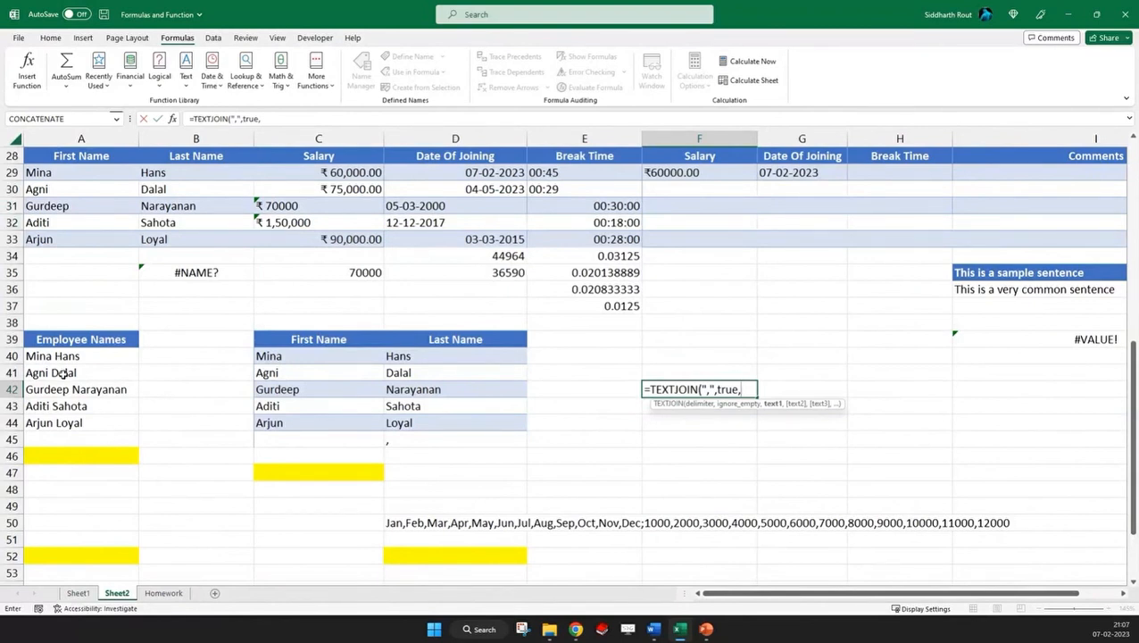
pyautogui.moveTo(76, 356); pyautogui.dragTo(84, 422)
pyautogui.write(')')
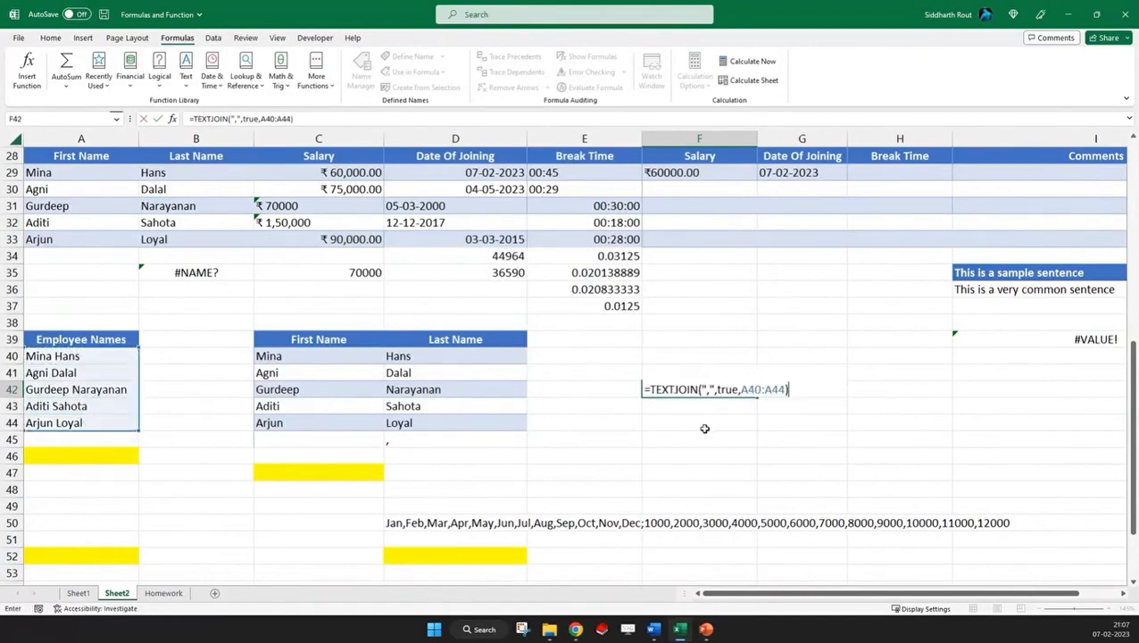
pyautogui.press('Return')
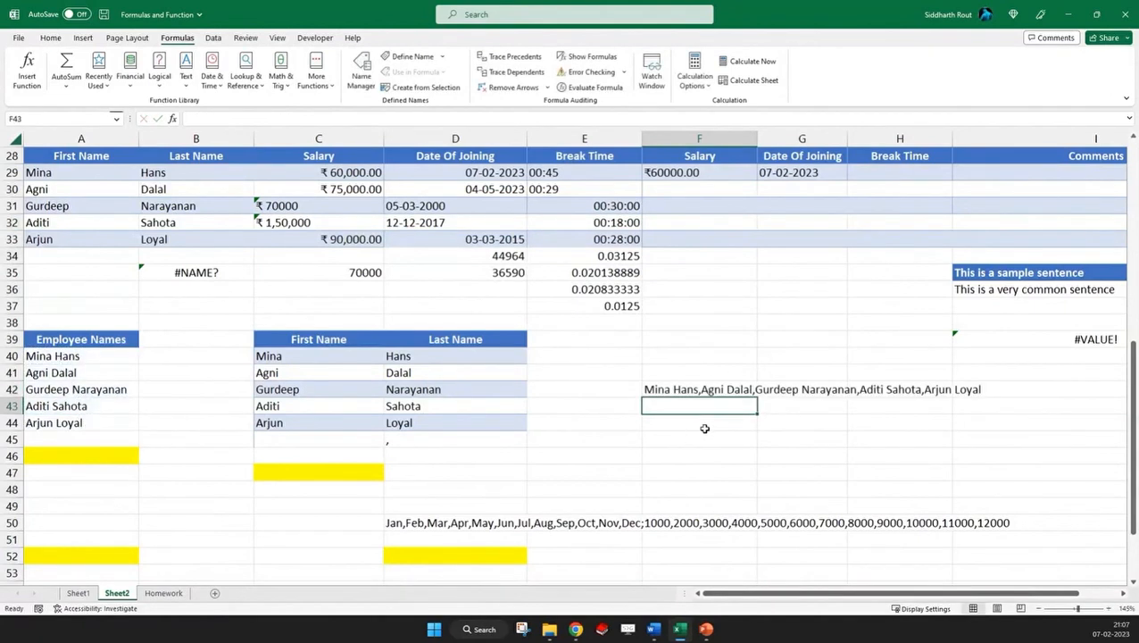
pyautogui.press('Up')
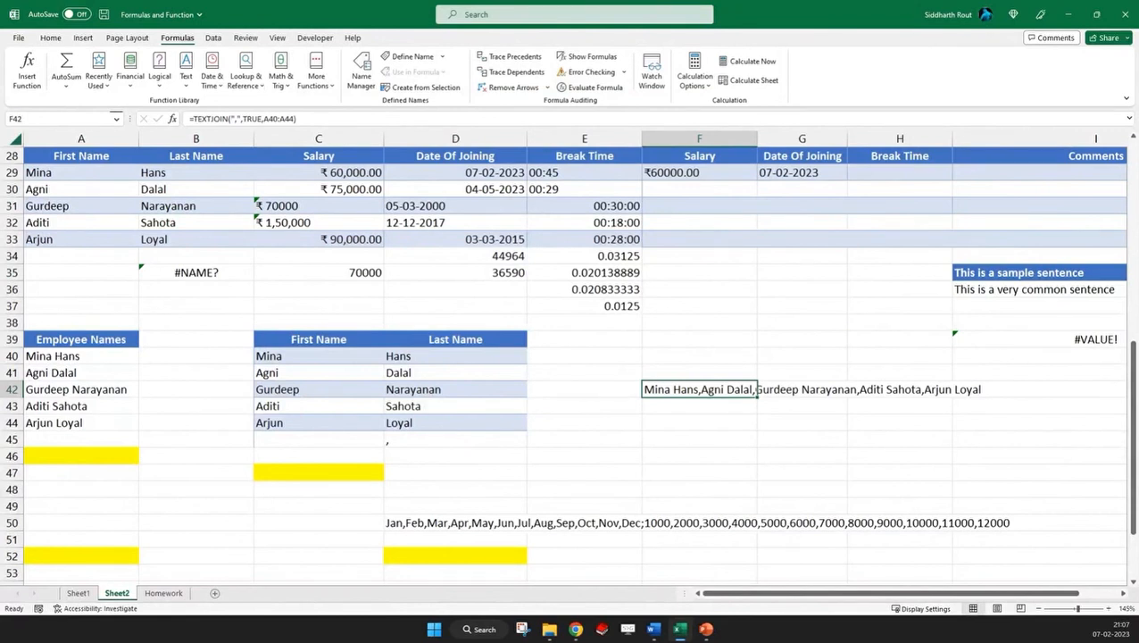
# Examine the employee name ranges A40:A44 and C40:D44, the TEXTJOIN formula in F42, and the delimiter cells C45 and D45
pyautogui.moveTo(84, 357); pyautogui.dragTo(85, 423)
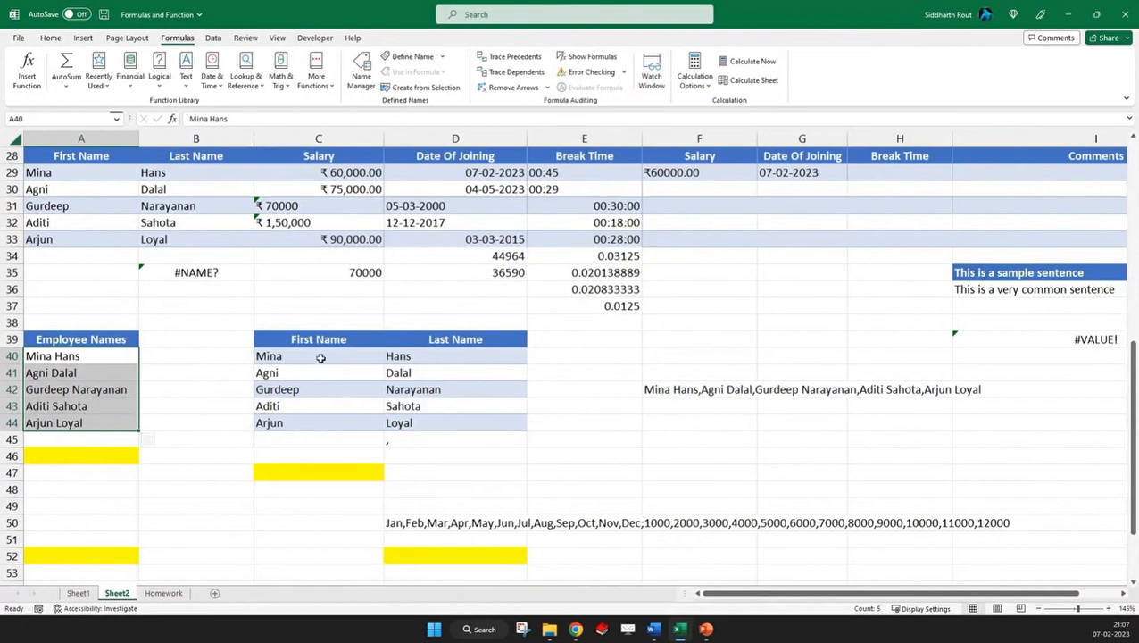
pyautogui.moveTo(317, 357); pyautogui.dragTo(305, 419)
pyautogui.moveTo(399, 356); pyautogui.dragTo(406, 422)
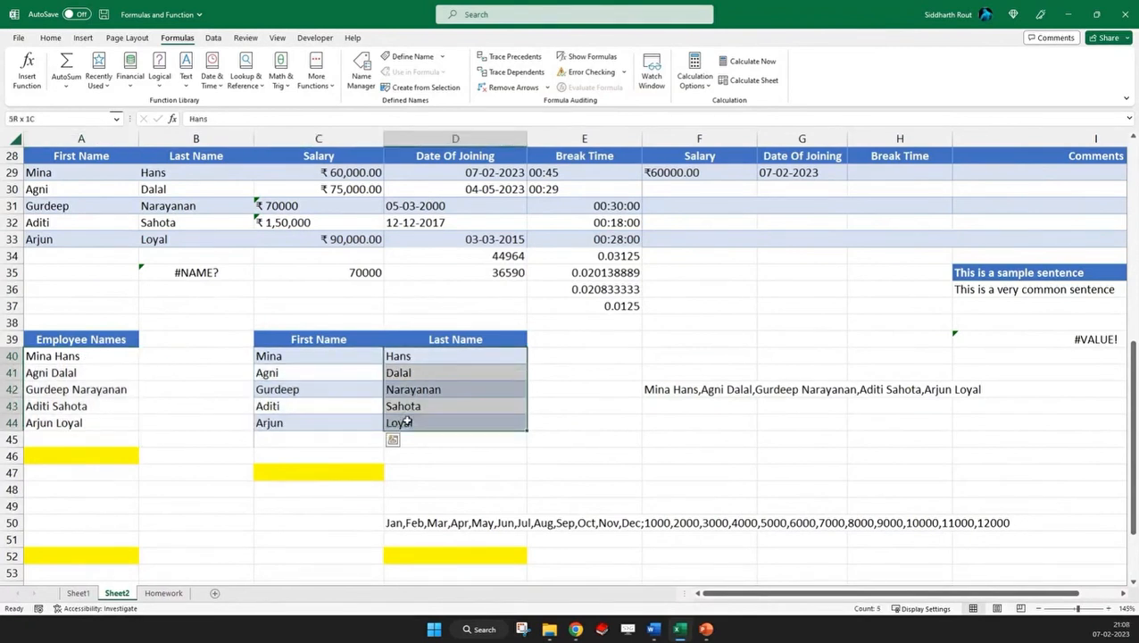
pyautogui.click(683, 393)
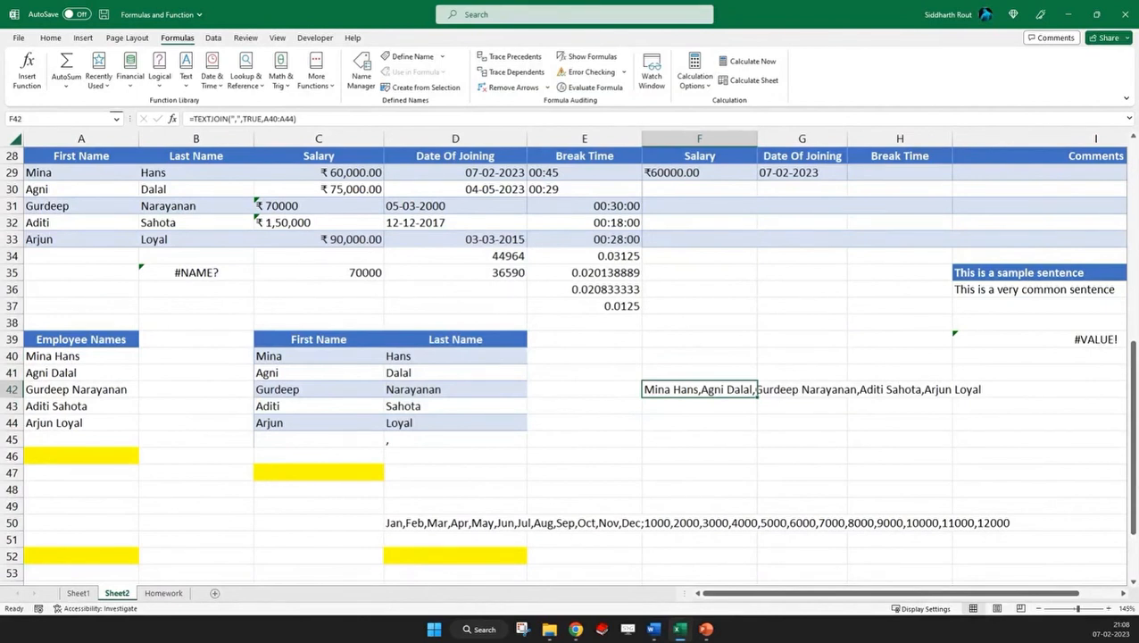
pyautogui.click(674, 418)
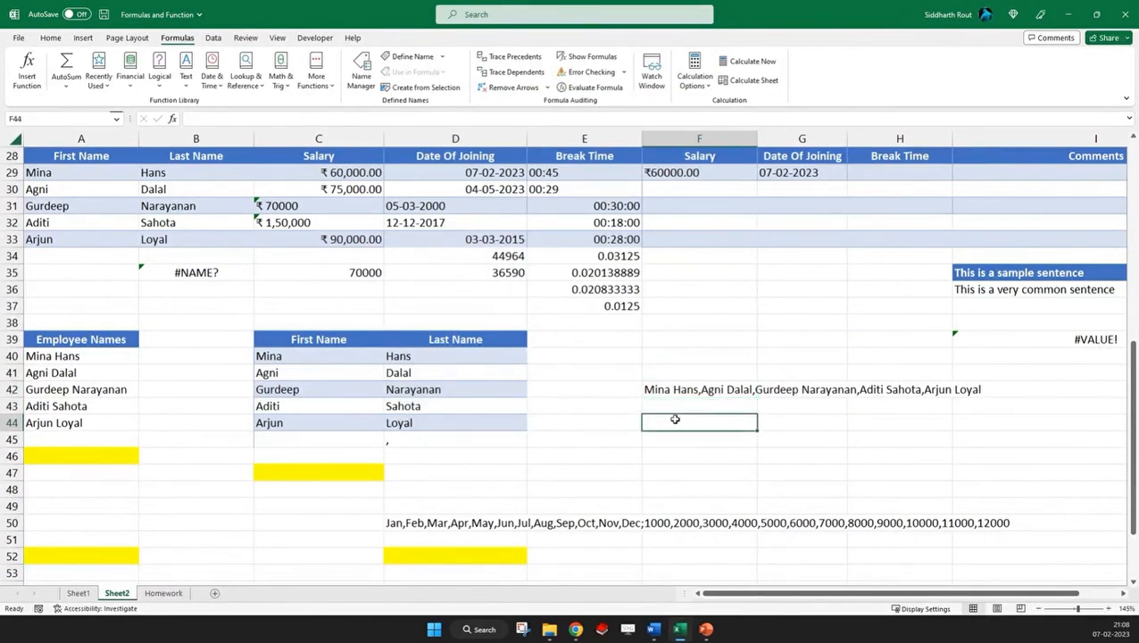
pyautogui.doubleClick(289, 439)
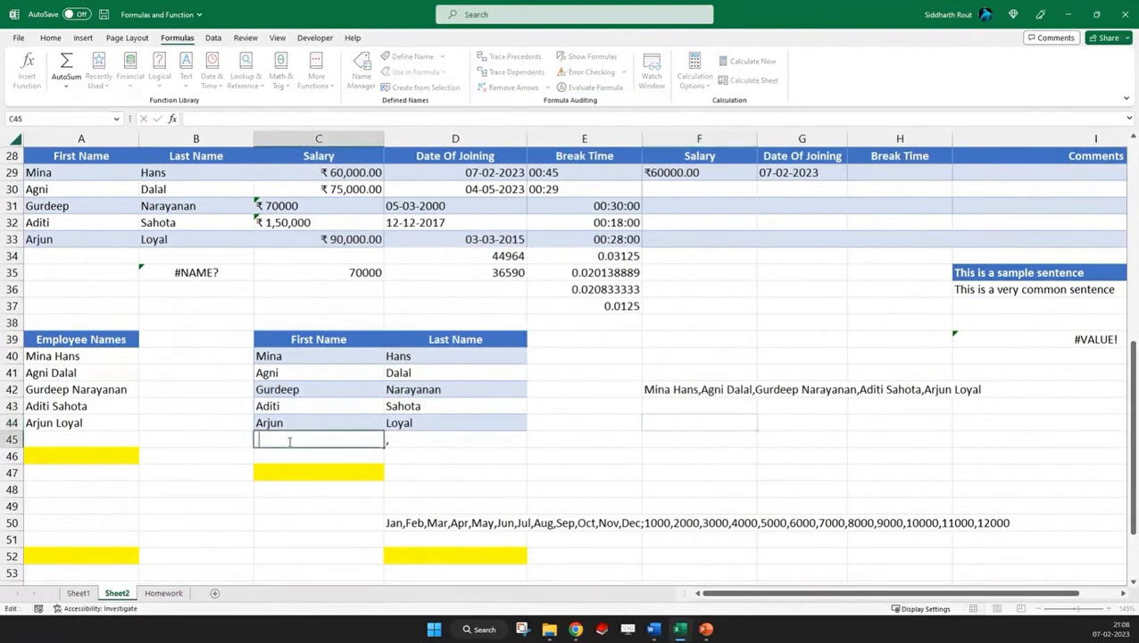
pyautogui.click(425, 438)
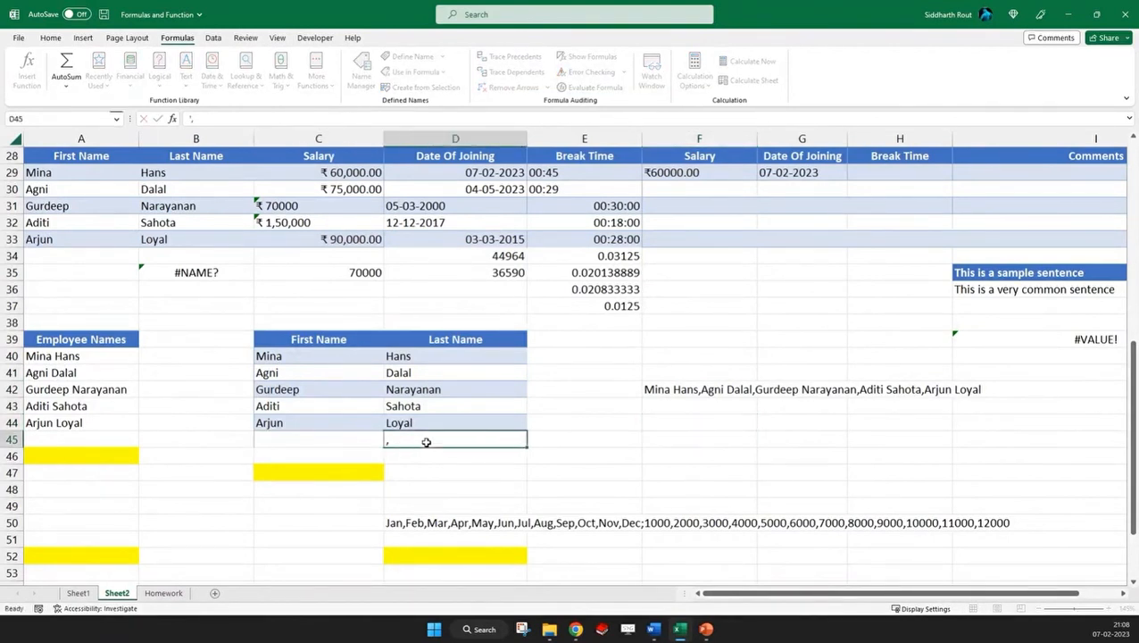
pyautogui.doubleClick(425, 439)
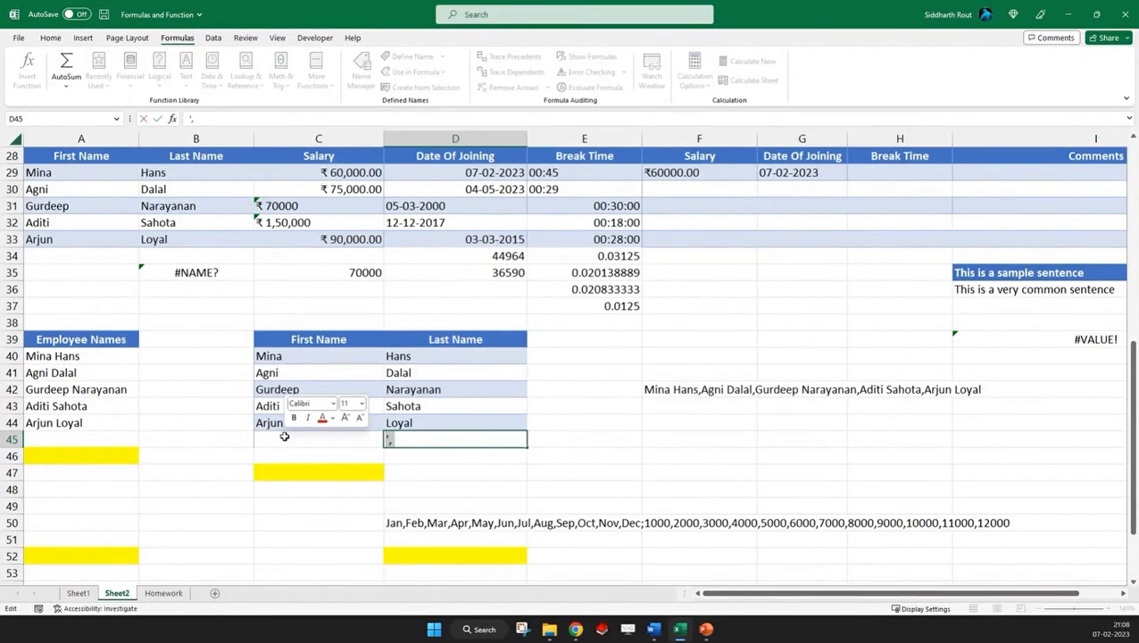
pyautogui.press('BackSpace')
pyautogui.press('Return')
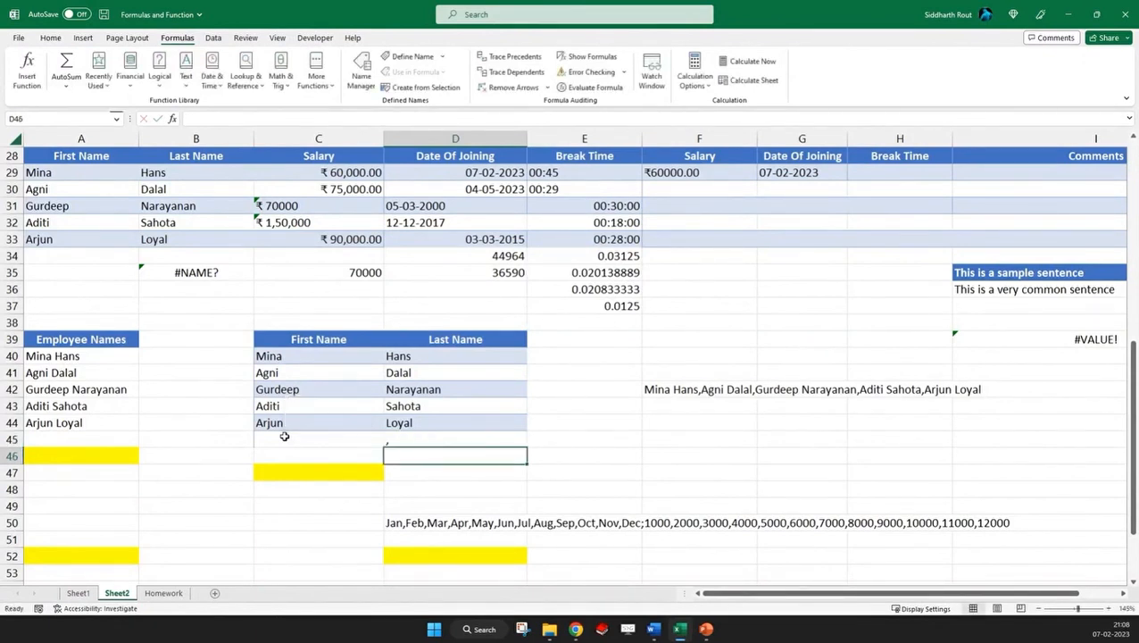
# Enter a TEXTJOIN formula in F45 that joins C40:D44 using C45:D45 as delimiters and TRUE to ignore empty cells
pyautogui.click(669, 440)
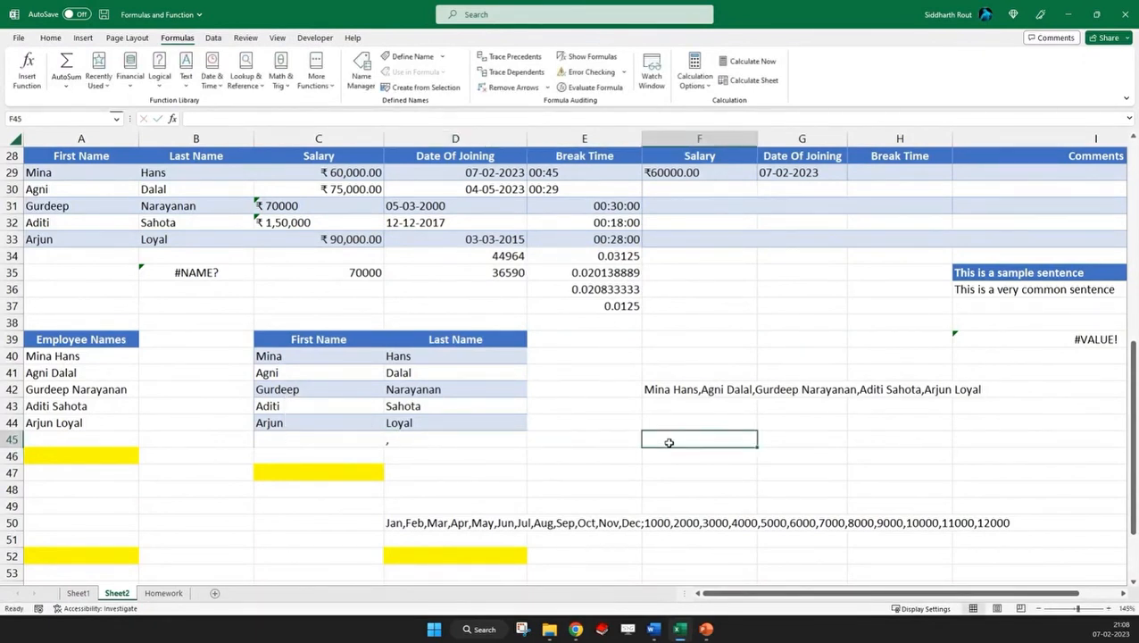
pyautogui.write('=textjoin')
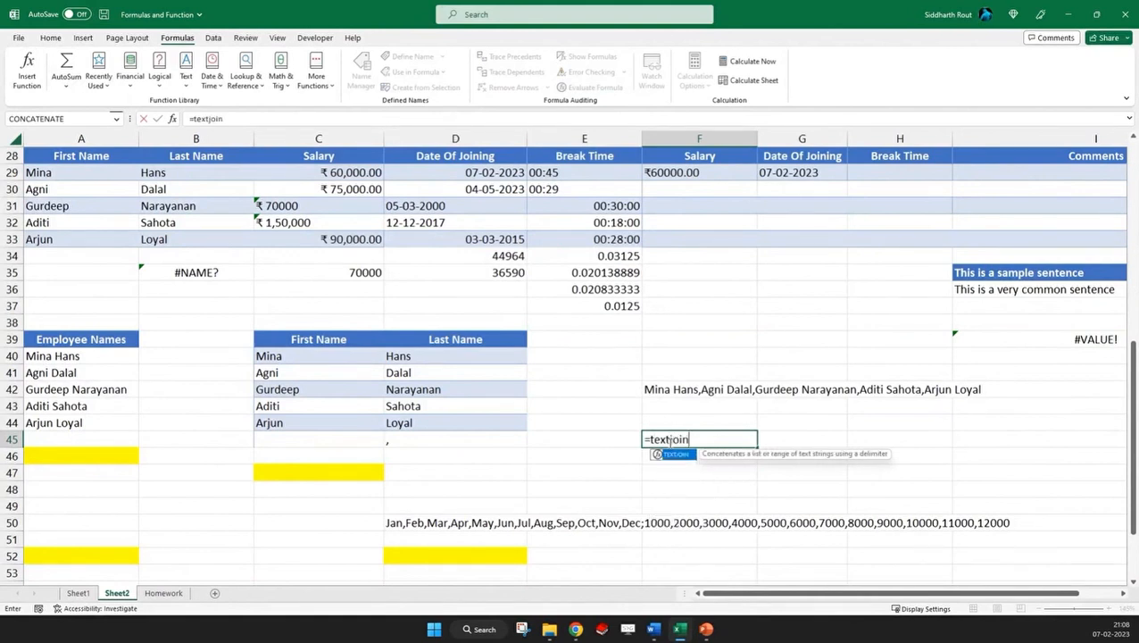
pyautogui.write('(')
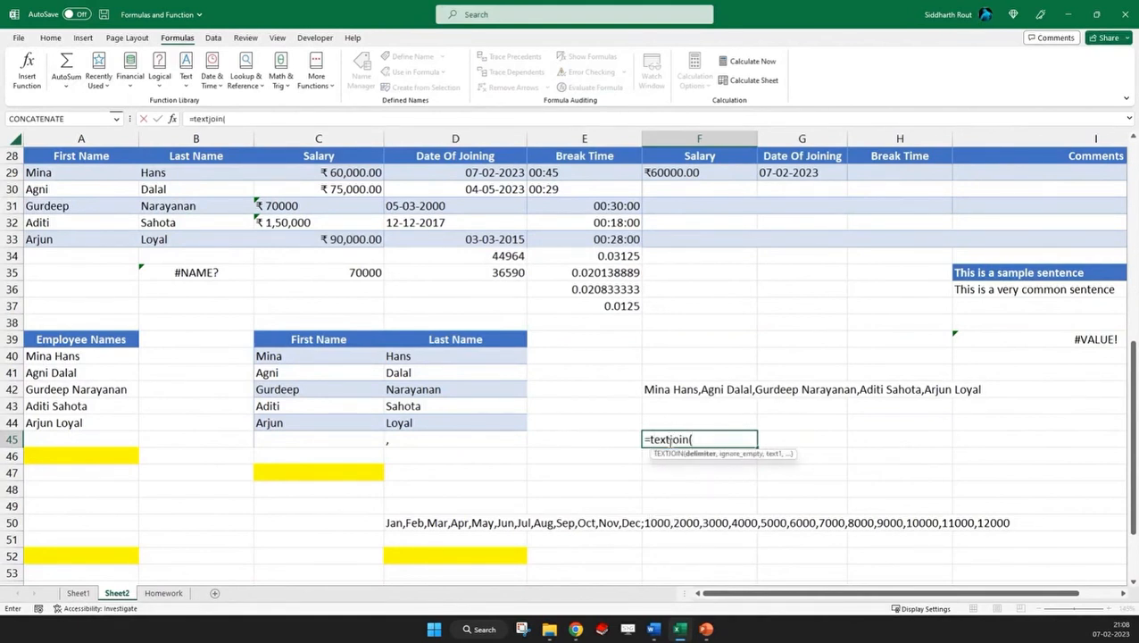
pyautogui.moveTo(321, 428); pyautogui.dragTo(420, 442)
pyautogui.write(',')
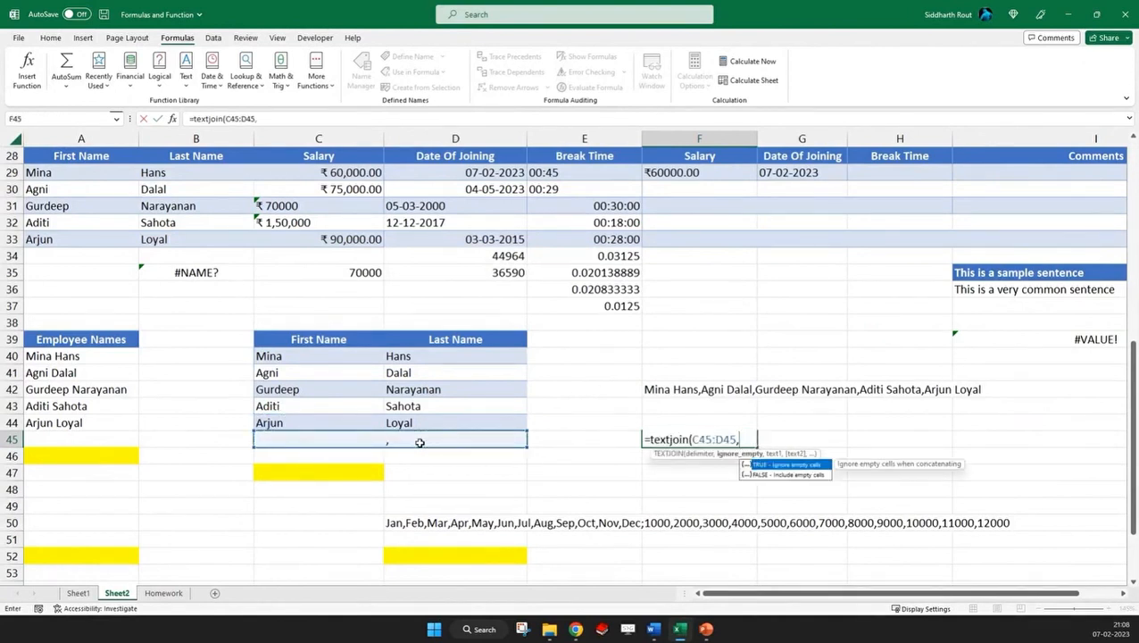
pyautogui.write('true,')
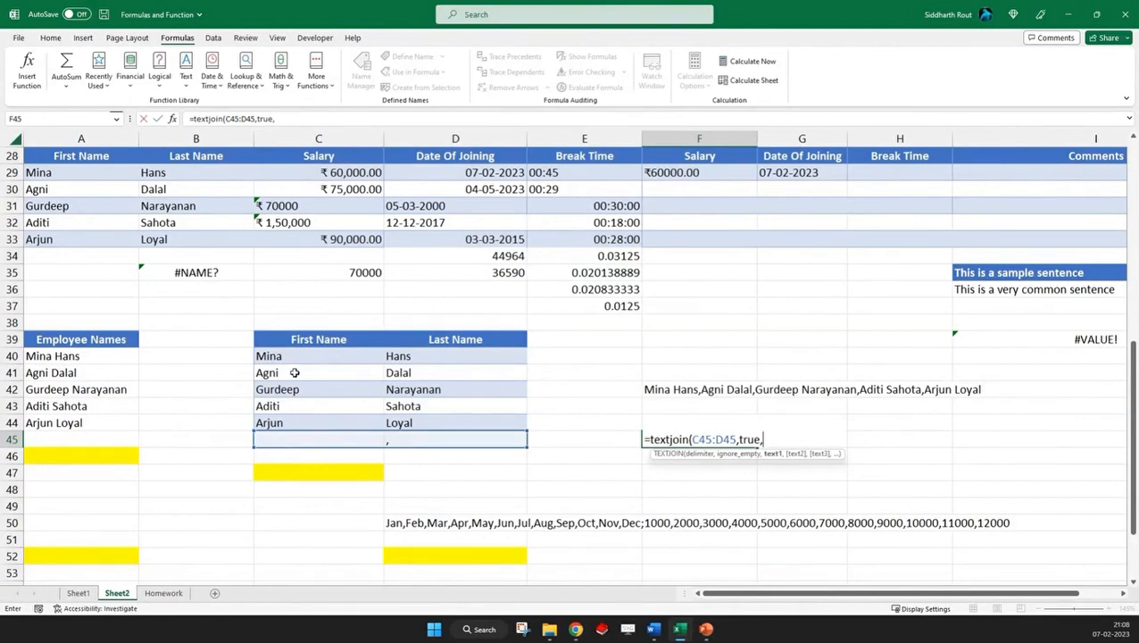
pyautogui.moveTo(297, 357); pyautogui.dragTo(446, 417)
pyautogui.write(')')
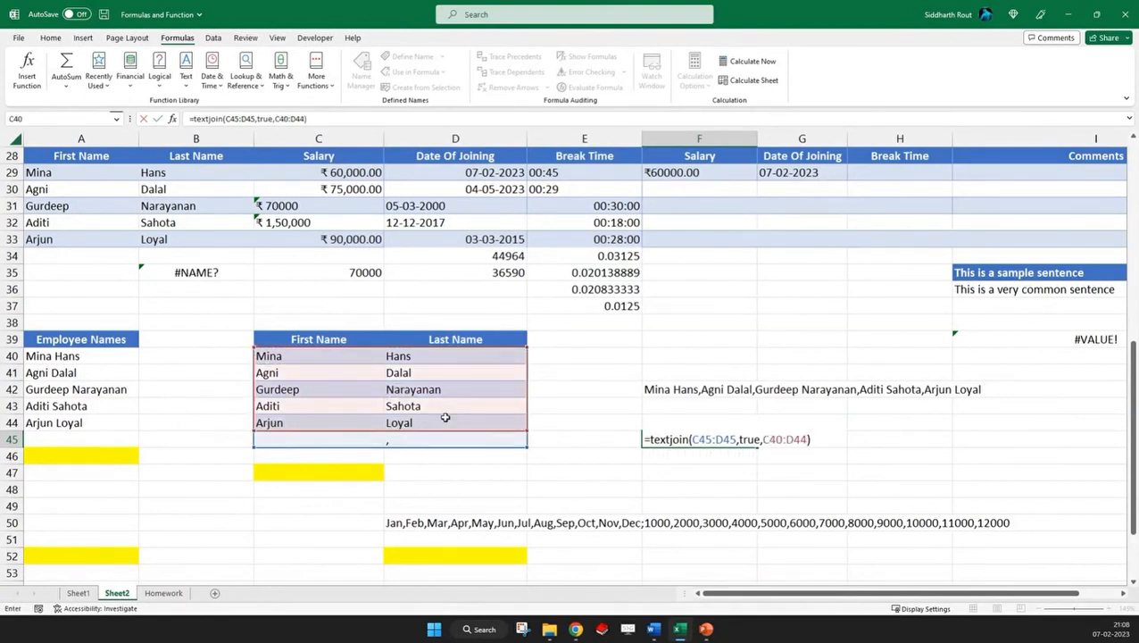
pyautogui.hotkey('ctrl', 'Return')
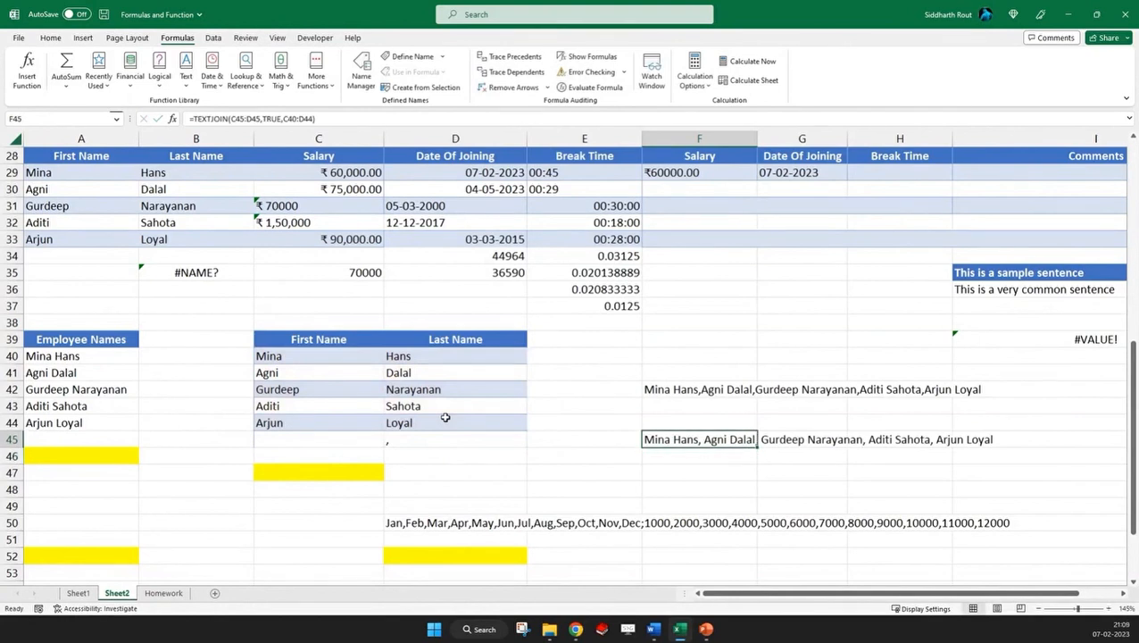
# Compare the TEXTJOIN formula in F42 and its source names in A40:A44 with the first names in C40:C44
pyautogui.click(659, 391)
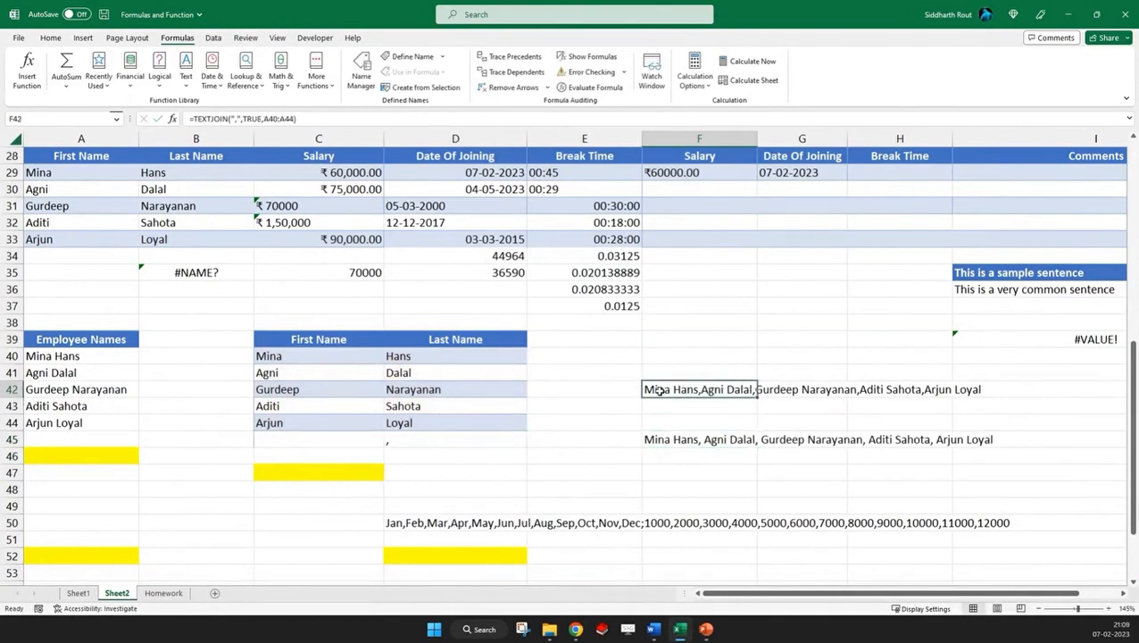
pyautogui.moveTo(65, 355); pyautogui.dragTo(60, 419)
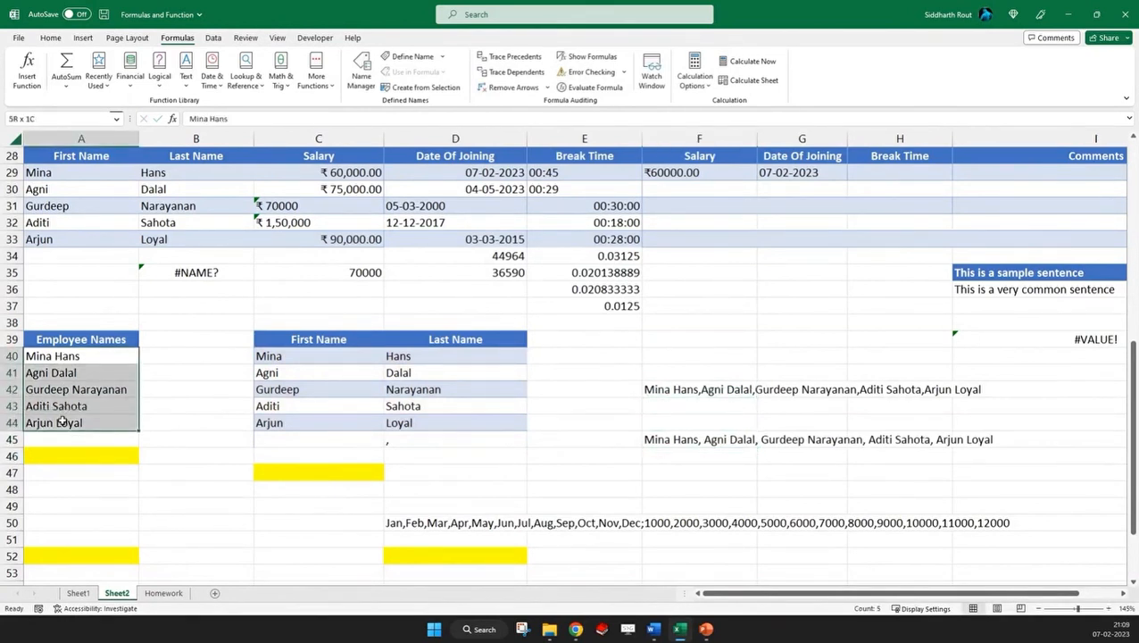
pyautogui.moveTo(307, 356); pyautogui.dragTo(318, 421)
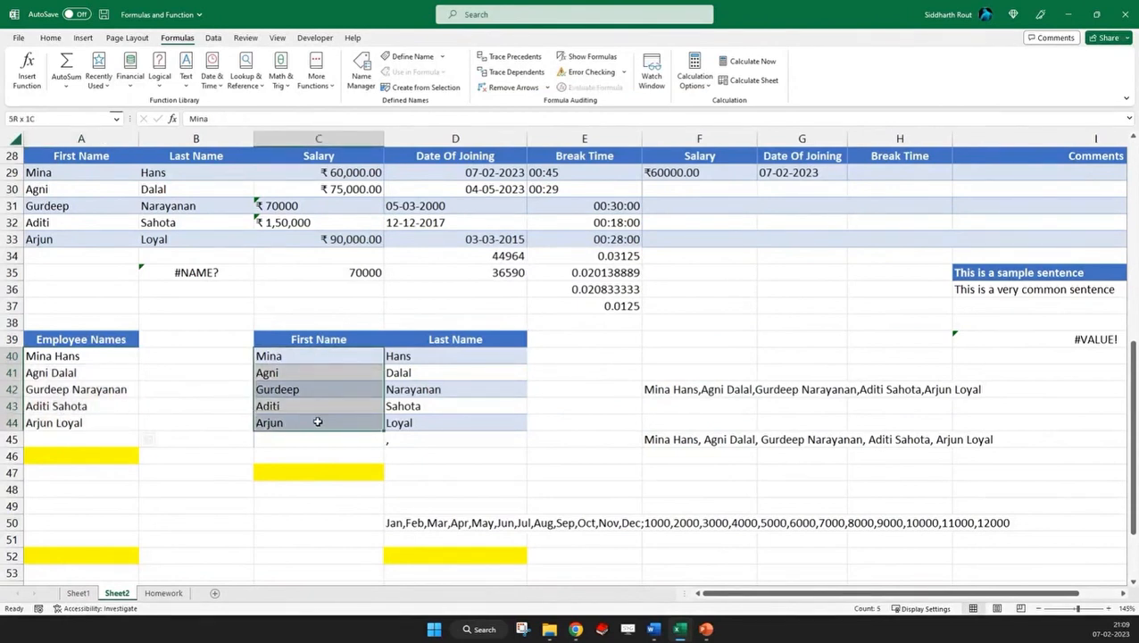
# Examine the TEXTJOIN formula in F45 together with its name range C40:D44 and the delimiter cells C45:D45
pyautogui.moveTo(432, 361); pyautogui.dragTo(446, 422)
pyautogui.click(663, 440)
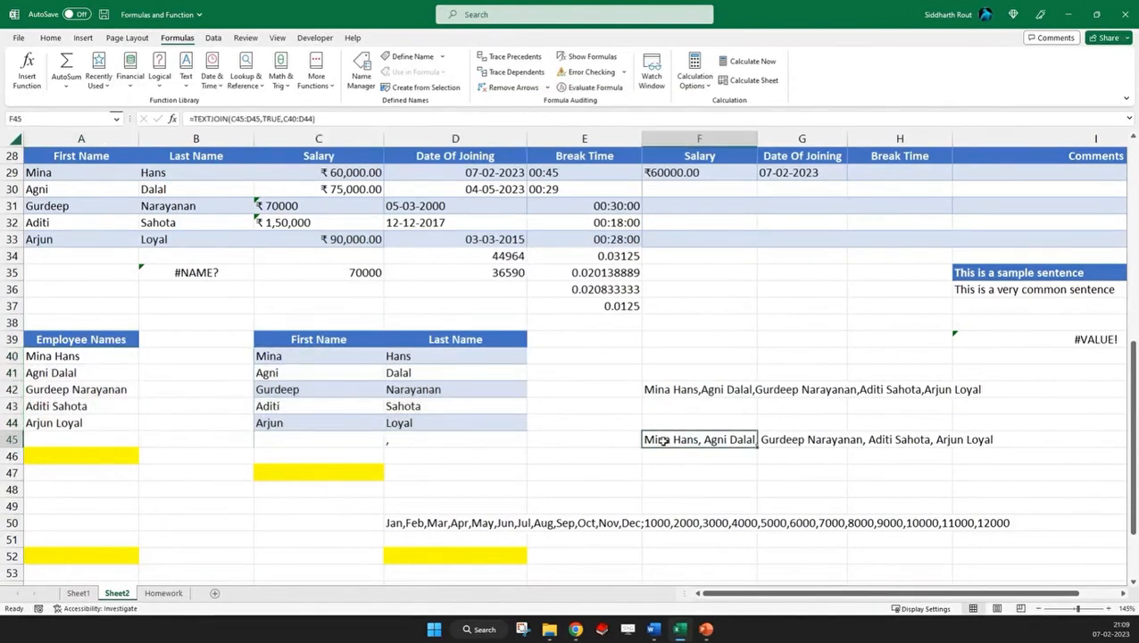
pyautogui.doubleClick(663, 440)
pyautogui.moveTo(702, 440); pyautogui.dragTo(746, 439)
pyautogui.click(381, 439)
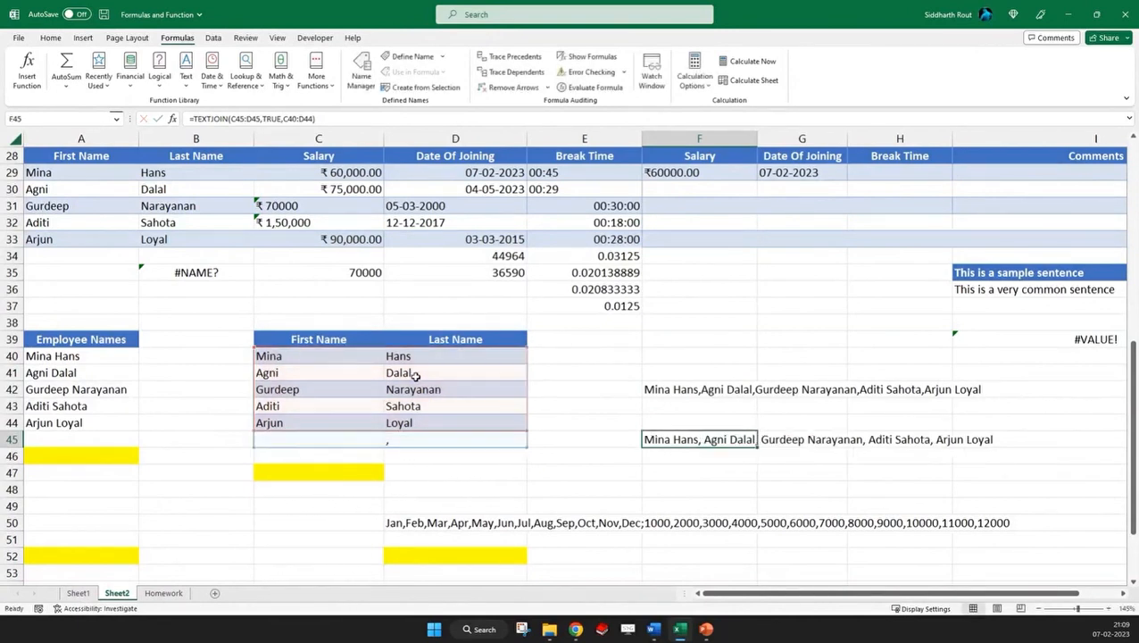
pyautogui.hotkey('ctrl', 'Return')
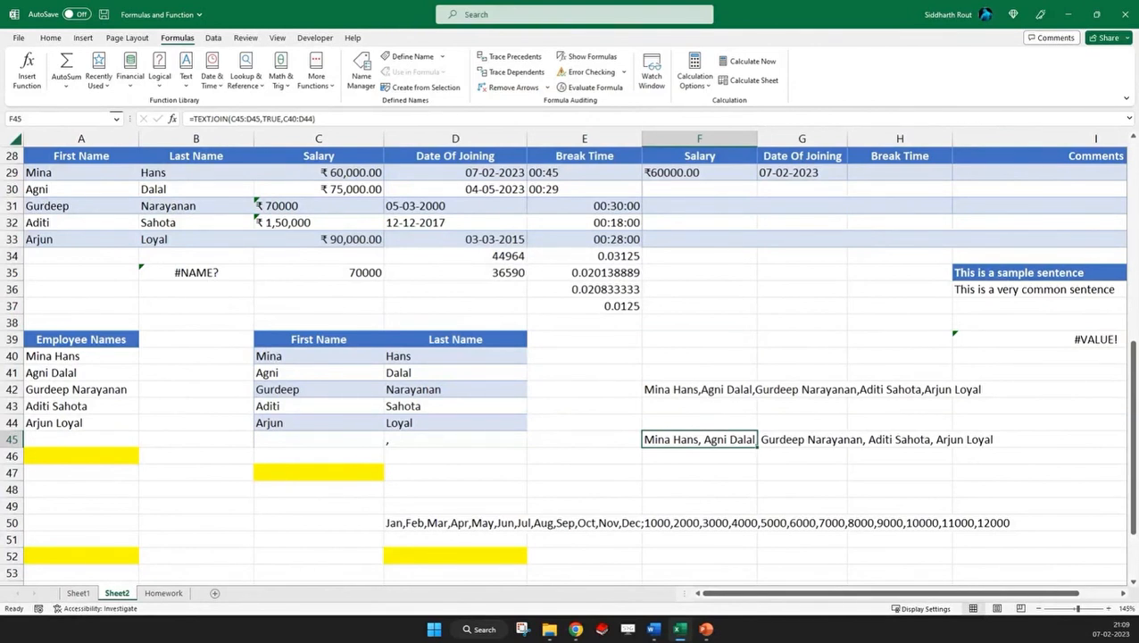
# Look up the description of the Text to Columns tool, then return to the formula tools
pyautogui.click(51, 37)
pyautogui.click(213, 38)
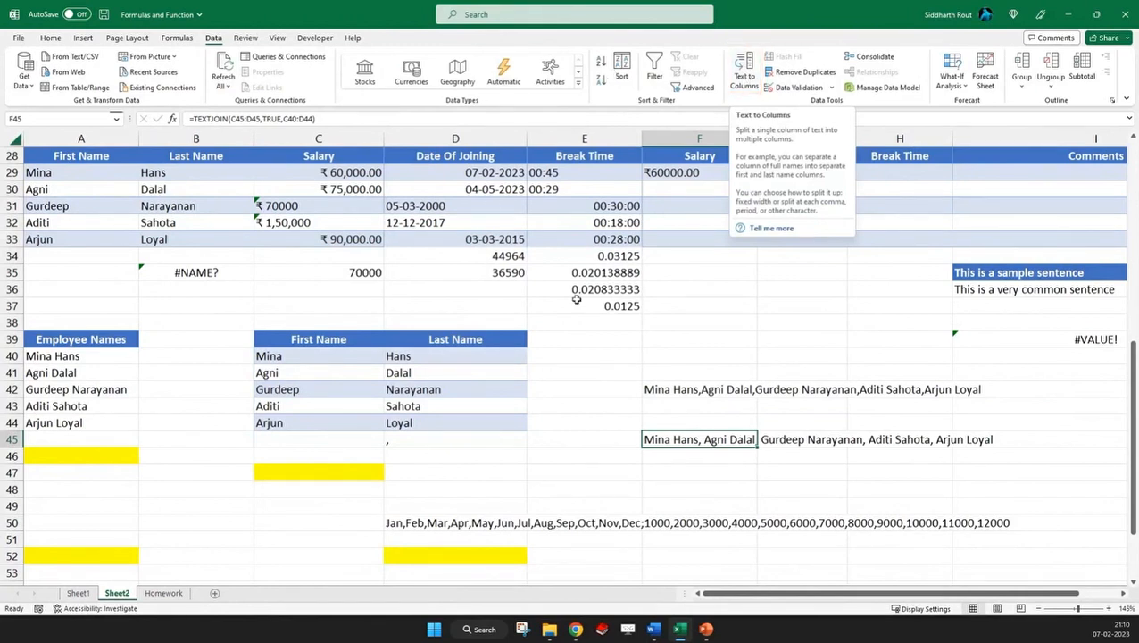
pyautogui.click(175, 39)
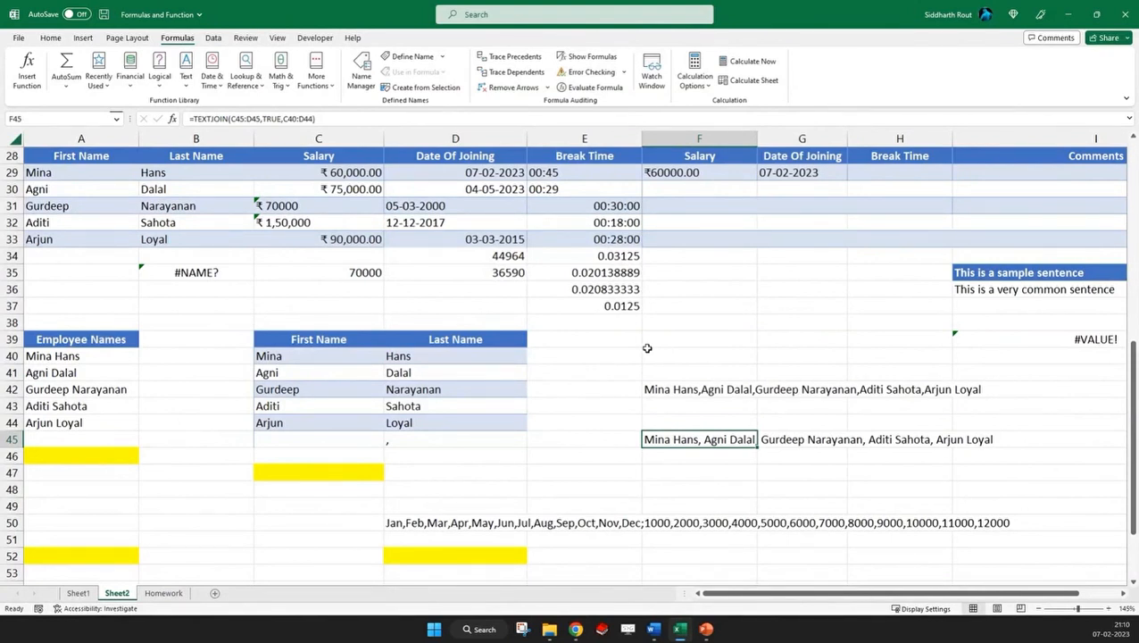
# Clear the month-and-number text strings from D50 and D57
pyautogui.scroll(-3, 658, 365)
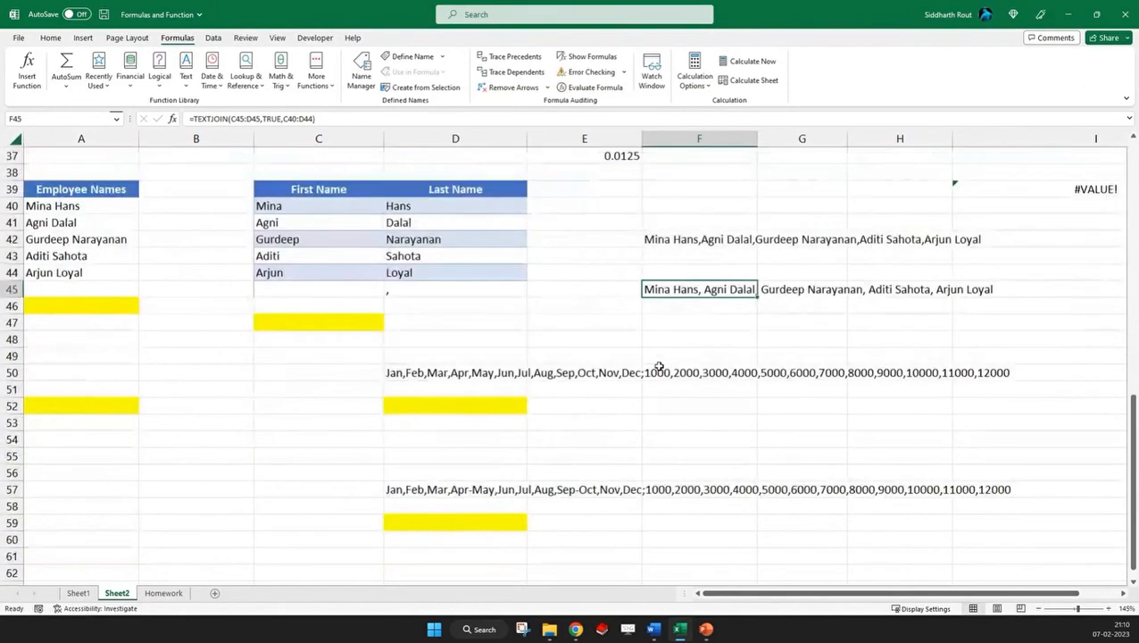
pyautogui.click(408, 374)
pyautogui.press('Delete')
pyautogui.click(407, 487)
pyautogui.press('Delete')
# Examine the argument syntax of the TEXTSPLIT function in C55 without entering a formula
pyautogui.click(256, 457)
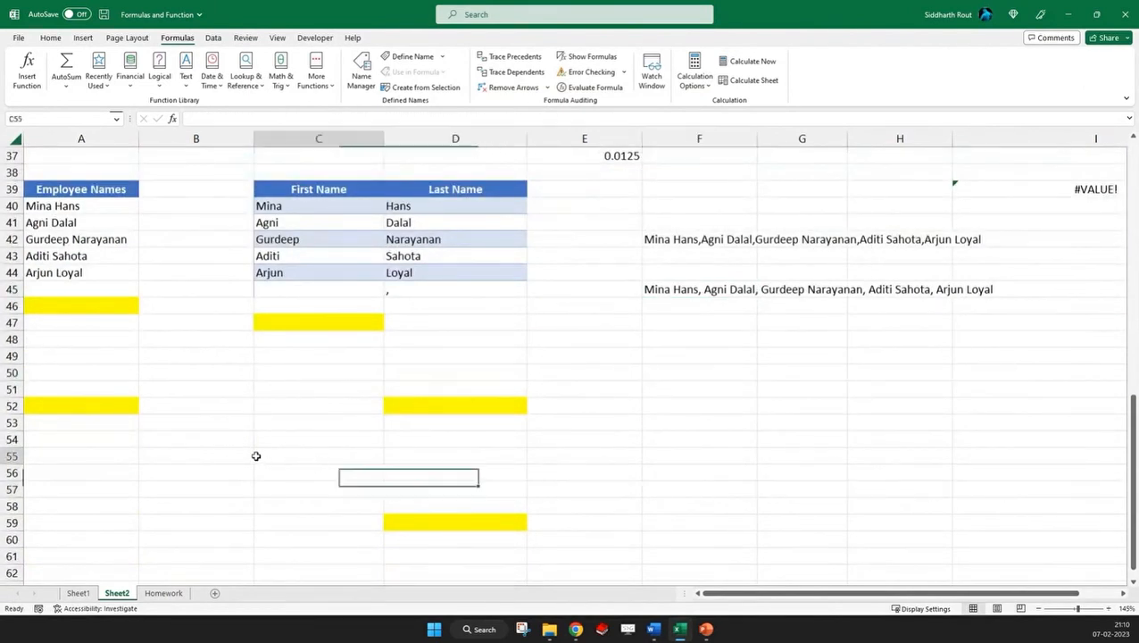
pyautogui.write('=text')
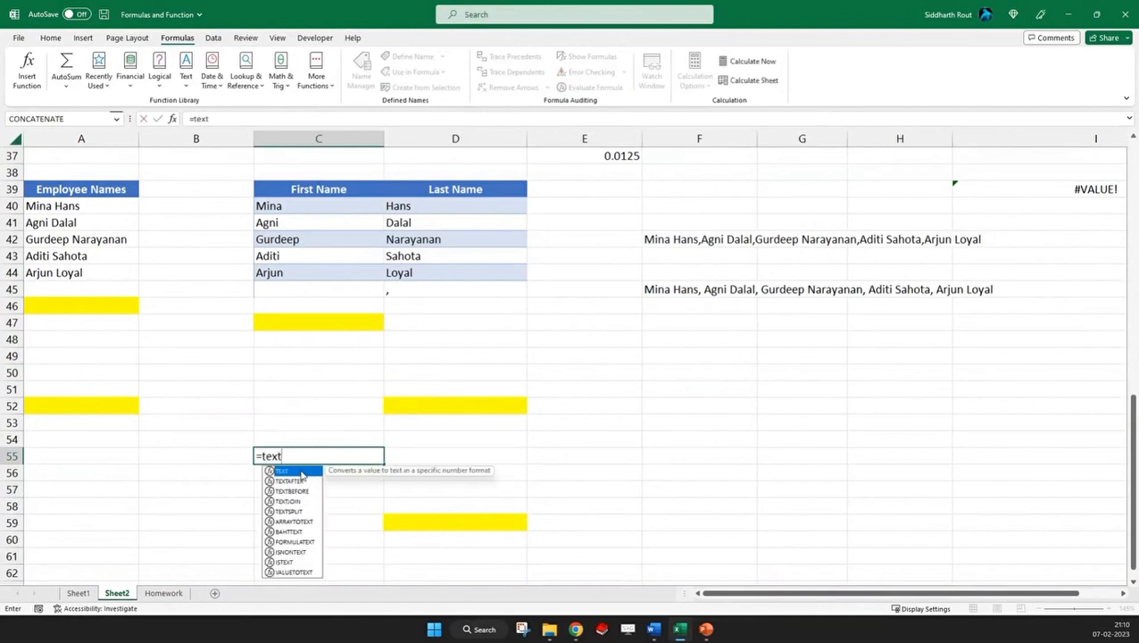
pyautogui.write('split(')
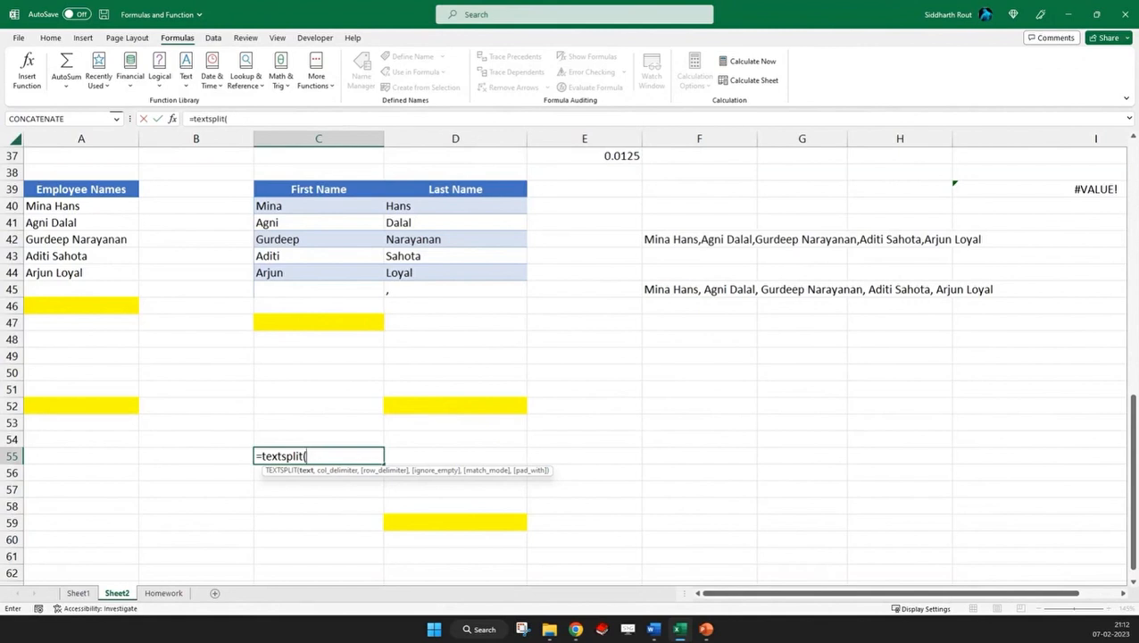
pyautogui.press('Escape')
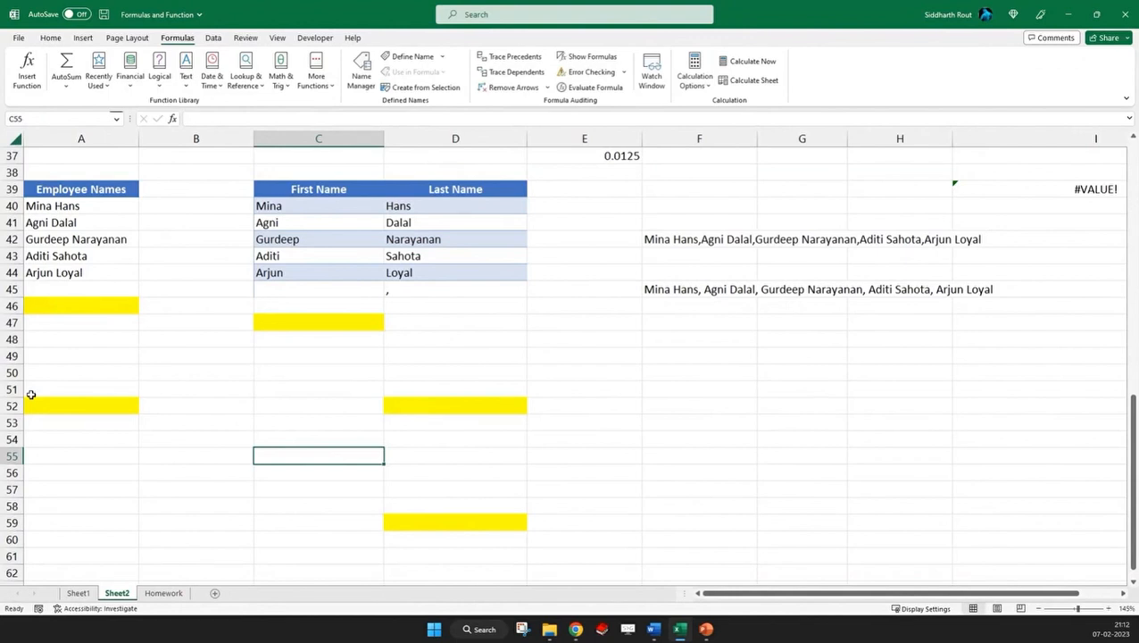
# Try a TEXTSPLIT formula in A52 that splits the name in A40 with an empty string "" as column delimiter
pyautogui.click(46, 404)
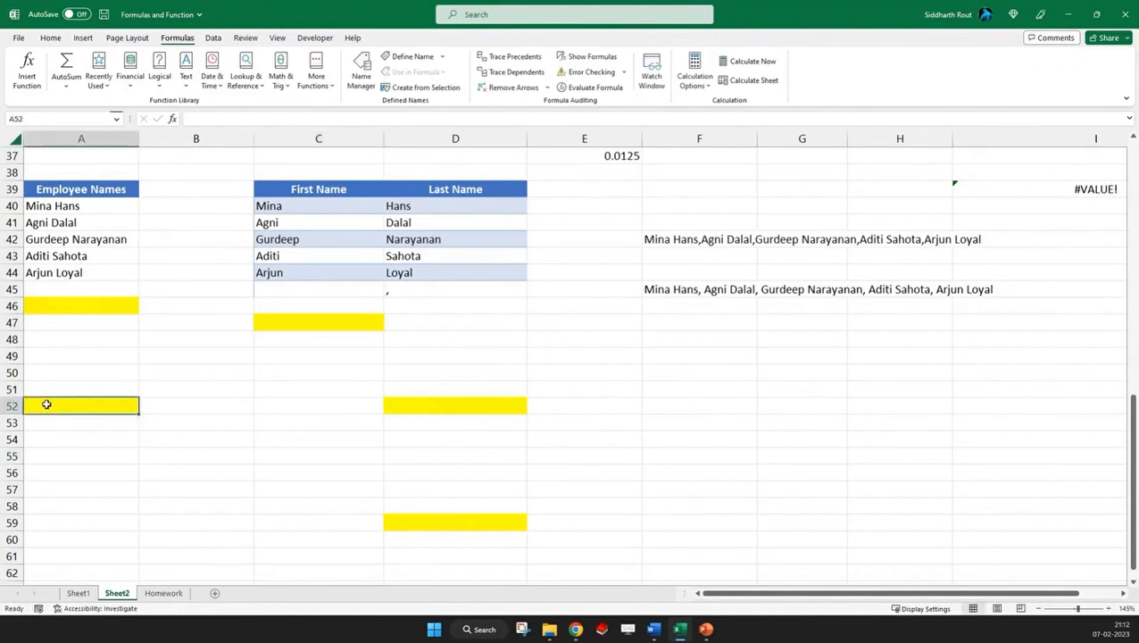
pyautogui.write('=te')
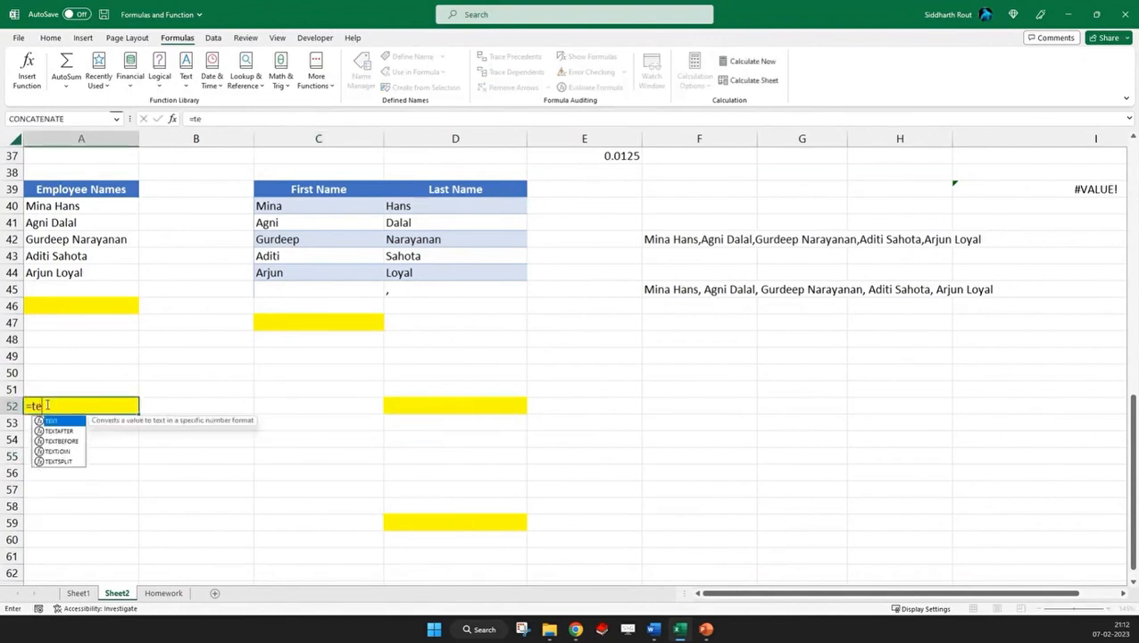
pyautogui.write('xsp')
pyautogui.press('Tab')
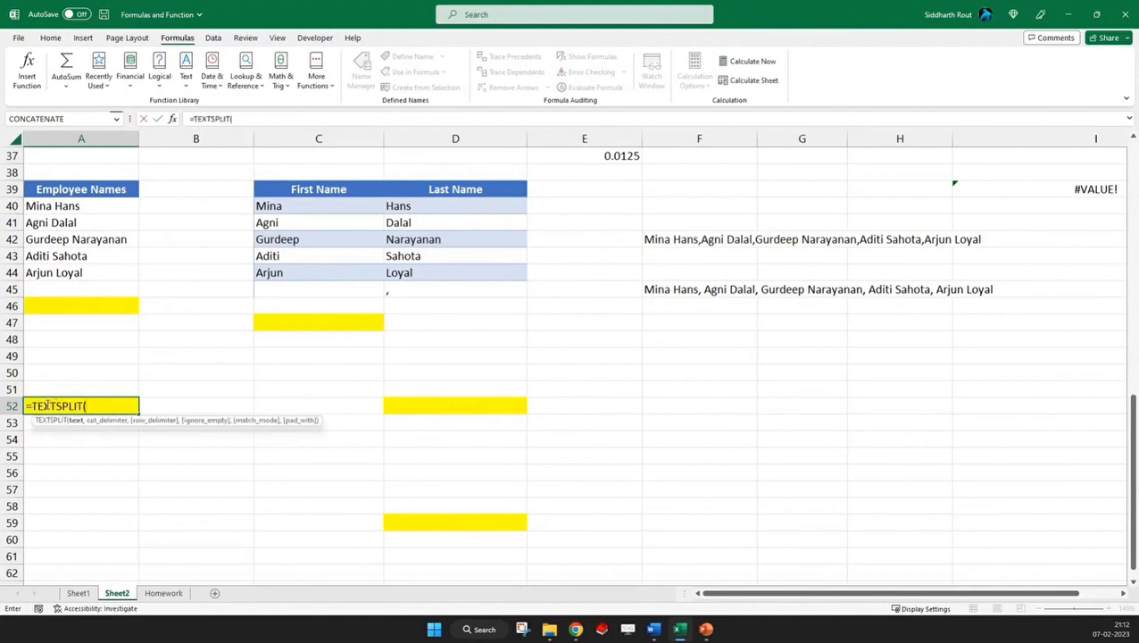
pyautogui.click(73, 206)
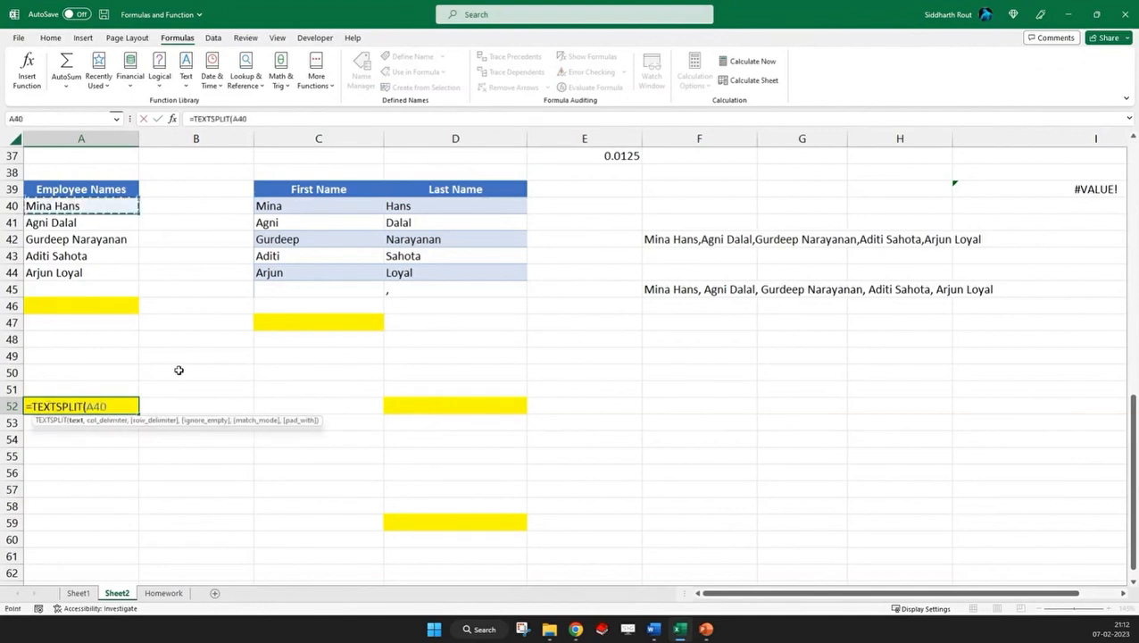
pyautogui.write(',')
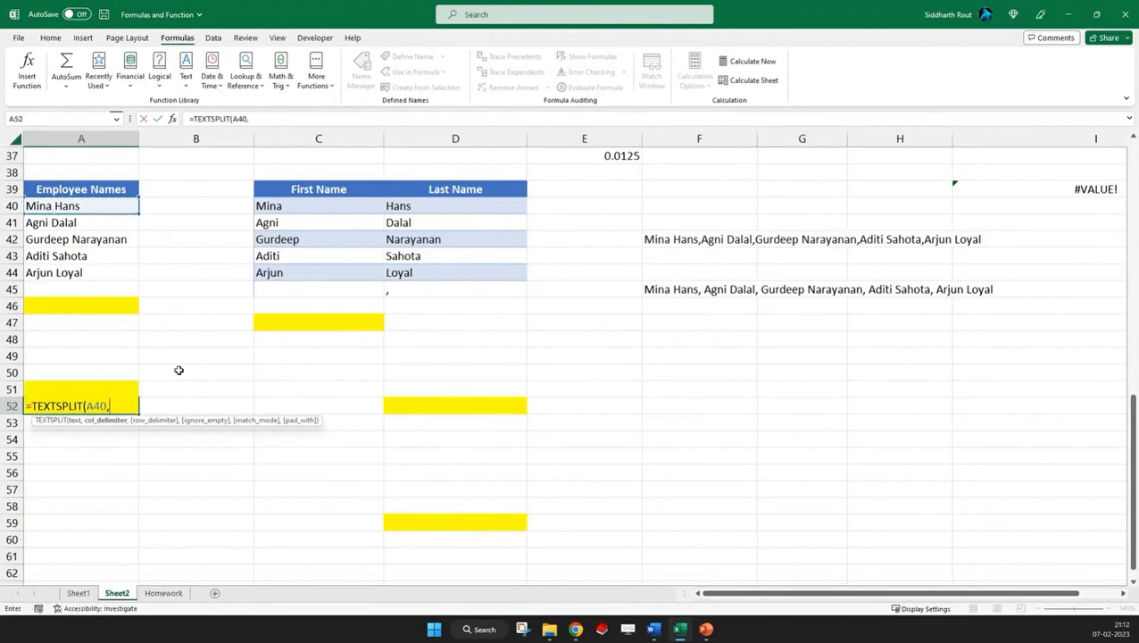
pyautogui.write('""')
pyautogui.press('Return')
pyautogui.press('Up')
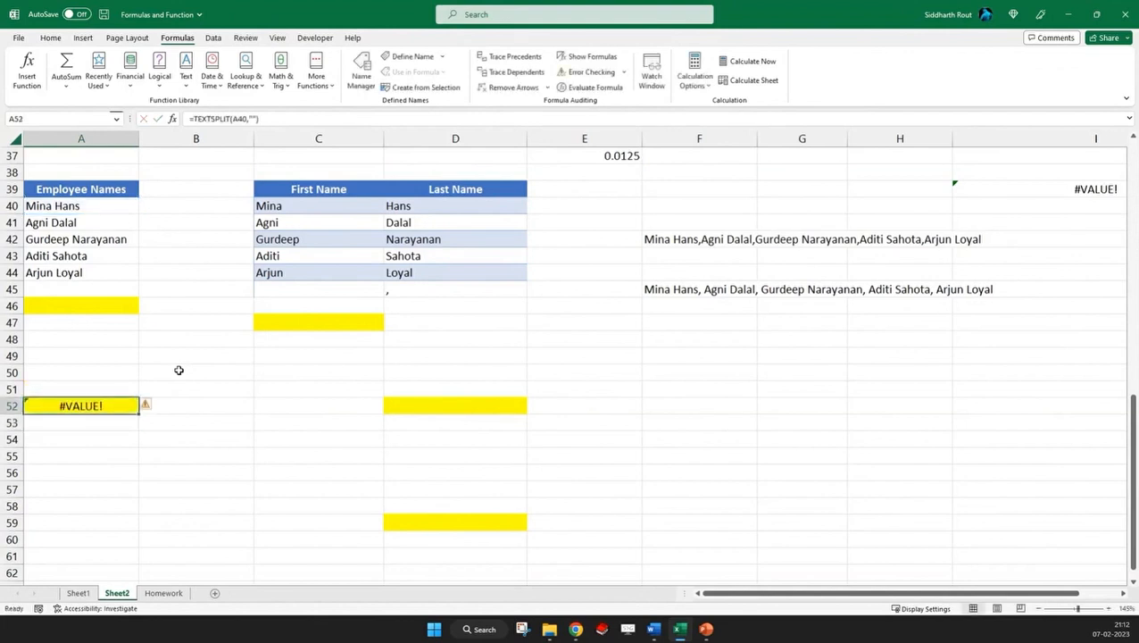
# Change the TEXTSPLIT delimiter in A52 to a single space " " and fill the formula down to A56
pyautogui.click(255, 119)
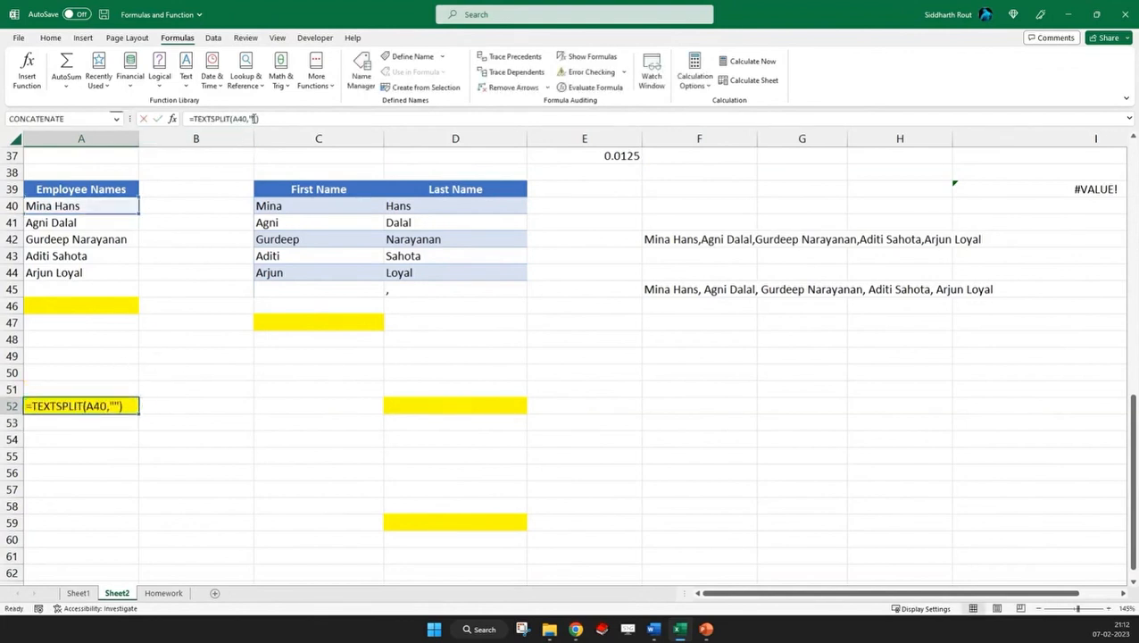
pyautogui.press('Return')
pyautogui.press('Up')
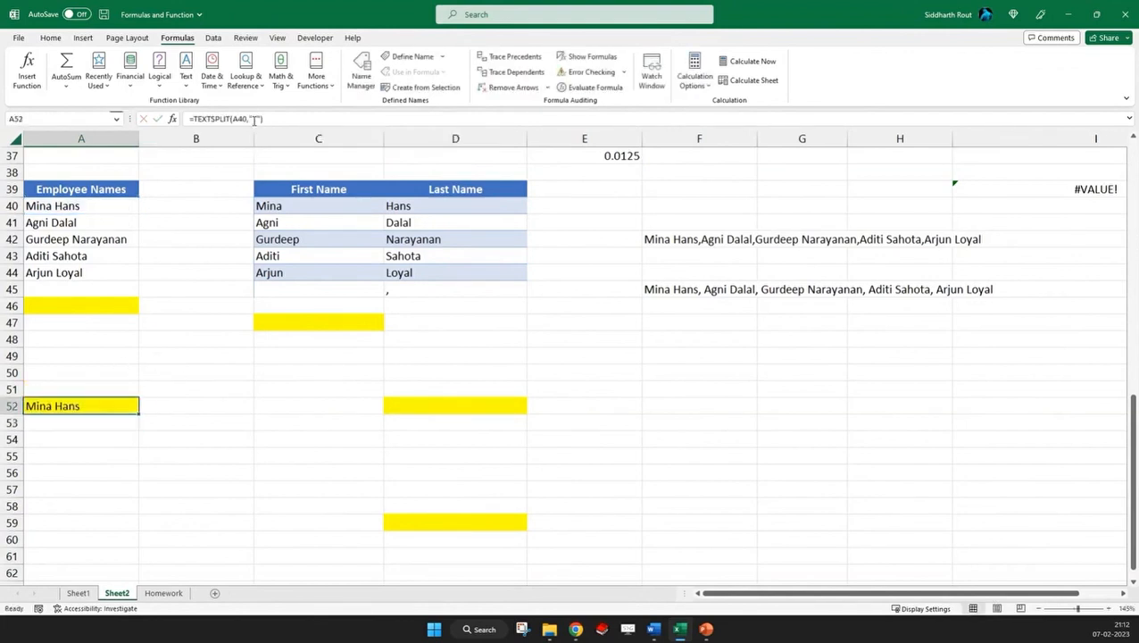
pyautogui.click(253, 119)
pyautogui.press('BackSpace')
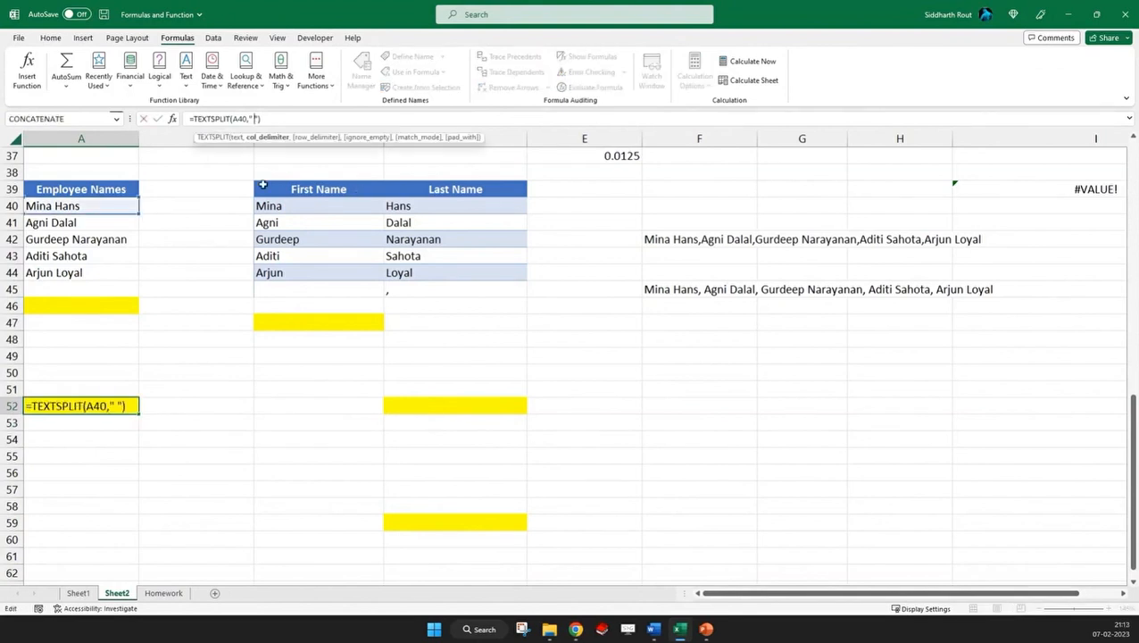
pyautogui.press('Return')
pyautogui.press('Up')
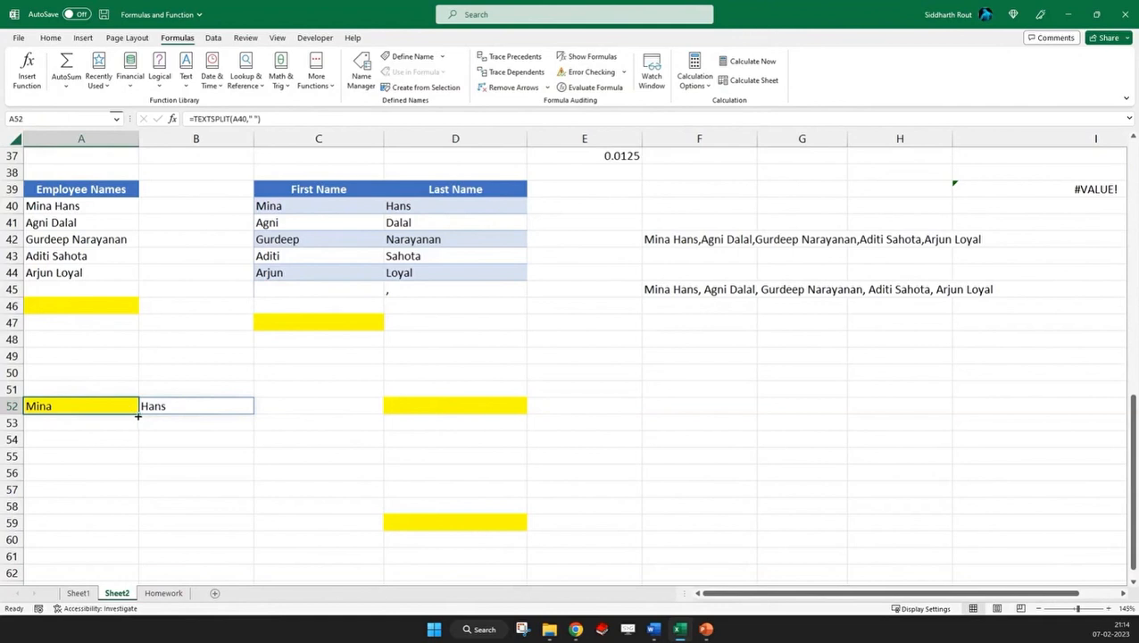
pyautogui.moveTo(137, 412); pyautogui.dragTo(133, 482)
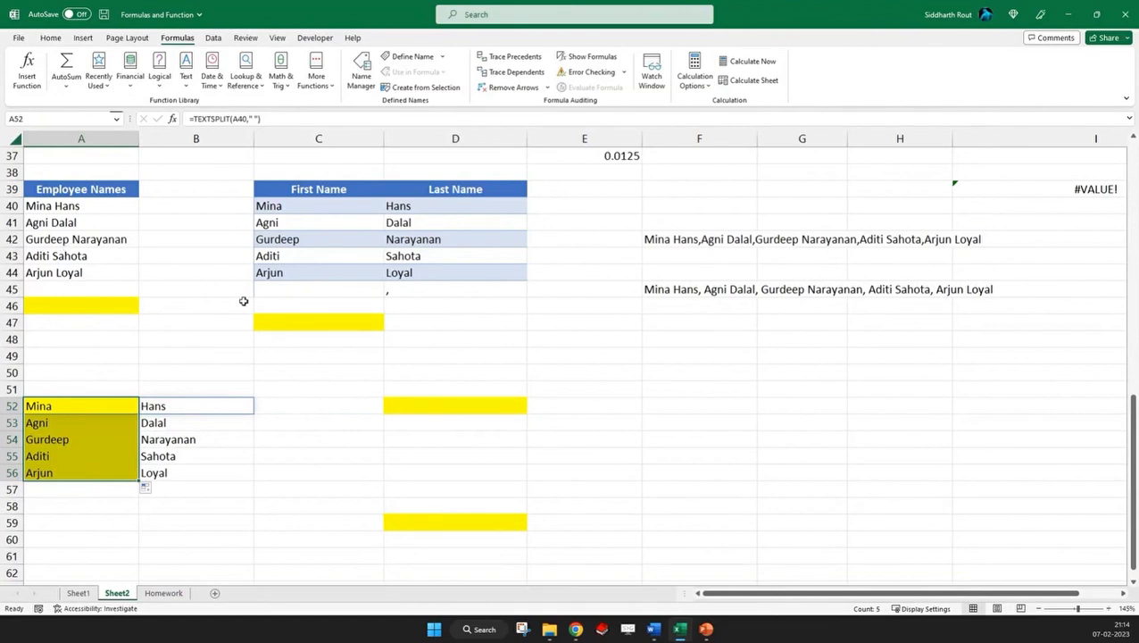
# Undo the TEXTSPLIT formulas in A52:A56 and the deletion of the month-and-number strings in D50 and D57
pyautogui.hotkey('ctrl', 'z')
pyautogui.hotkey('ctrl', 'z')
pyautogui.hotkey('ctrl', 'z')
pyautogui.hotkey('ctrl', 'z')
pyautogui.hotkey('ctrl', 'z')
pyautogui.hotkey('ctrl', 'z')
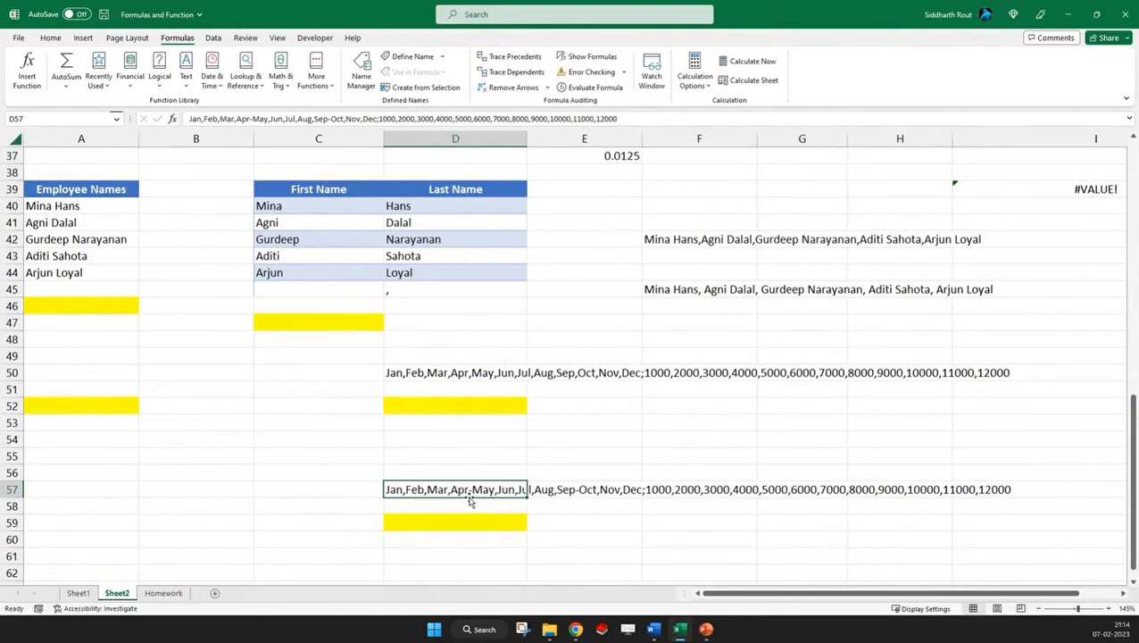
# Enter a TEXTSPLIT formula in D59 that splits D57 with column delimiters {",","-"} and row delimiter ";"
pyautogui.click(444, 521)
pyautogui.write('=')
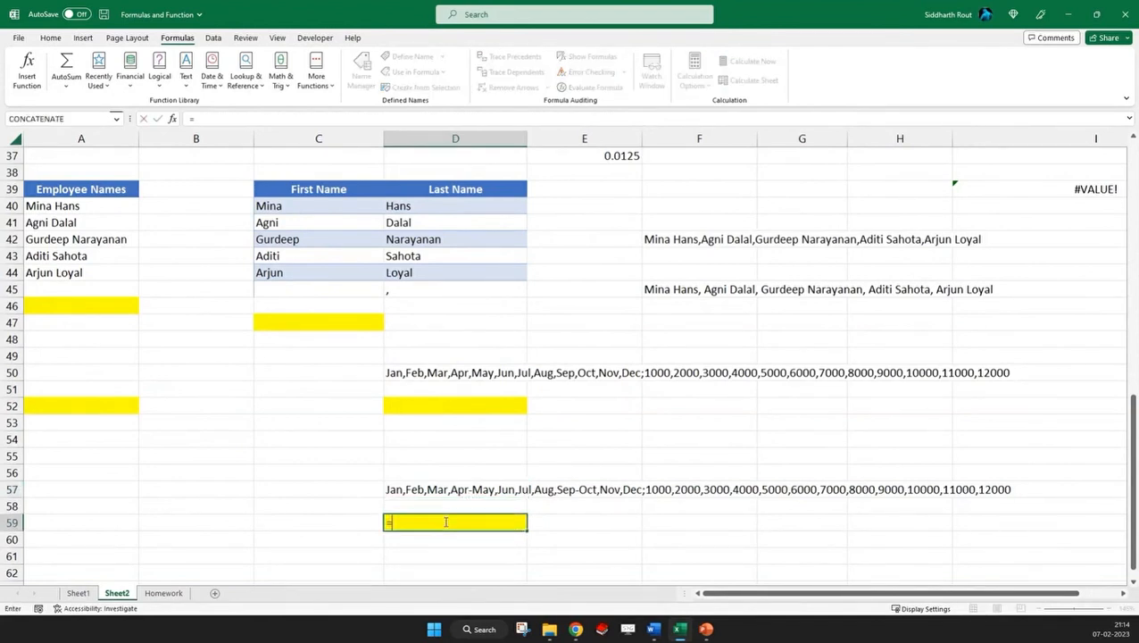
pyautogui.write('textspl')
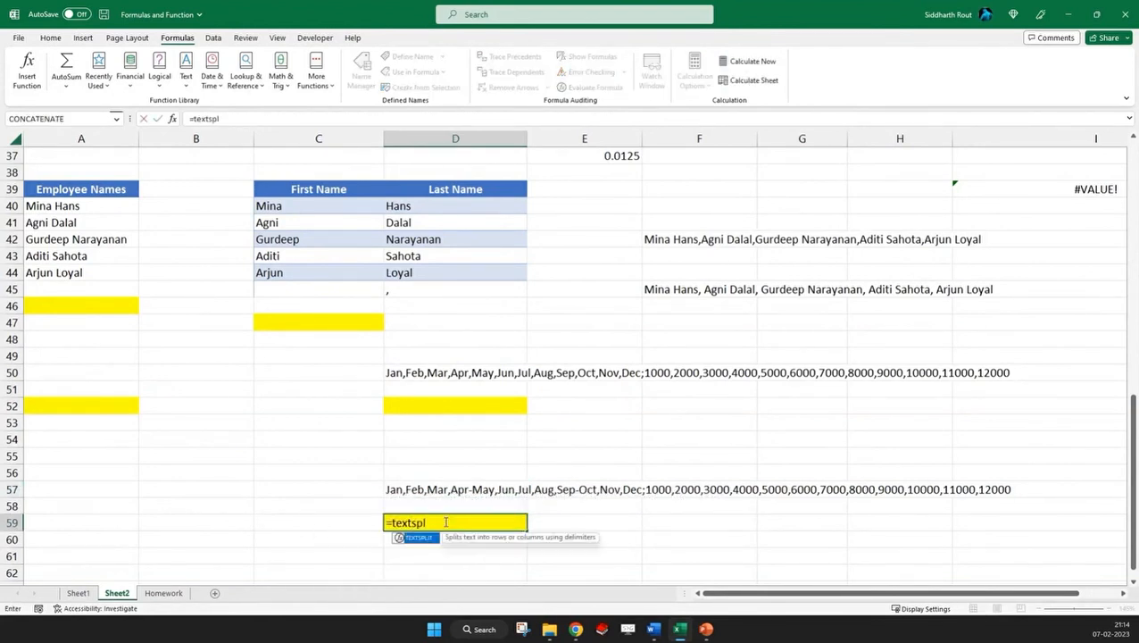
pyautogui.write('it(')
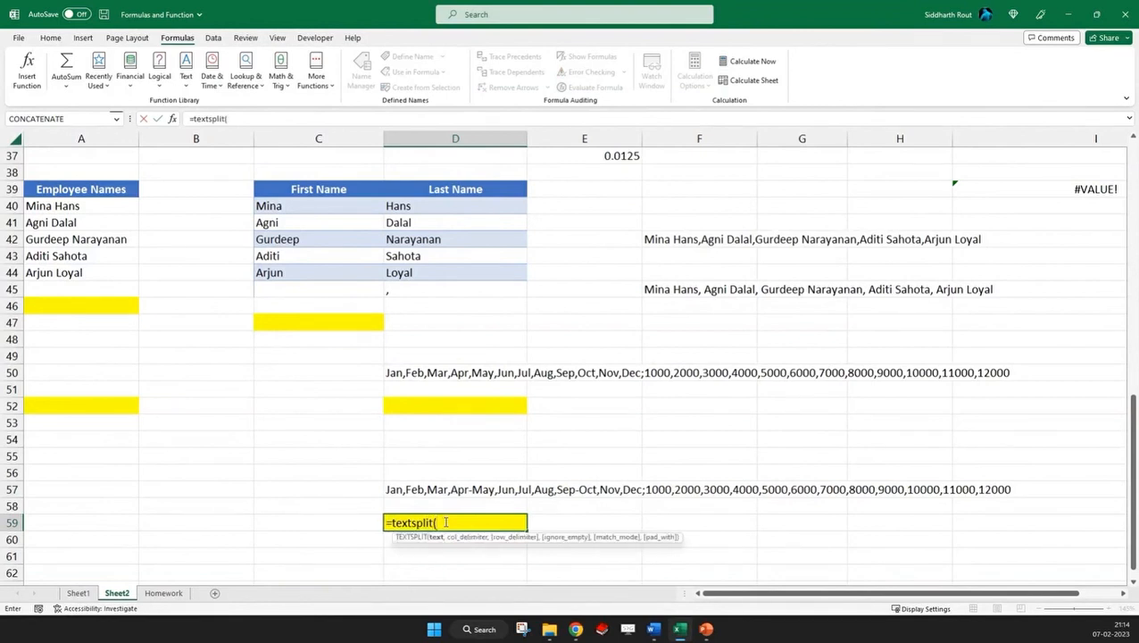
pyautogui.click(430, 487)
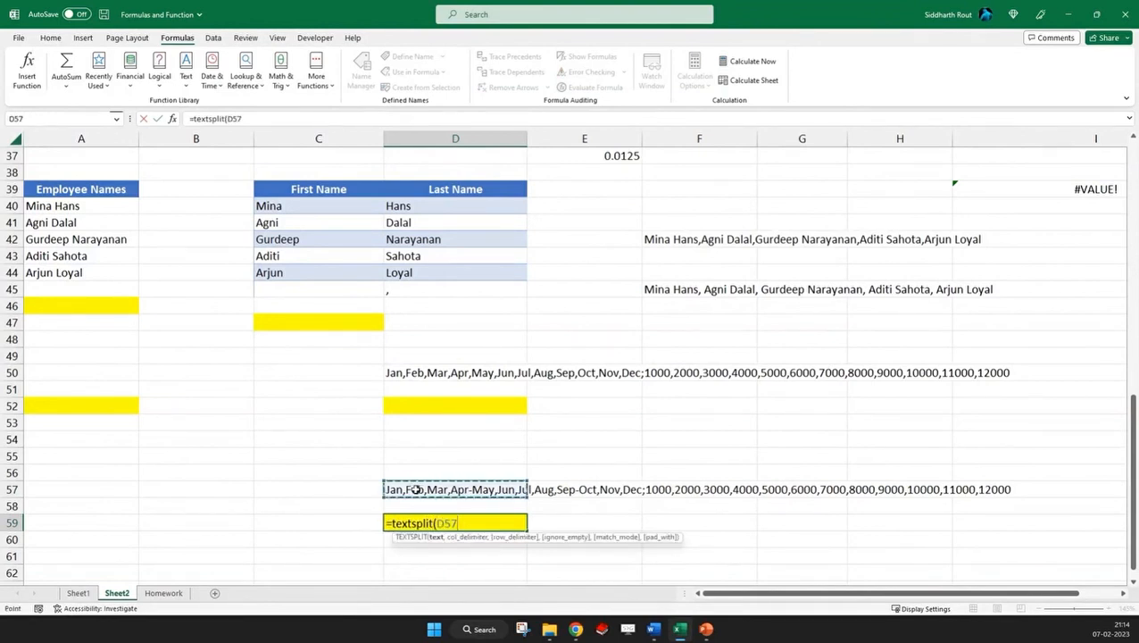
pyautogui.write(',')
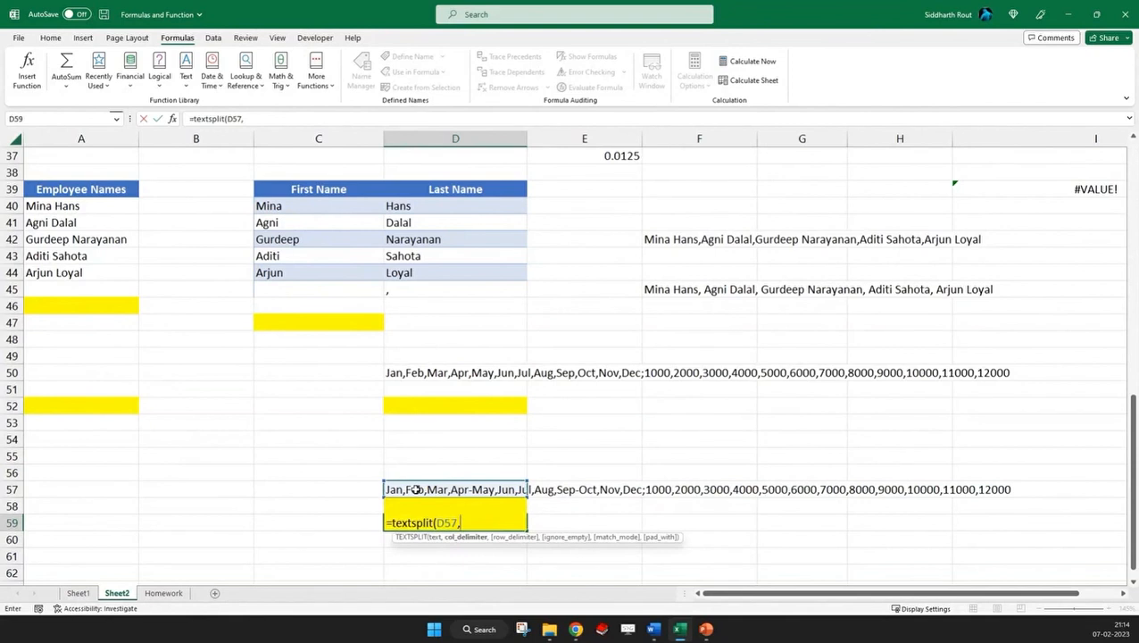
pyautogui.write('{",","-"},";')
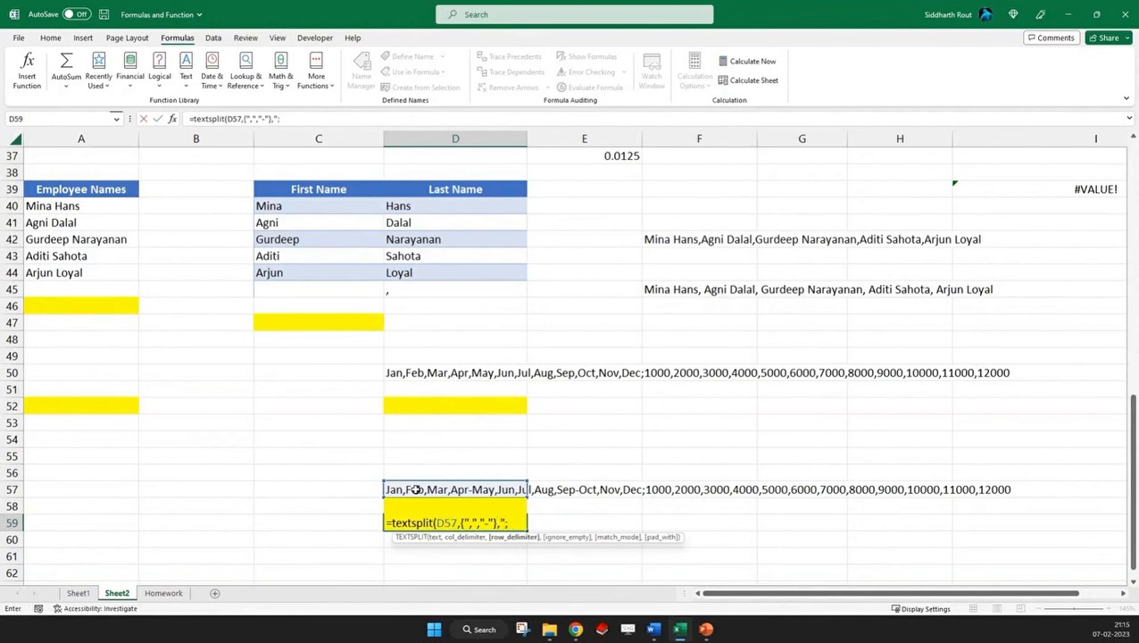
pyautogui.write('"')
pyautogui.write(')')
pyautogui.press('Return')
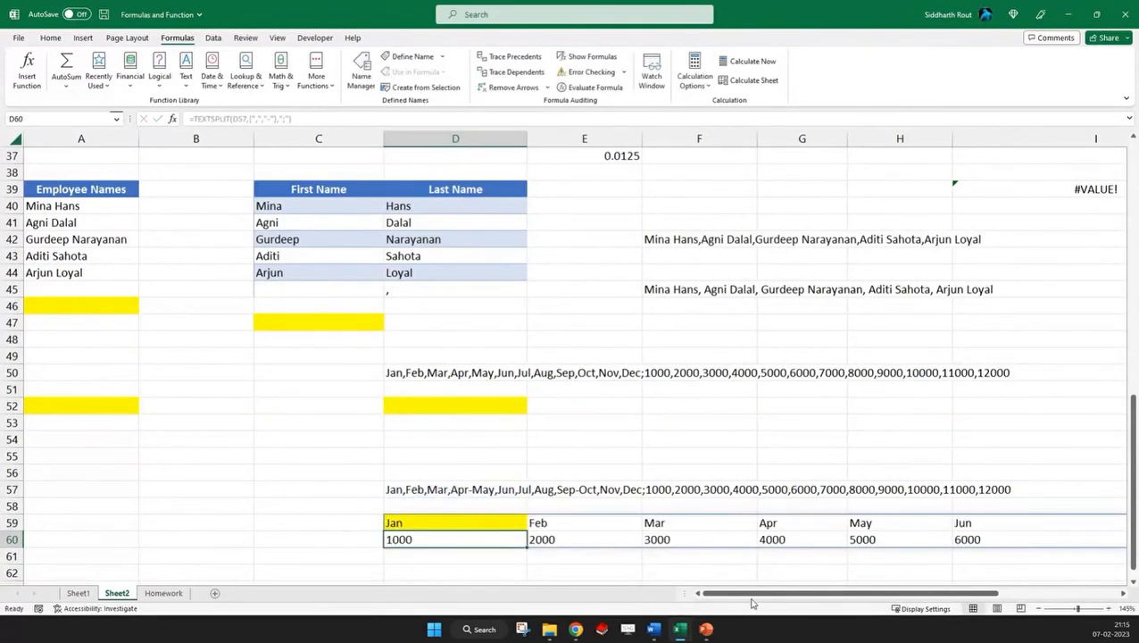
# Examine the split months and numbers in rows 59 and 60 and the column and row delimiter arguments in D59
pyautogui.hscroll(3, 719, 539)
pyautogui.scroll(-2, 221, 470)
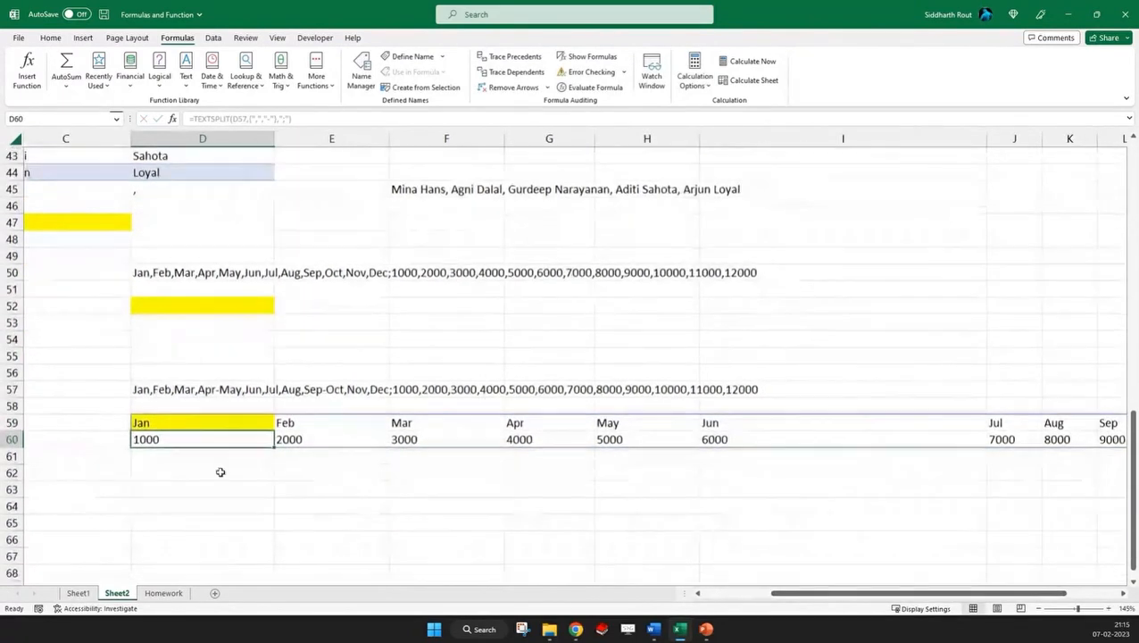
pyautogui.click(160, 422)
pyautogui.moveTo(231, 120); pyautogui.dragTo(276, 119)
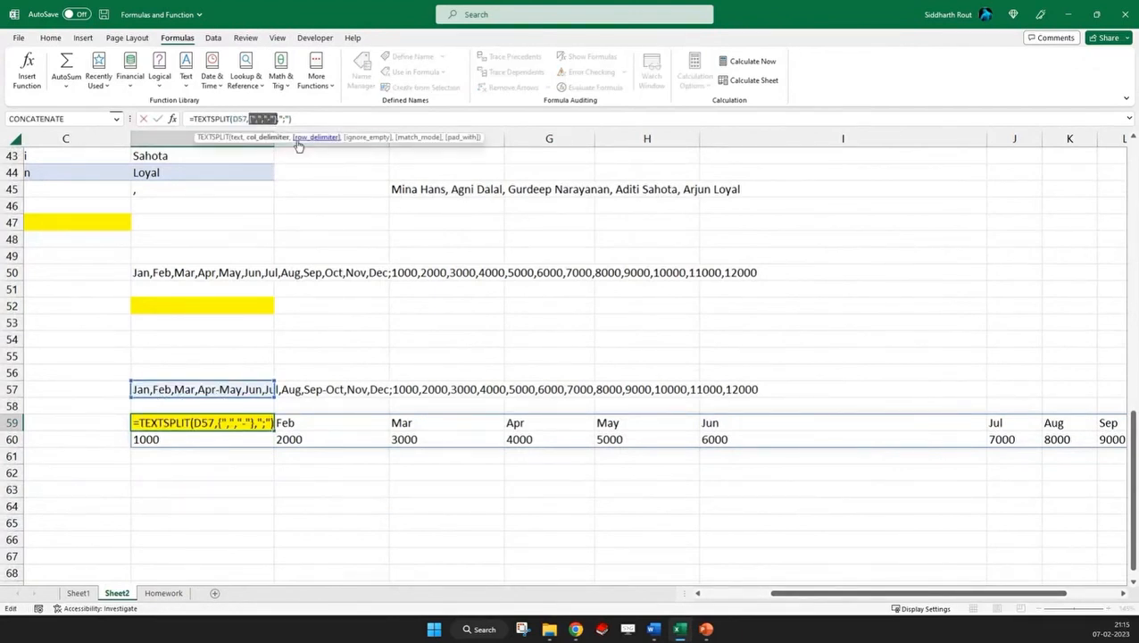
pyautogui.moveTo(279, 119); pyautogui.dragTo(290, 120)
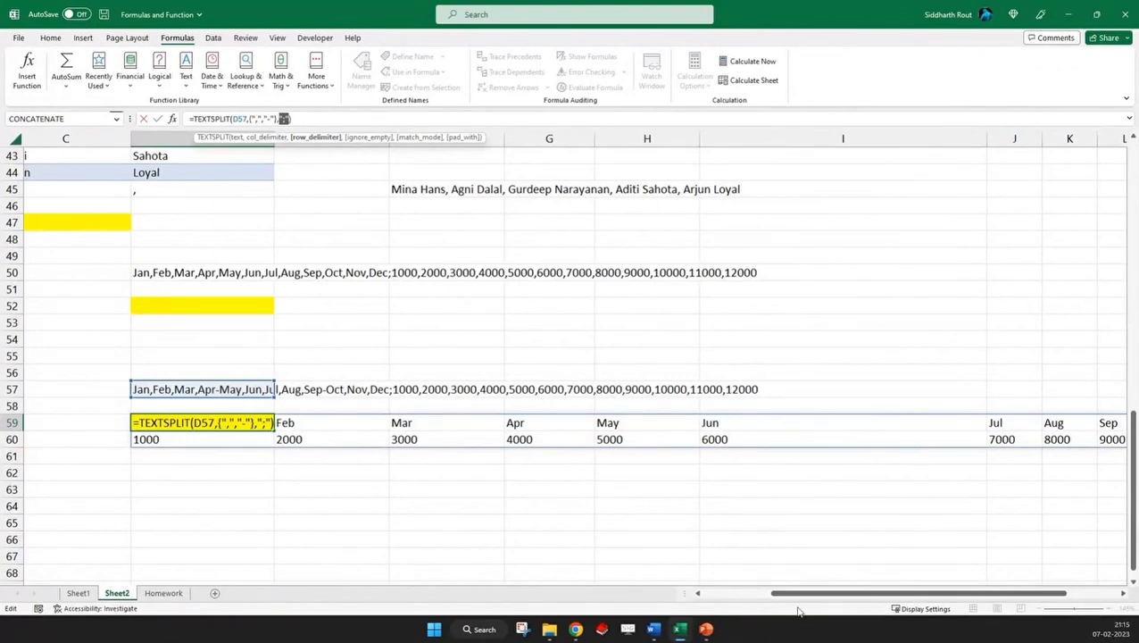
pyautogui.moveTo(799, 593); pyautogui.dragTo(730, 594)
pyautogui.press('Escape')
# Copy the month-and-number string from D57 into A64
pyautogui.click(289, 389)
pyautogui.hotkey('ctrl', 'c')
pyautogui.scroll(-6, 165, 419)
pyautogui.click(89, 207)
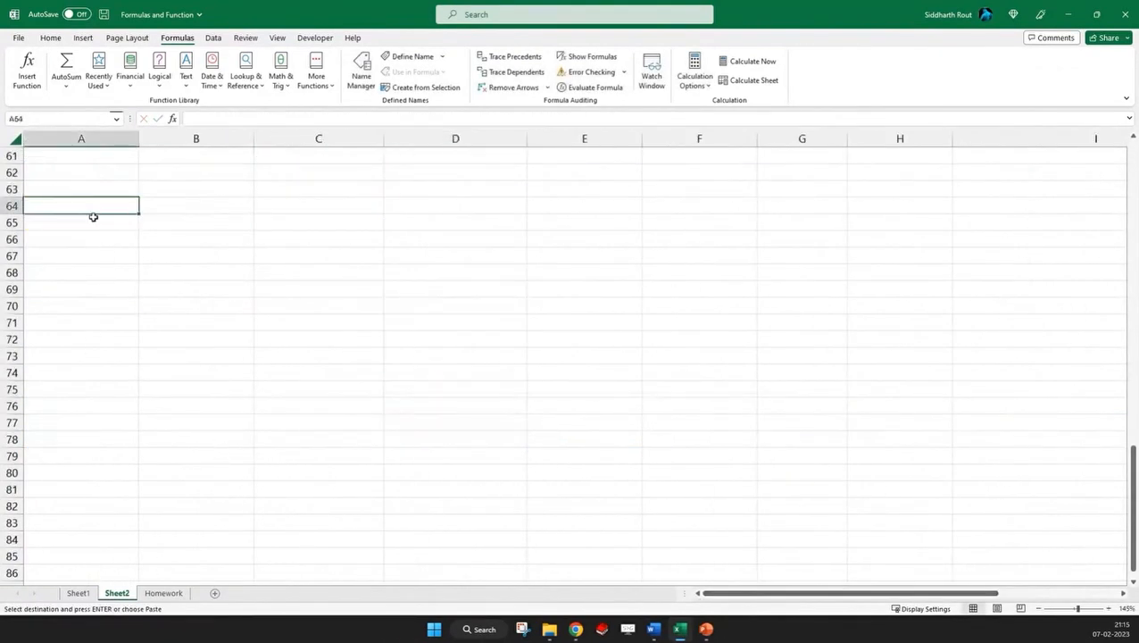
pyautogui.hotkey('ctrl', 'v')
# Enter a TEXTSPLIT formula in A66 that splits A64 with column delimiters {",","-"} and row delimiter ";"
pyautogui.click(74, 237)
pyautogui.write('=')
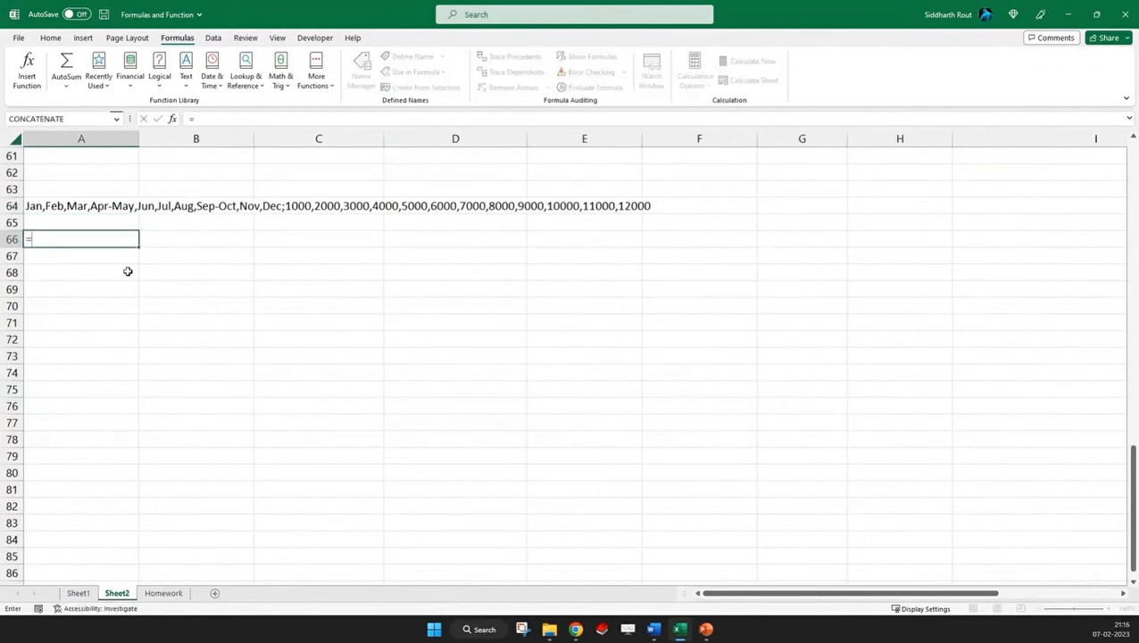
pyautogui.write('textsplit(')
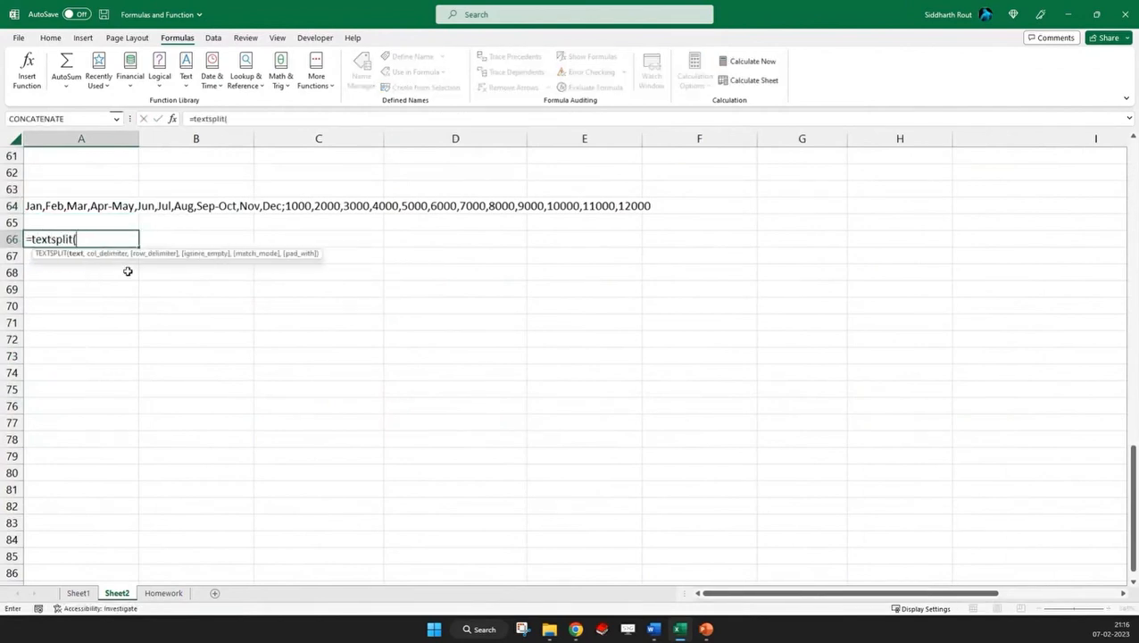
pyautogui.click(85, 203)
pyautogui.write(',')
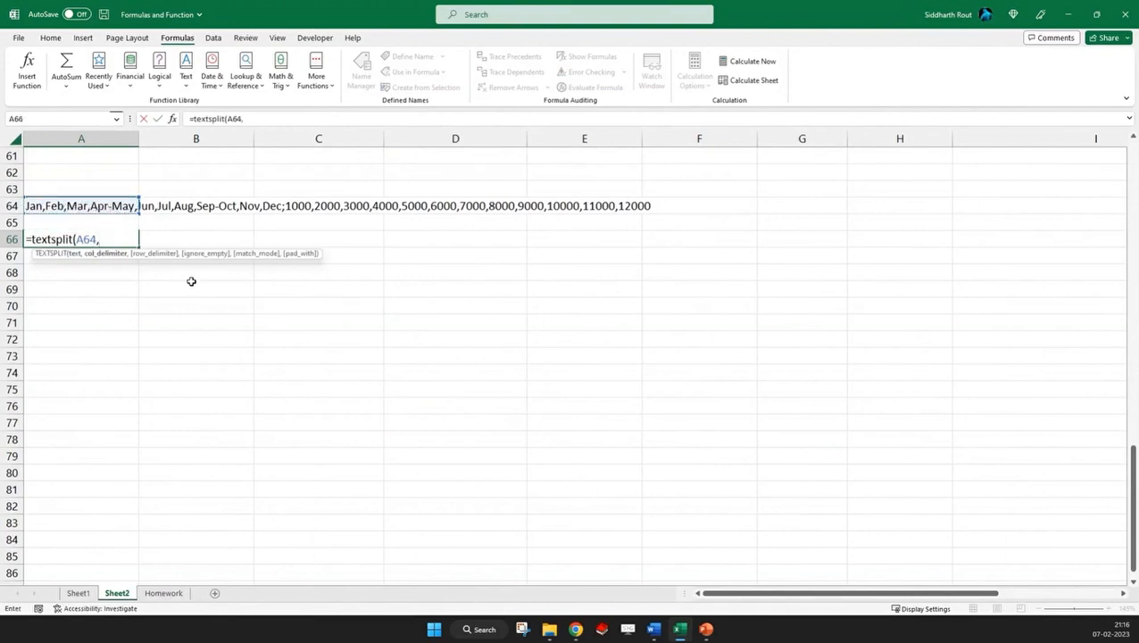
pyautogui.write('{",","-"},')
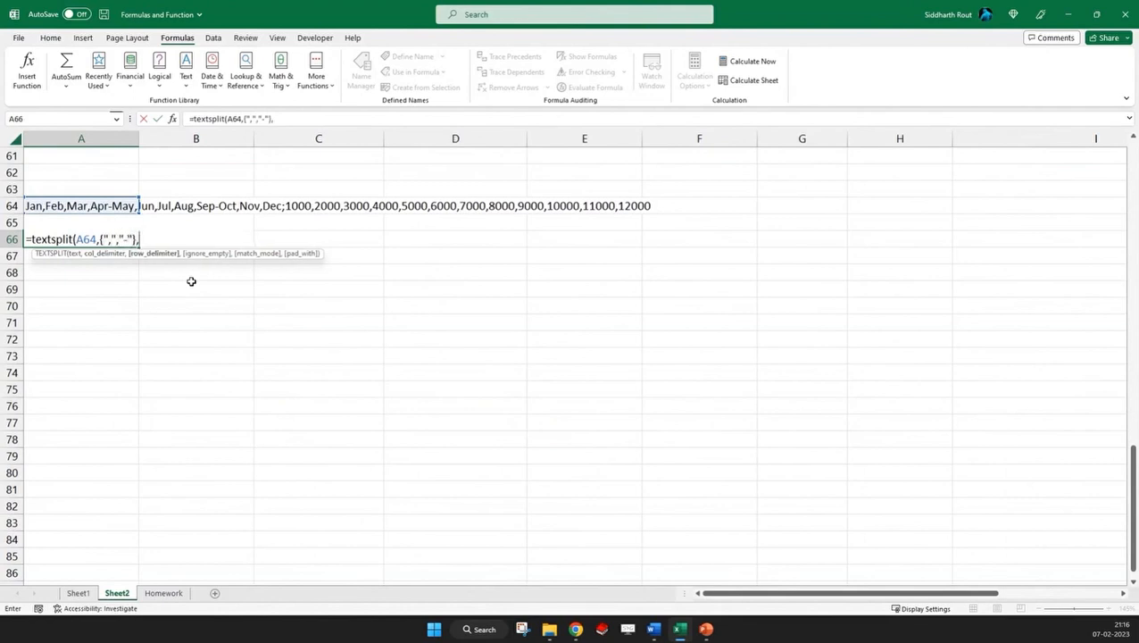
pyautogui.write('";")')
pyautogui.press('Return')
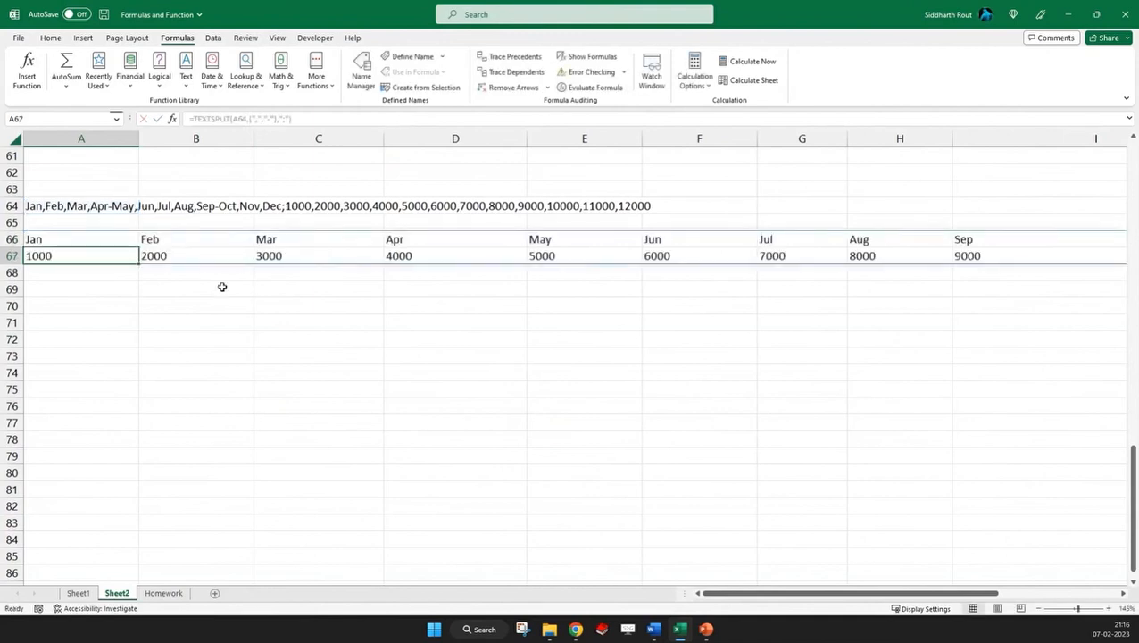
# Insert a second comma between Feb and Mar in A64's string and examine the split columns in rows 66 and 67
pyautogui.moveTo(790, 594); pyautogui.dragTo(624, 586)
pyautogui.click(106, 210)
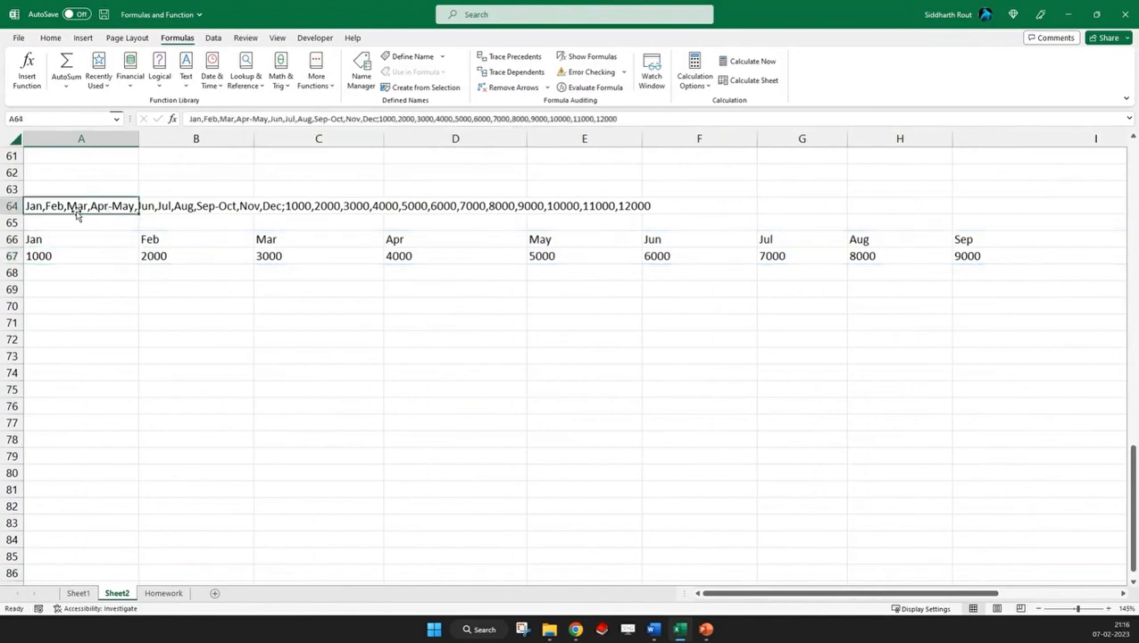
pyautogui.doubleClick(67, 206)
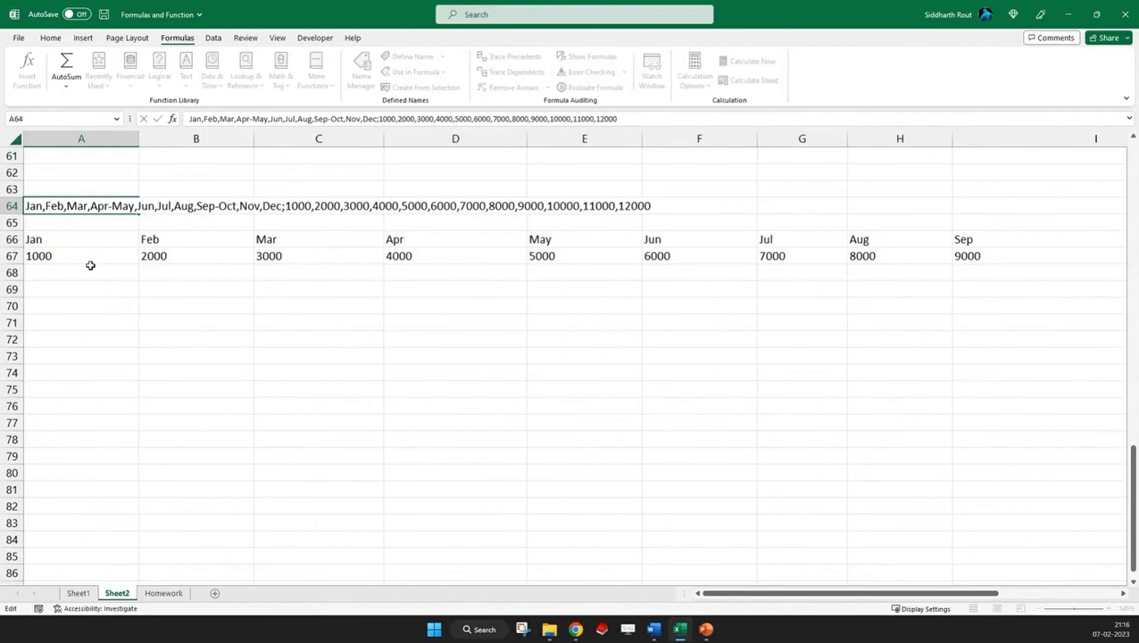
pyautogui.write(',')
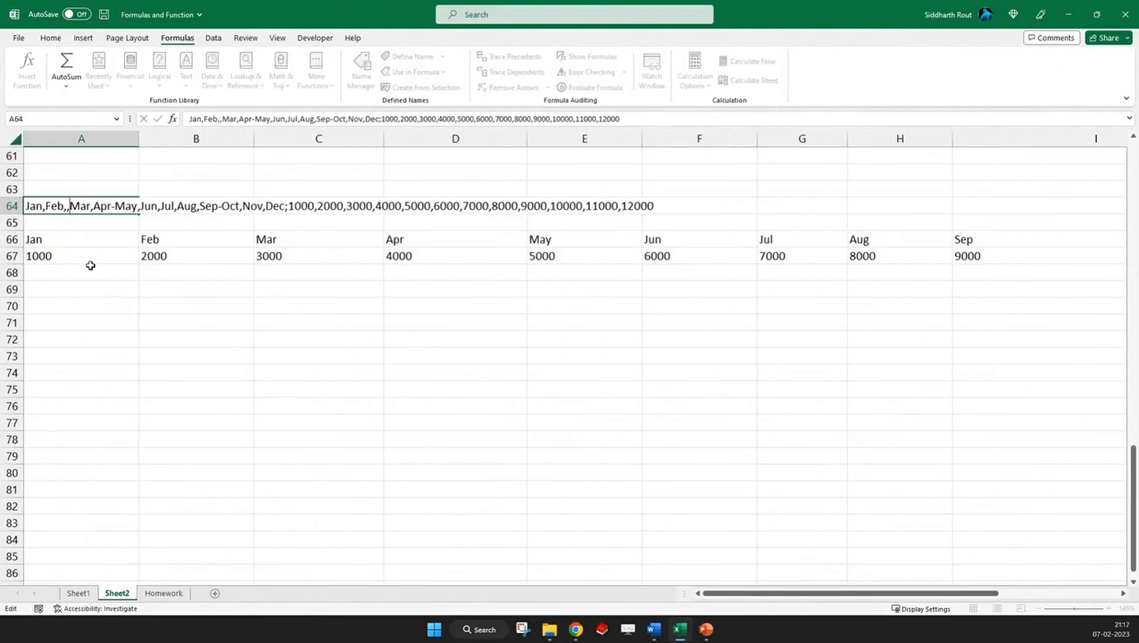
pyautogui.press('Return')
pyautogui.click(216, 241)
pyautogui.click(305, 241)
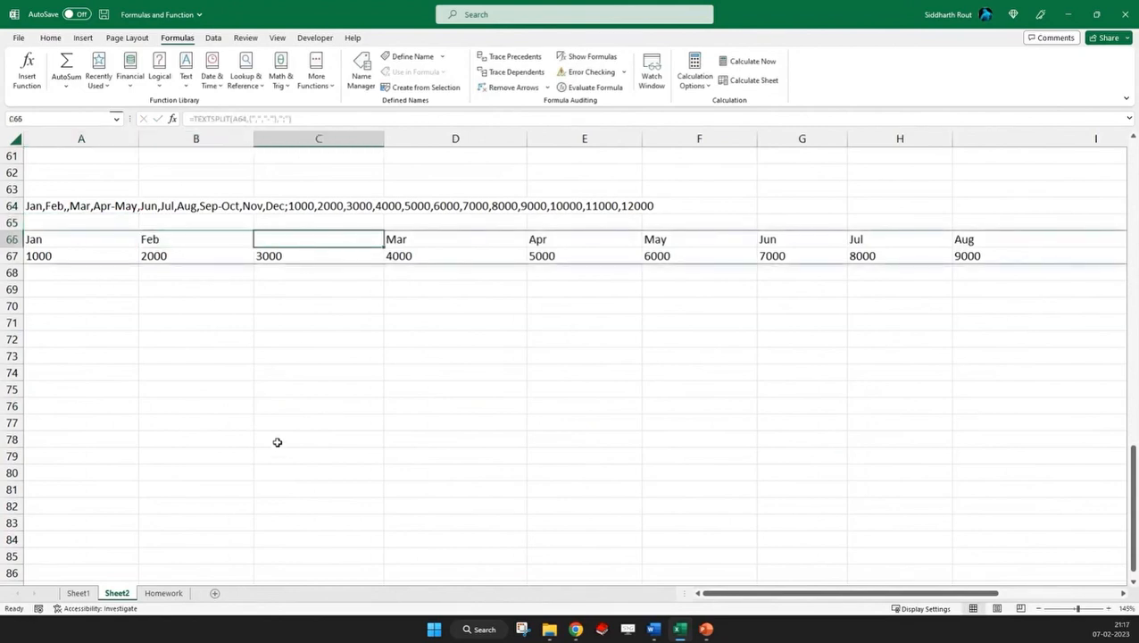
pyautogui.moveTo(717, 596); pyautogui.dragTo(752, 600)
pyautogui.click(986, 256)
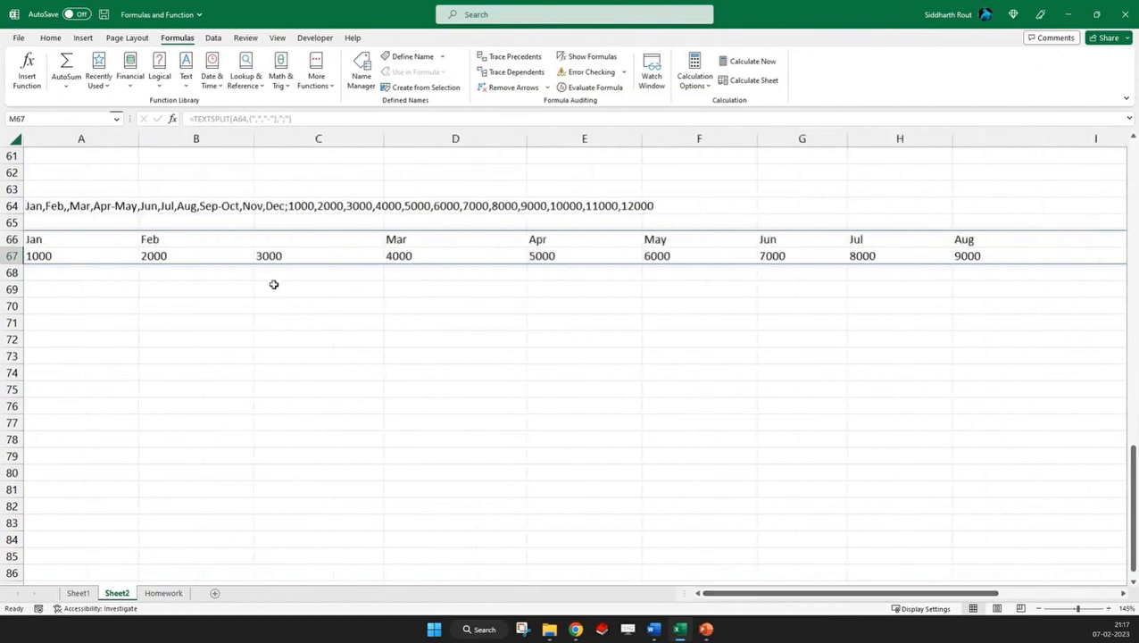
pyautogui.click(300, 236)
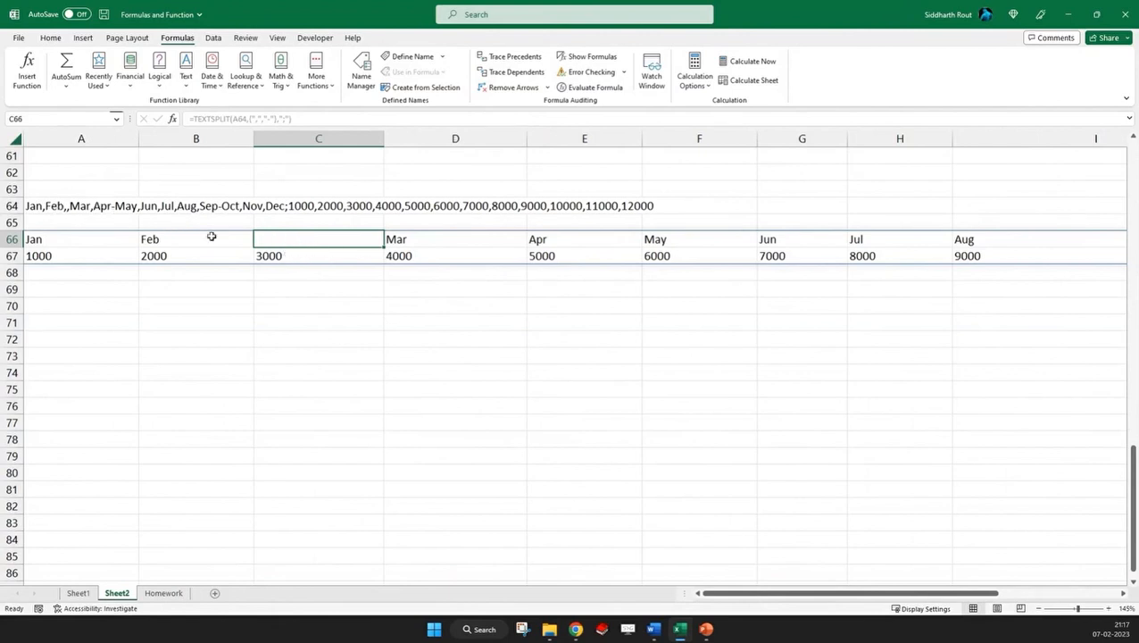
# Add TRUE as the ignore_empty argument of the TEXTSPLIT formula in A66
pyautogui.click(67, 237)
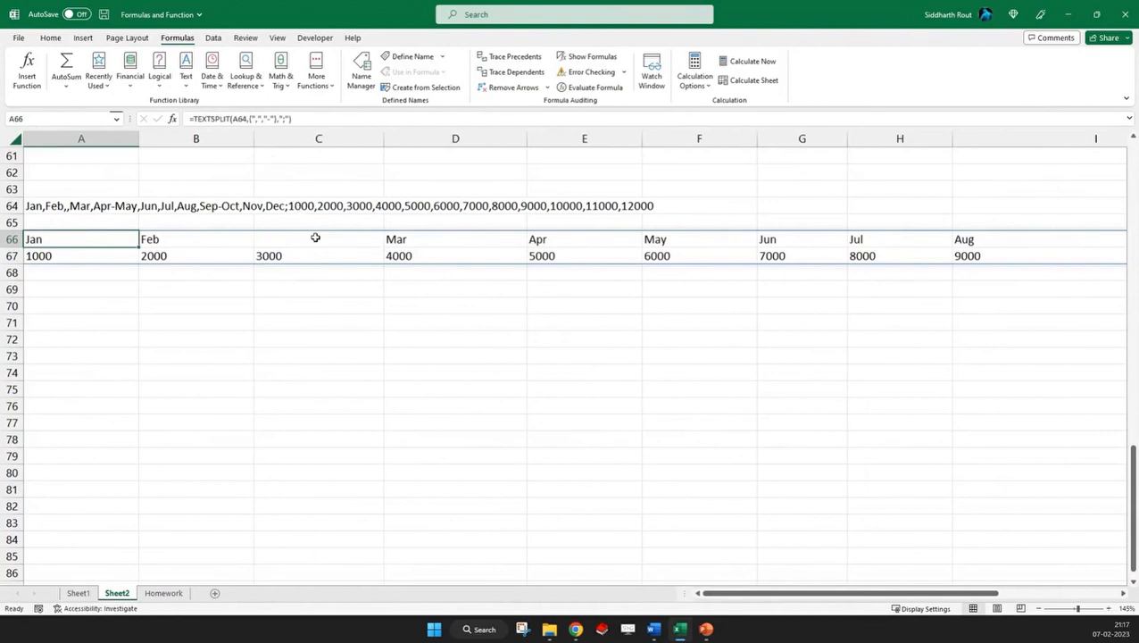
pyautogui.scroll(11, 315, 239)
pyautogui.scroll(-8, 330, 282)
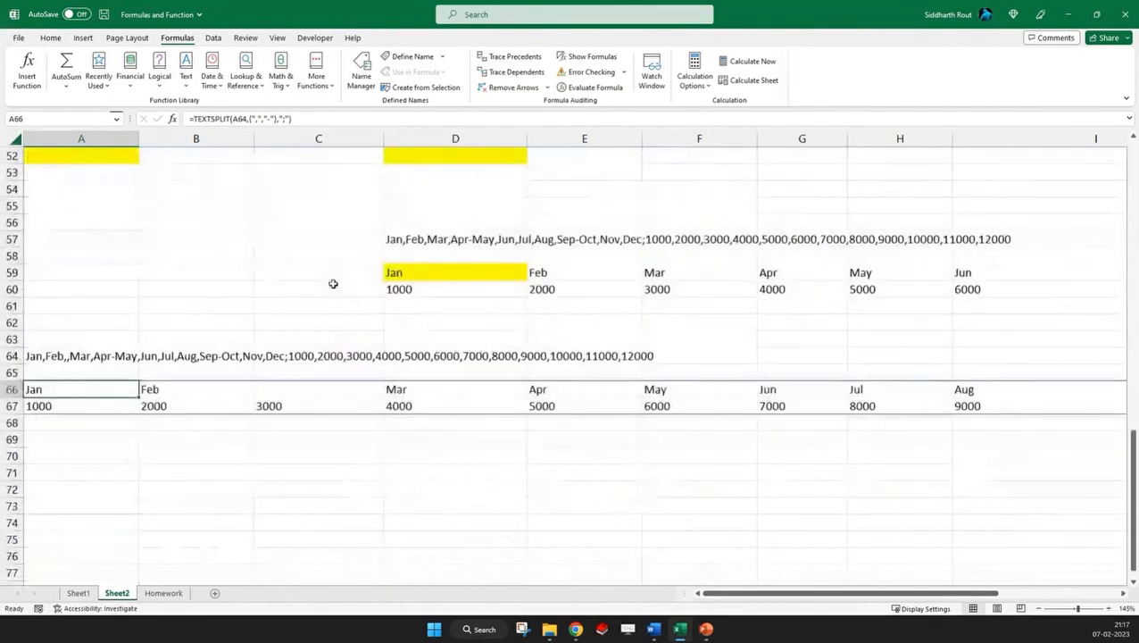
pyautogui.click(286, 119)
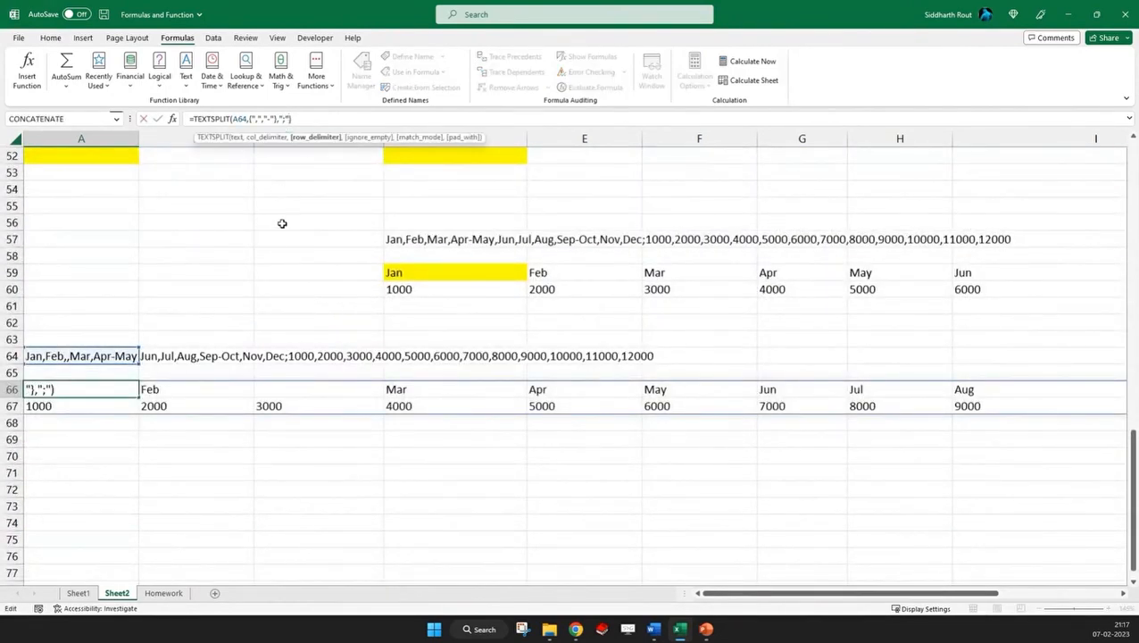
pyautogui.write(',')
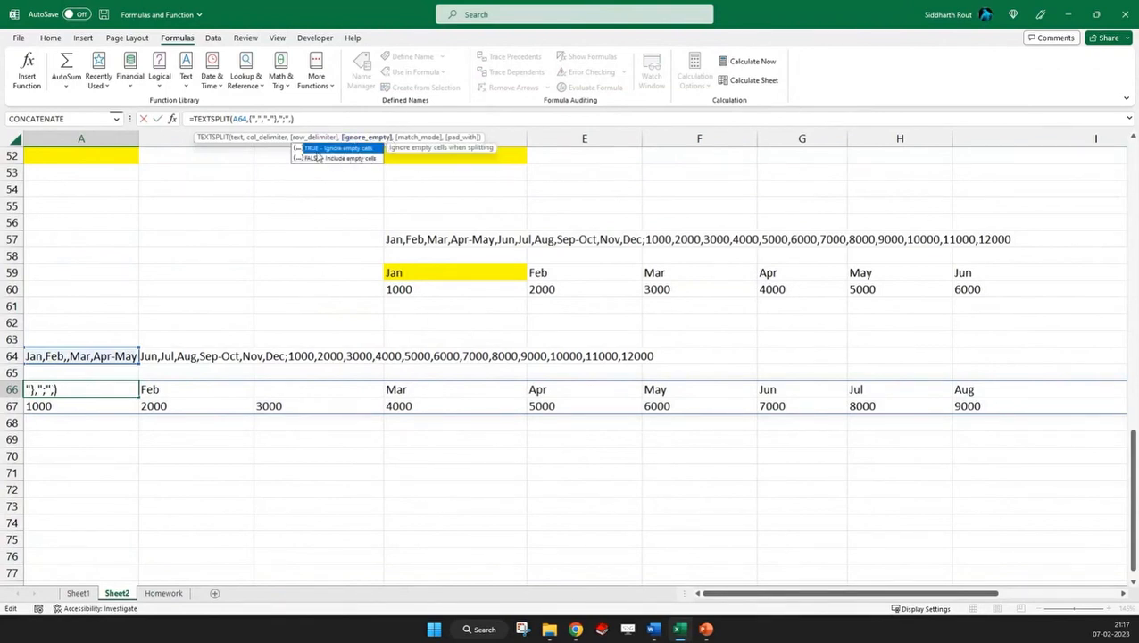
pyautogui.write('true')
pyautogui.press('Return')
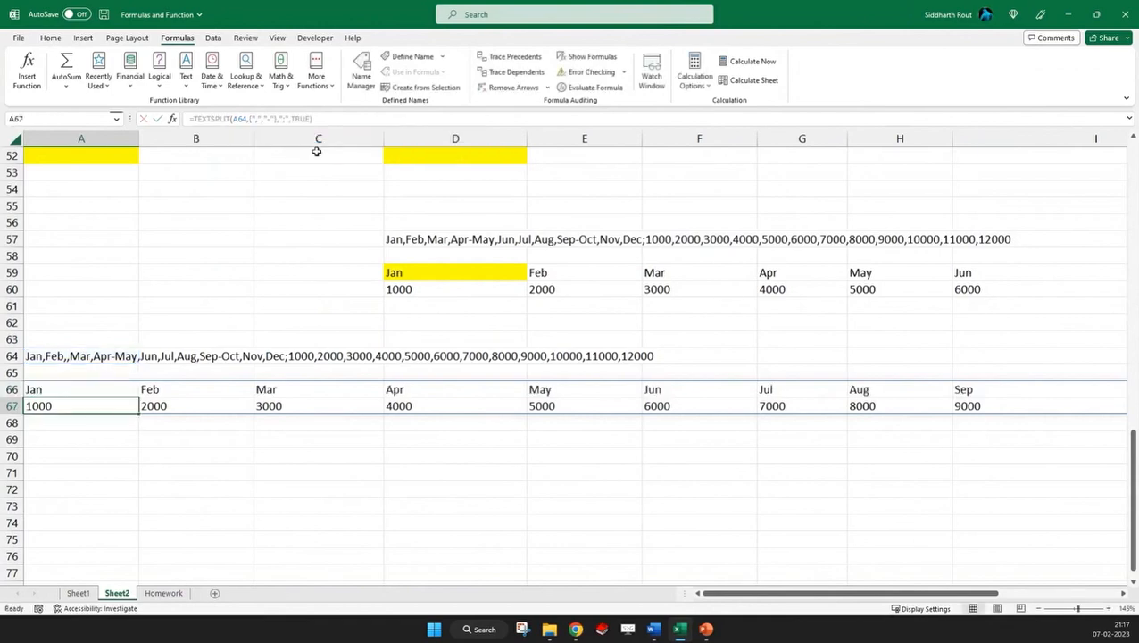
# Examine how the months in row 66 pair with the numbers in row 67 across the split range
pyautogui.press('Up')
pyautogui.press('Right')
pyautogui.press('Right')
pyautogui.press('Right')
pyautogui.press('Right')
pyautogui.press('Right')
pyautogui.press('Right')
pyautogui.press('Right')
pyautogui.press('Right')
pyautogui.press('Right')
pyautogui.press('Right')
pyautogui.press('Right')
pyautogui.press('Right')
pyautogui.press('Right')
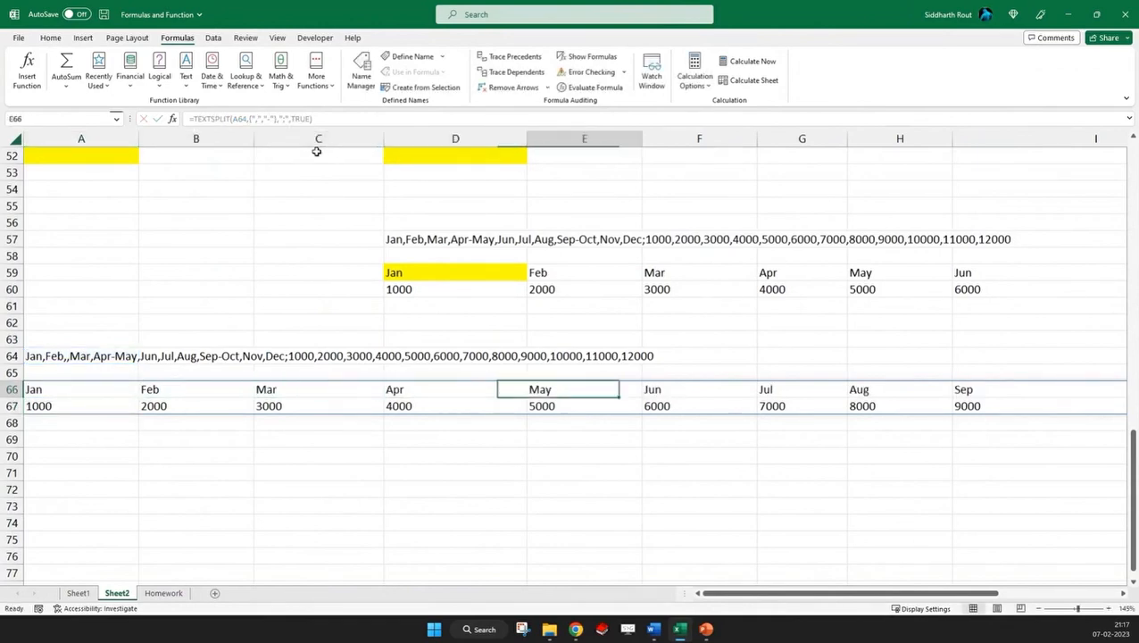
pyautogui.press('Left')
pyautogui.press('Left')
pyautogui.press('Down')
pyautogui.press('Left')
pyautogui.press('Left')
pyautogui.press('Left')
pyautogui.press('Left')
pyautogui.press('Left')
pyautogui.press('Left')
pyautogui.press('Left')
pyautogui.press('Left')
pyautogui.press('Left')
pyautogui.press('Left')
pyautogui.press('Left')
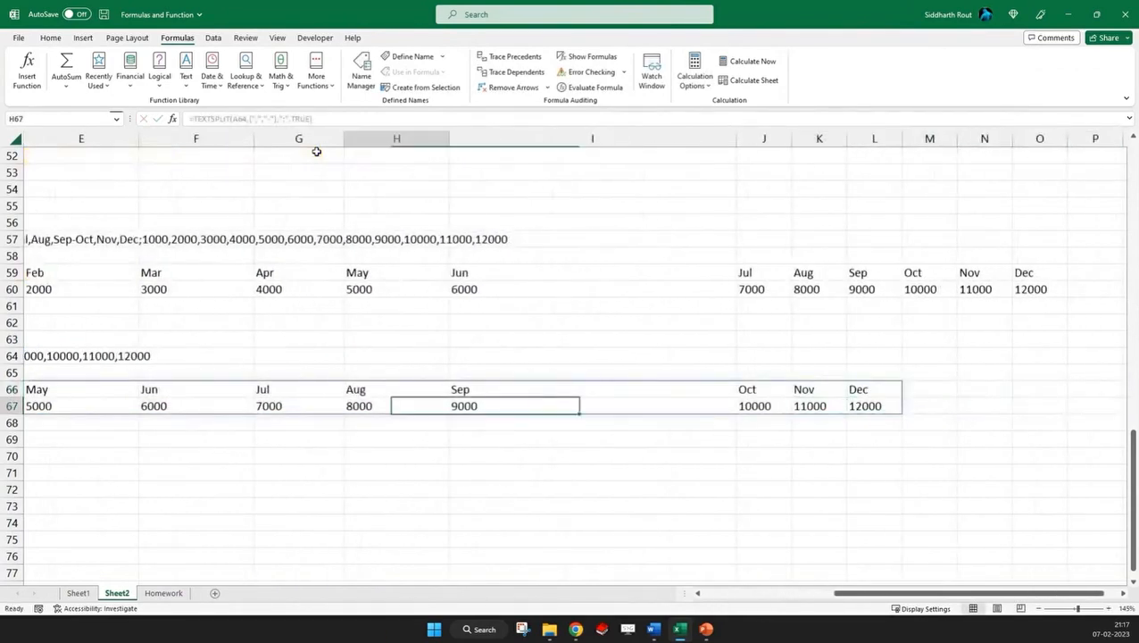
pyautogui.press('Up')
pyautogui.press('Right')
pyautogui.press('Right')
pyautogui.press('Down')
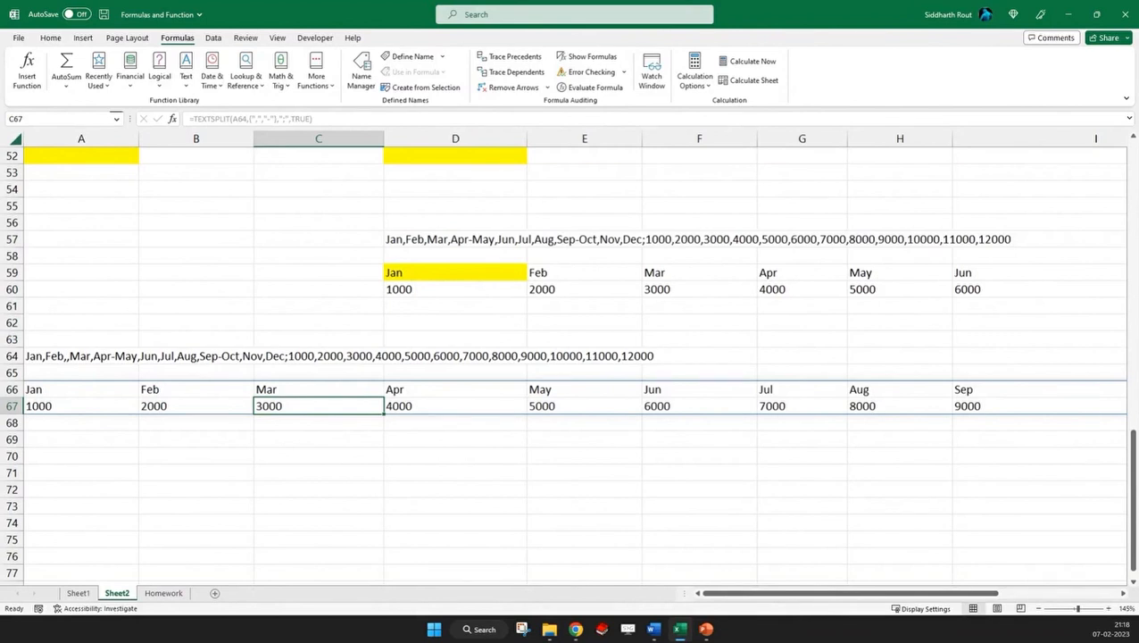
pyautogui.click(350, 502)
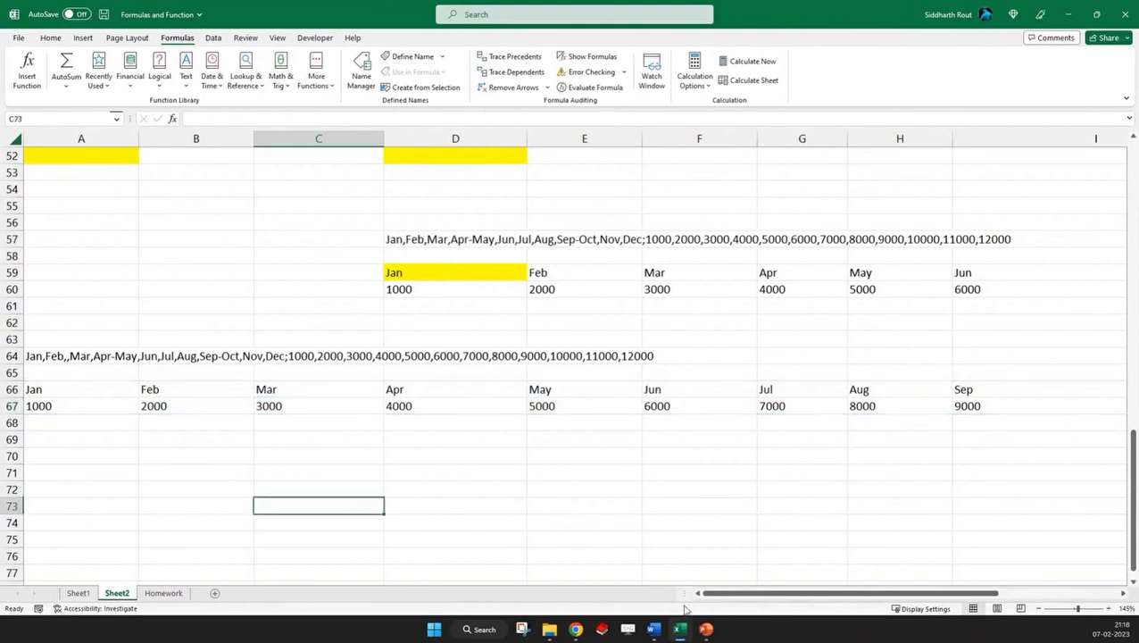
pyautogui.click(233, 460)
pyautogui.write('=array')
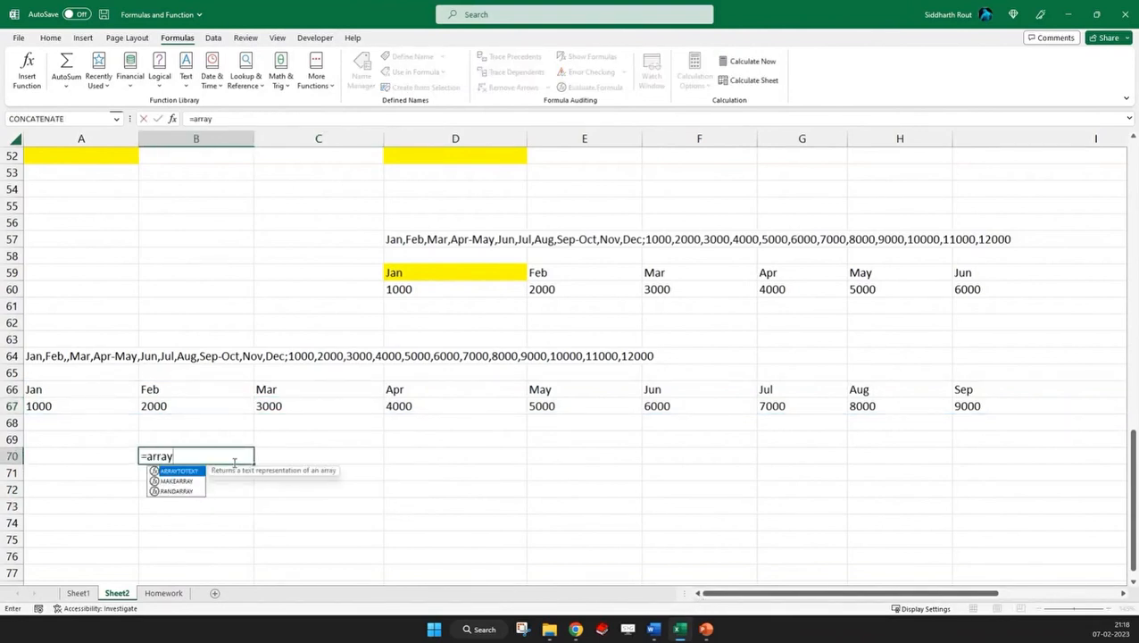
pyautogui.press('Tab')
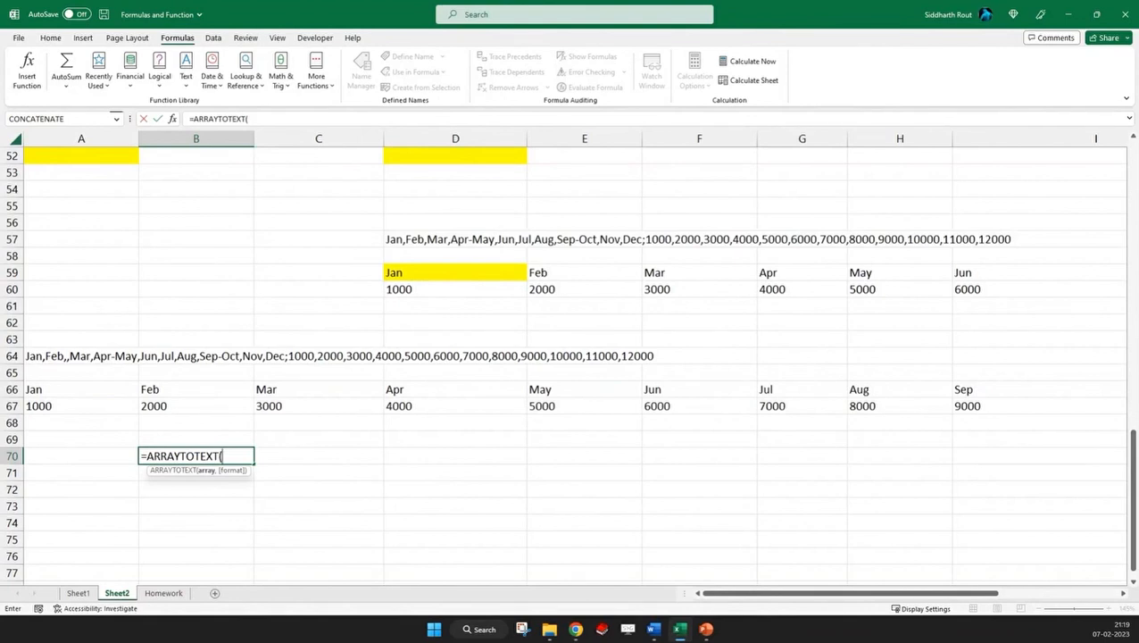
pyautogui.hotkey('alt', 'Tab')
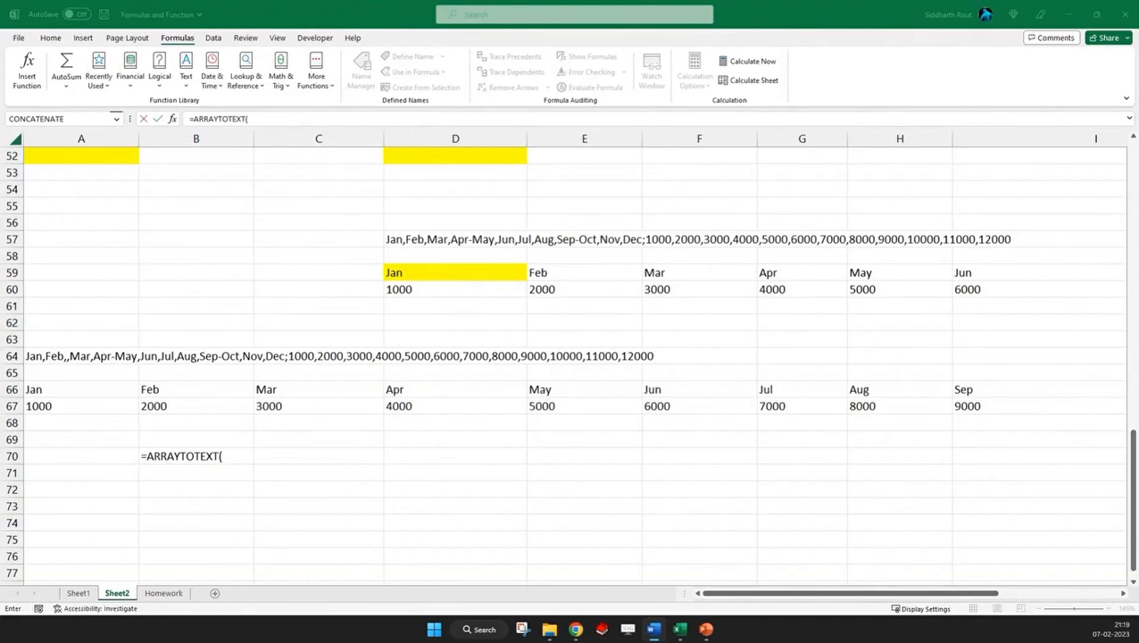
pyautogui.click(380, 42)
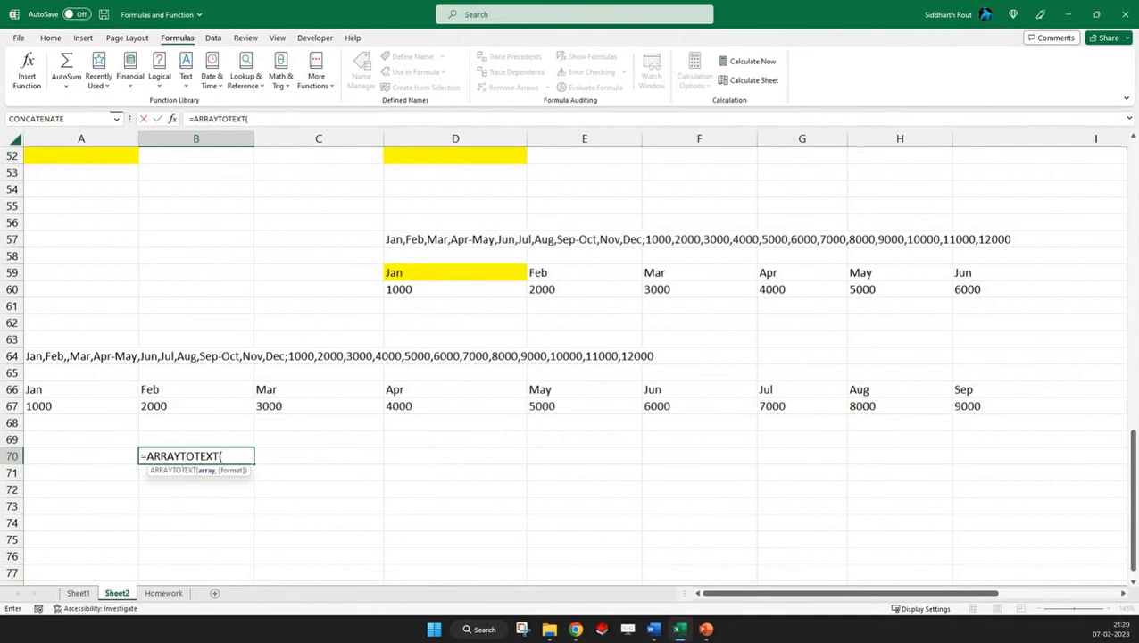
pyautogui.hotkey('alt', 'Tab')
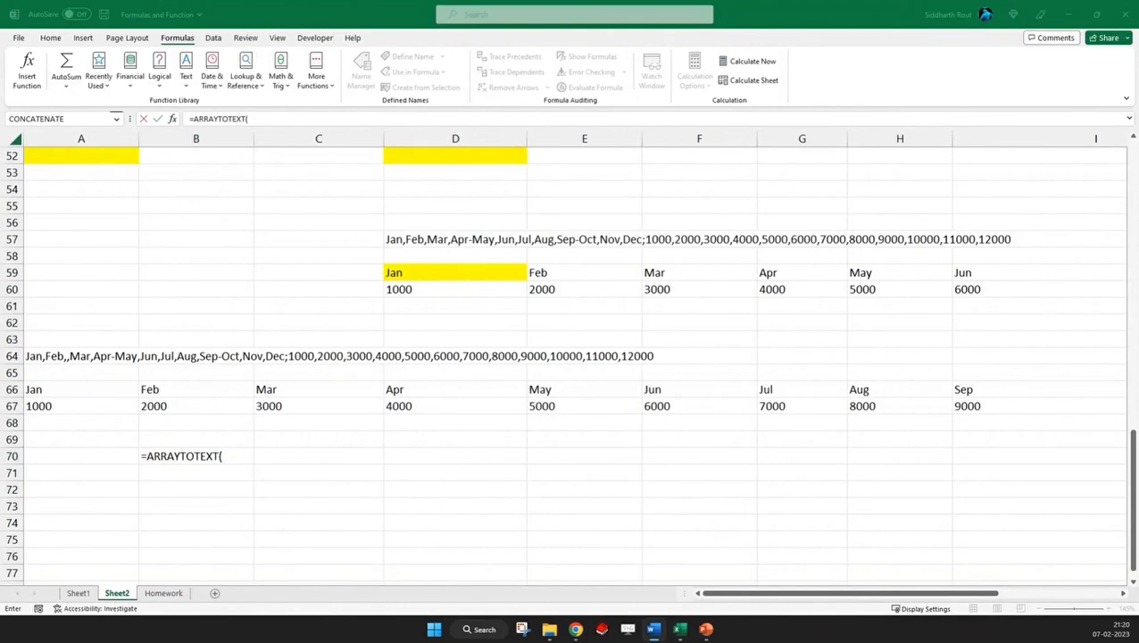
pyautogui.hotkey('alt', 'Tab')
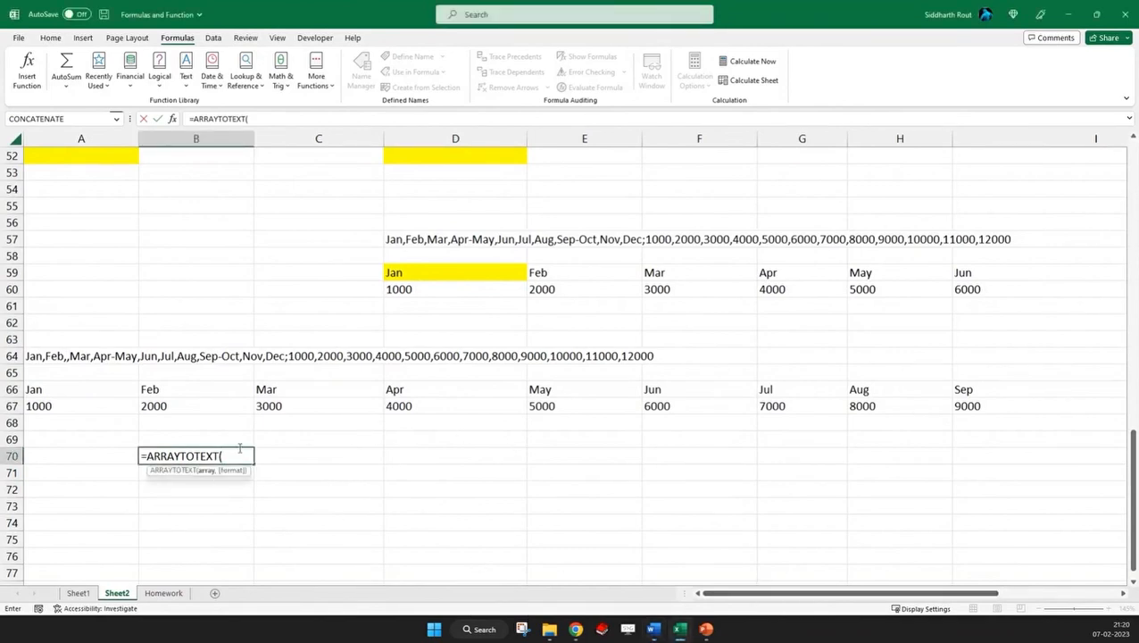
pyautogui.scroll(17, 292, 408)
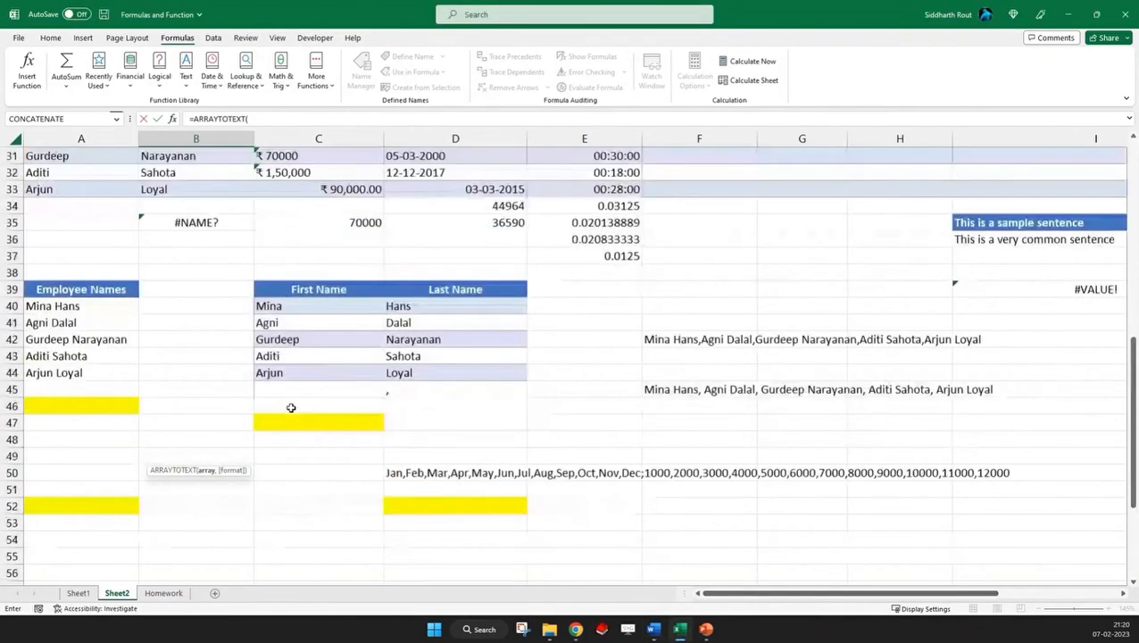
pyautogui.click(84, 358)
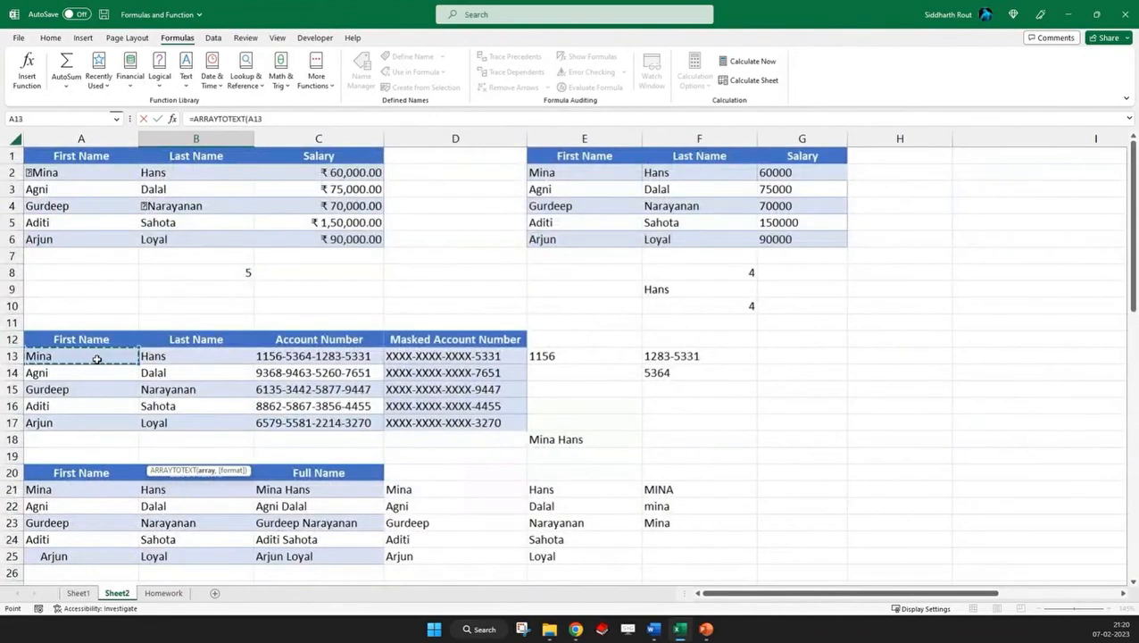
pyautogui.moveTo(97, 359); pyautogui.dragTo(89, 427)
pyautogui.moveTo(88, 427); pyautogui.dragTo(88, 426)
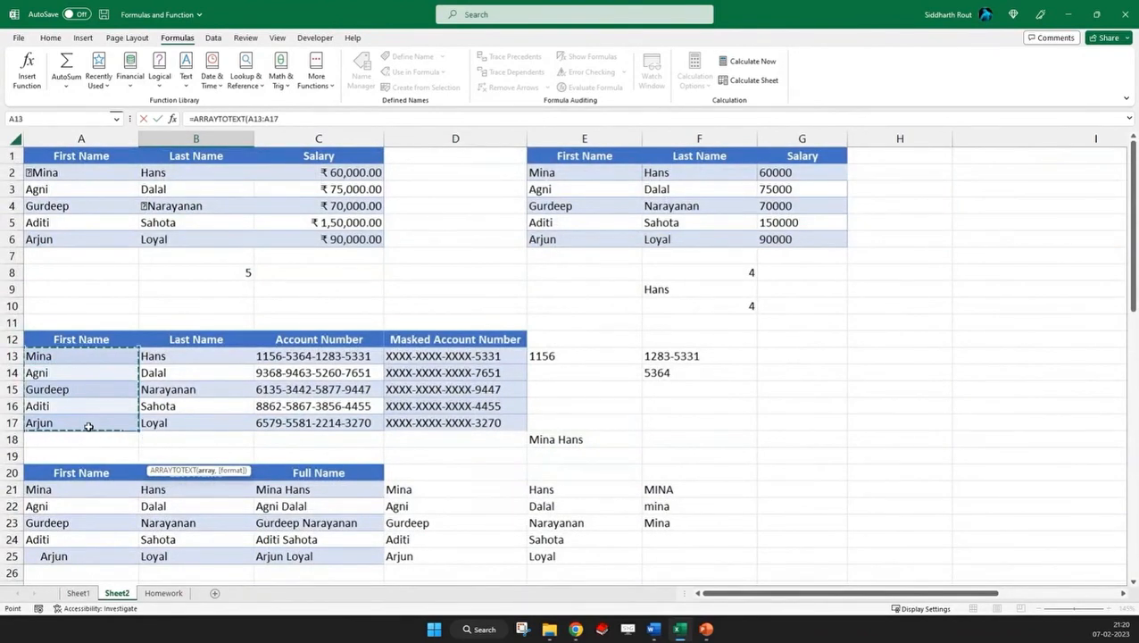
pyautogui.press('Escape')
pyautogui.scroll(12, 665, 368)
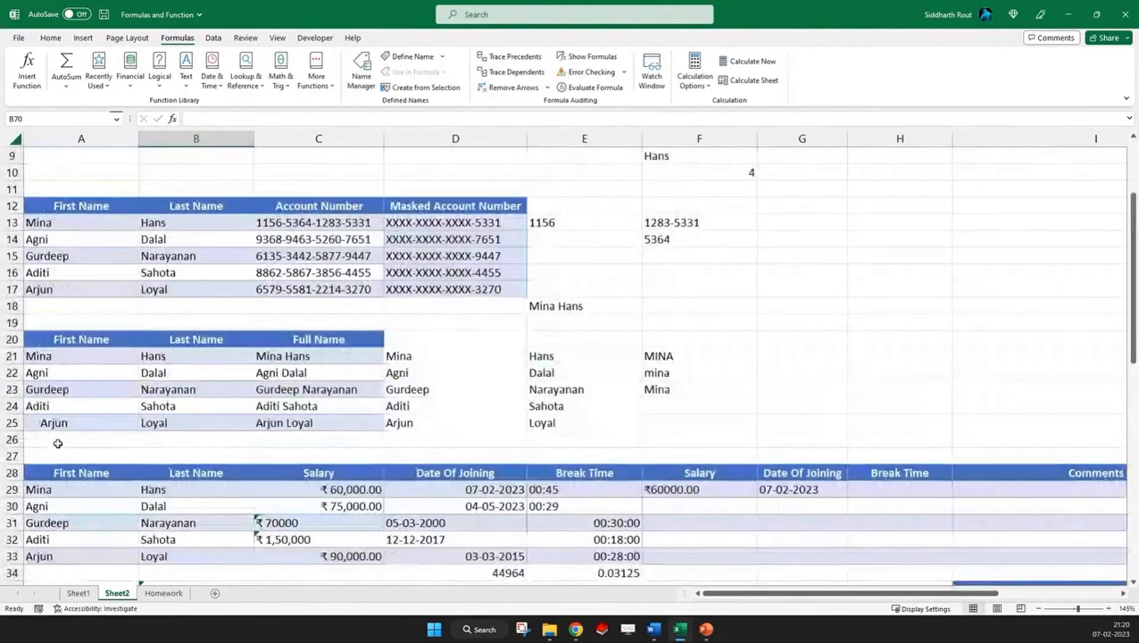
pyautogui.scroll(-2, 58, 443)
pyautogui.moveTo(44, 375); pyautogui.dragTo(127, 414)
pyautogui.scroll(2, 823, 297)
pyautogui.click(804, 338)
pyautogui.scroll(2, 804, 338)
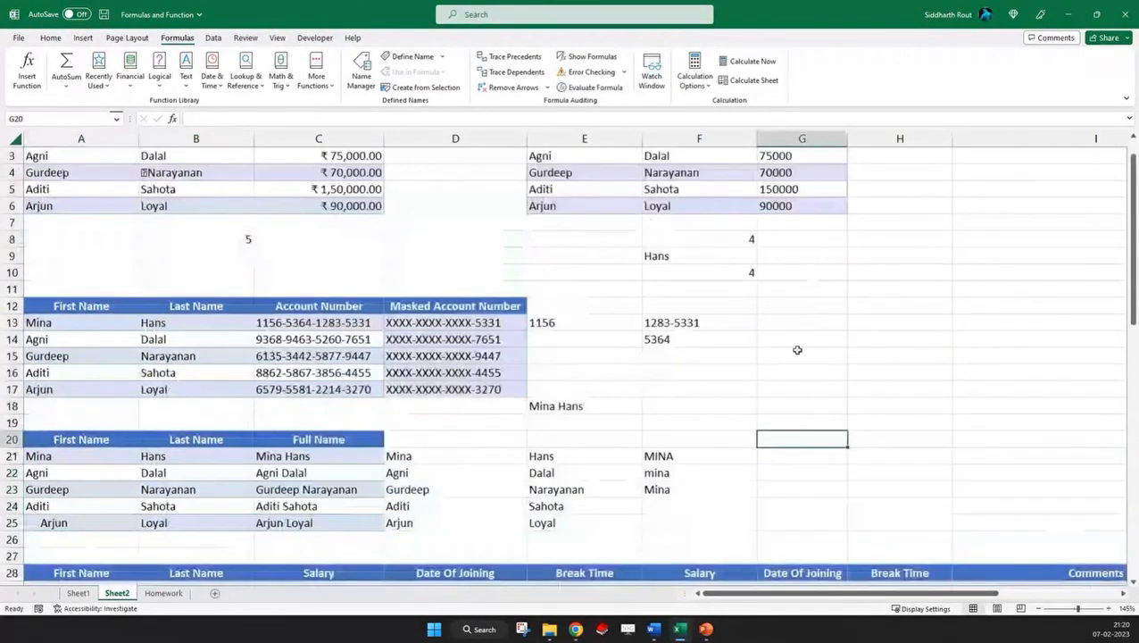
# Enter an ARRAYTOTEXT formula in G14 that converts the first names in A13:A17 to text with format 0
pyautogui.click(813, 338)
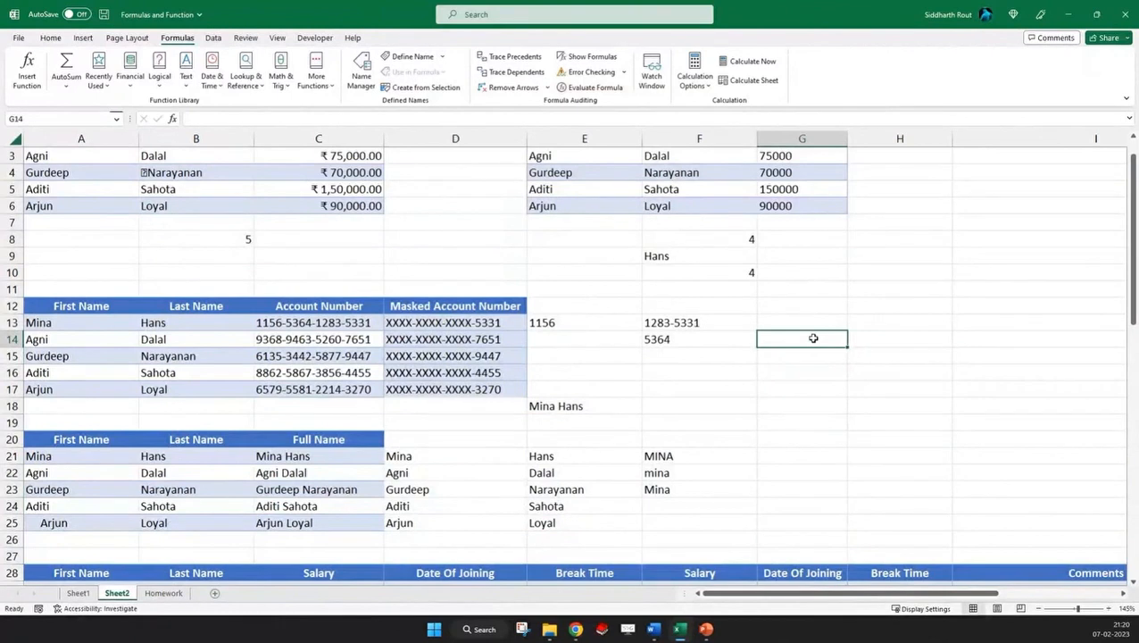
pyautogui.write('=ARRAYTOTEXT(')
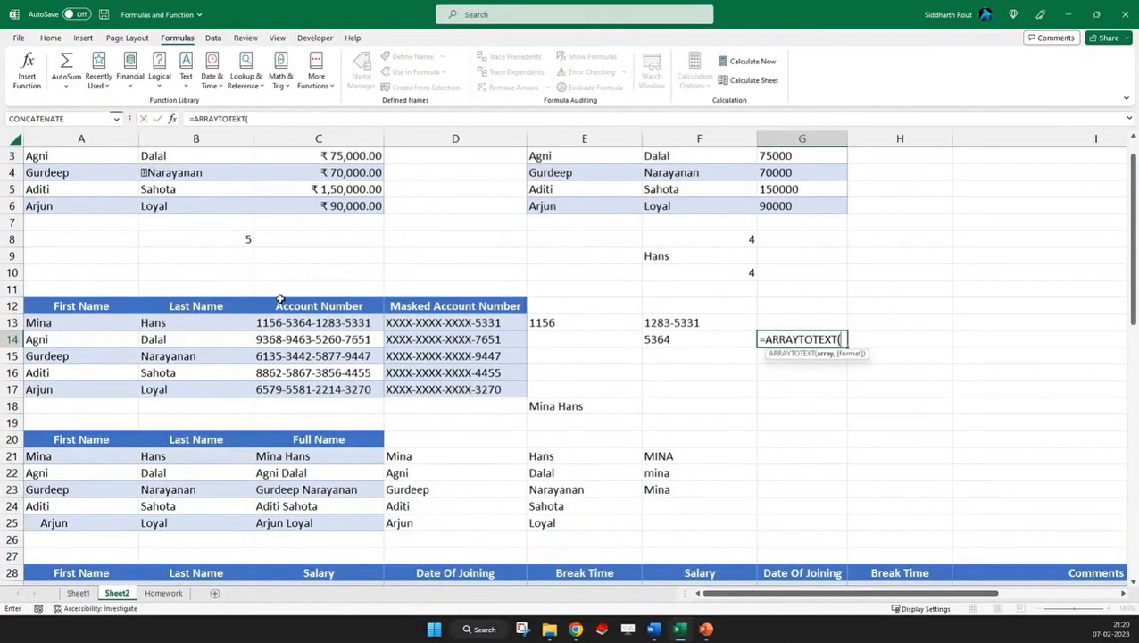
pyautogui.moveTo(64, 322); pyautogui.dragTo(56, 390)
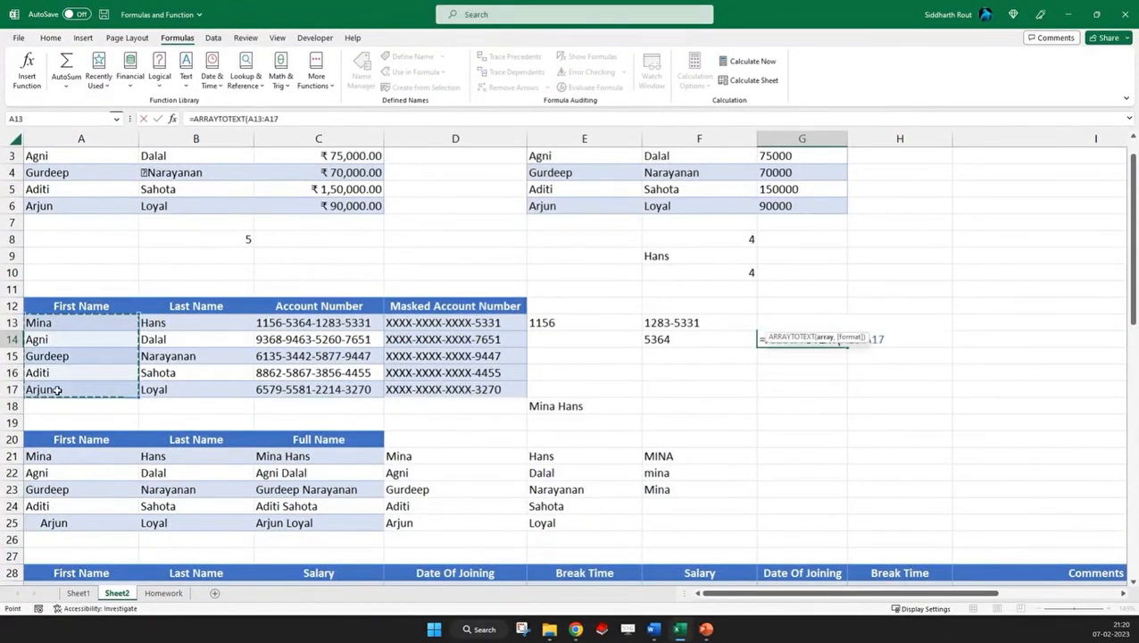
pyautogui.write(',')
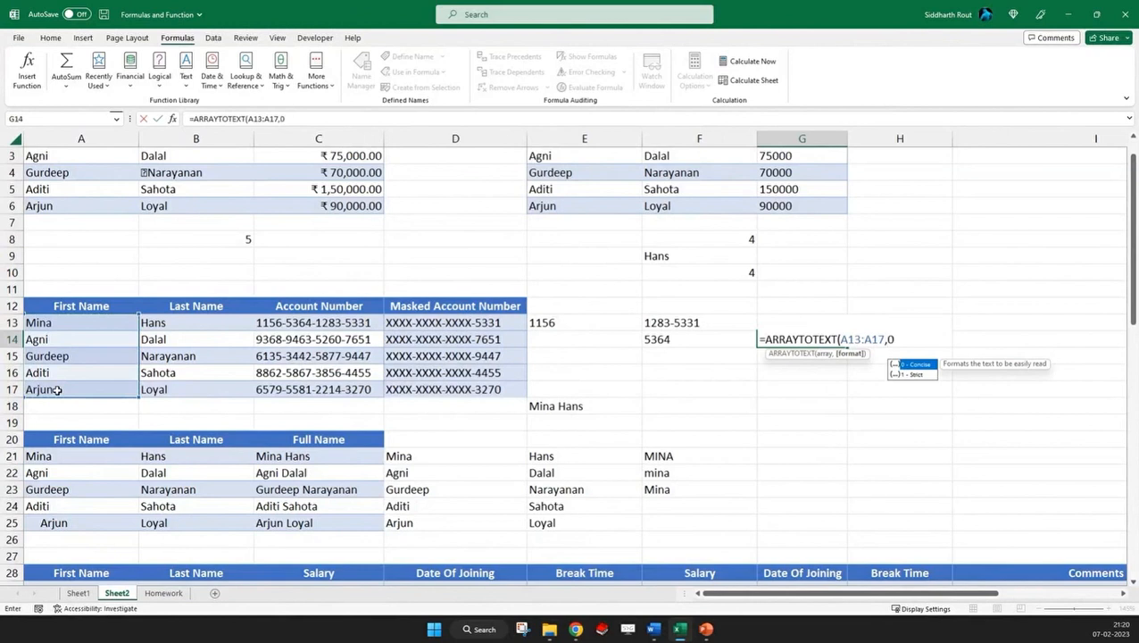
pyautogui.write('0)')
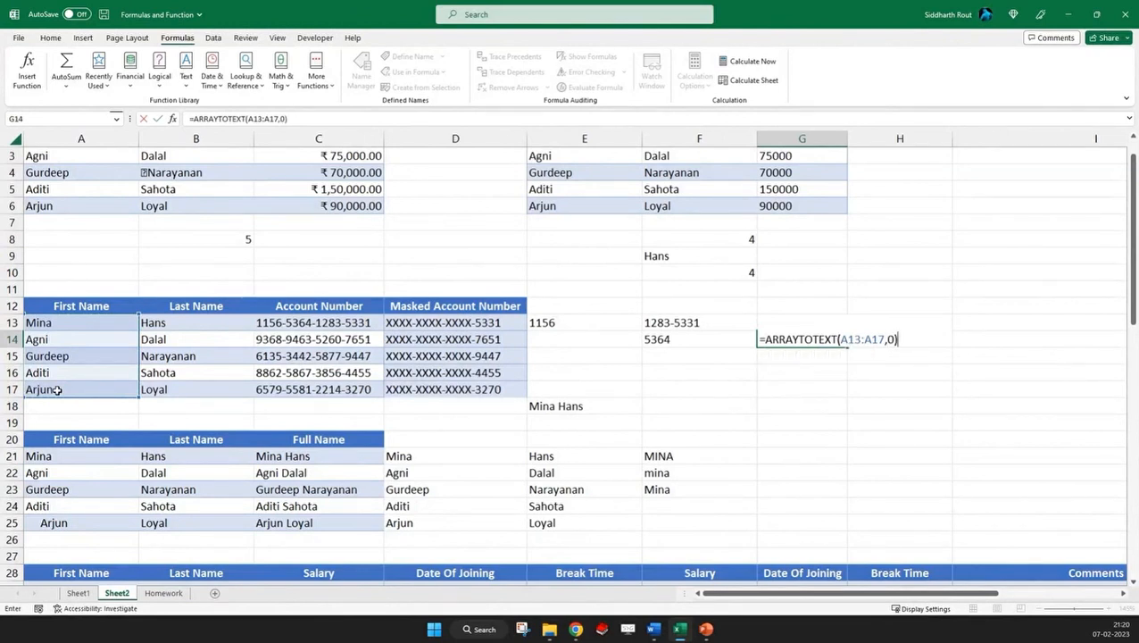
pyautogui.hotkey('ctrl', 'Return')
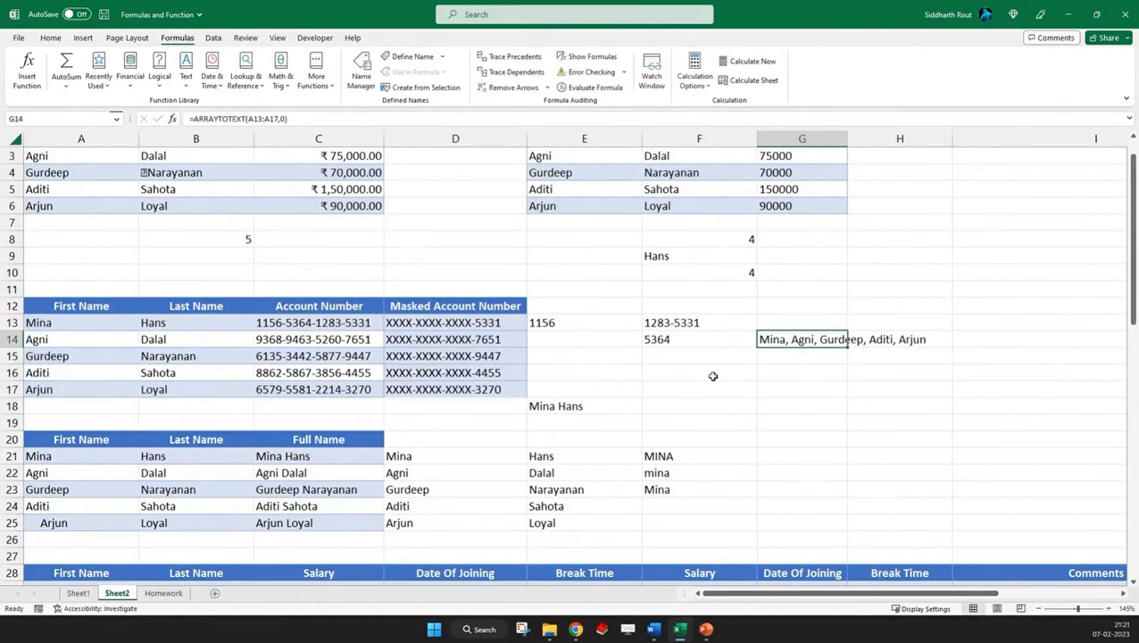
# Copy G14's ARRAYTOTEXT formula text into G15, keeping the range A13:A17, and change the format argument to 1
pyautogui.tripleClick(268, 119)
pyautogui.hotkey('ctrl', 'c')
pyautogui.press('Escape')
pyautogui.click(785, 356)
pyautogui.press('F2')
pyautogui.hotkey('ctrl', 'v')
pyautogui.moveTo(894, 356); pyautogui.dragTo(887, 357)
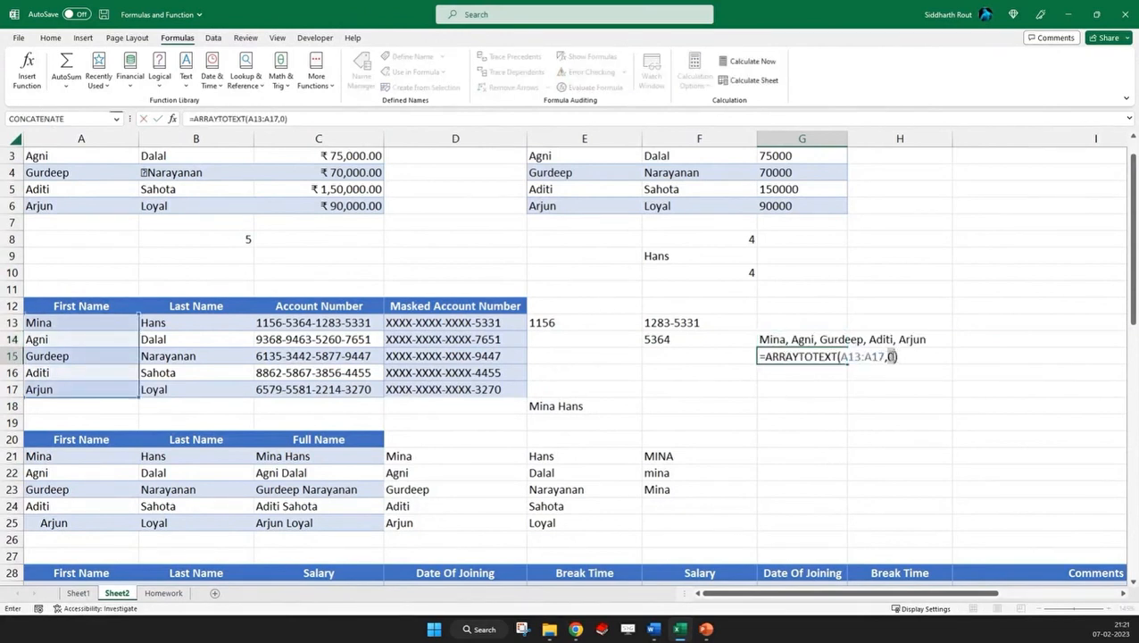
pyautogui.write('1')
pyautogui.press('Return')
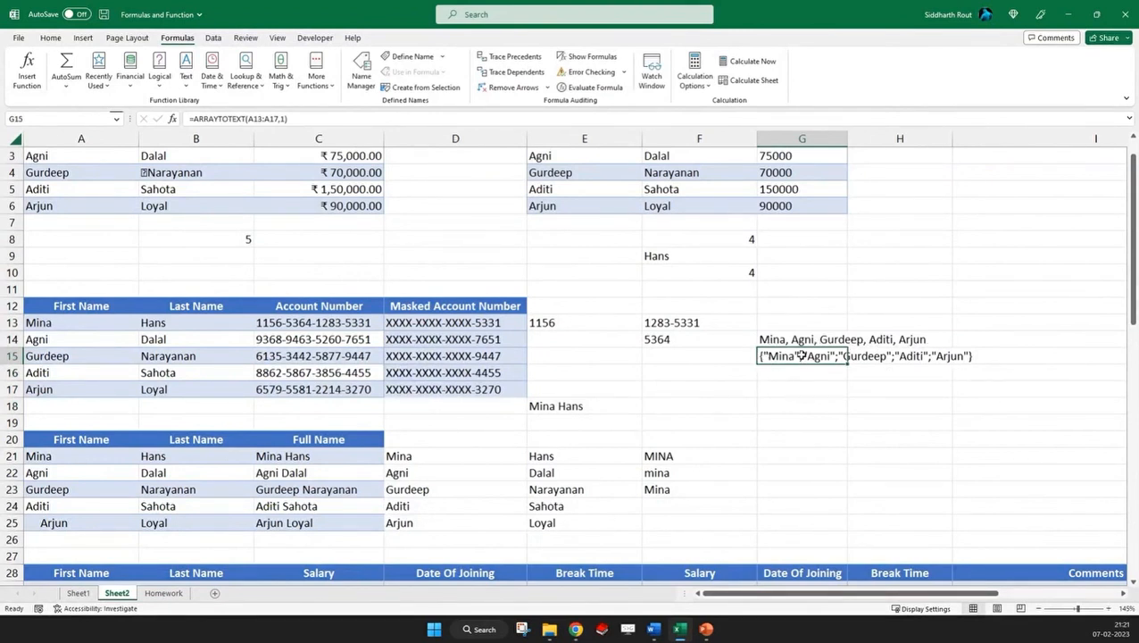
# Enter an ARRAYTOTEXT formula in D8 that converts the salaries in C2:C6 to text with format 0
pyautogui.scroll(1, 808, 350)
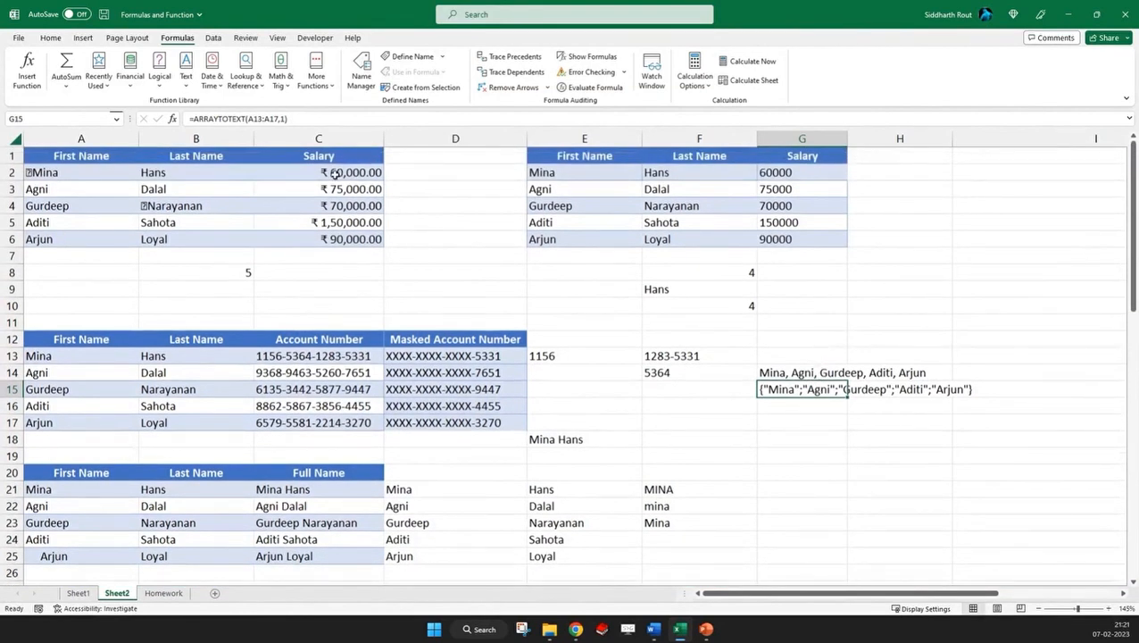
pyautogui.moveTo(335, 173); pyautogui.dragTo(343, 238)
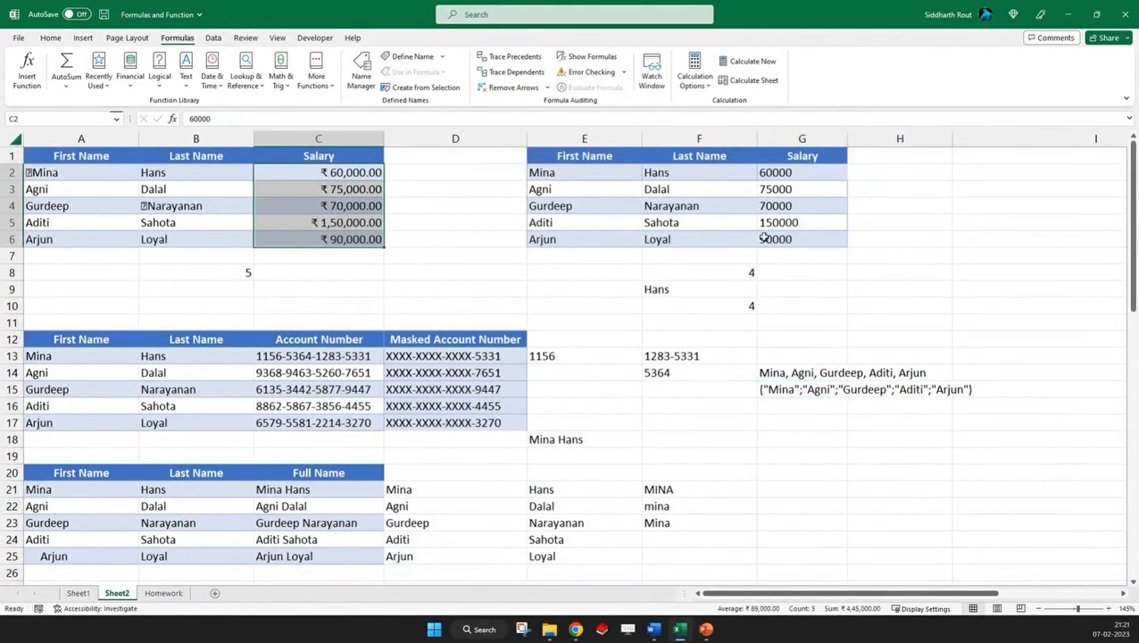
pyautogui.click(395, 273)
pyautogui.write('=arr')
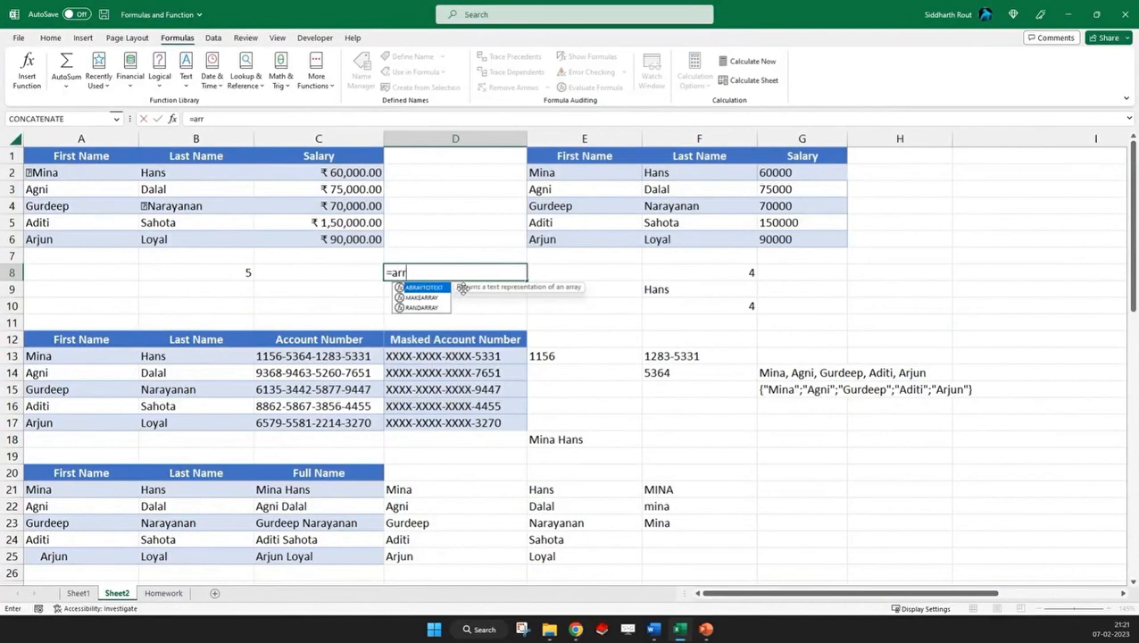
pyautogui.press('Tab')
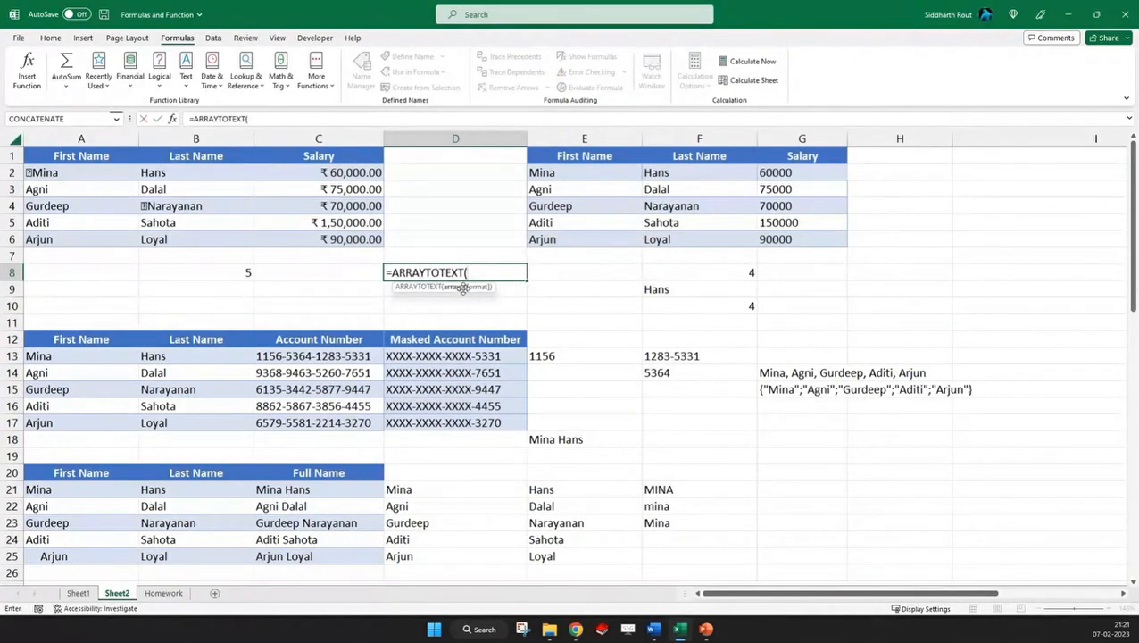
pyautogui.moveTo(323, 175); pyautogui.dragTo(319, 237)
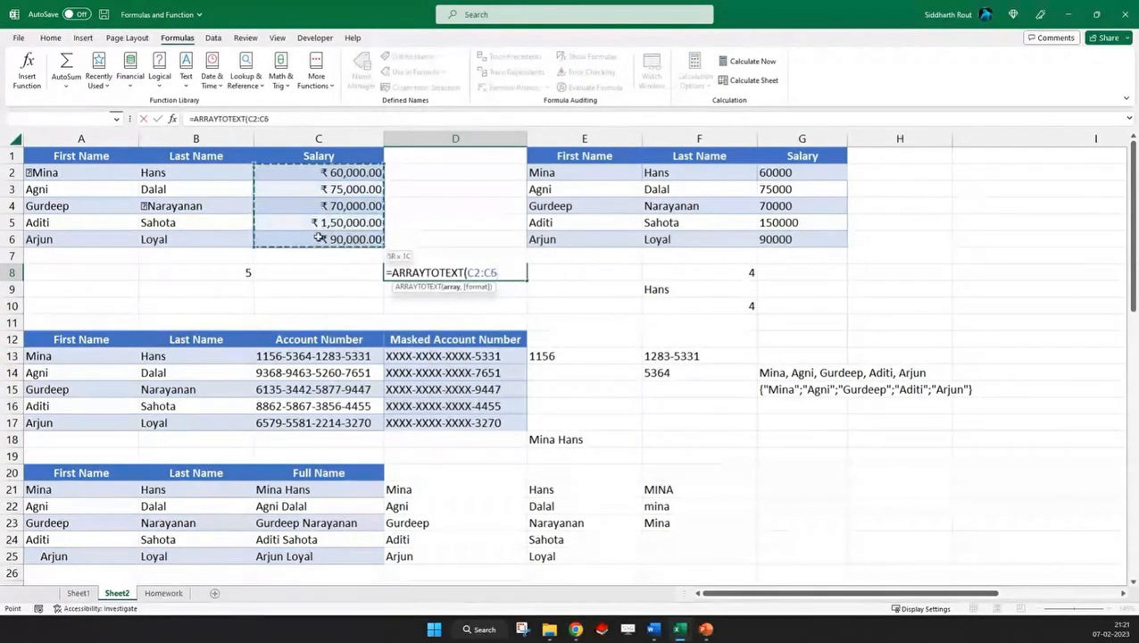
pyautogui.write(',0')
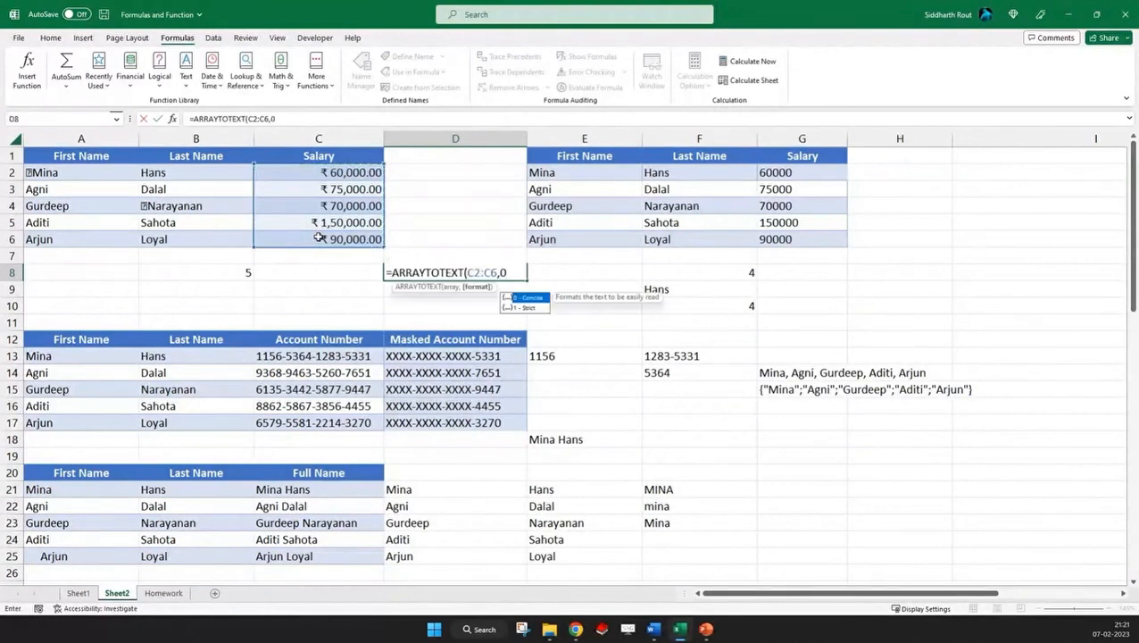
pyautogui.write(')')
pyautogui.press('Return')
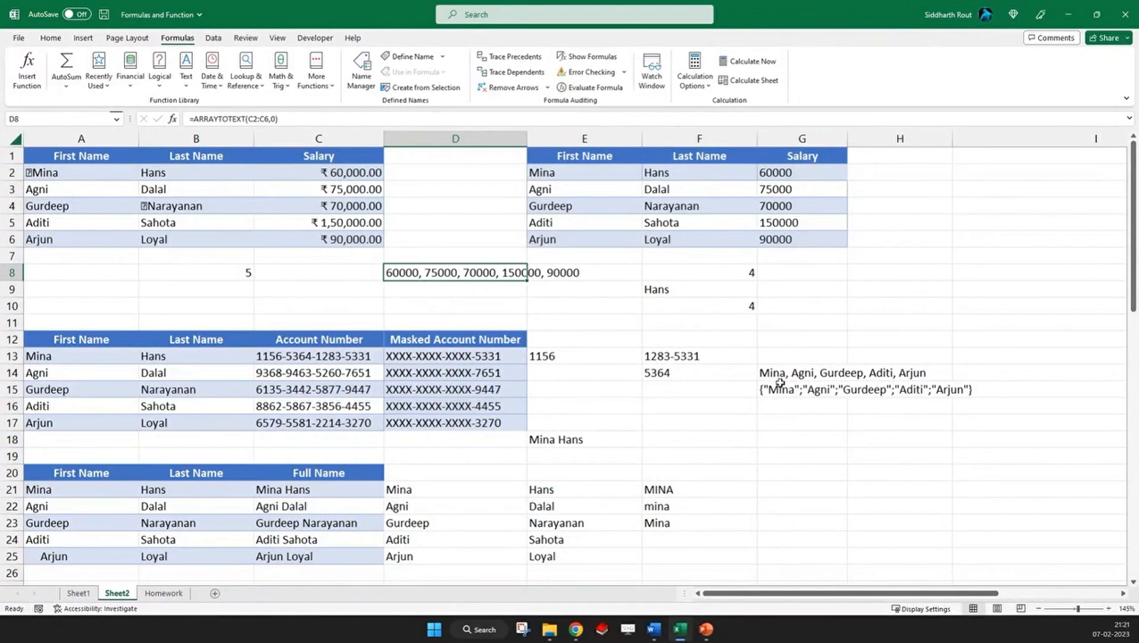
# Reuse D8's formula in D9 as =ARRAYTOTEXT(C2:C6,1) to convert the salaries with the strict format
pyautogui.doubleClick(393, 272)
pyautogui.press('Escape')
pyautogui.doubleClick(449, 295)
pyautogui.write('=ARRAYTOTEXT(C2:C6,1')
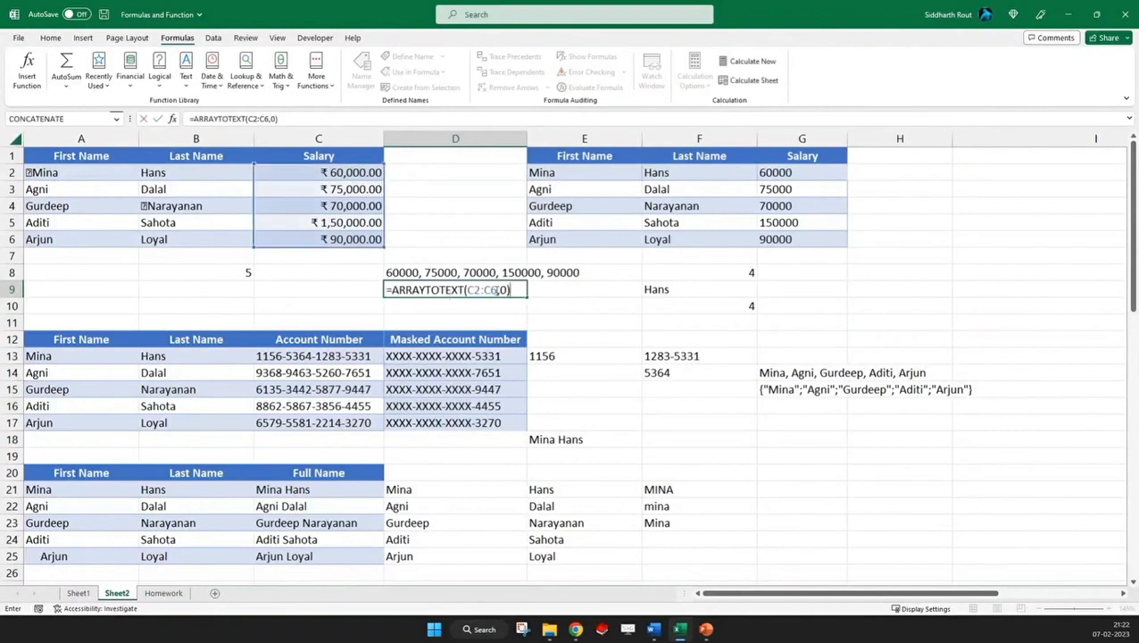
pyautogui.press('Return')
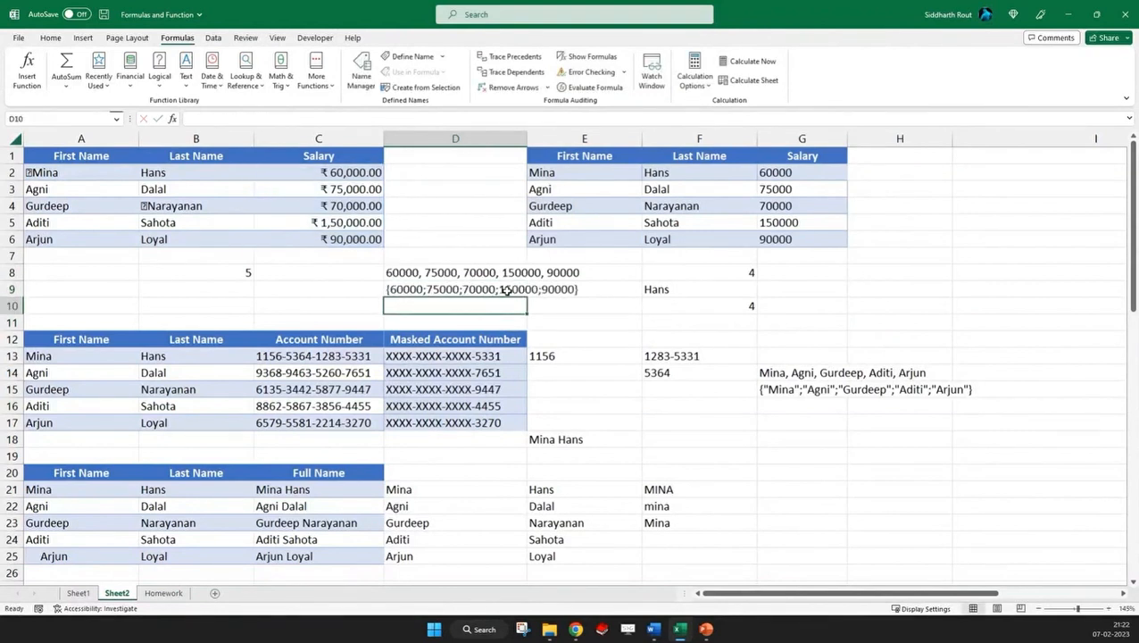
# Compare the strict-format ARRAYTOTEXT results in D9 and G15, and switch away from the workbook
pyautogui.click(438, 291)
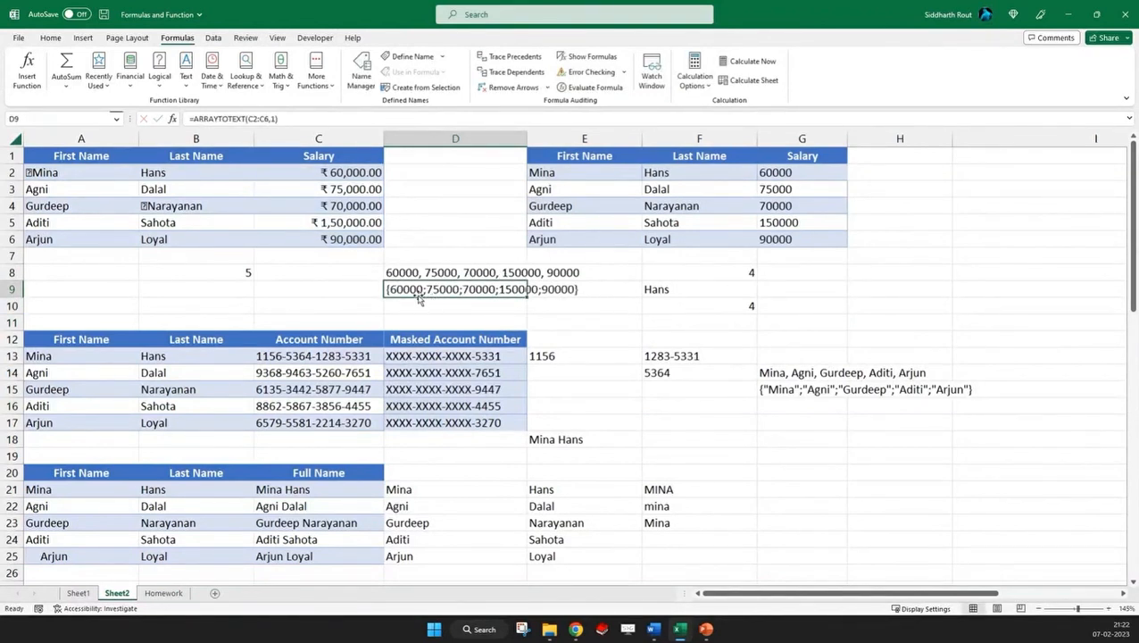
pyautogui.click(777, 392)
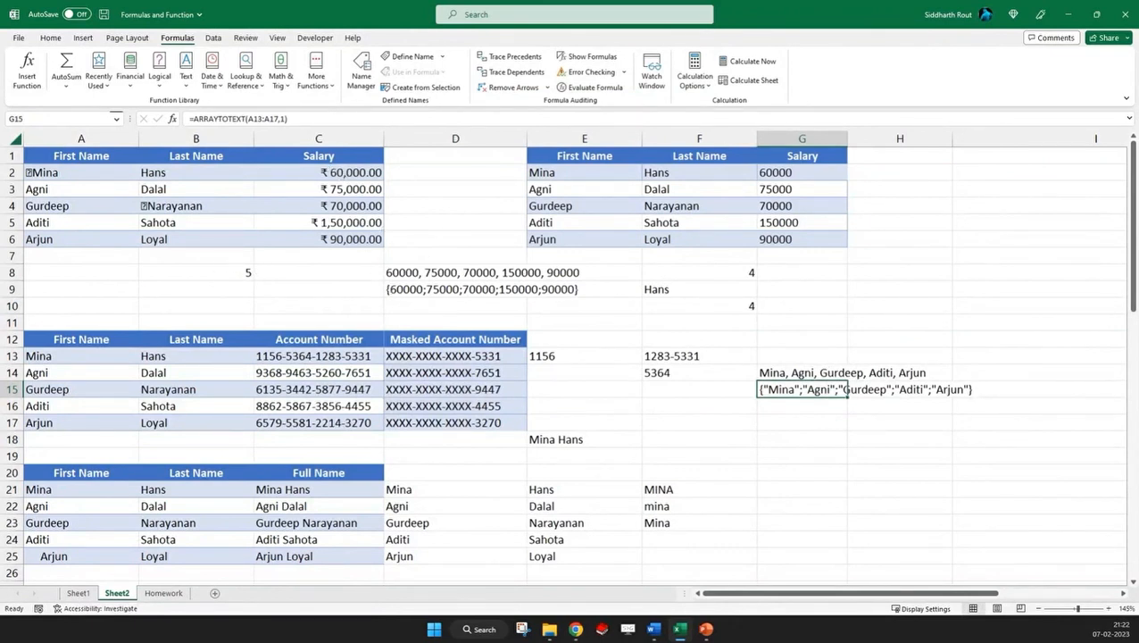
pyautogui.hotkey('alt', 'Tab')
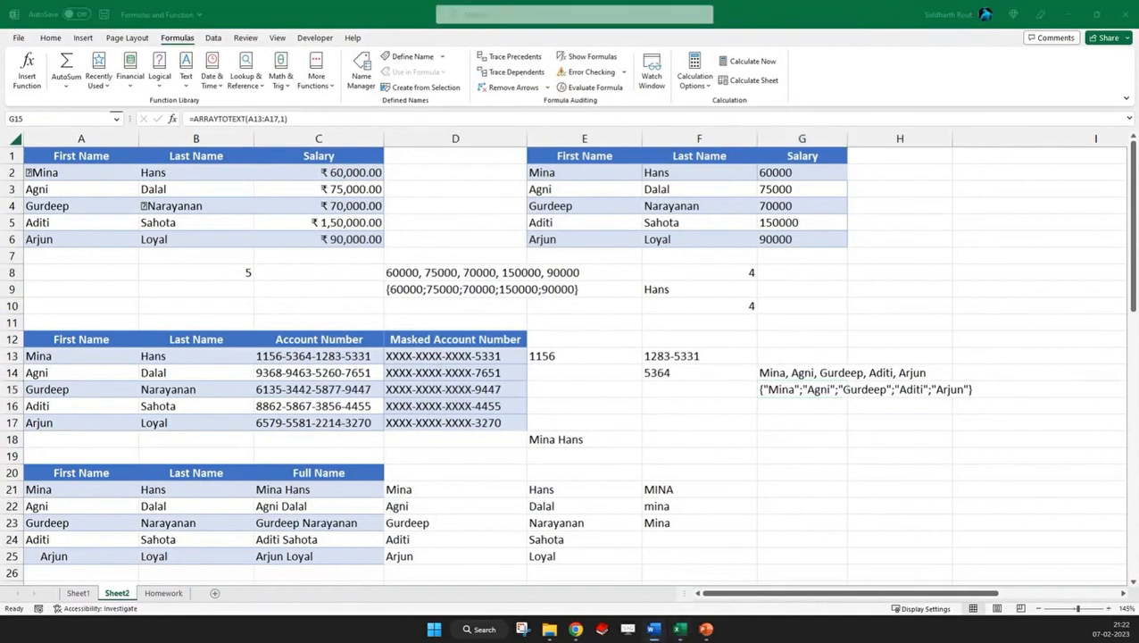